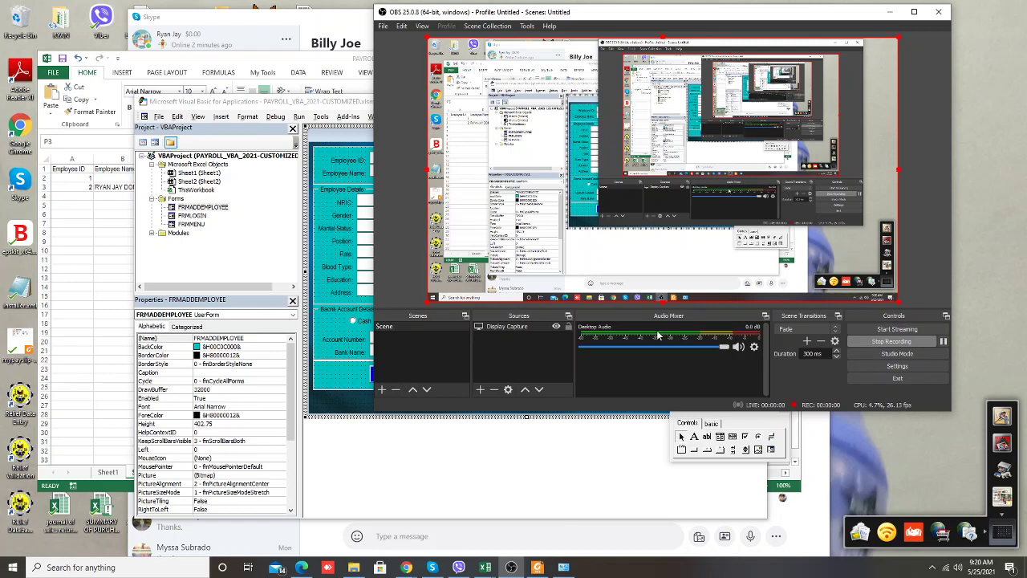
Test-run FRMADDEMPLOYEE, review the SAVE/UPDATE code, and relaunch the empty form for employee ID 3
left_click(439, 489)
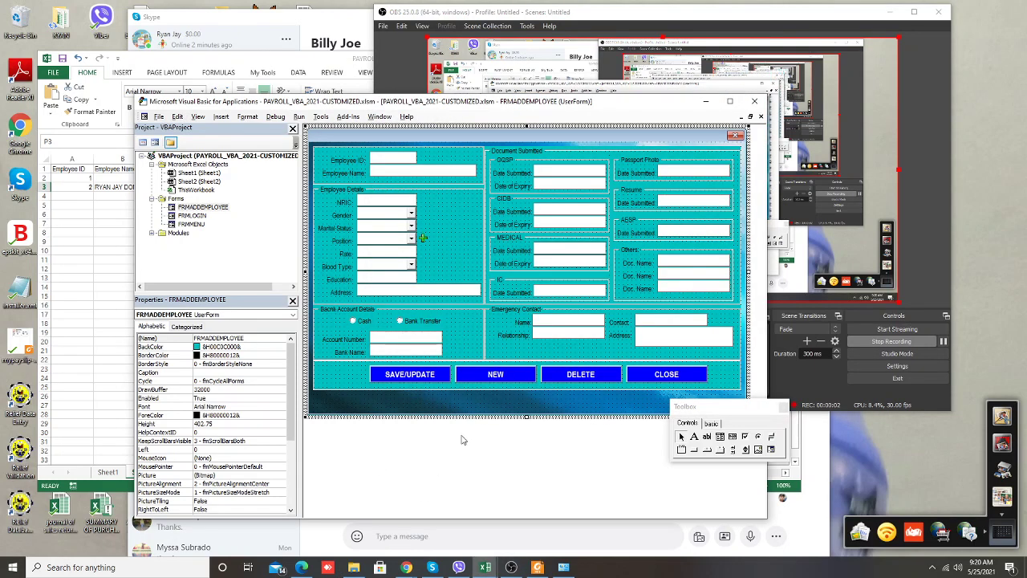
key("F5")
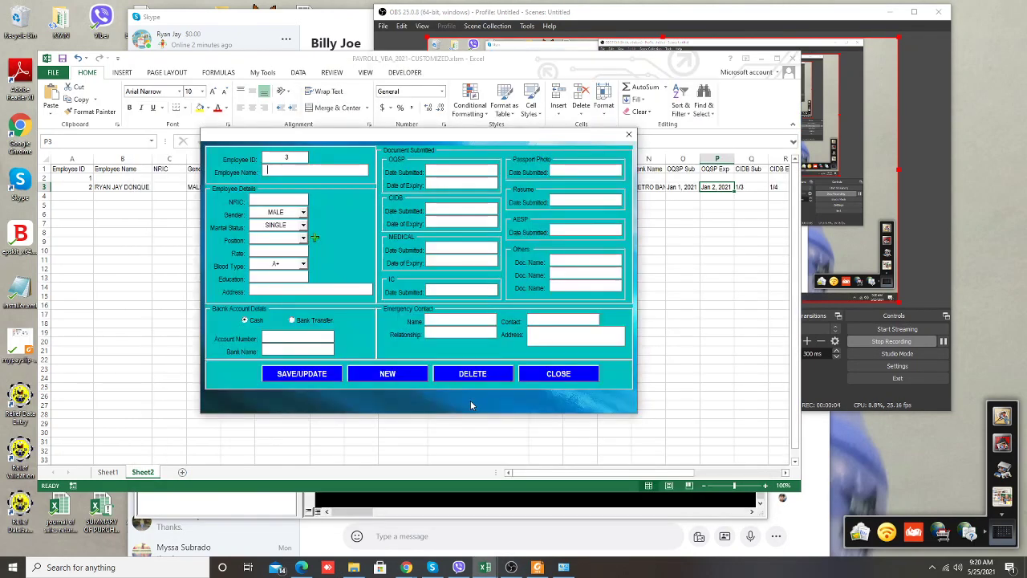
left_click(535, 377)
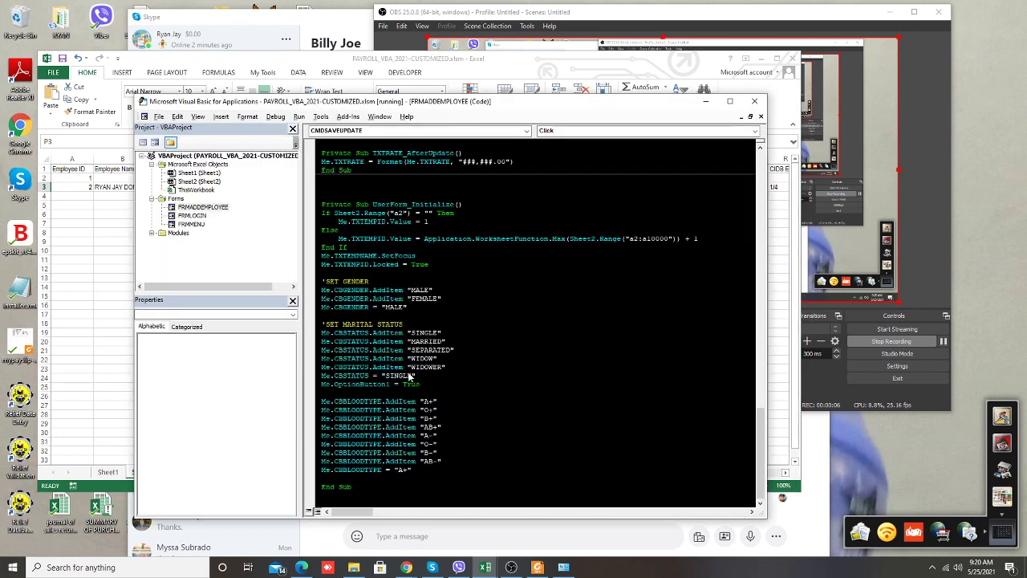
double_click(415, 377)
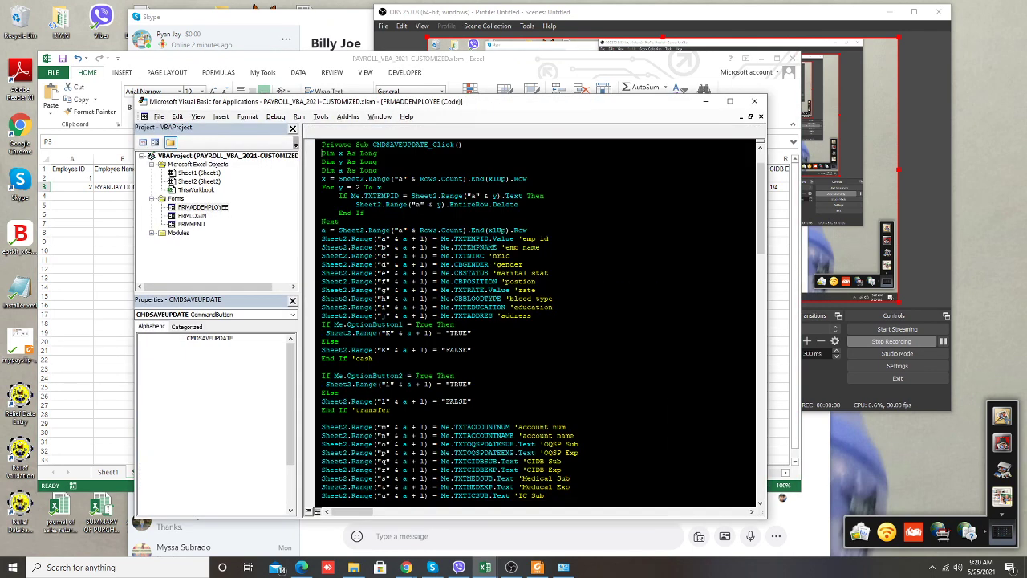
scroll(538, 321, "down", 7)
scroll(538, 321, "down", 2)
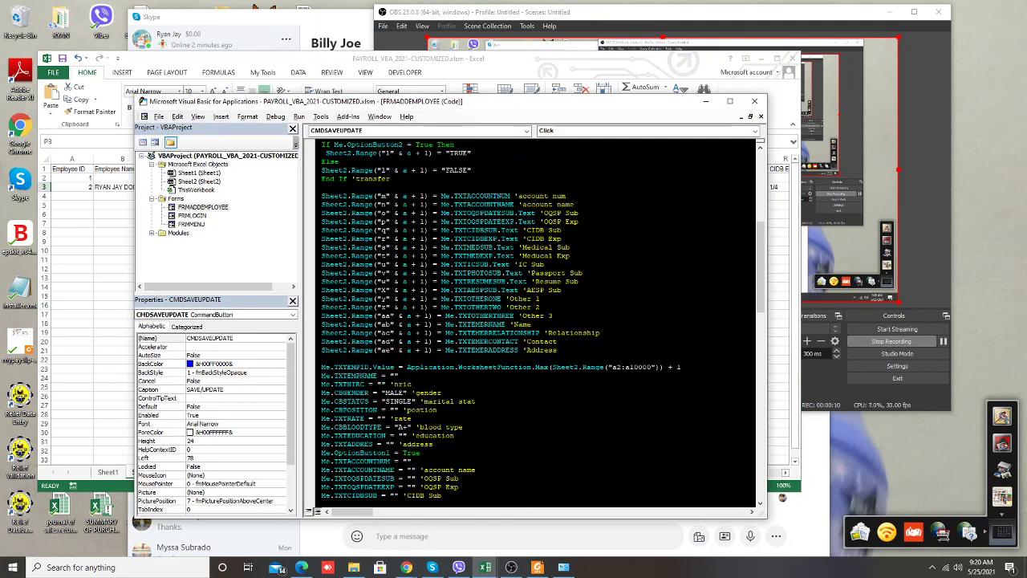
key("F5")
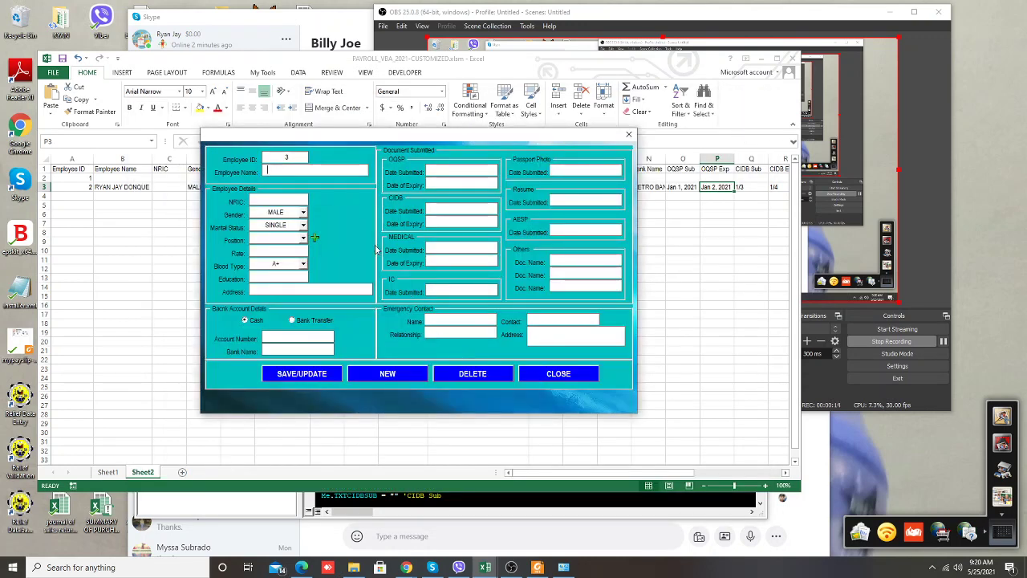
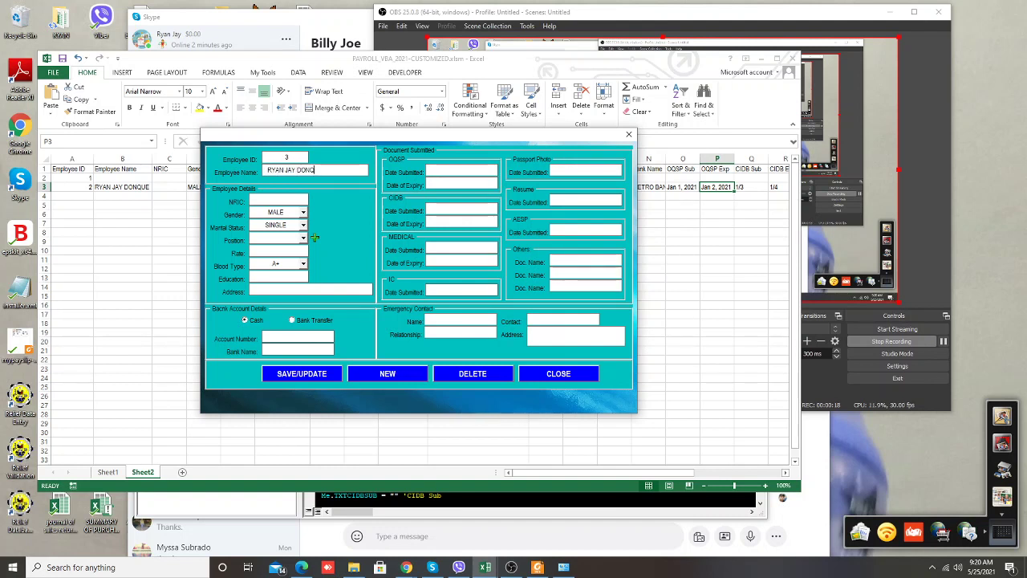
Enter employee 3's full name, a rate of 1,400.00 and the bank account number
key("Tab")
key("Tab")
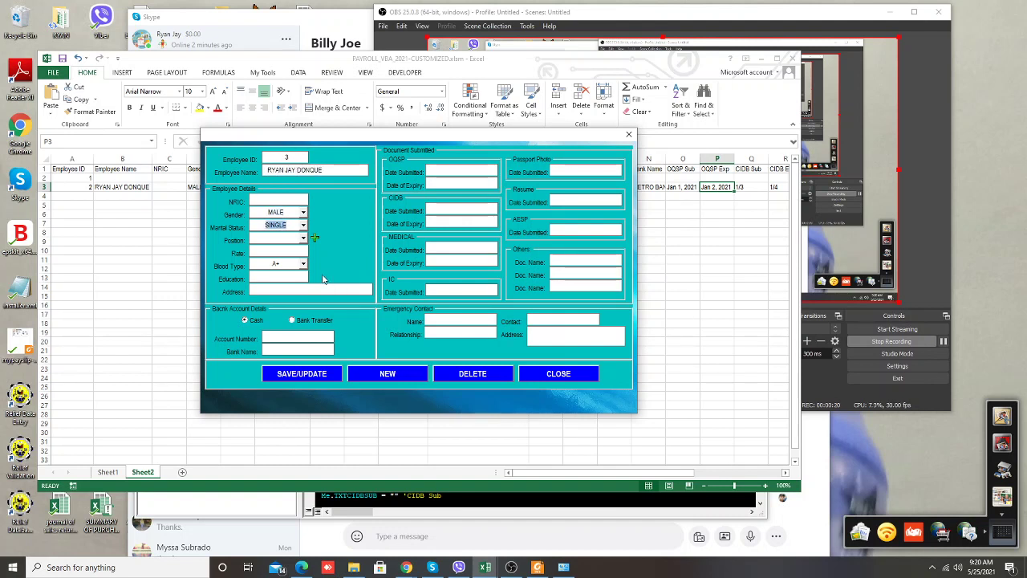
key("Tab")
key("Tab")
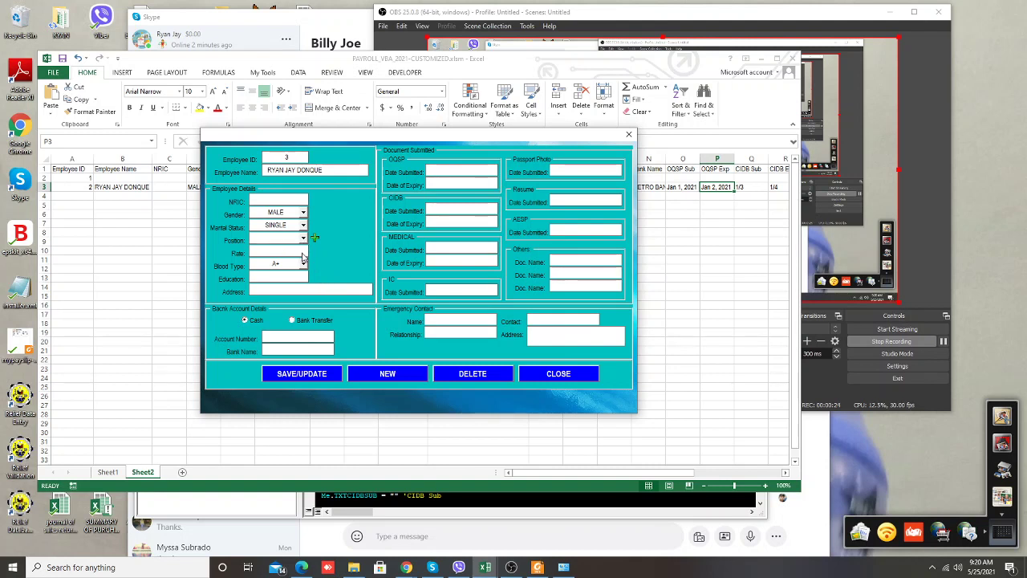
type("140")
key("Tab")
type("ACCOUNT")
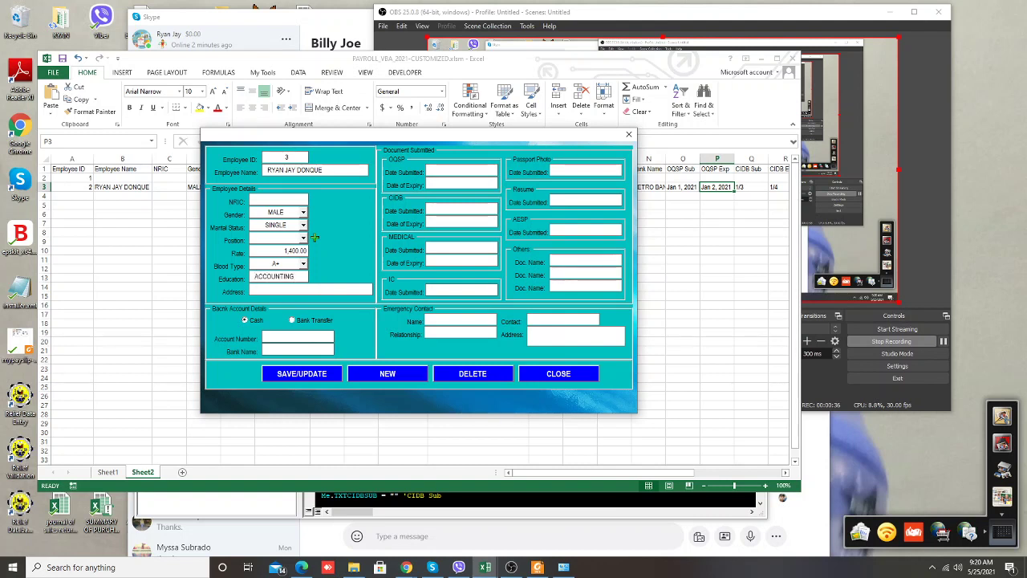
type("ASDASD")
type("4654")
key("Tab")
Fill in the OQSP, CIDB and other document dates and the emergency contact
type("/1/2021")
key("Tab")
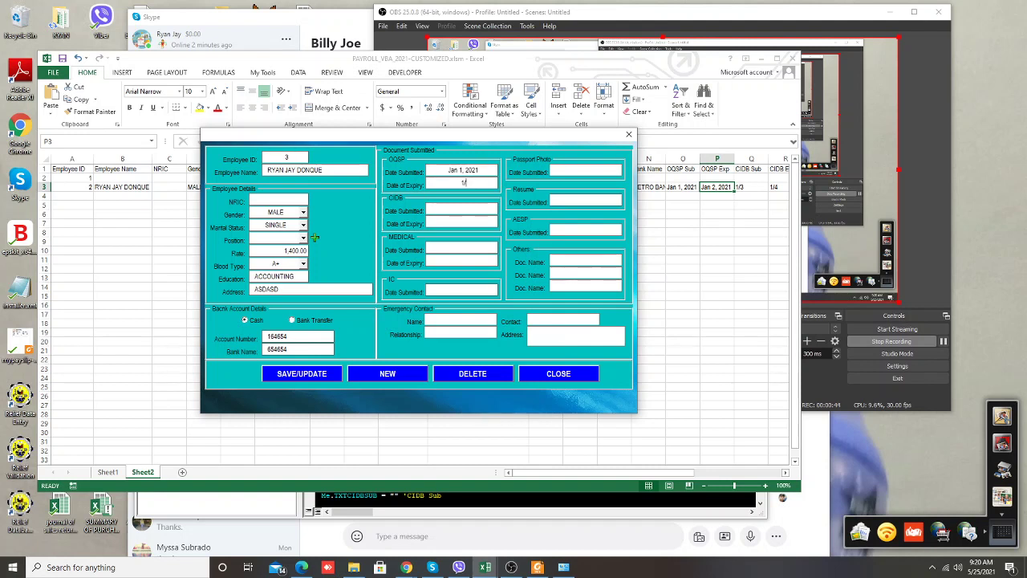
key("Tab")
key("Tab")
type("1/4")
type("1/5")
type("8")
type("/")
type("/11")
key("Tab")
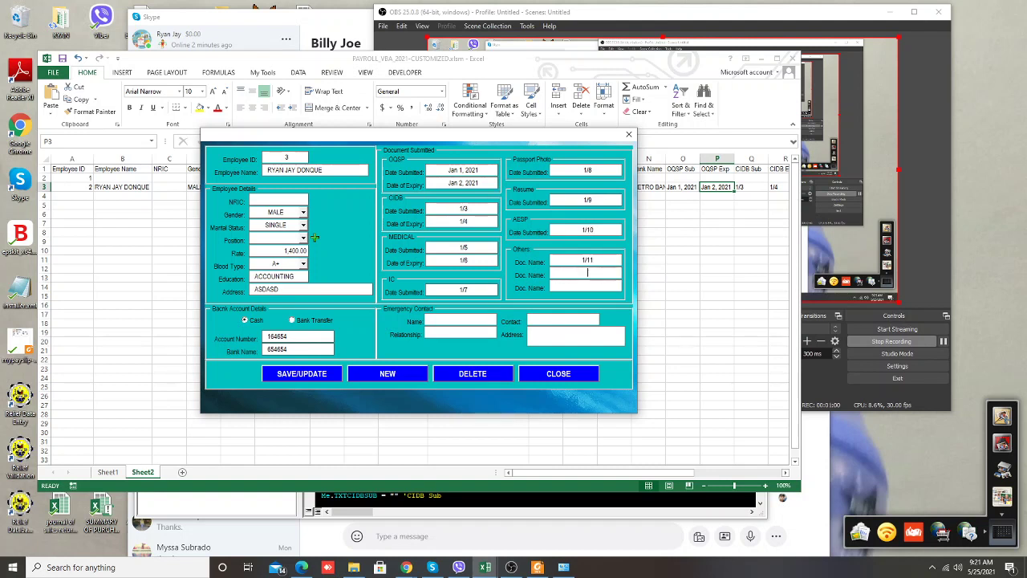
type("1/12")
key("Tab")
type("1")
type("ATINA")
key("Tab")
type("W")
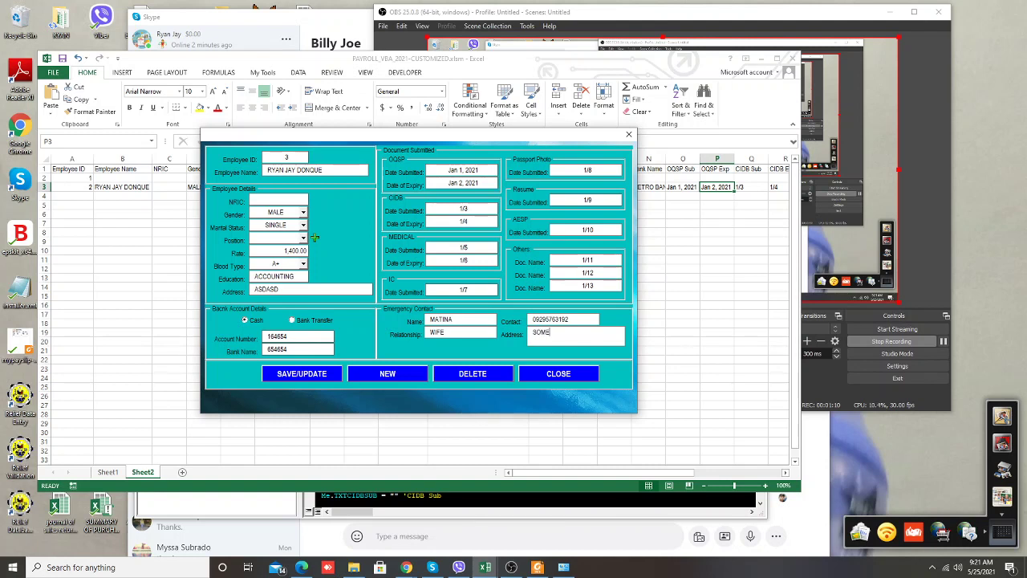
type("WH")
type("  P")
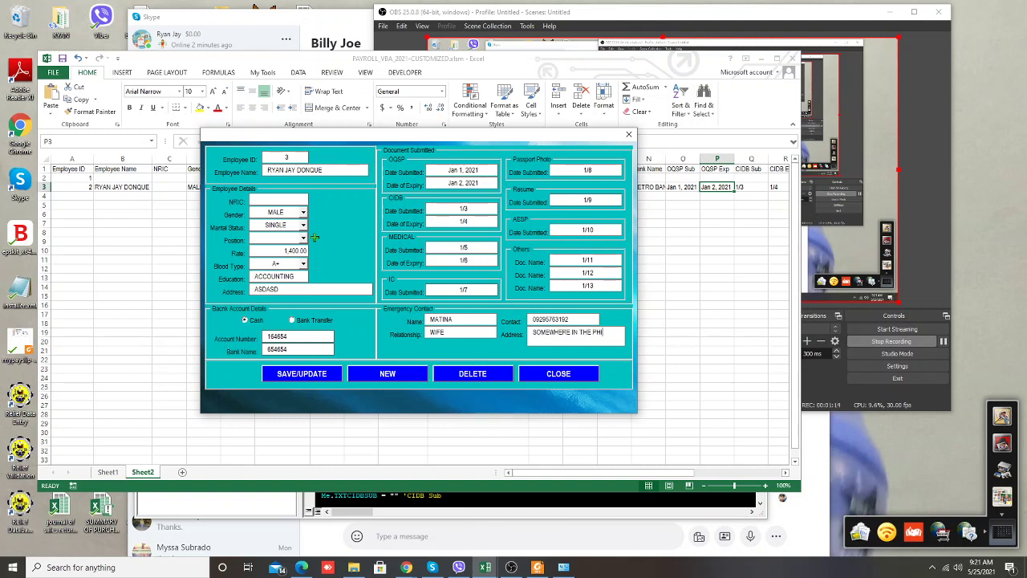
type("LI")
type("INES")
Save employee 3's record to Sheet2 row 4 and close the form
left_click(293, 383)
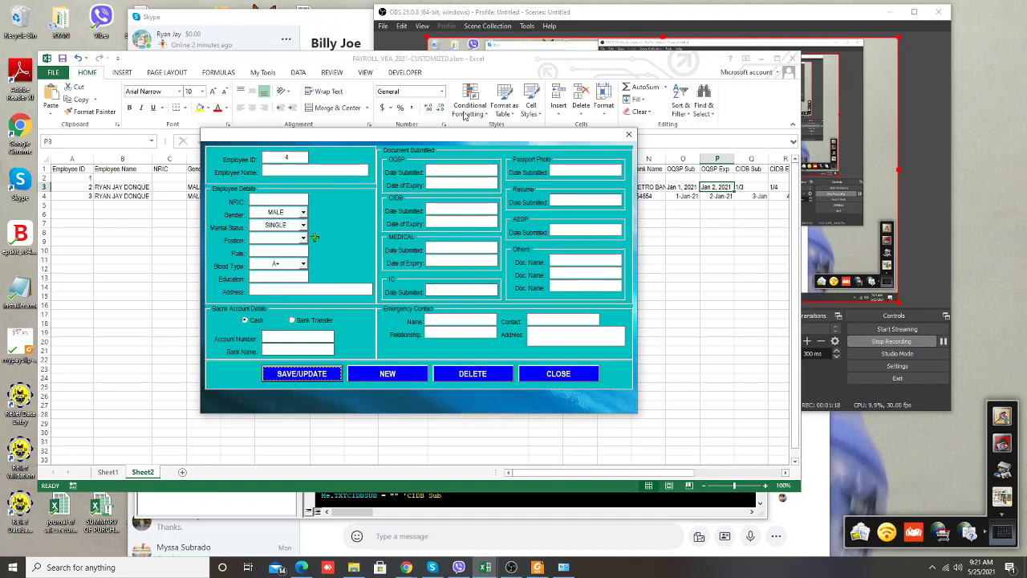
left_click_drag(475, 135, 470, 230)
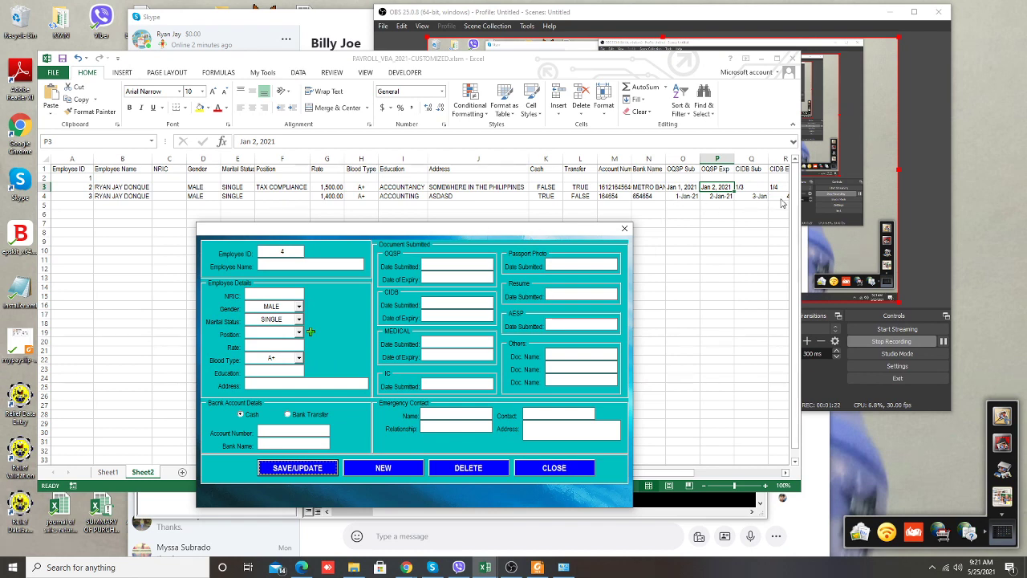
left_click(554, 468)
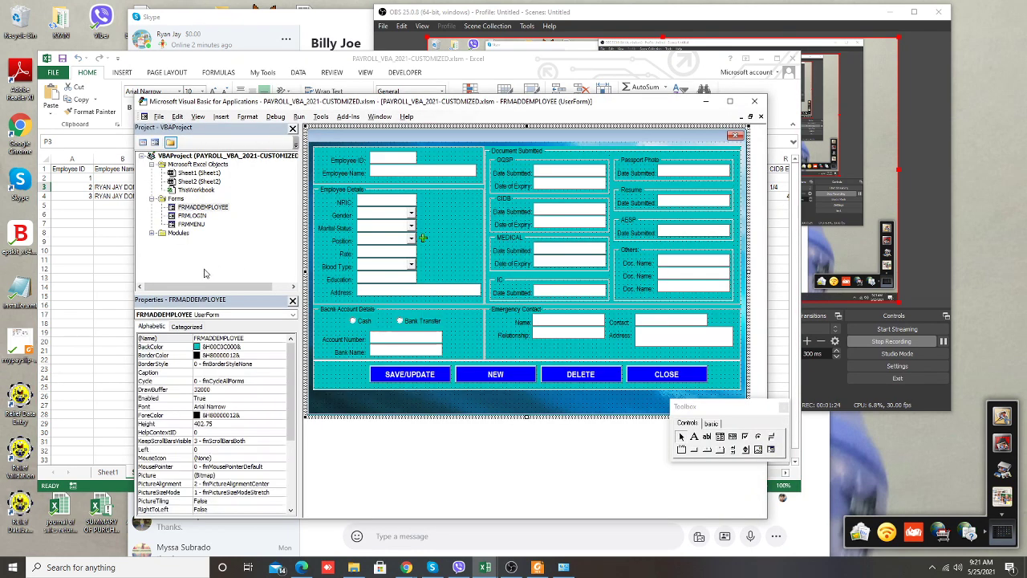
Select the document date columns on Sheet2, starting at column O
key("Right")
key("Right")
key("Right")
key("Right")
key("Right")
key("Right")
key("Right")
key("Right")
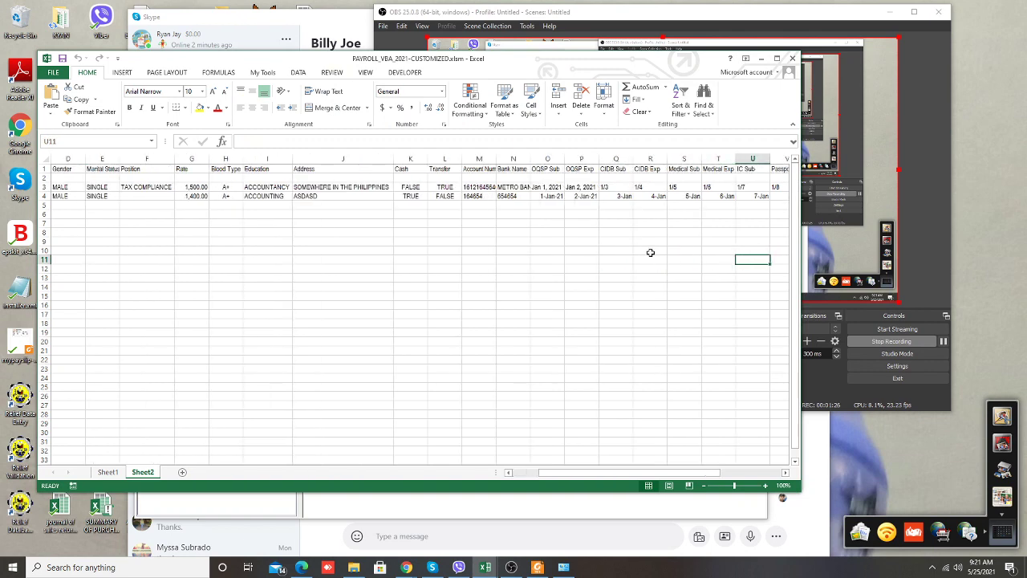
key("Right")
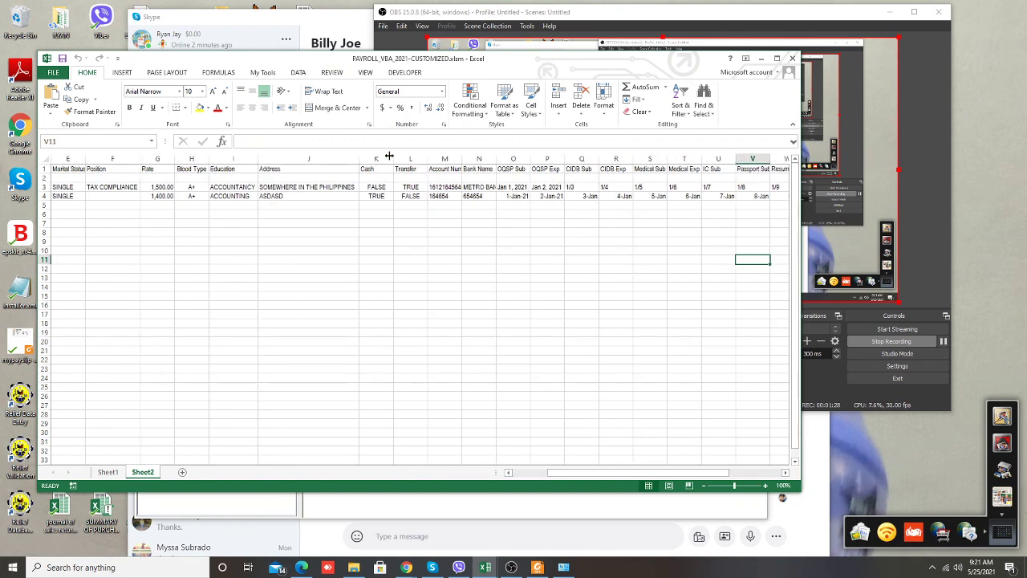
left_click_drag(380, 154, 674, 158)
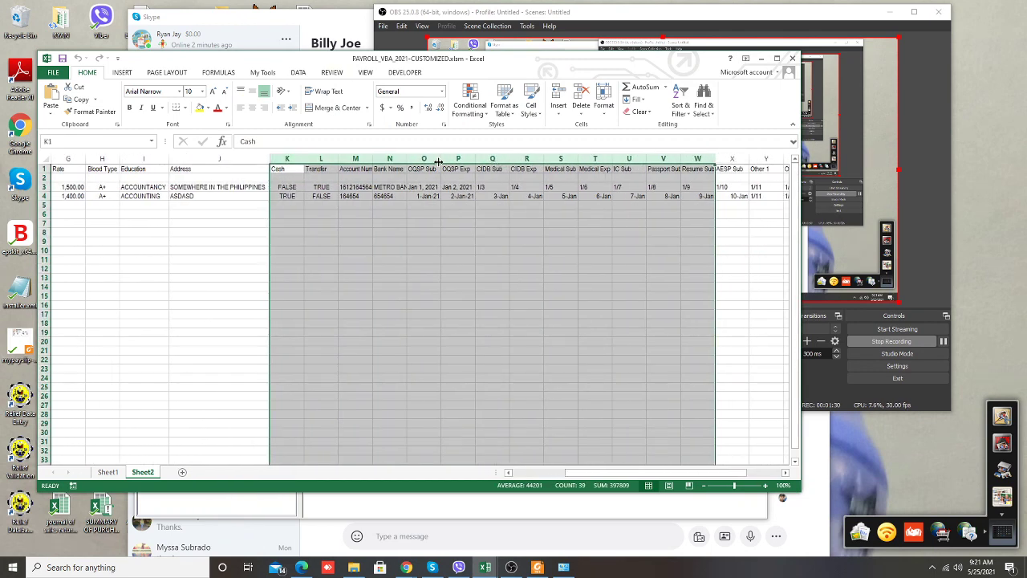
left_click(479, 241)
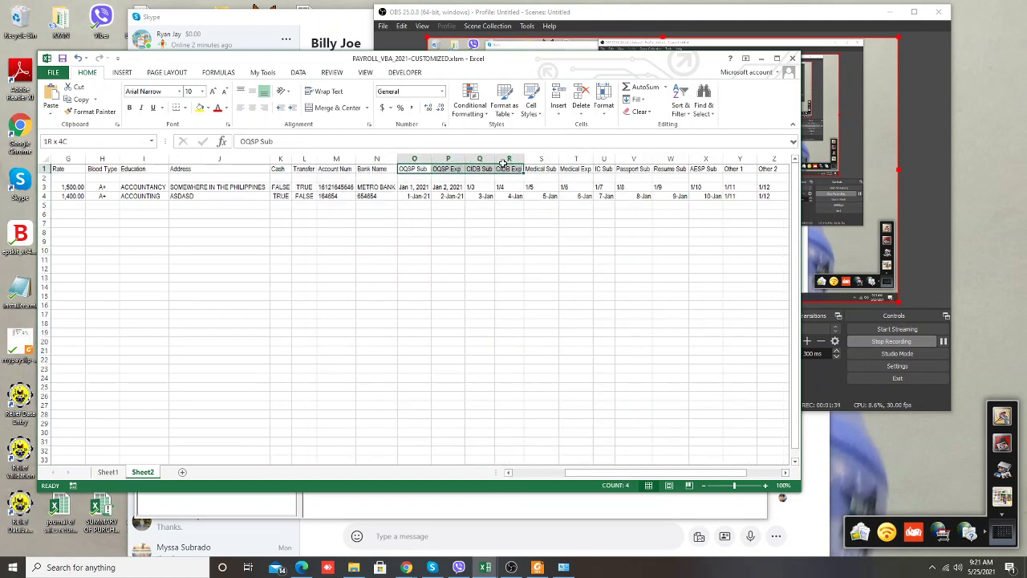
mouse_move(414, 158)
left_mouse_down()
mouse_move(559, 158)
mouse_move(665, 202)
mouse_move(687, 202)
left_mouse_up()
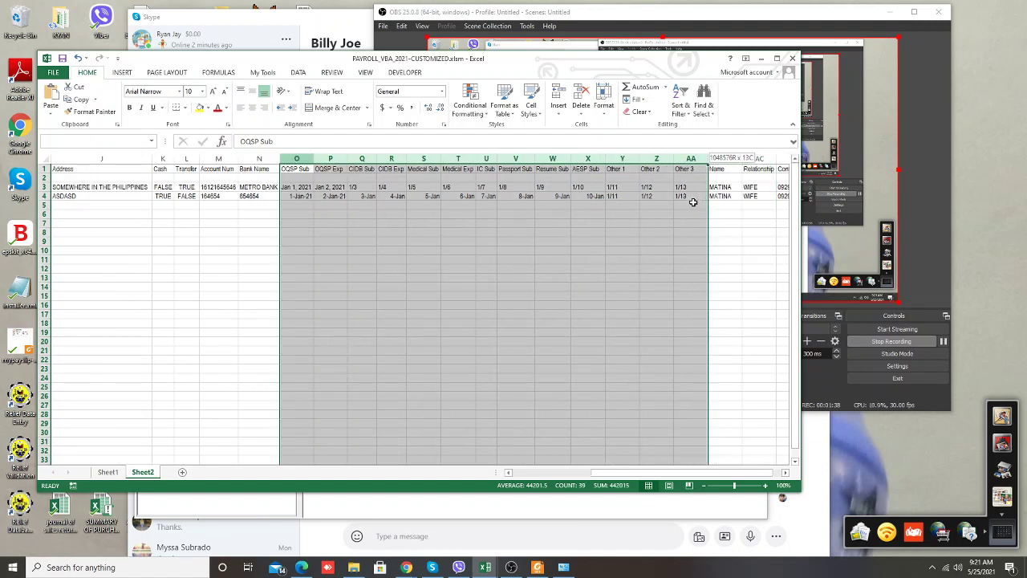
Format the selected columns with the 'March 14, 2012' long date type
right_click(620, 190)
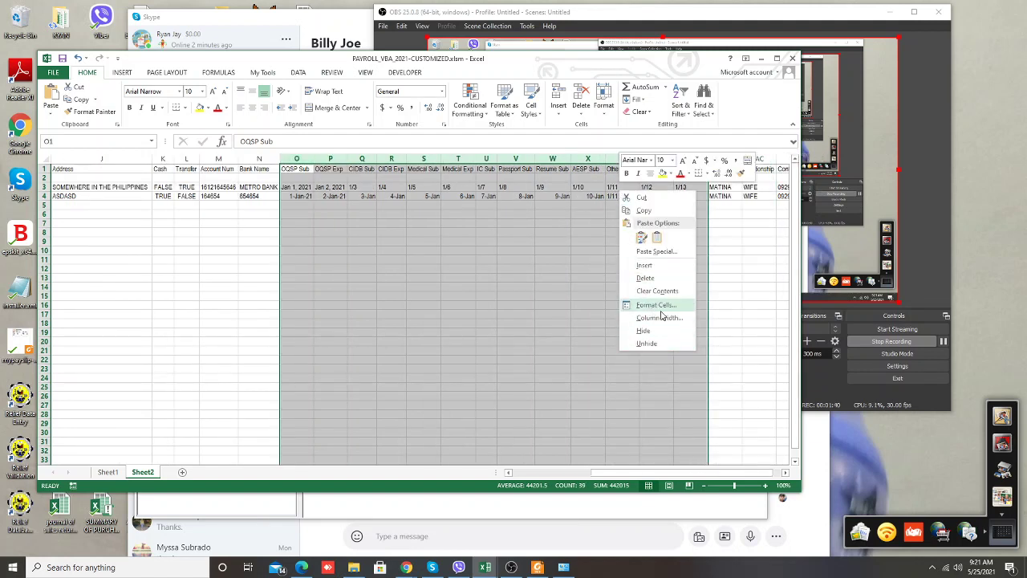
key("Escape")
key("ctrl+1")
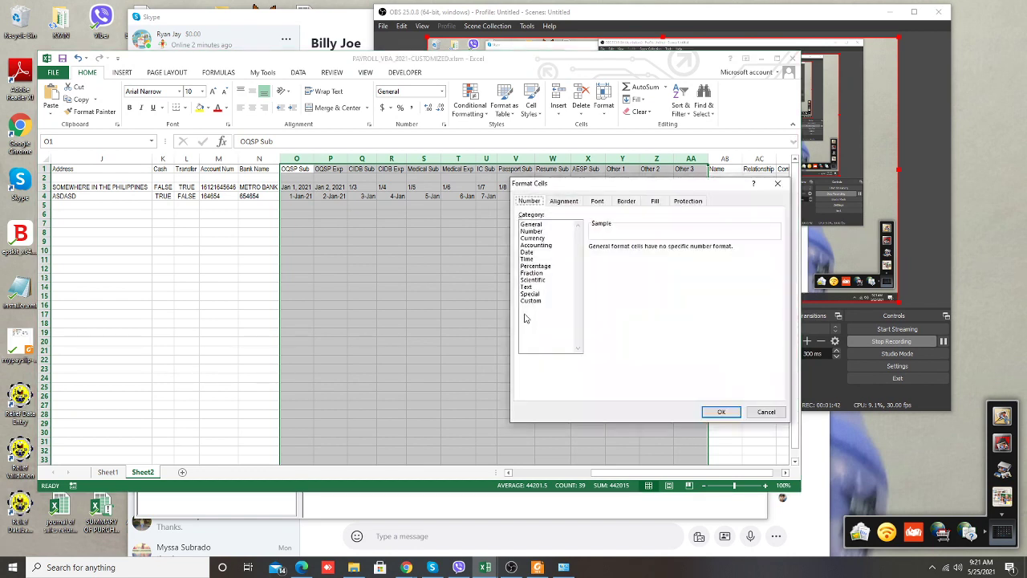
left_click(535, 258)
left_click(546, 252)
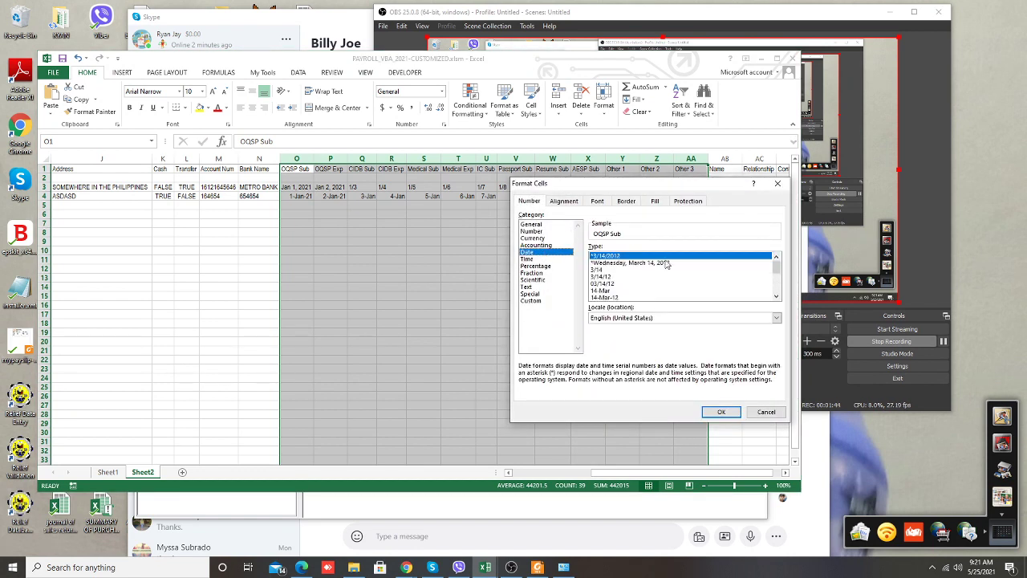
left_click_drag(776, 264, 775, 286)
left_click(612, 256)
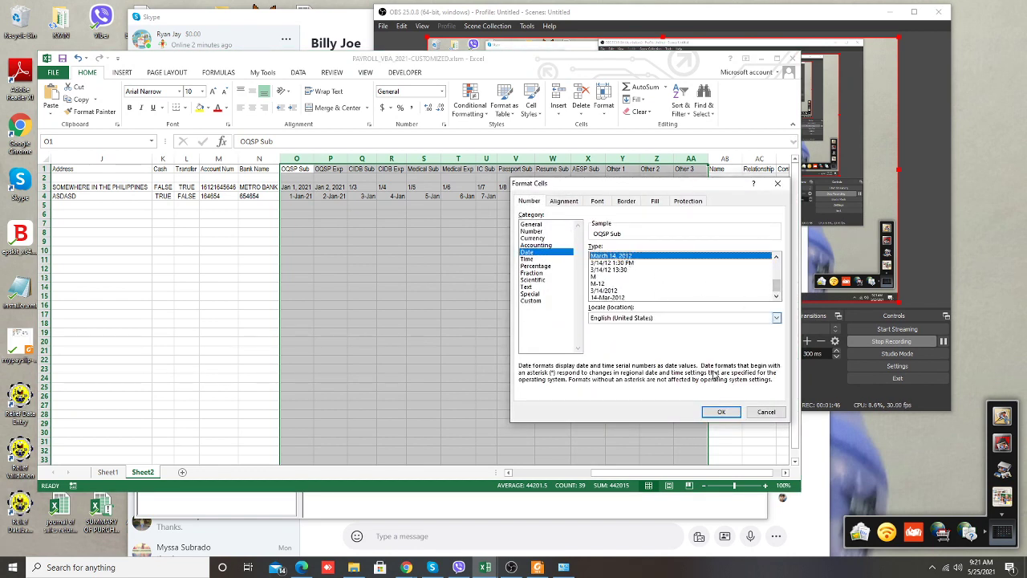
left_click(722, 412)
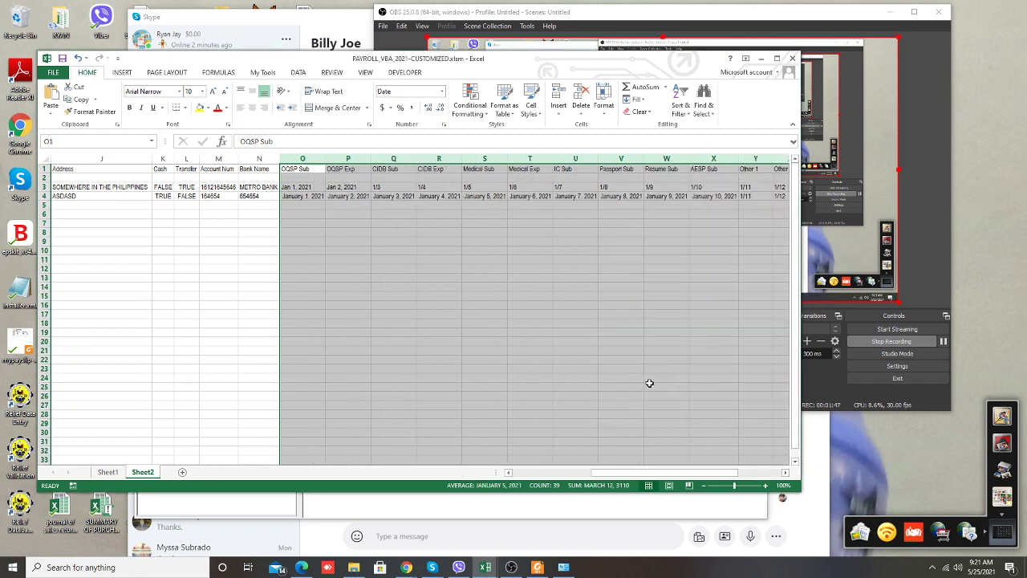
Deselect the columns and return to the VBA editor with the employee form
left_click(520, 294)
left_click(429, 217)
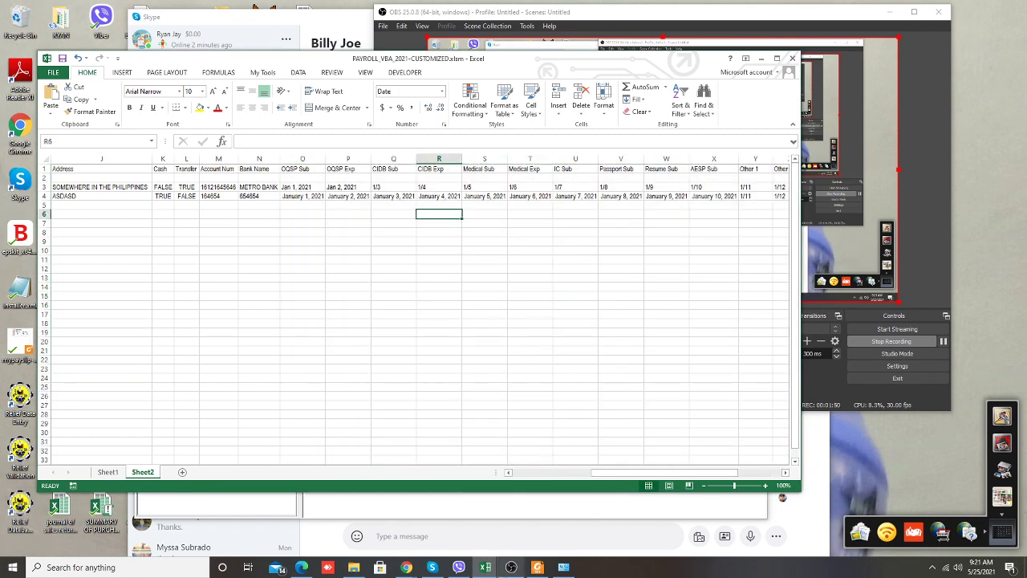
mouse_move(486, 567)
left_click(550, 510)
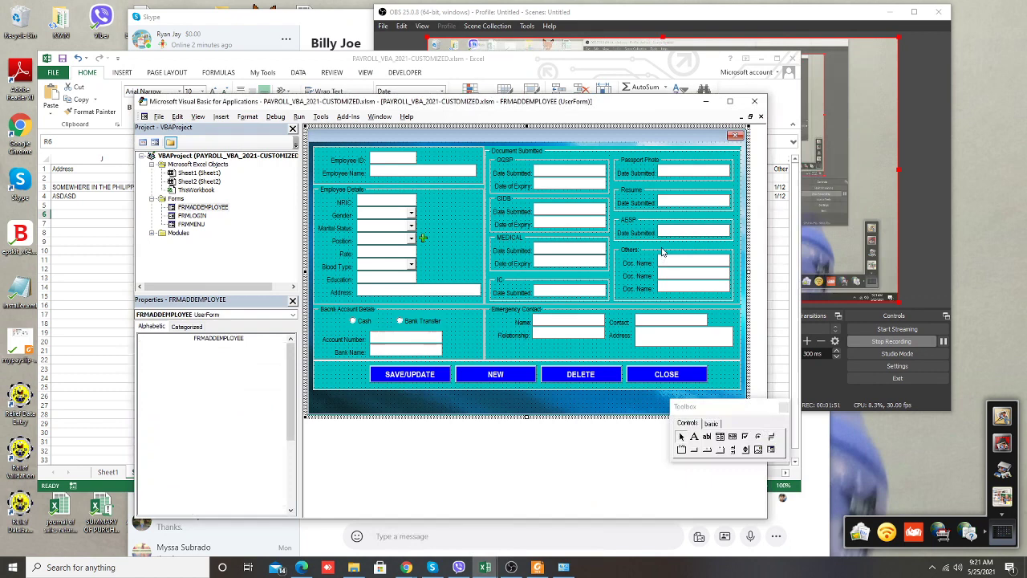
Give TXTCIDBSUB an AfterUpdate procedure with the TXTOQSPDATEEXP Format line, renamed to TXTCIDBSUB
double_click(581, 186)
left_click_drag(578, 152, 321, 153)
key("ctrl+c")
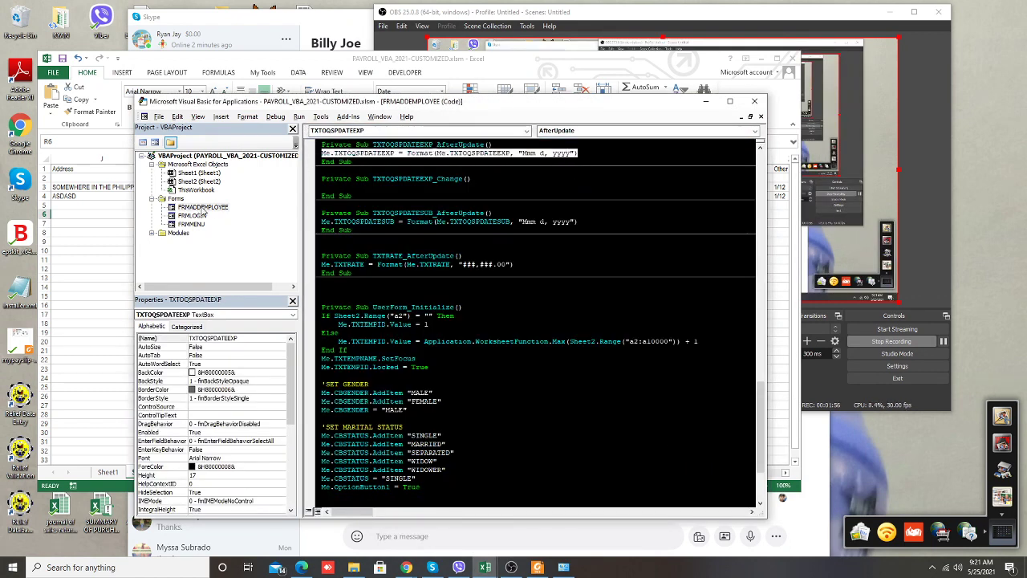
double_click(198, 208)
double_click(561, 207)
left_click(564, 130)
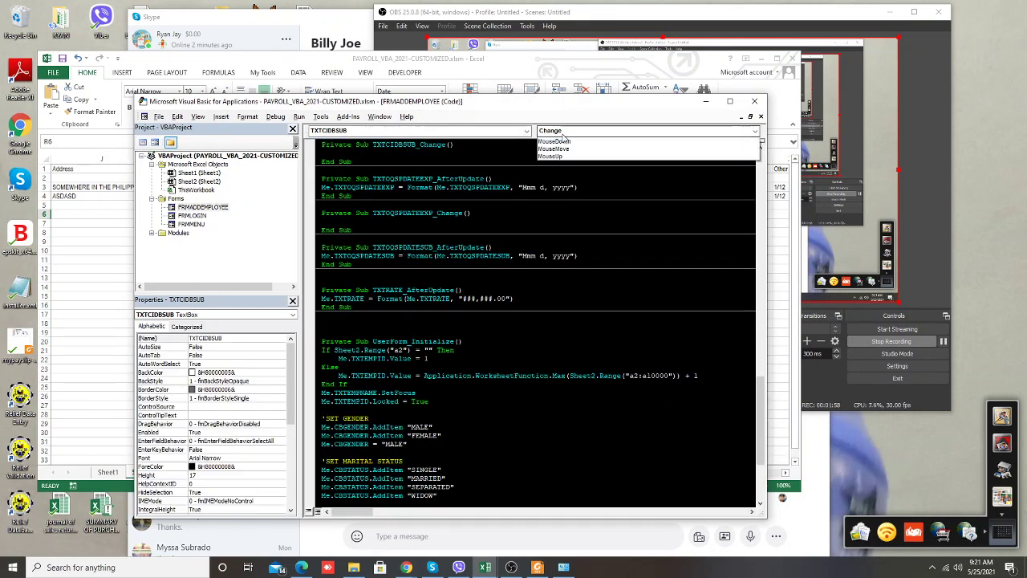
left_click(562, 136)
key("ctrl+v")
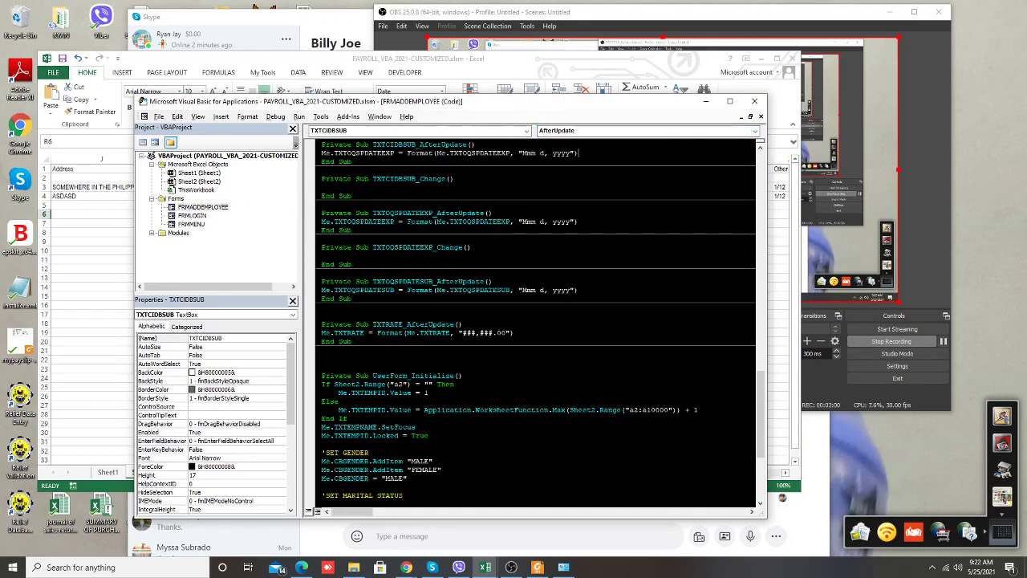
left_click_drag(416, 144, 372, 144)
key("ctrl+c")
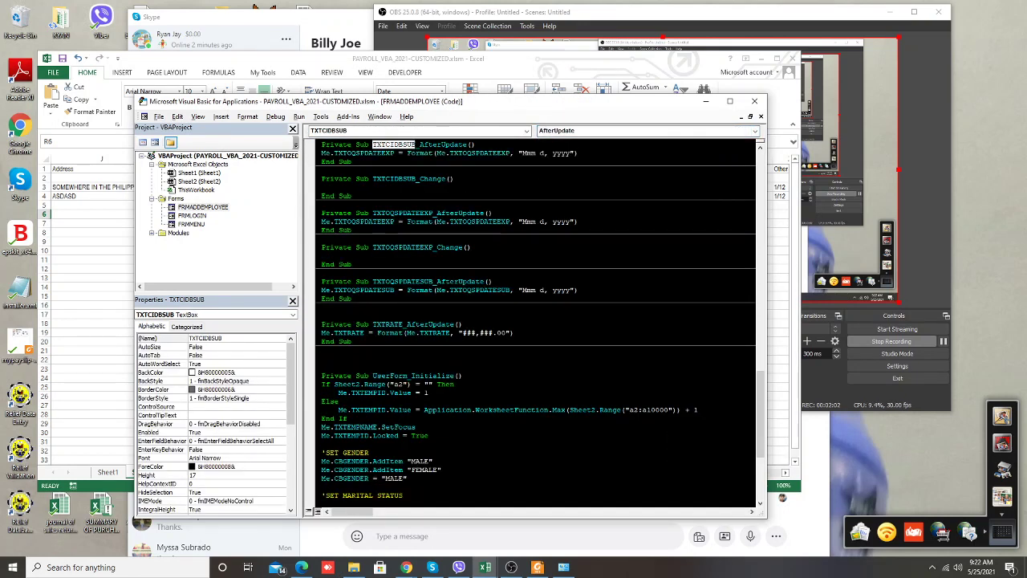
double_click(480, 152)
key("ctrl+v")
double_click(362, 152)
key("ctrl+v")
Add a TXTCIDBEXP AfterUpdate procedure that formats the value as 'Mmm d, yyyy'
double_click(202, 210)
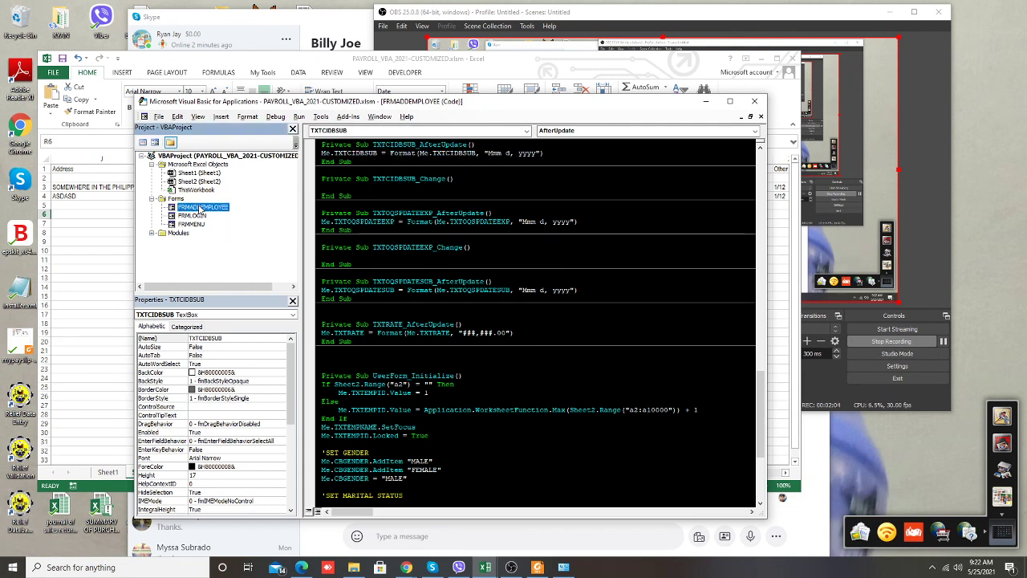
left_click(592, 220)
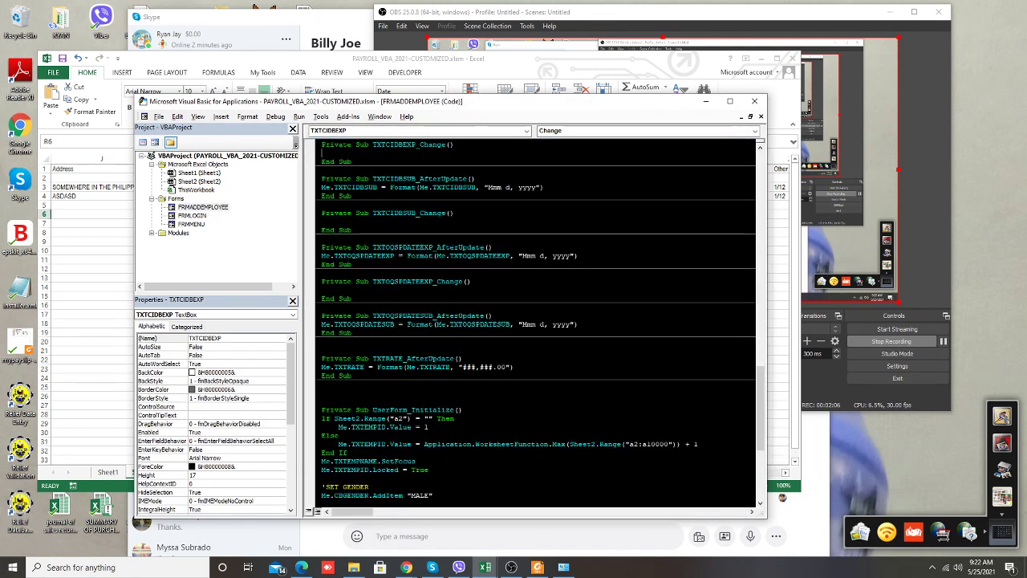
left_click(578, 130)
left_click(579, 142)
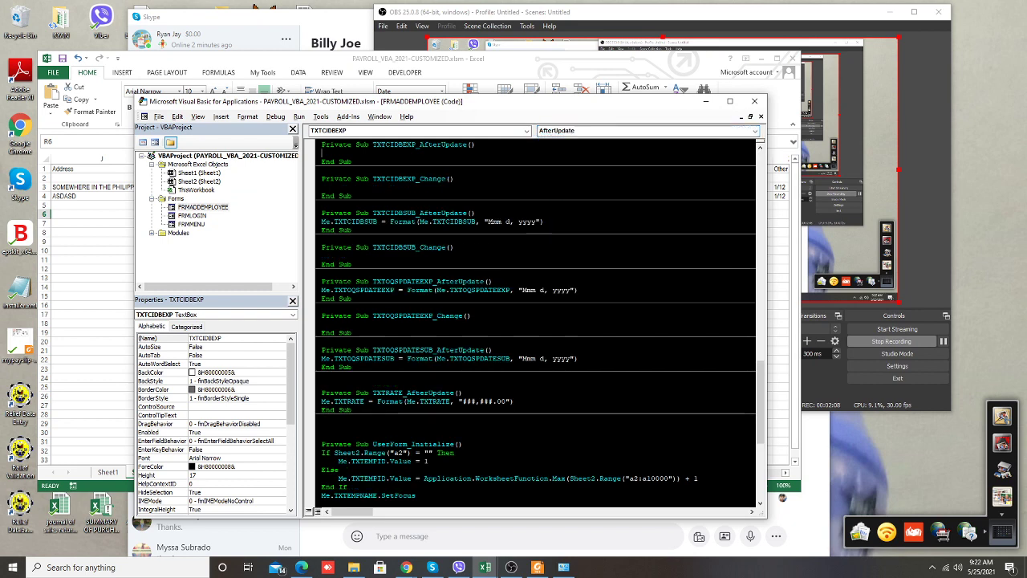
left_click_drag(548, 221, 321, 221)
left_click(351, 229)
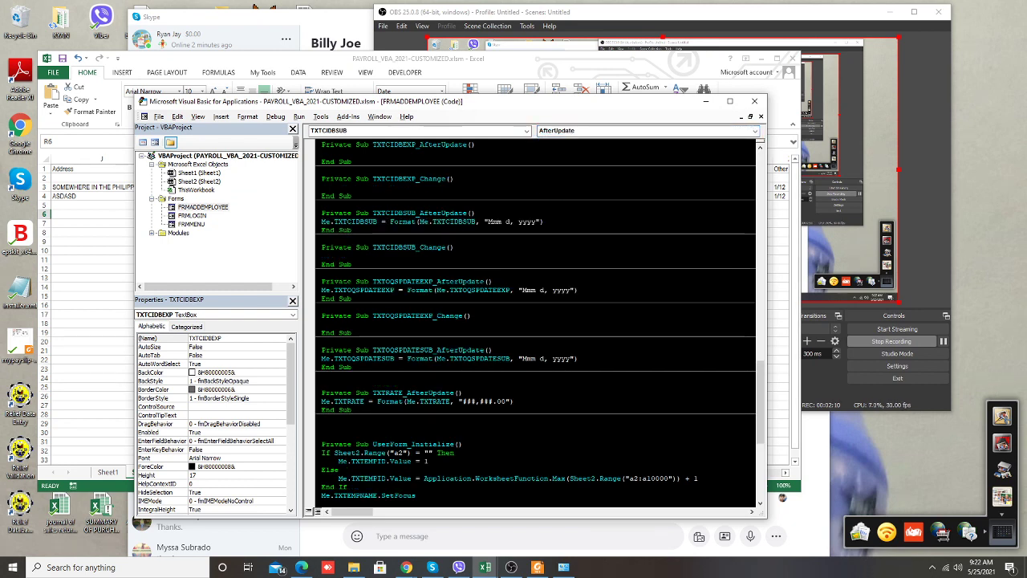
left_click_drag(544, 222, 322, 214)
left_click(314, 223)
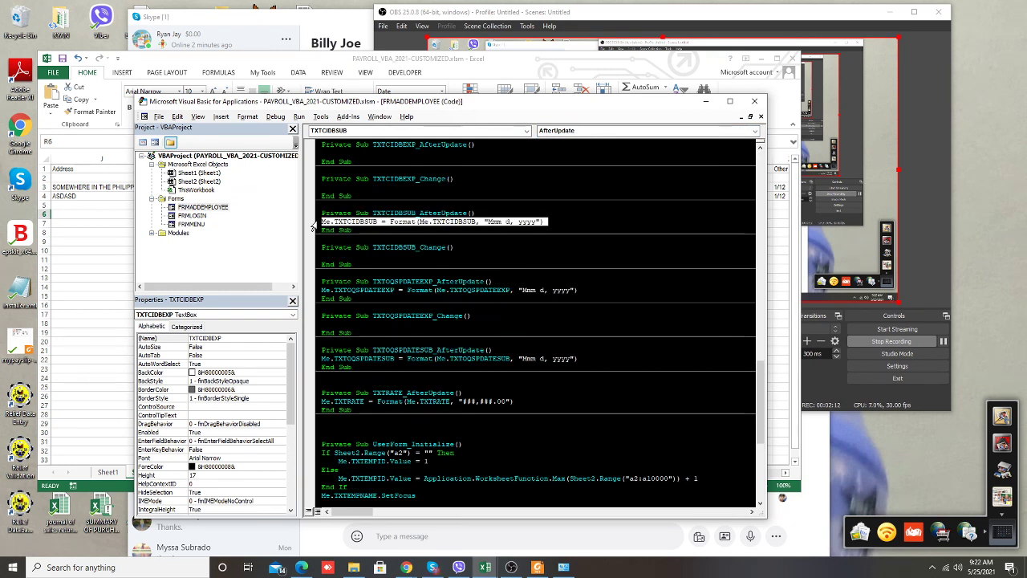
key("ctrl+c")
left_click(322, 152)
key("ctrl+v")
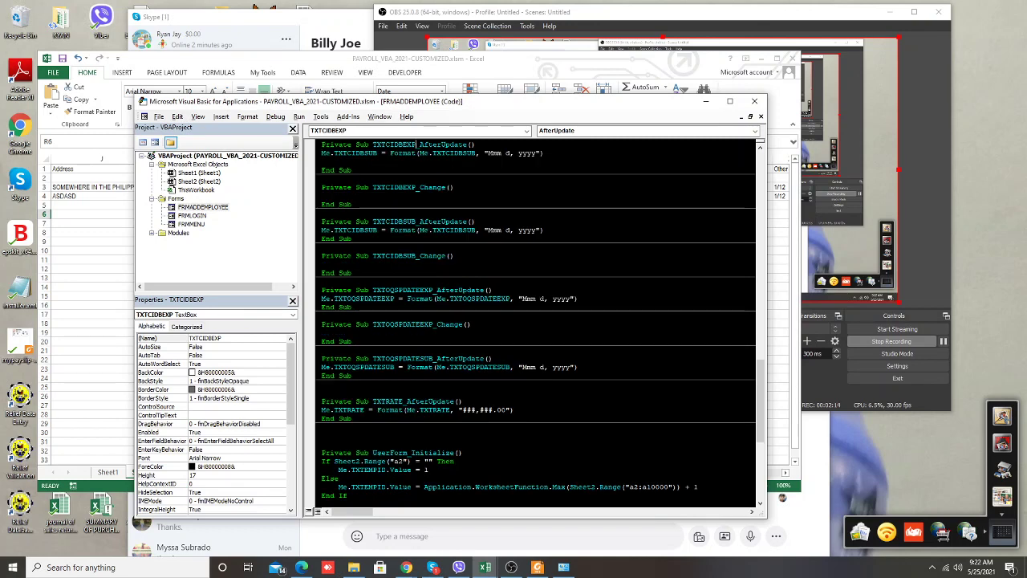
left_click_drag(417, 145, 380, 145)
key("ctrl+c")
double_click(453, 153)
key("ctrl+v")
Add a TXTMEDSUB AfterUpdate procedure with the Format line renamed to TXTMEDSUB
double_click(217, 208)
double_click(573, 252)
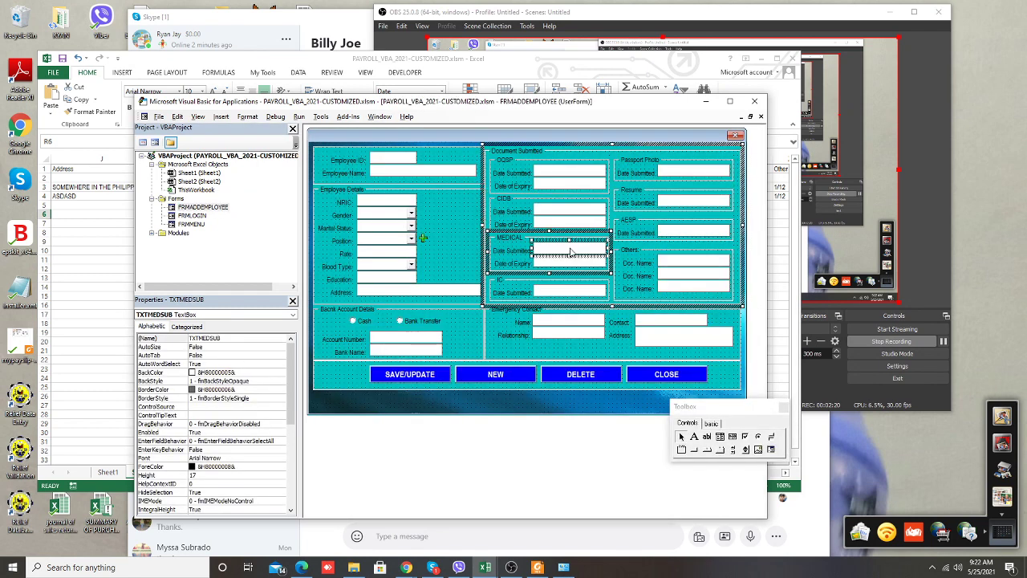
left_click(594, 131)
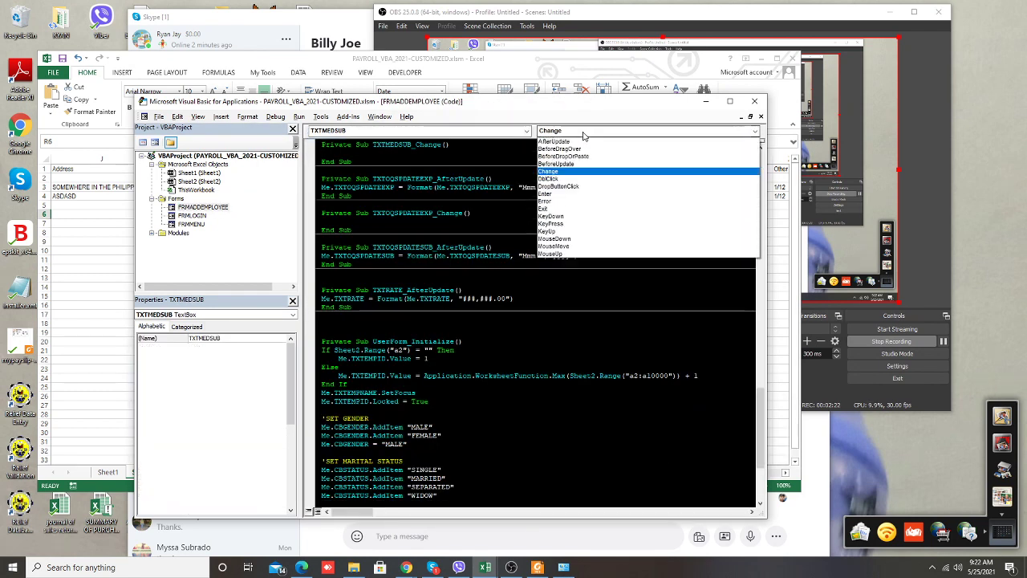
left_click(583, 138)
left_click_drag(578, 221, 321, 221)
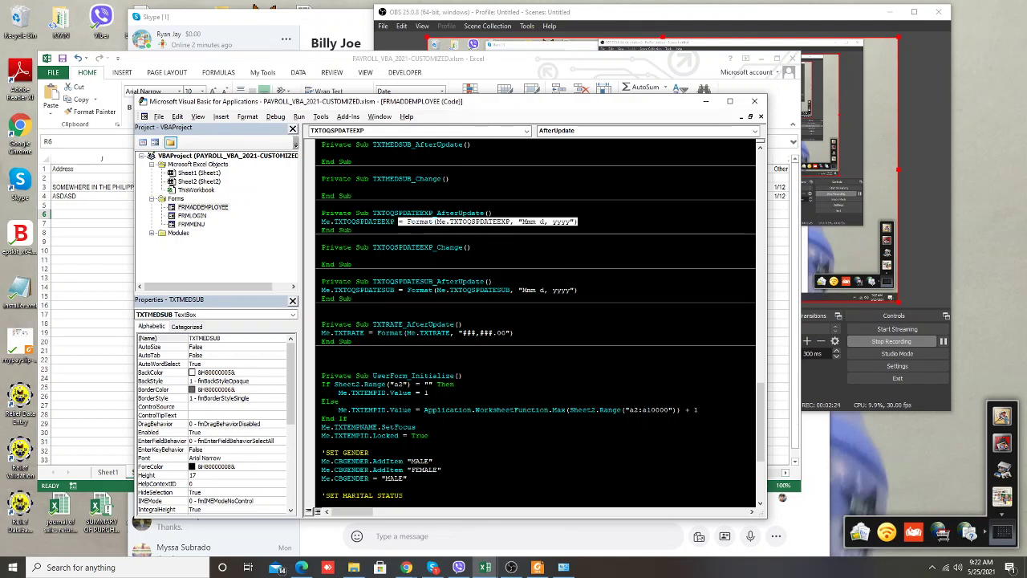
key("ctrl+c")
left_click(321, 152)
key("ctrl+v")
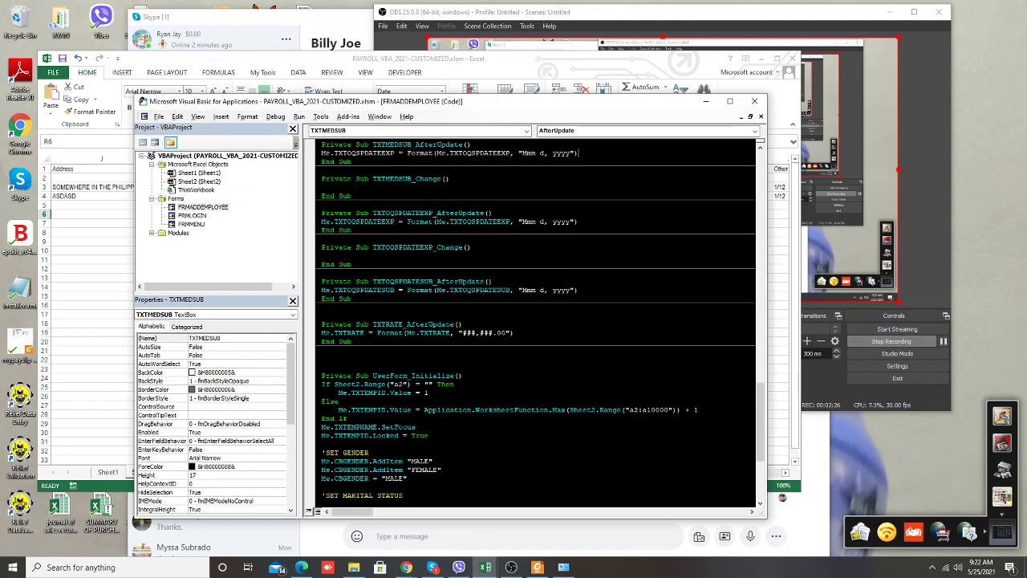
left_click_drag(411, 144, 375, 144)
key("ctrl+c")
double_click(481, 152)
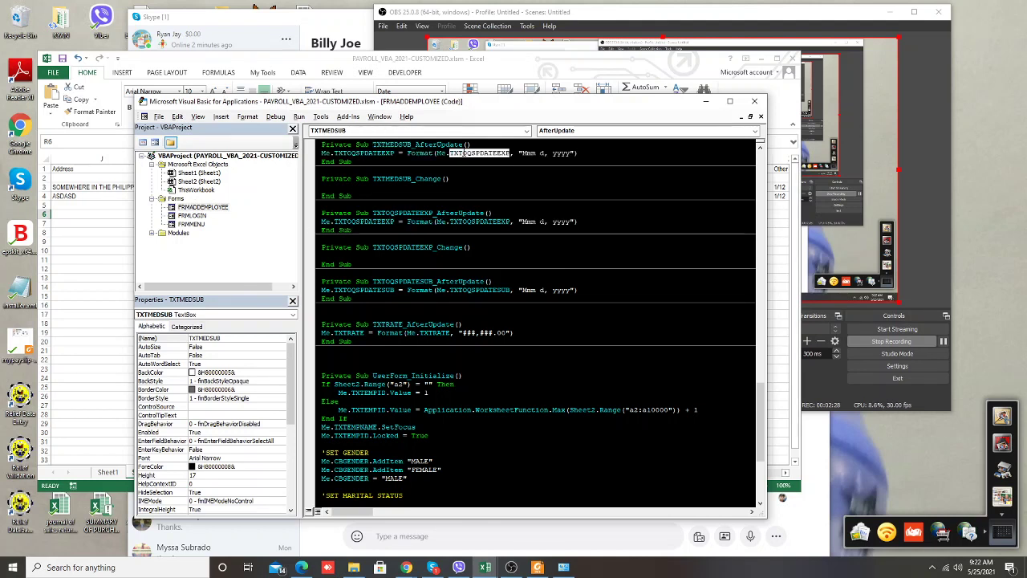
key("ctrl+v")
double_click(365, 153)
key("ctrl+v")
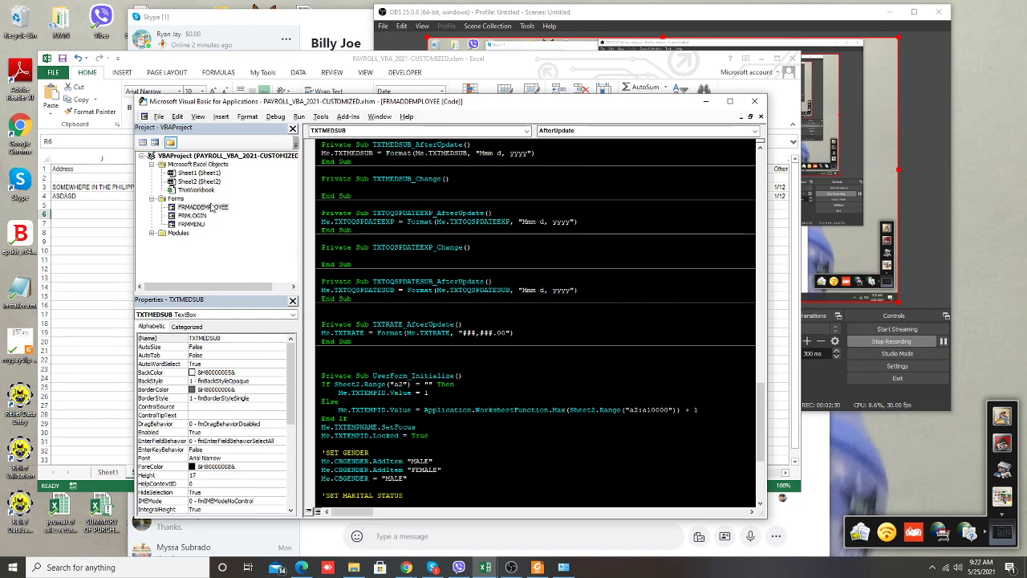
Copy the TXTMEDSUB Format line and delete the empty TXTMEDSUB_Change procedure
left_click(212, 207)
double_click(212, 207)
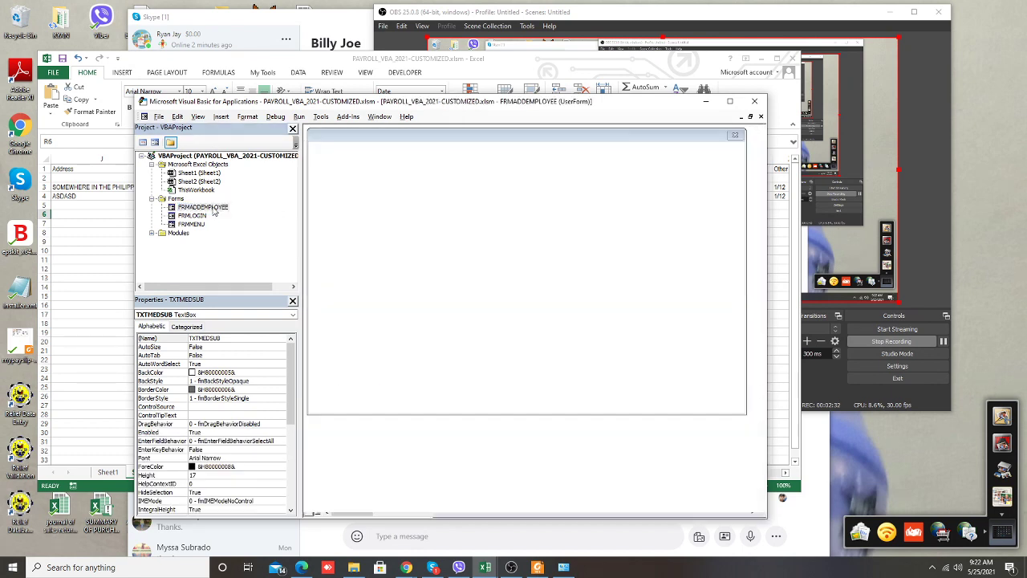
left_click(569, 264)
double_click(569, 264)
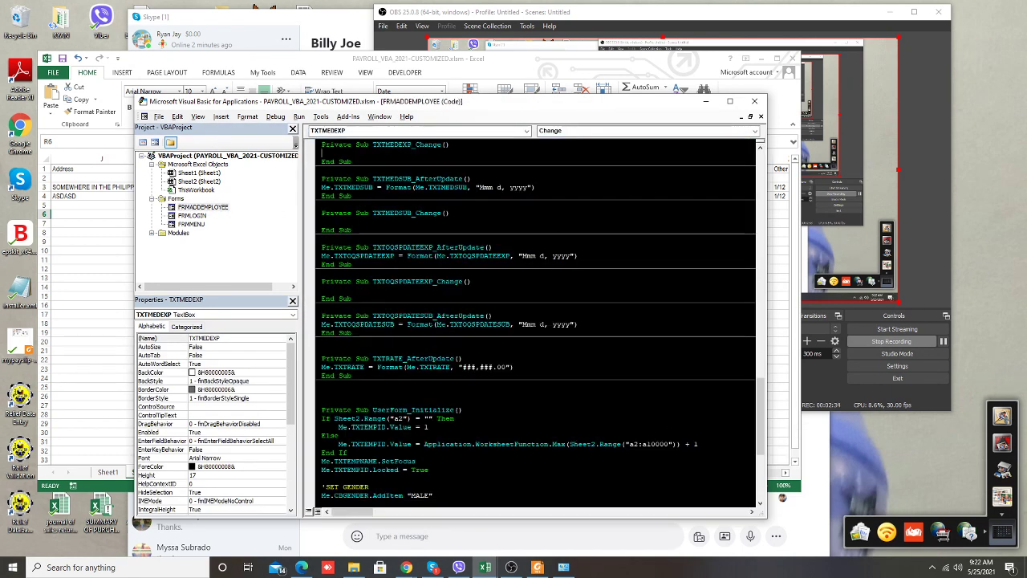
left_click_drag(534, 187, 322, 187)
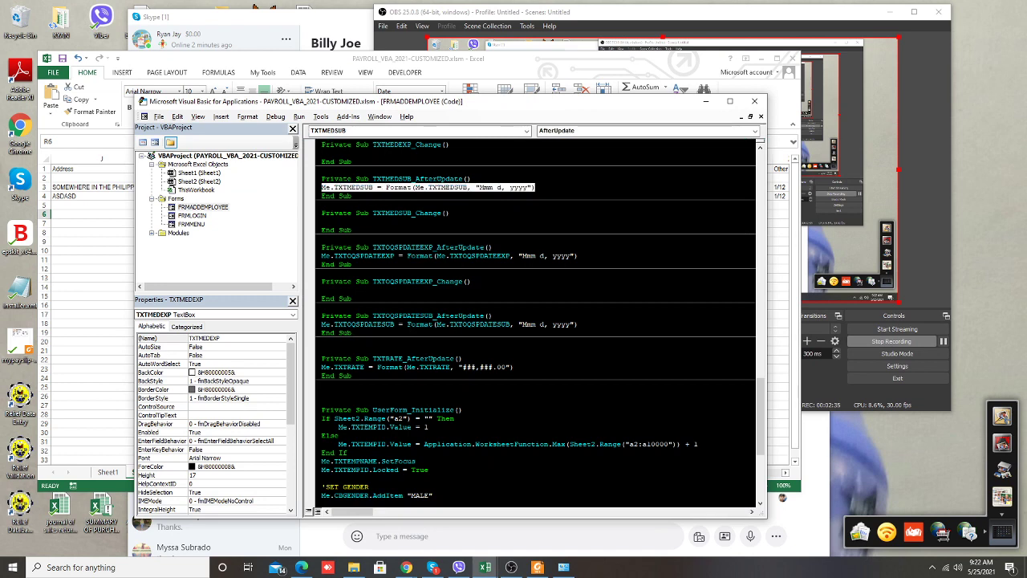
left_click(555, 130)
left_click(563, 140)
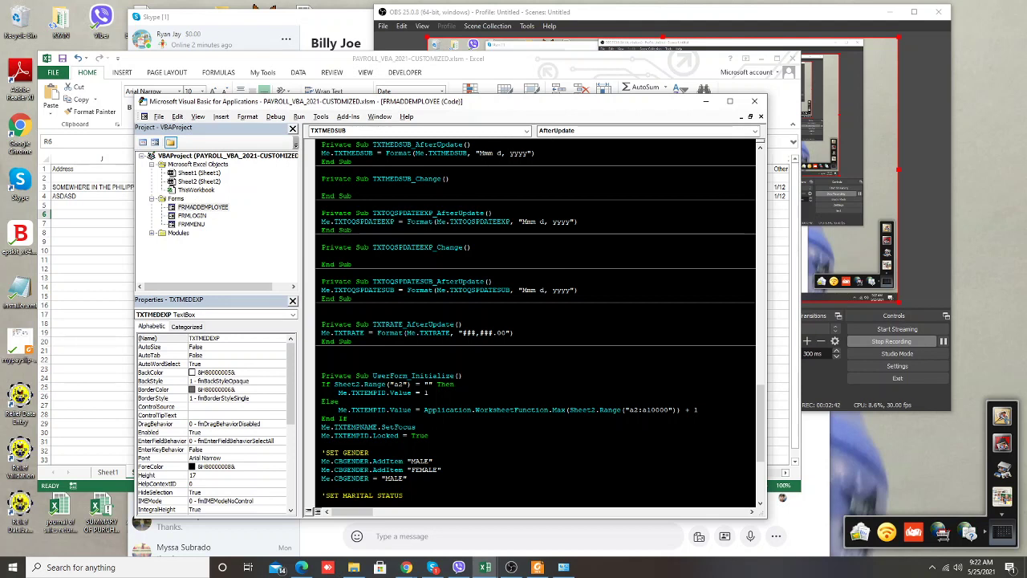
left_click_drag(351, 195, 321, 178)
key("Delete")
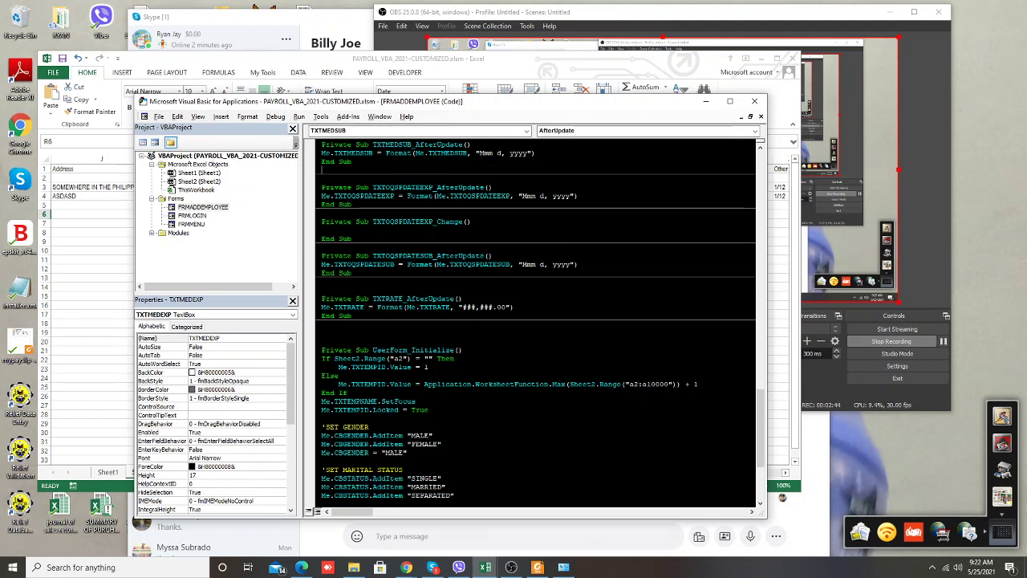
Add a TXTICSUB AfterUpdate procedure with the pasted Format line renamed to TXTICSUB
double_click(204, 208)
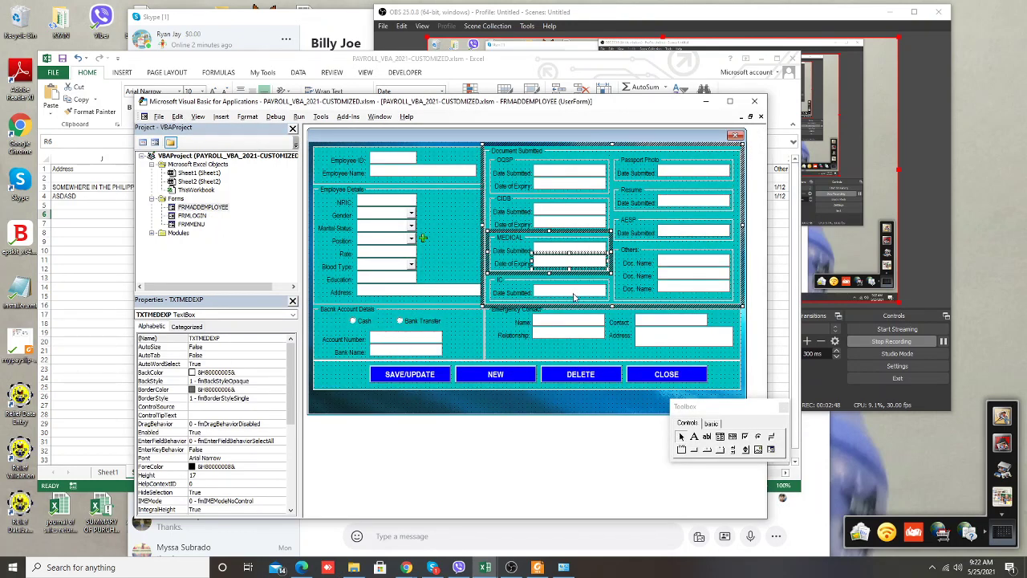
double_click(574, 297)
left_click(560, 132)
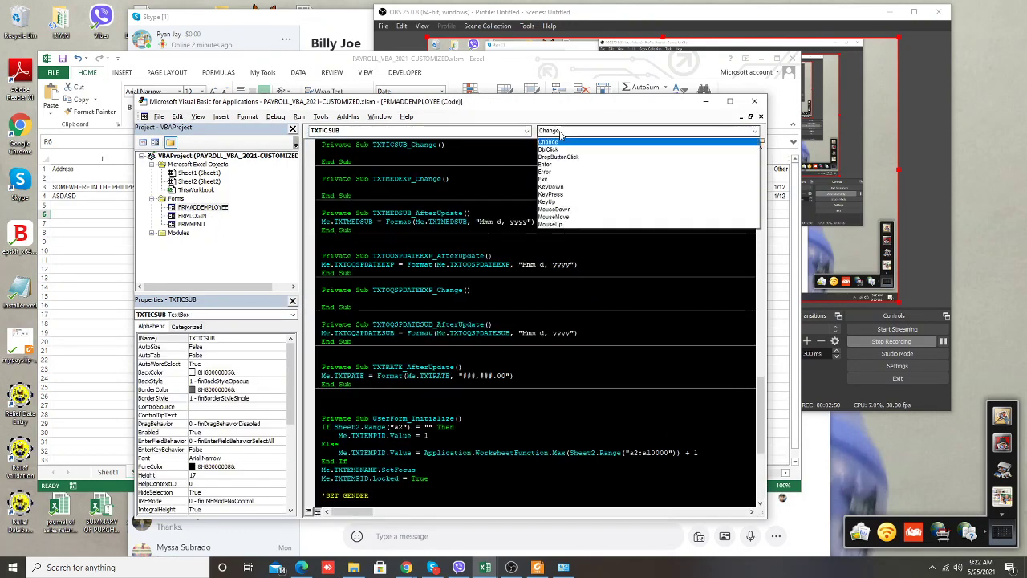
scroll(560, 135, "up", 1)
left_click(562, 142)
key("ctrl+v")
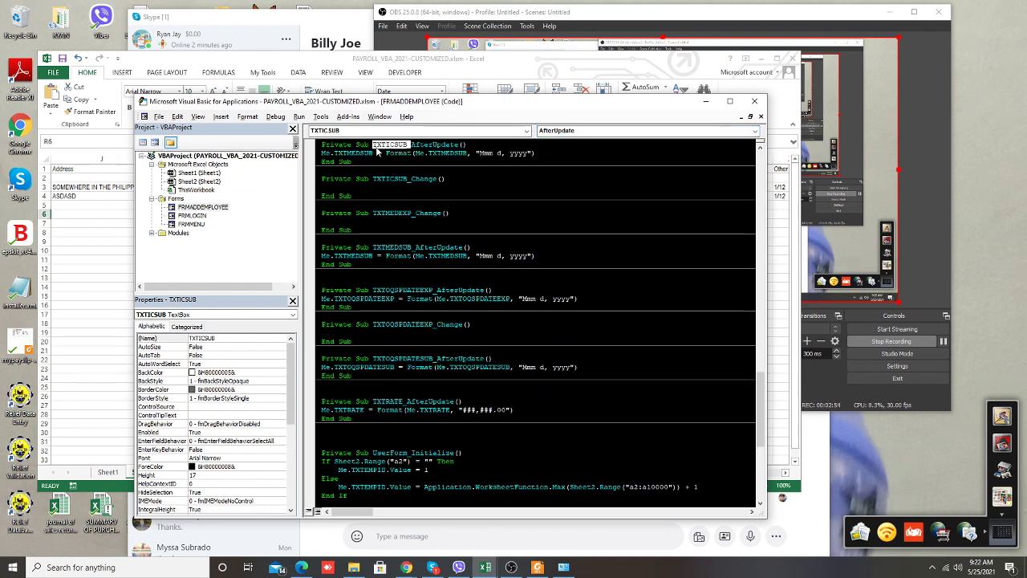
double_click(459, 152)
type("TXTICSUB_")
double_click(353, 152)
type("TXTICSUB_")
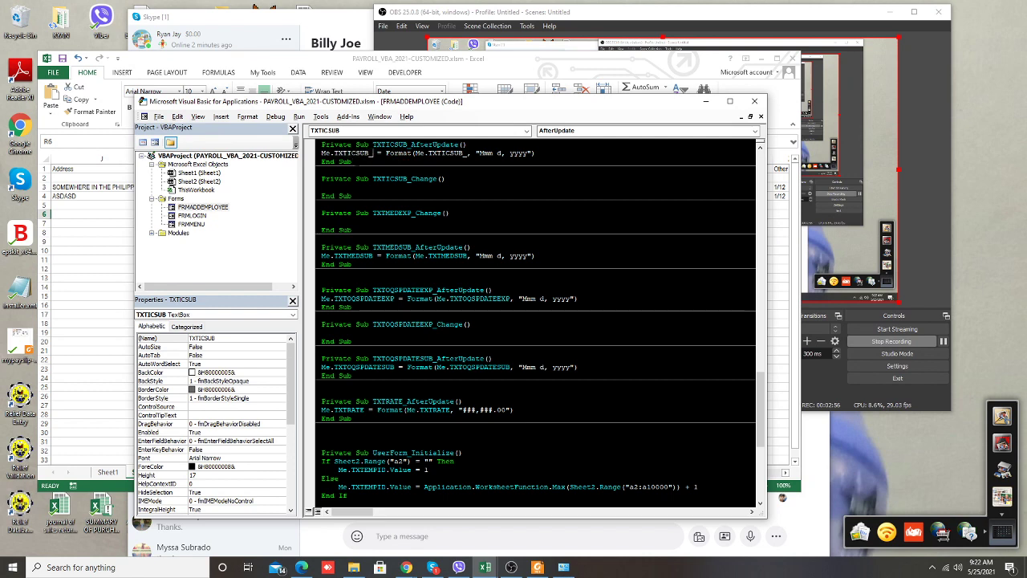
Delete the empty TXTICSUB_Change procedure
left_click_drag(353, 196, 321, 168)
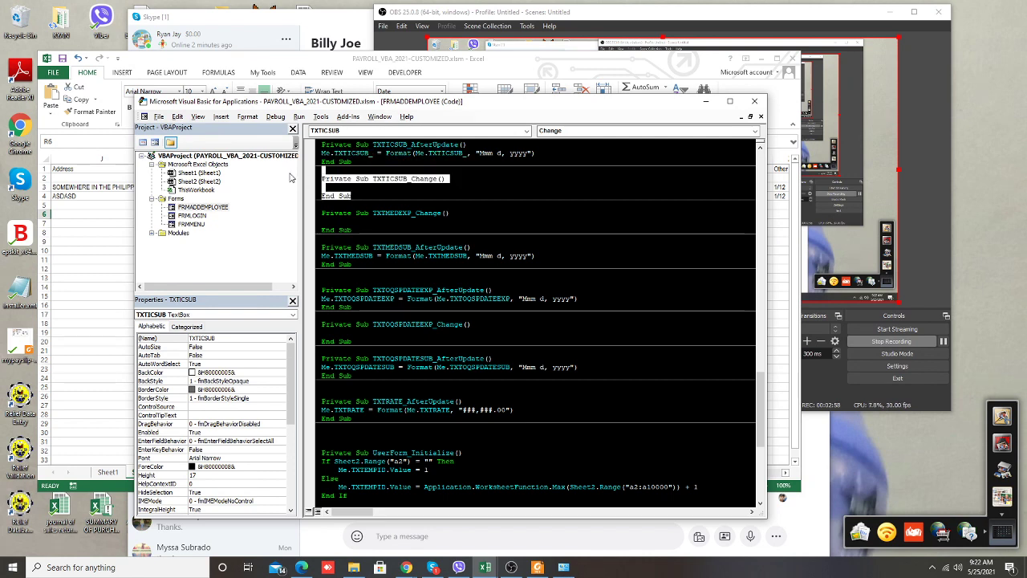
key("Delete")
left_click_drag(351, 205, 279, 173)
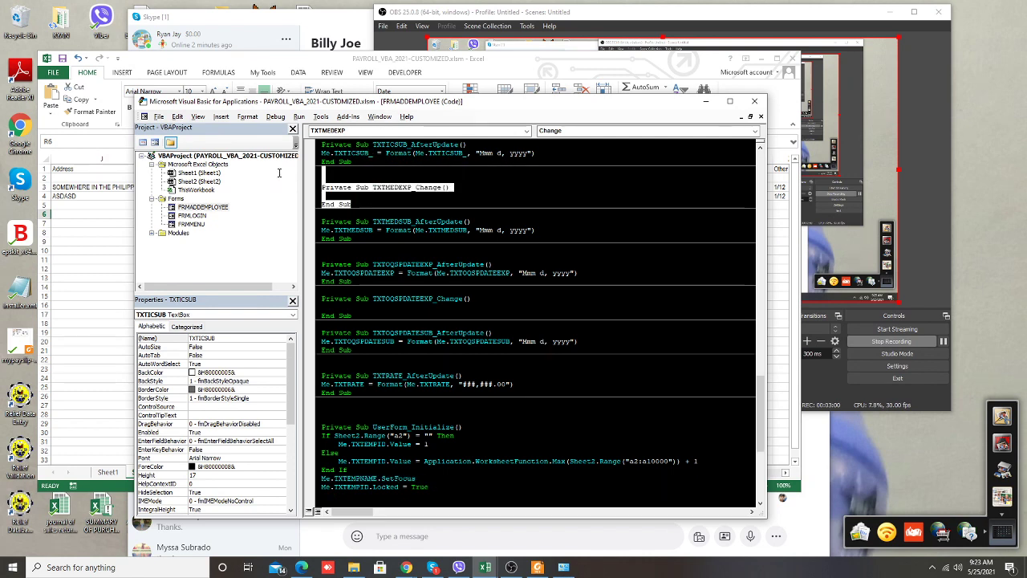
left_click(382, 198)
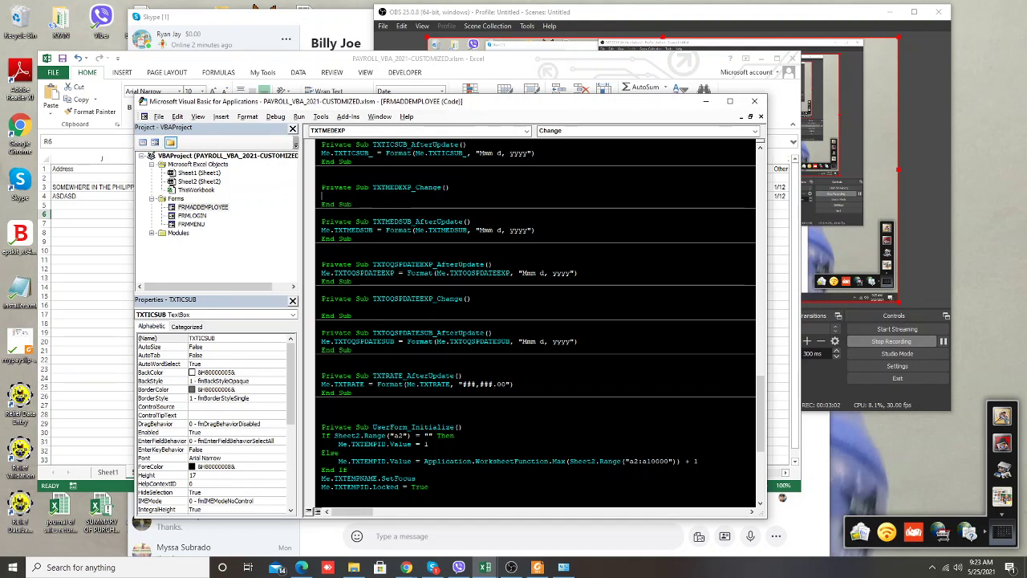
Create a TXTMEDEXP AfterUpdate procedure and remove the stray underscores from the TXTICSUB line
left_click(568, 132)
left_click(562, 139)
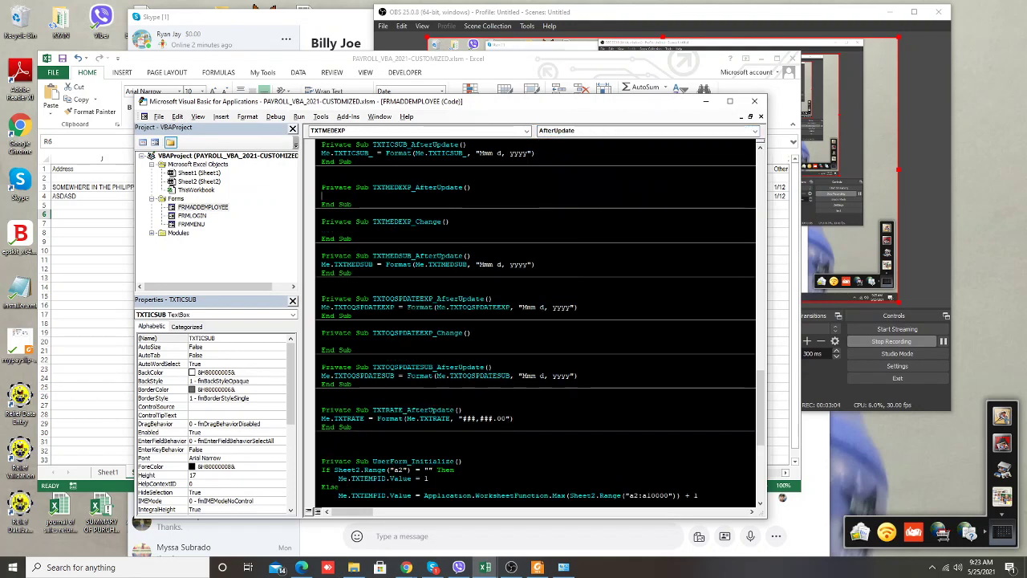
type("TXTICSUB_")
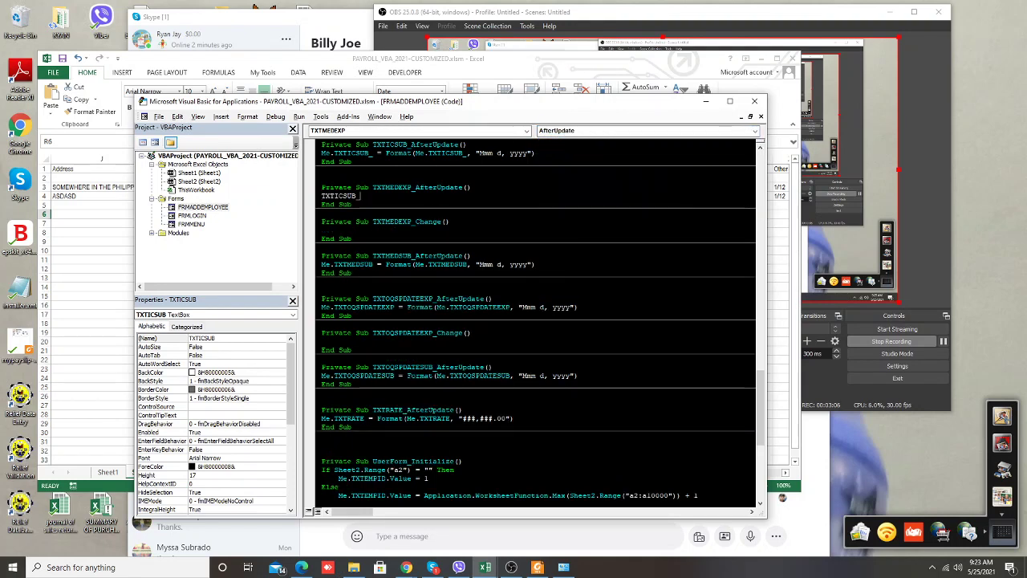
key("BackSpace")
key("BackSpace")
key("BackSpace")
left_click(471, 153)
key("BackSpace")
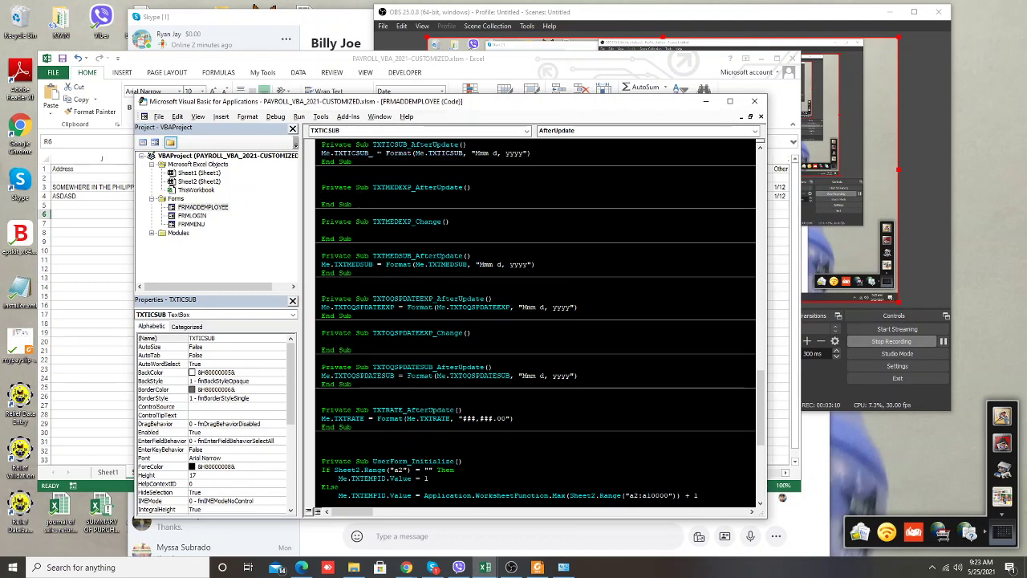
left_click(371, 153)
key("BackSpace")
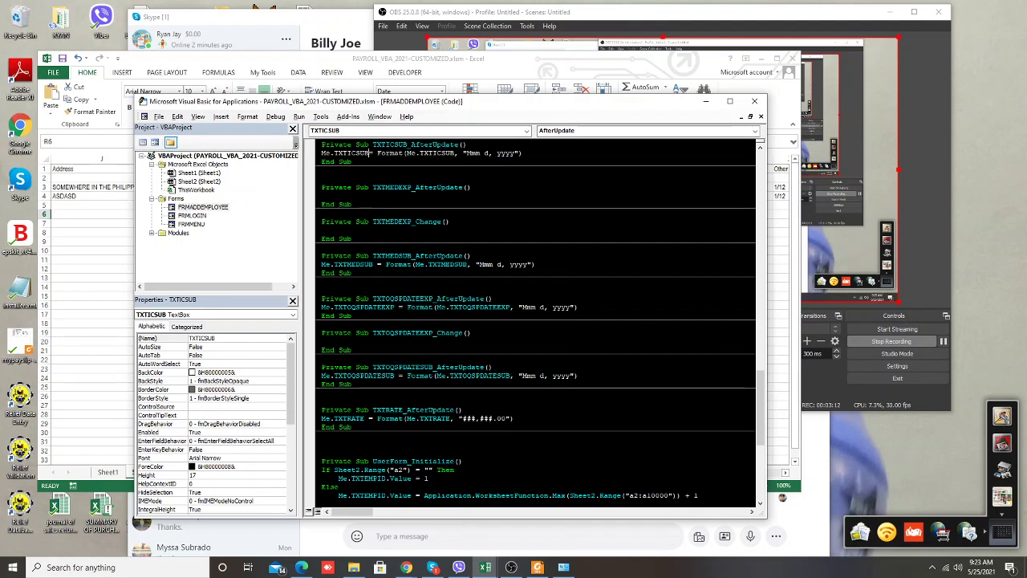
Copy the TXTICSUB Format line into TXTMEDEXP_AfterUpdate, renaming both references to TXTMEDEXP
left_click(526, 152)
left_click_drag(526, 152, 322, 152)
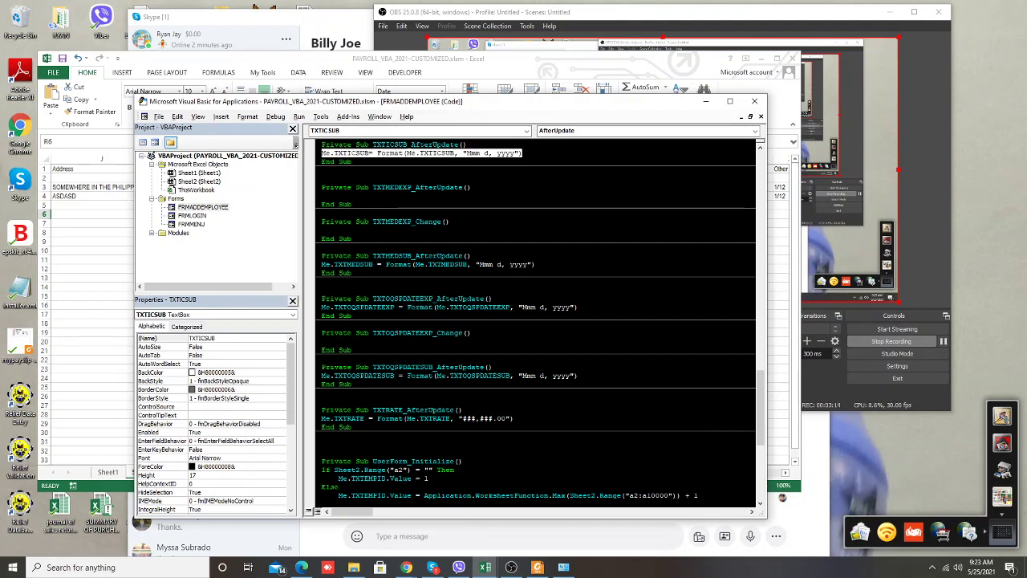
key("ctrl+c")
left_click(322, 196)
key("ctrl+v")
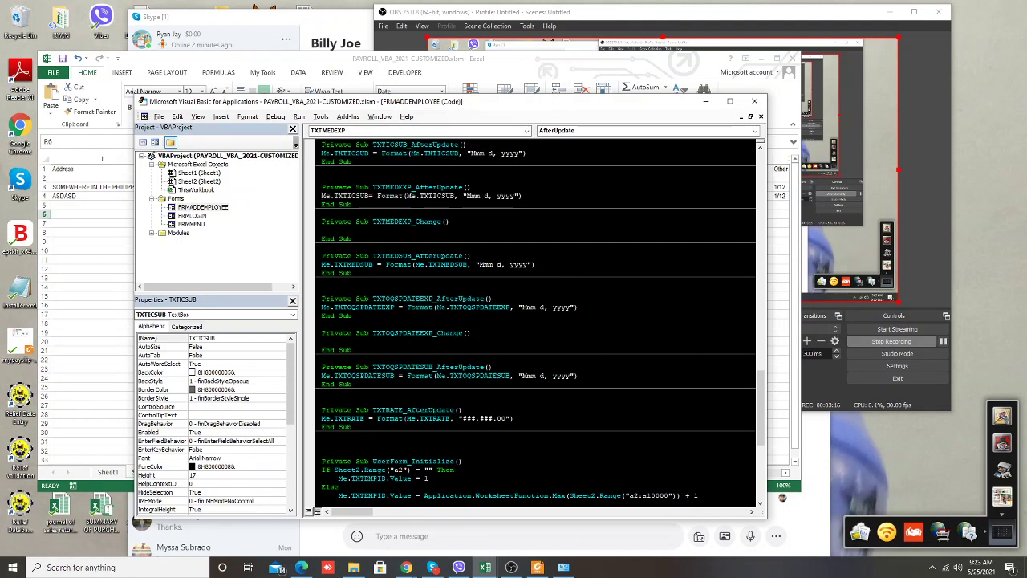
double_click(393, 187)
double_click(437, 196)
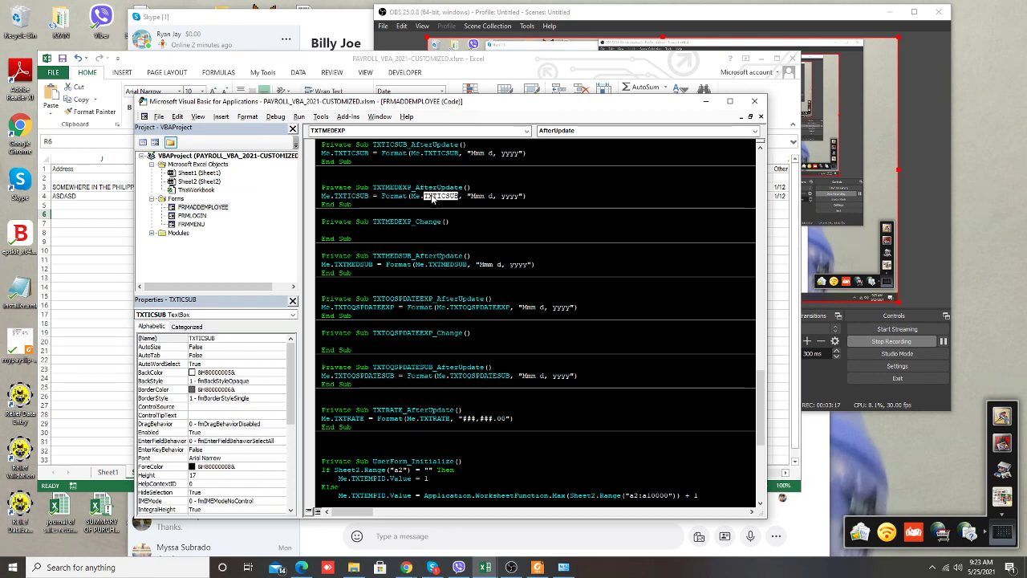
key("ctrl+v")
double_click(346, 196)
key("ctrl+v")
Add an AfterUpdate procedure for the Passport Photo date box TXTPHOTOSUB
double_click(202, 207)
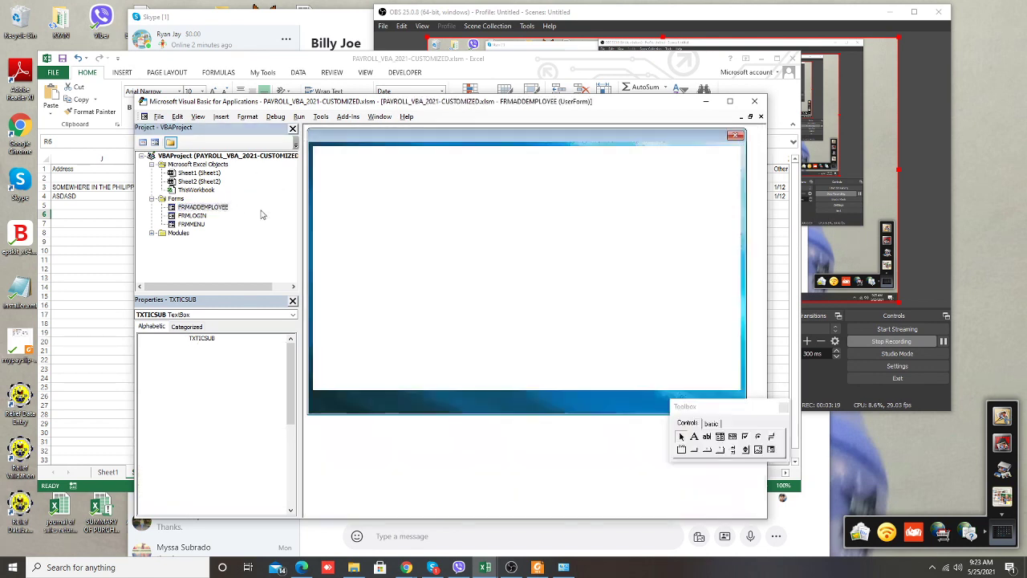
double_click(680, 175)
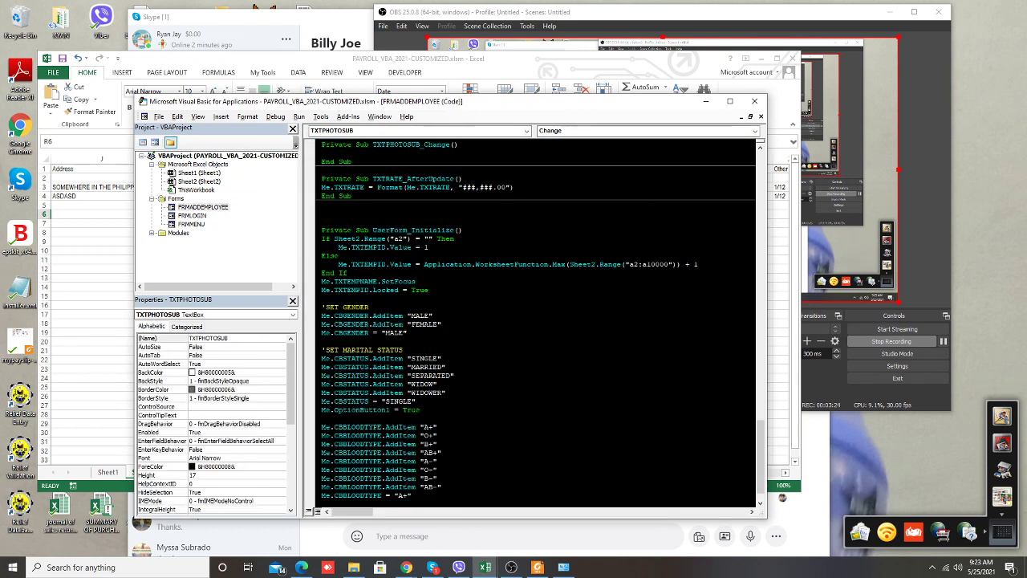
scroll(529, 321, "up", 1)
left_click(562, 130)
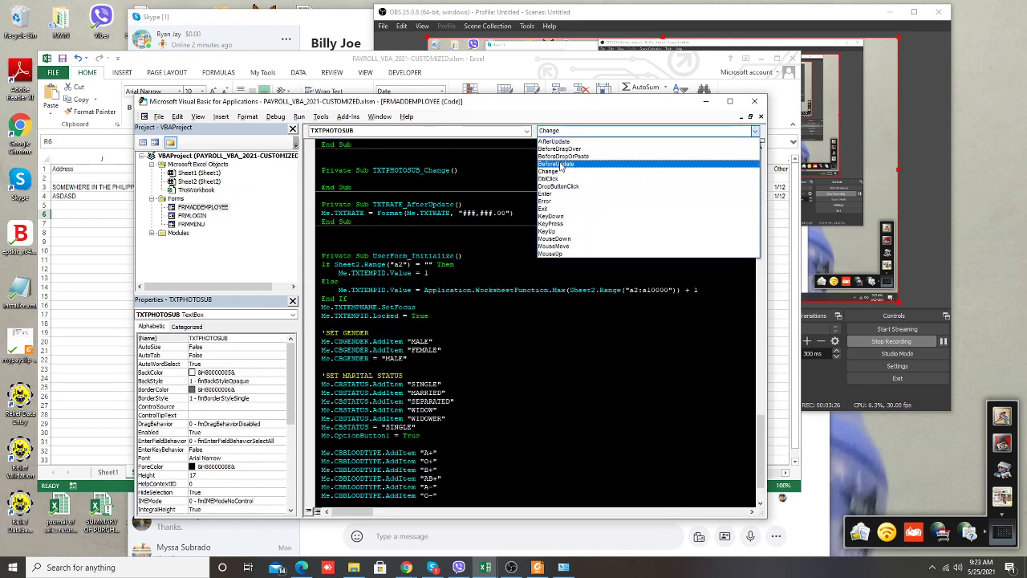
left_click(553, 141)
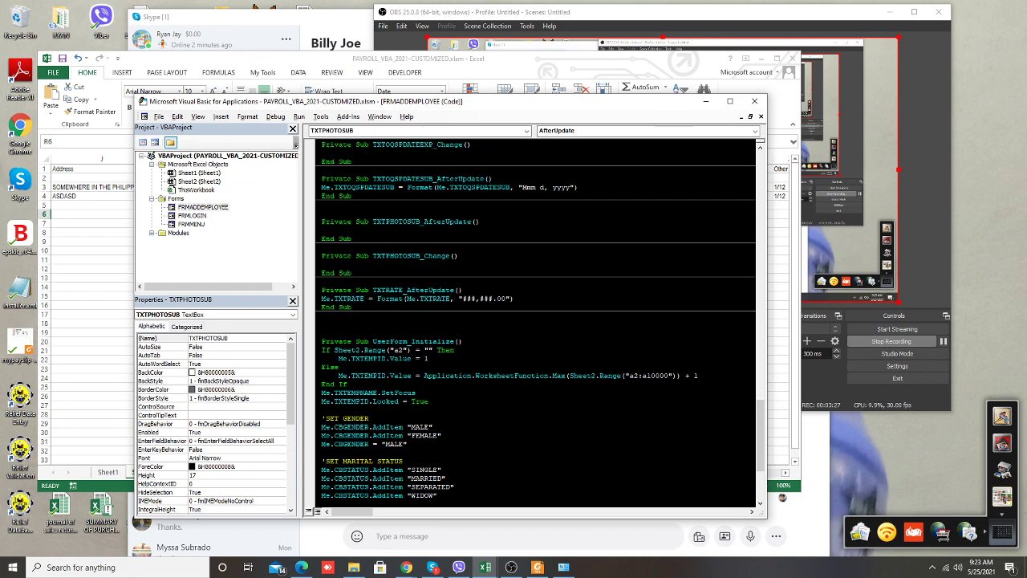
Copy the TXTOQSPDATESUB long-date Format line into TXTPHOTOSUB_AfterUpdate, retargeting both references to TXTPHOTOSUB
left_click(577, 187)
left_click(313, 187)
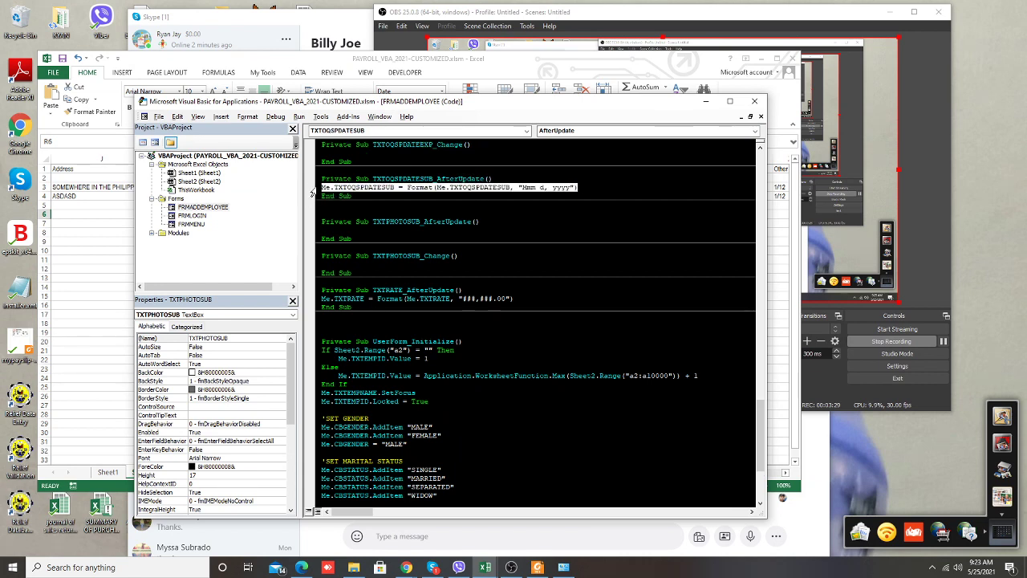
key("ctrl+c")
left_click(321, 230)
key("ctrl+v")
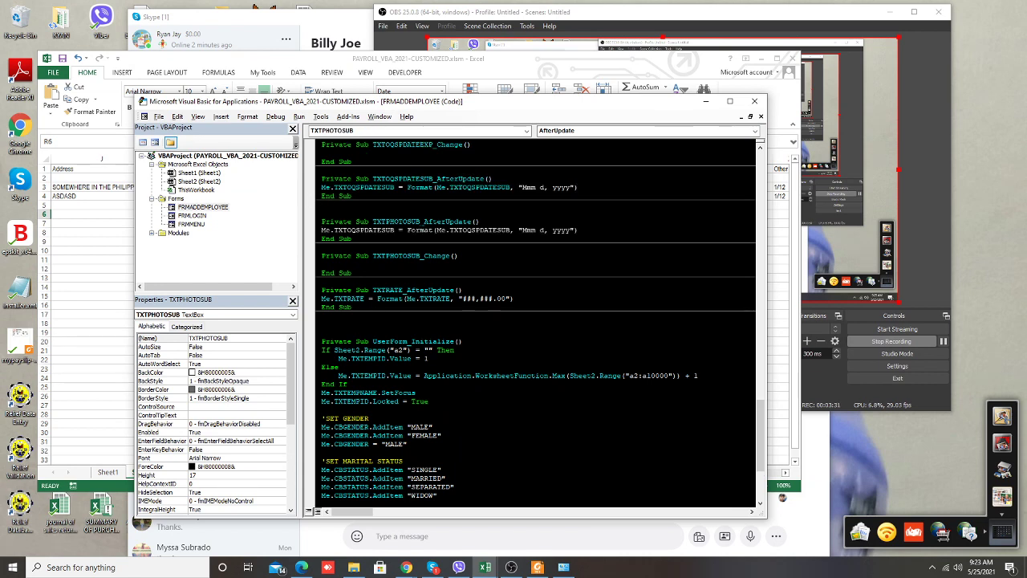
double_click(395, 221)
key("ctrl+c")
double_click(473, 230)
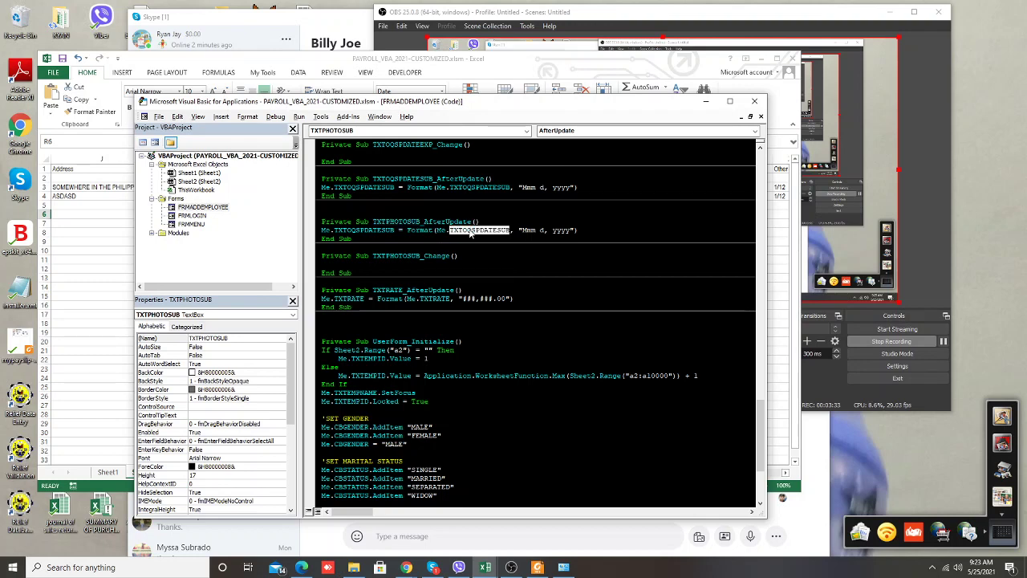
key("ctrl+v")
double_click(361, 231)
key("ctrl+v")
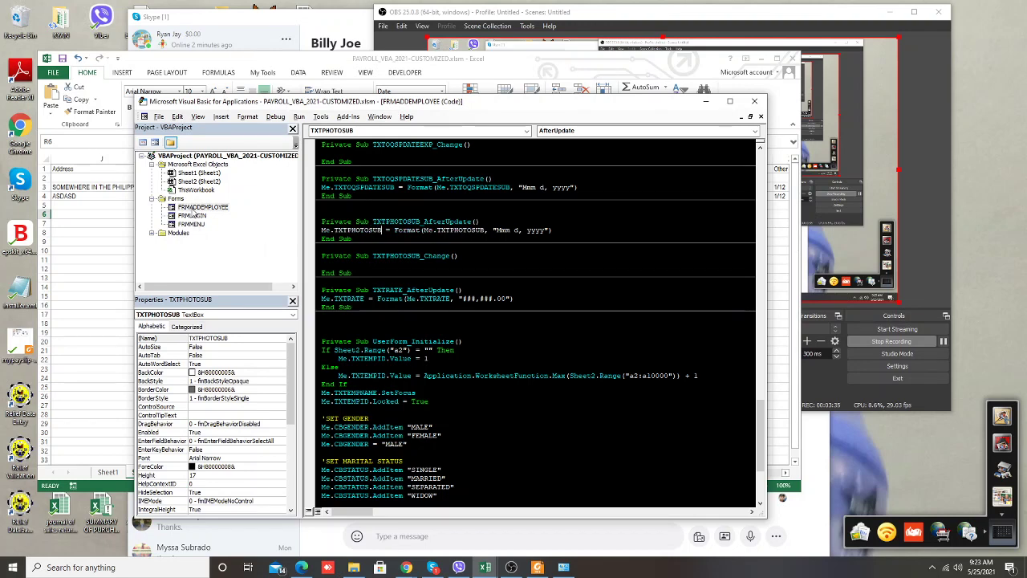
Add an AfterUpdate procedure for the Resume date box TXTRESUMESUB
double_click(194, 211)
left_click(676, 202)
double_click(676, 202)
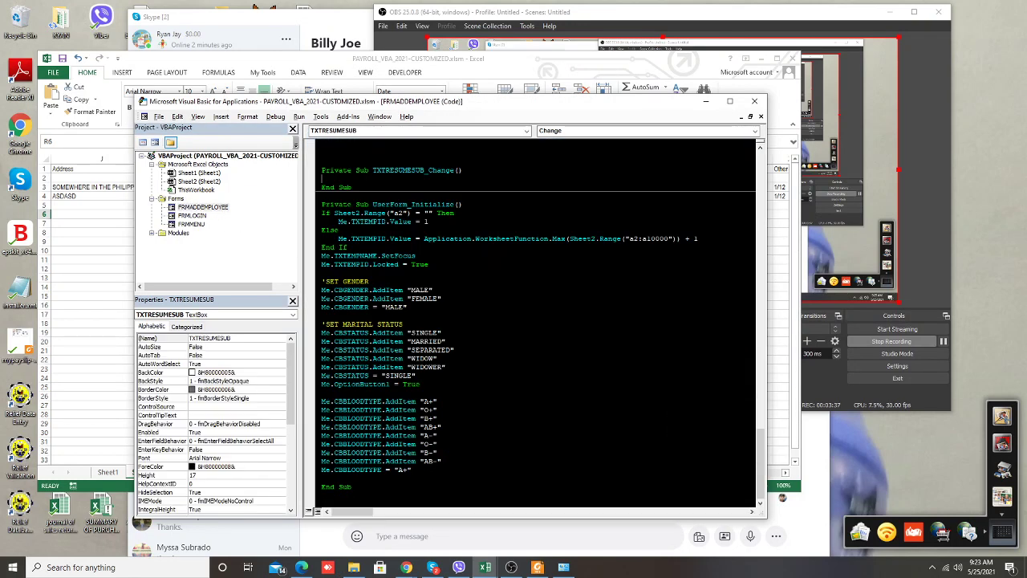
left_click(602, 131)
scroll(577, 158, "up", 2)
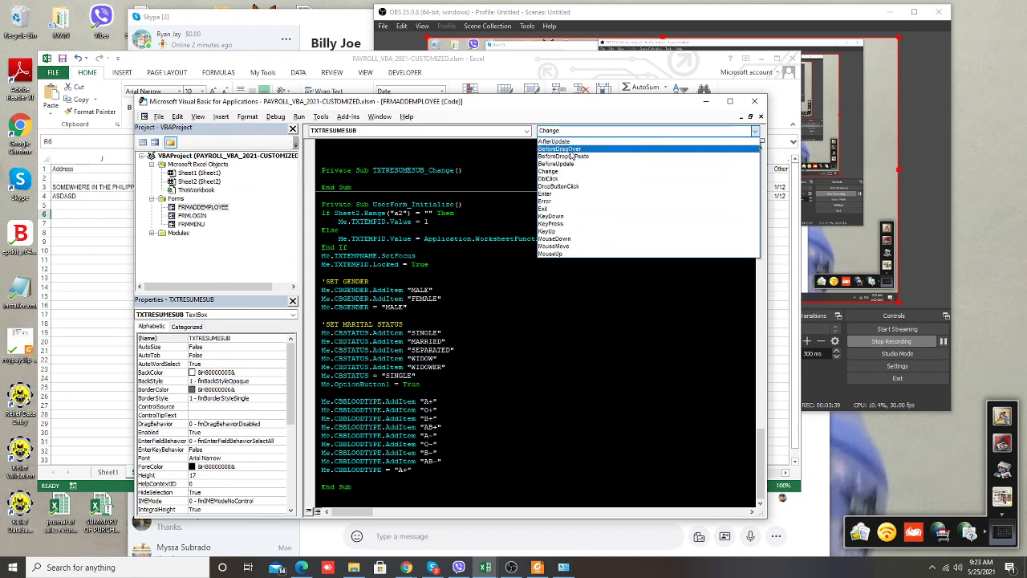
left_click(562, 143)
Copy the TXTPHOTOSUB Format line into TXTRESUMESUB_AfterUpdate and rename both references to TXTRESUMESUB
scroll(536, 321, "up", 3)
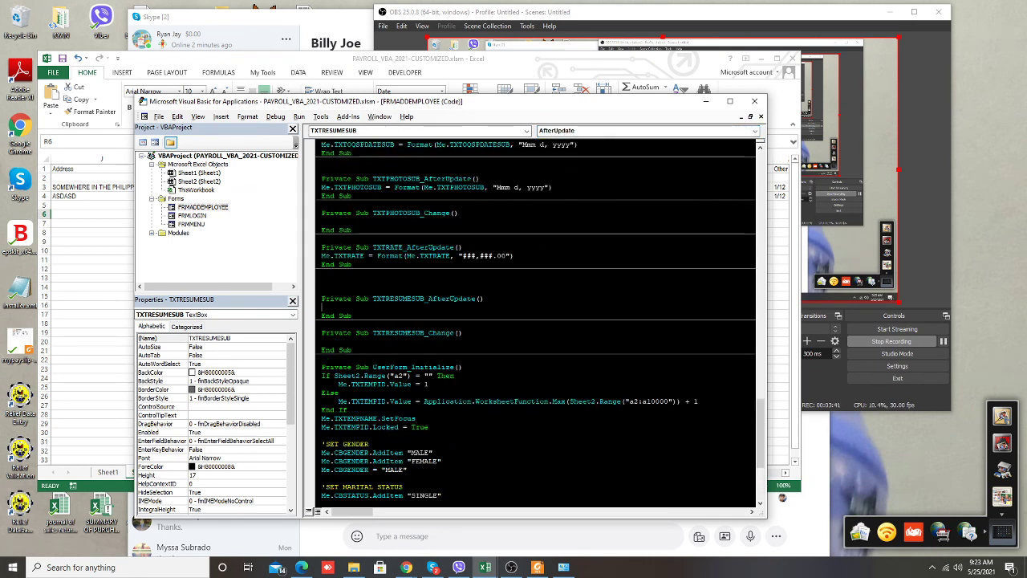
left_click_drag(561, 187, 325, 187)
left_click(580, 190)
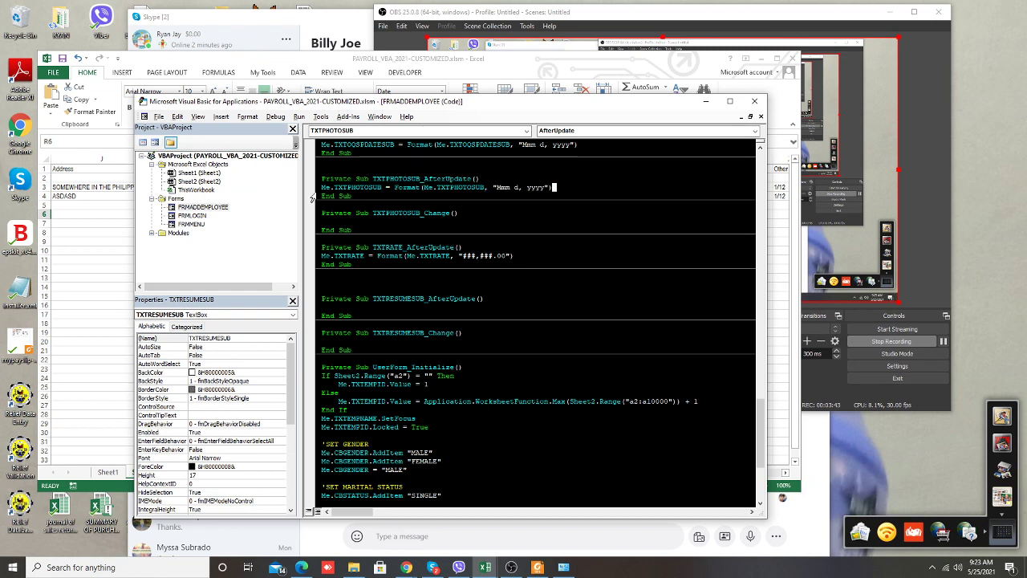
left_click_drag(554, 187, 321, 188)
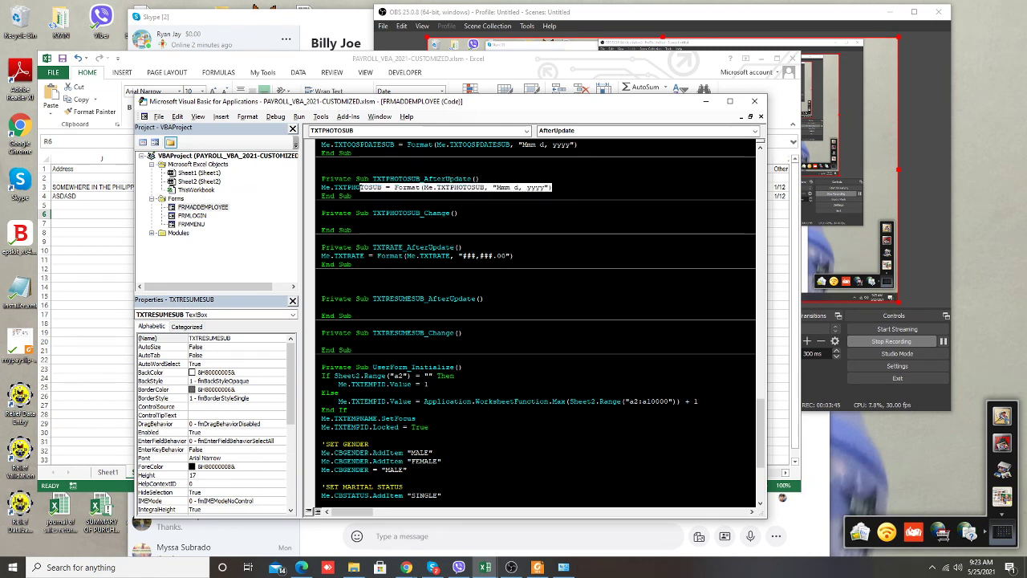
key("ctrl+c")
left_click(321, 307)
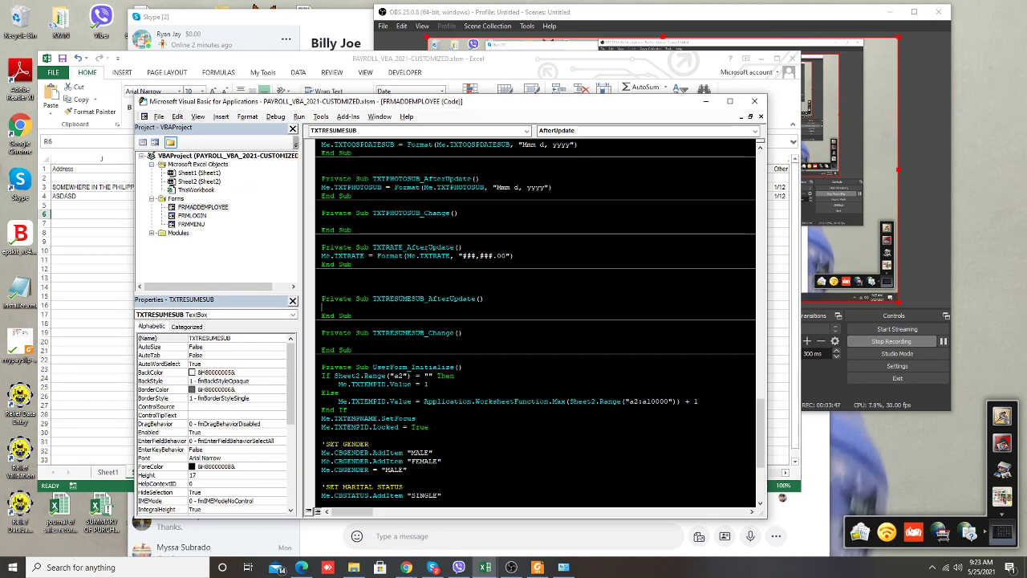
key("ctrl+v")
left_click_drag(423, 299, 376, 298)
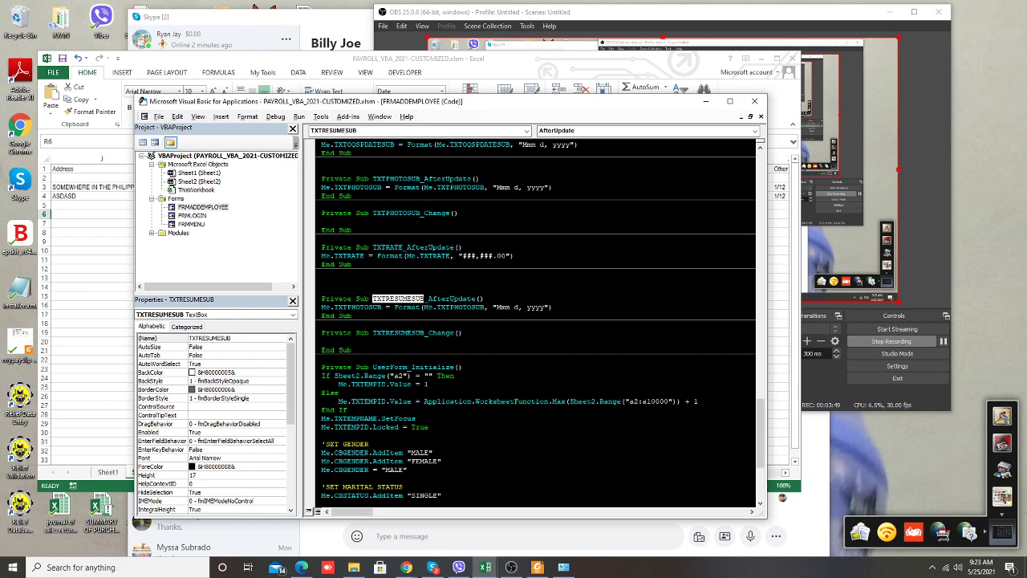
key("ctrl+c")
double_click(353, 307)
key("ctrl+v")
double_click(466, 306)
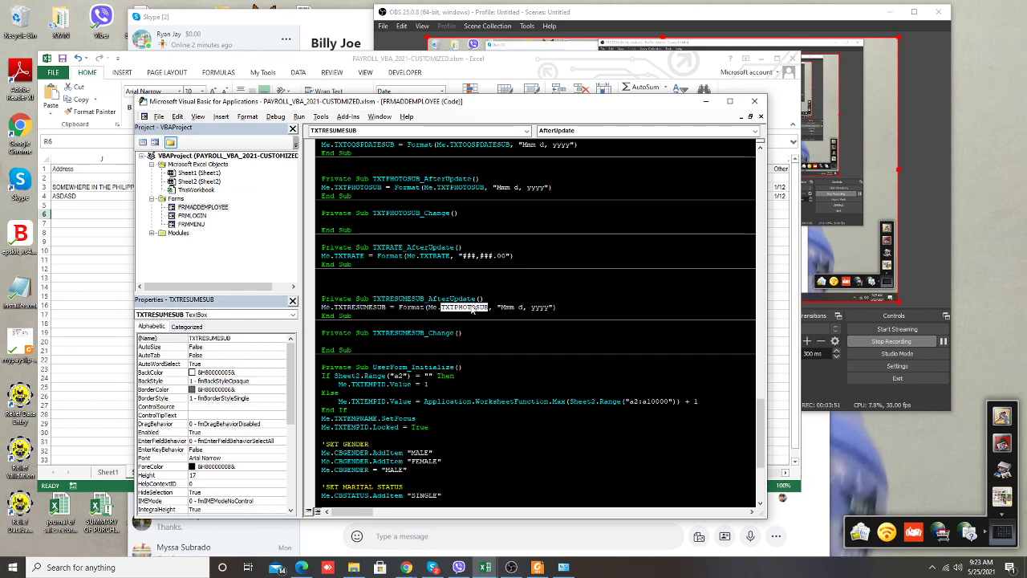
key("ctrl+v")
Add an AfterUpdate procedure for the AESP date box TXTAESPSUB
double_click(202, 207)
double_click(676, 232)
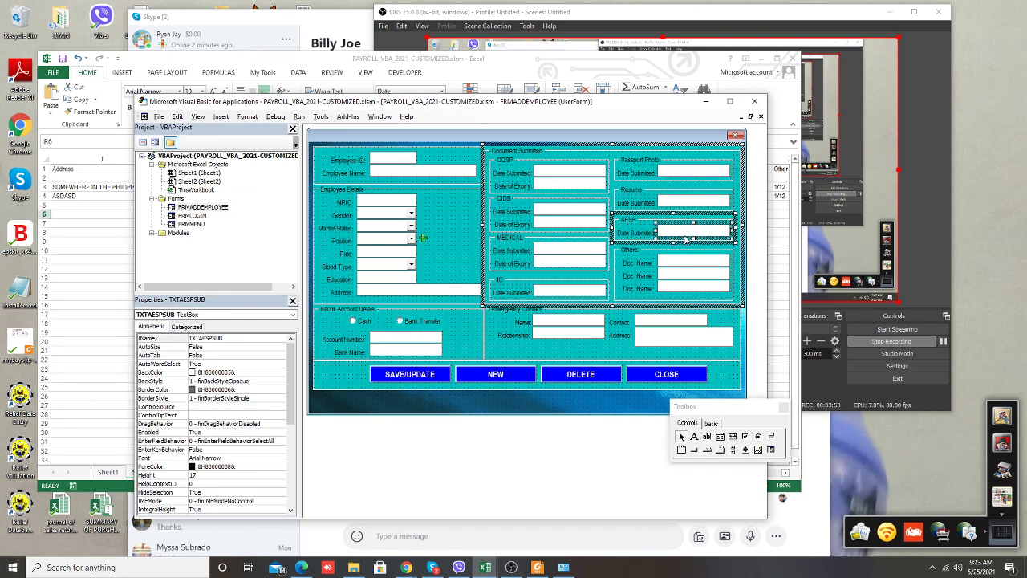
left_click(755, 131)
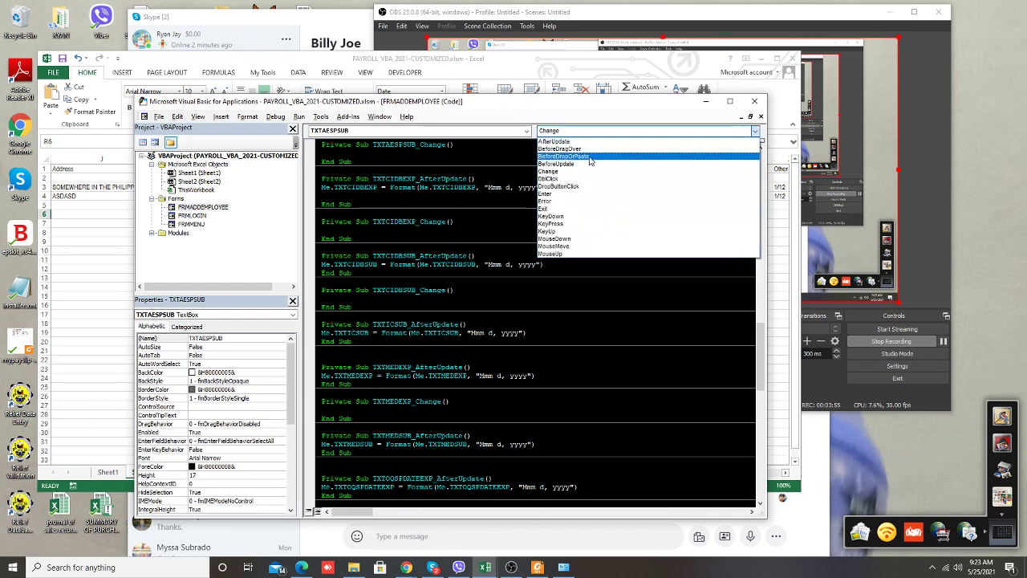
left_click(562, 143)
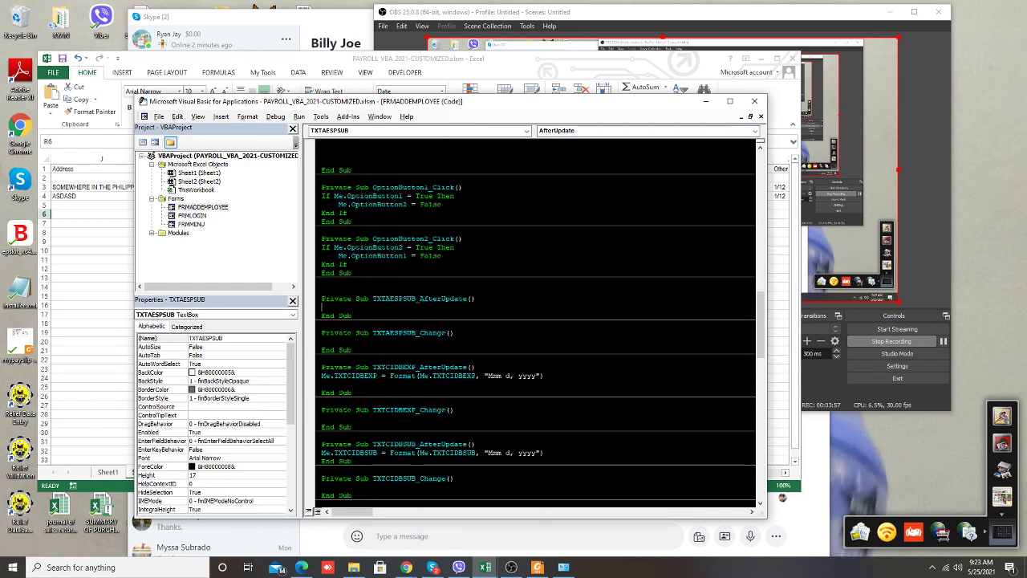
Paste the Format line into TXTAESPSUB_AfterUpdate so it formats TXTAESPSUB as "Mmm d, yyyy"
left_click_drag(321, 299, 544, 298)
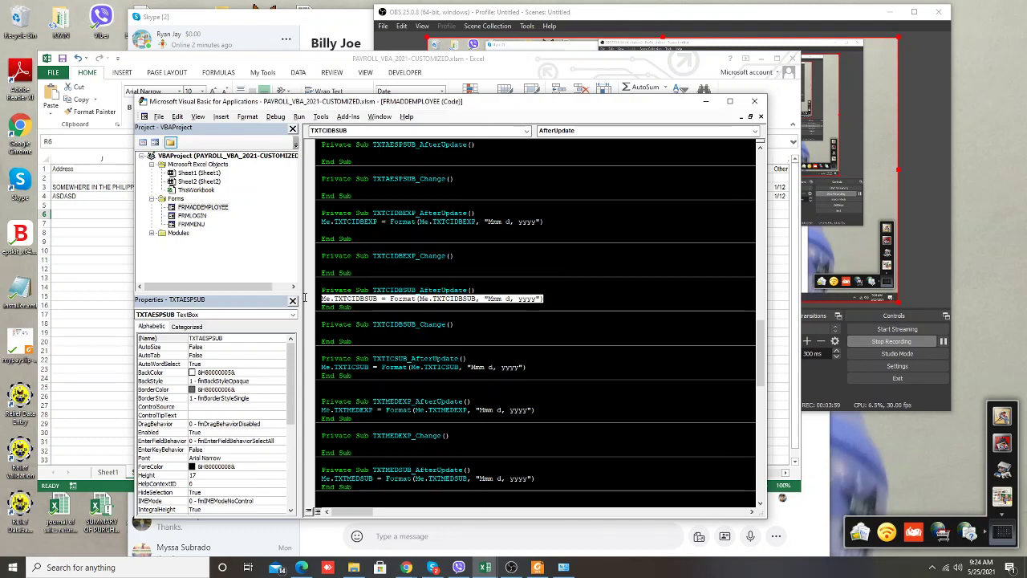
scroll(536, 321, "up", 3)
scroll(536, 321, "up", 1)
left_click(321, 255)
key("ctrl+v")
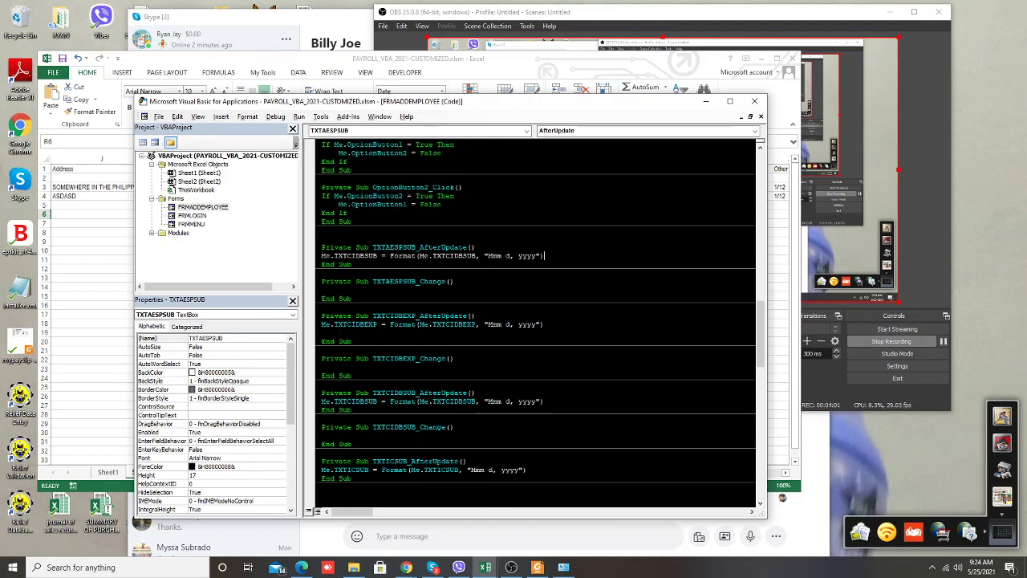
left_click_drag(415, 247, 373, 247)
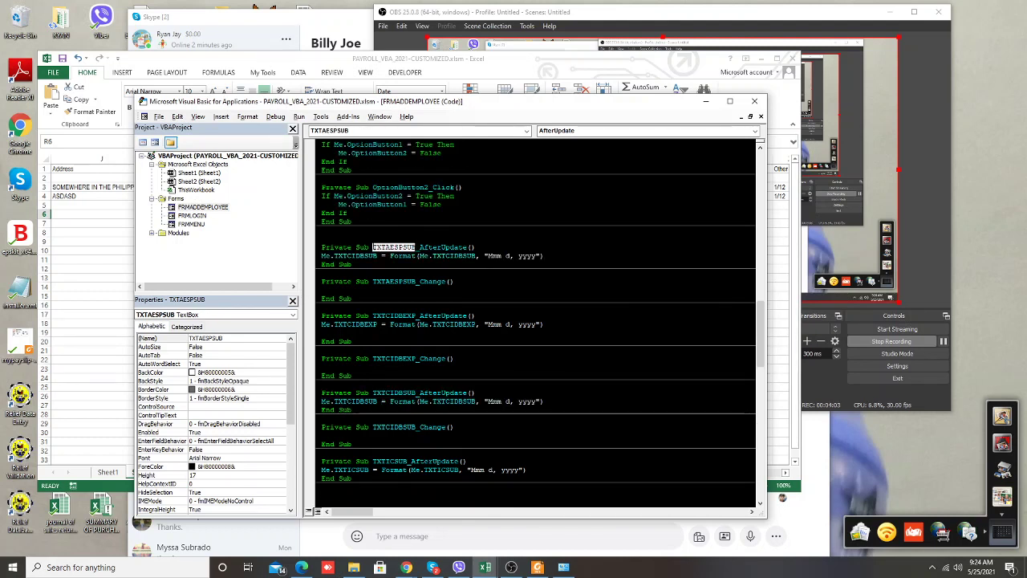
key("ctrl+c")
double_click(453, 255)
key("ctrl+v")
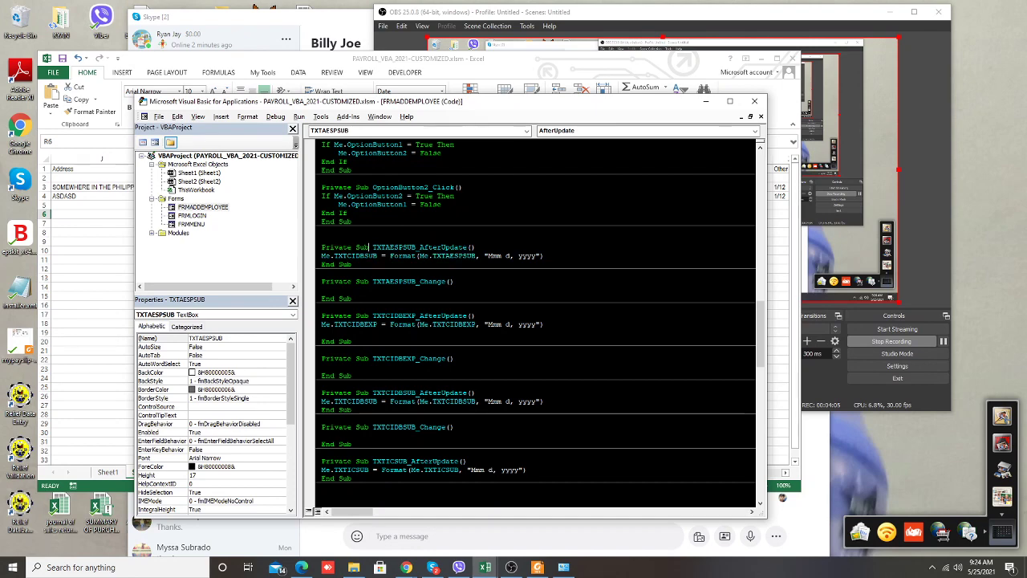
left_click_drag(377, 255, 334, 256)
key("ctrl+v")
Maximize the VBA window and reopen the FRMADDEMPLOYEE form design
left_click(889, 12)
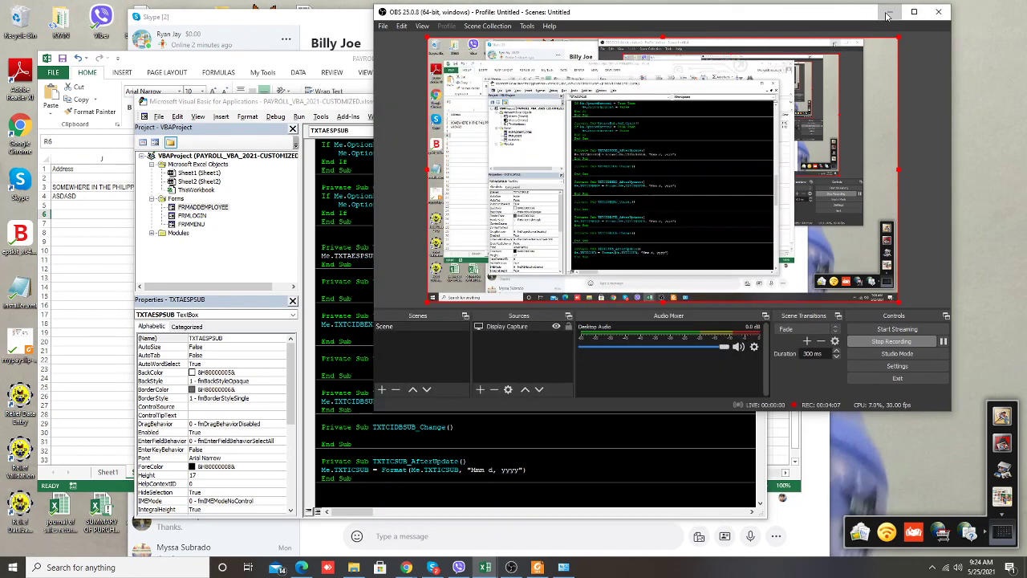
left_click(729, 101)
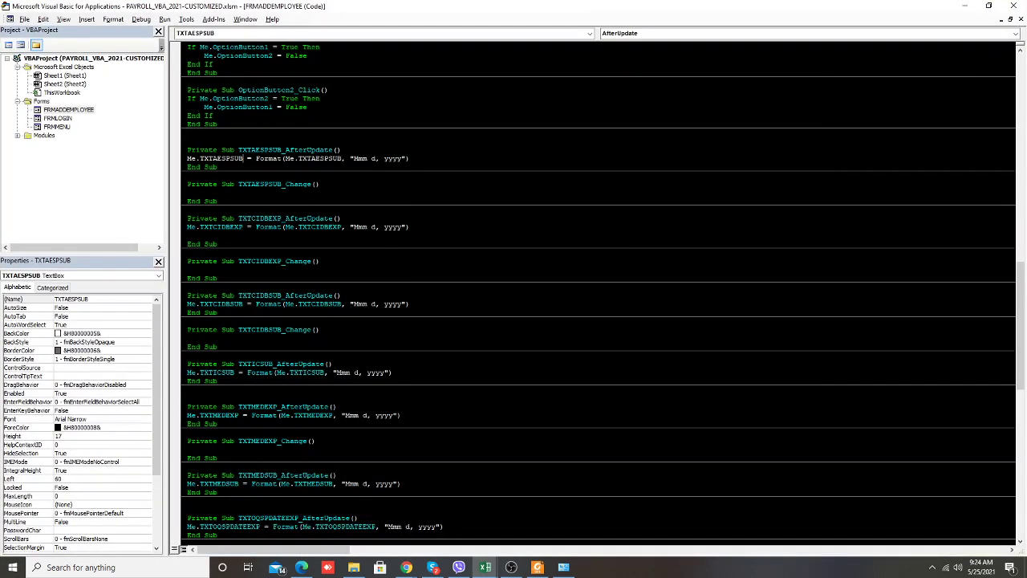
double_click(88, 109)
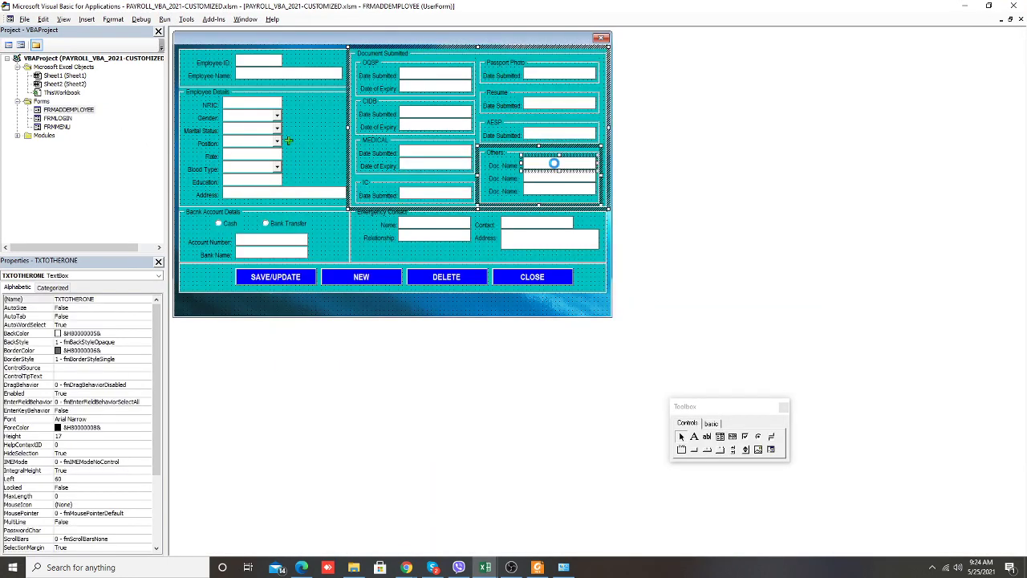
double_click(555, 166)
Run the form and enter the OOSP, CIDB and MEDICAL submission and expiry dates from Jan 1, 2021
key("F5")
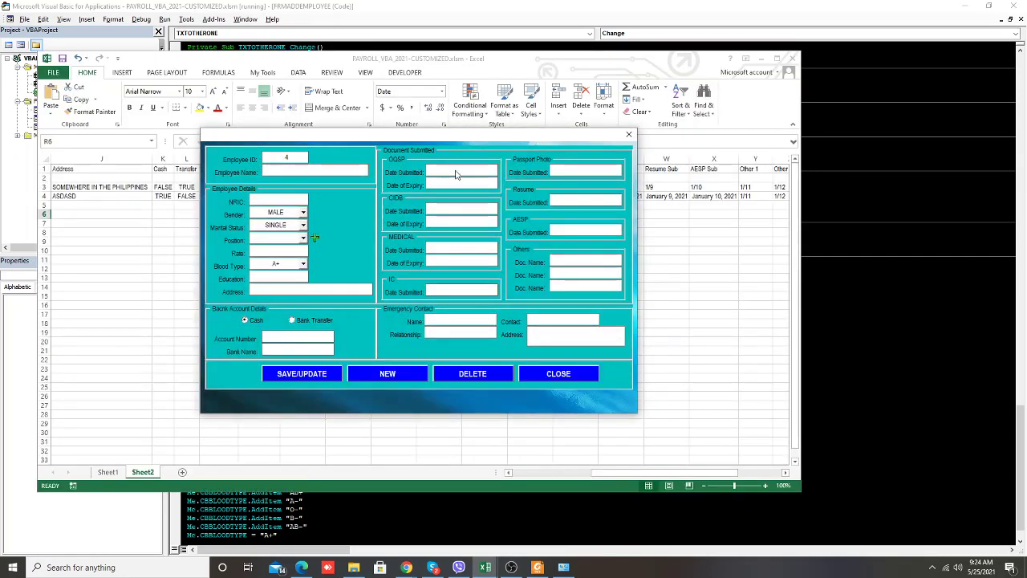
left_click(462, 170)
type("021")
key("Tab")
key("Tab")
type("2")
key("Tab")
type("1/3")
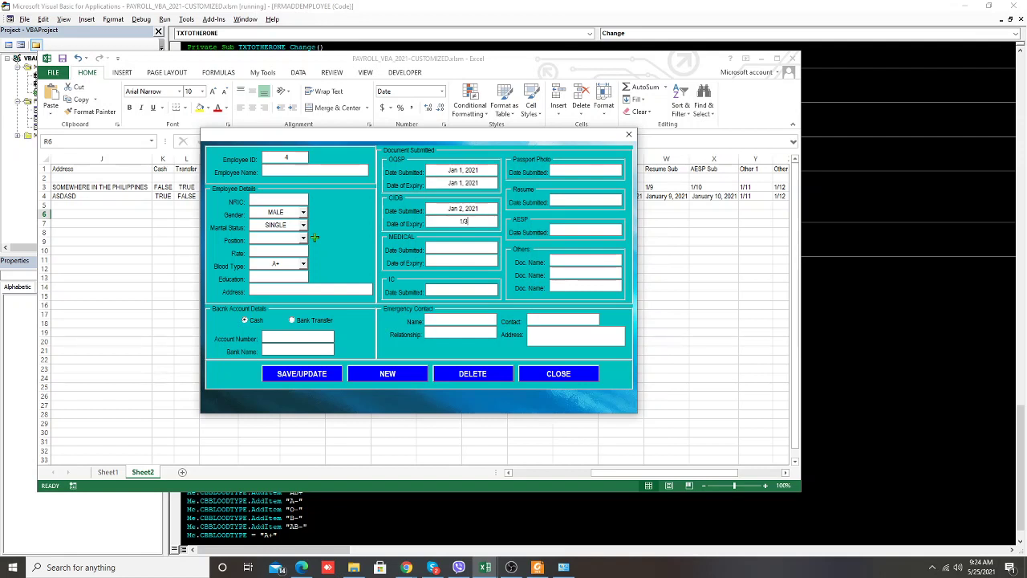
key("Tab")
type("4")
key("Tab")
type("/5")
key("Tab")
type("1")
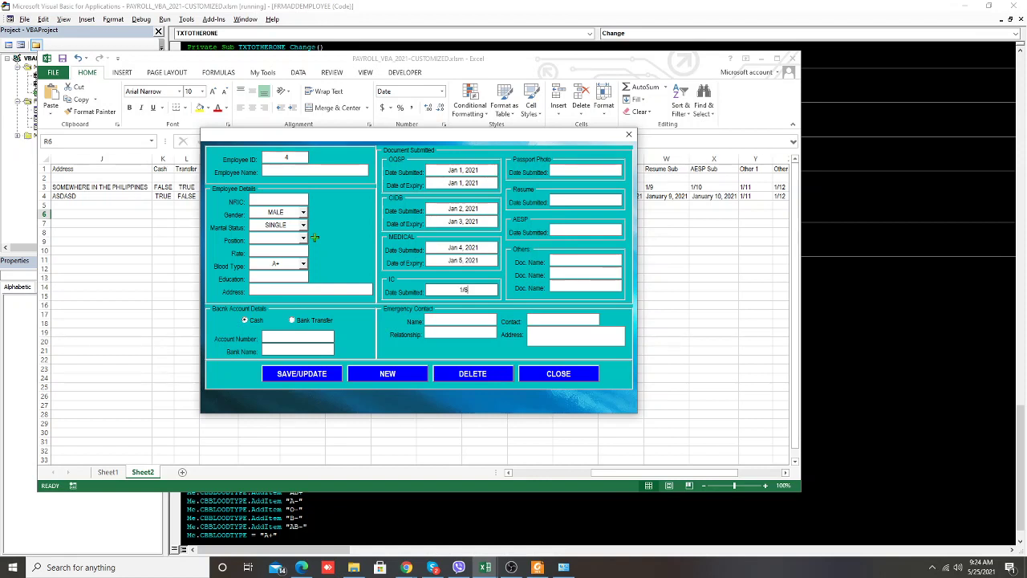
Enter the IC, Passport Photo, Resume (1/9) and AESP dates, then 'ASDASD' as the first Doc. Name
key("Tab")
type("1/")
key("Tab")
type("1/")
key("Tab")
type("1")
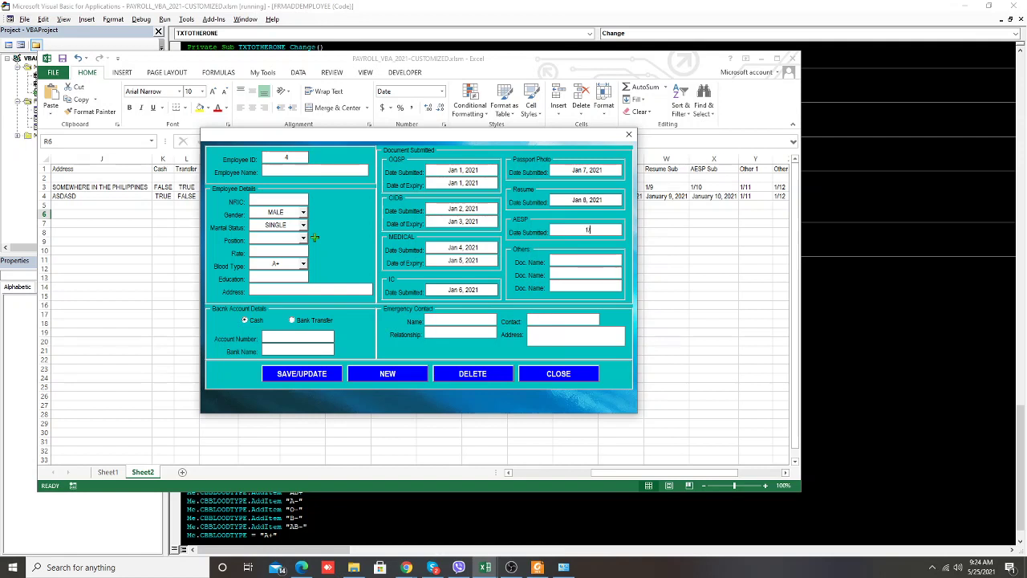
type("/9")
key("Tab")
type("AS")
type("14/10")
key("BackSpace")
key("BackSpace")
key("BackSpace")
type("DASDAS")
key("Tab")
type("ASDASD")
Type the employee's full name and fill the third Doc. Name box with 'ASDASDASDASD'
key("Tab")
type("ASDASD")
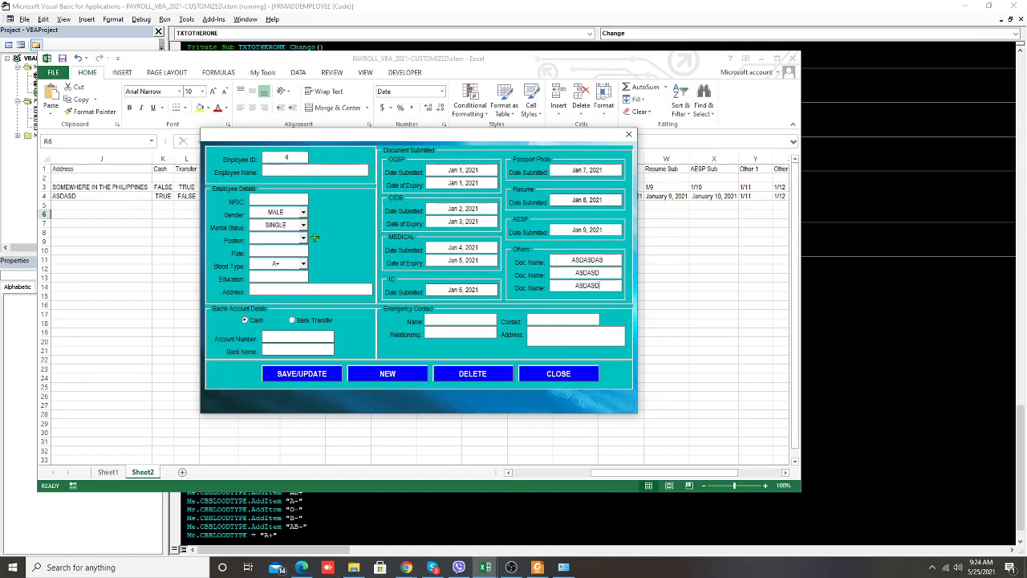
type("ASDASD")
left_click(298, 170)
key("BackSpace")
key("BackSpace")
key("BackSpace")
key("BackSpace")
key("BackSpace")
key("BackSpace")
key("BackSpace")
key("BackSpace")
key("BackSpace")
key("Tab")
Enter the employee's NRIC, rate and address details on the form
type("ASDASD")
key("Tab")
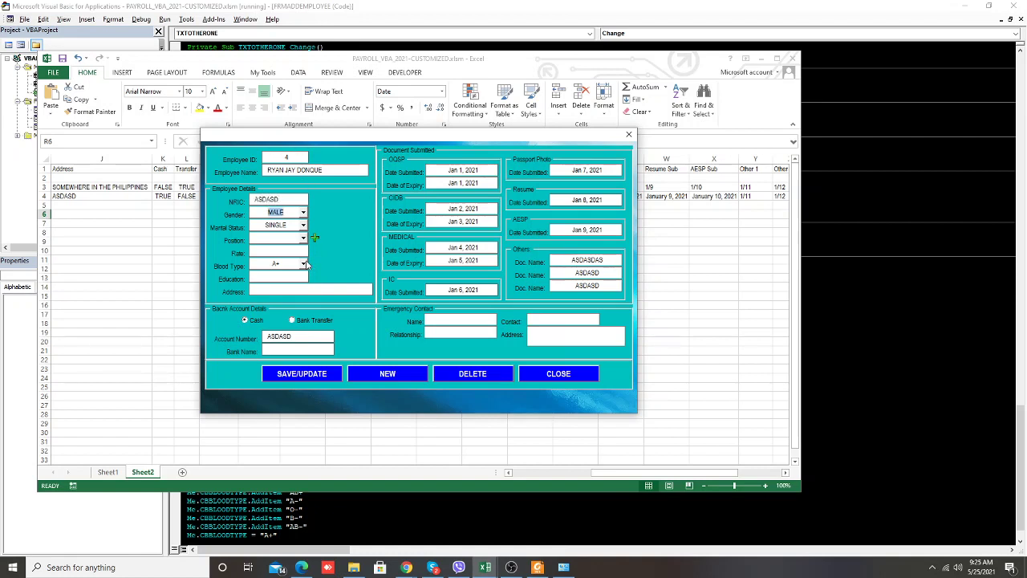
left_click(291, 251)
type("00")
key("Tab")
key("Tab")
type("A")
type("UNTA")
type("WOMEWH")
type("ERE IN")
type(" THE PH")
type("ILIPPINES")
Enter the account number, bank name METRO and emergency contact, then save the record to Sheet2
key("Tab")
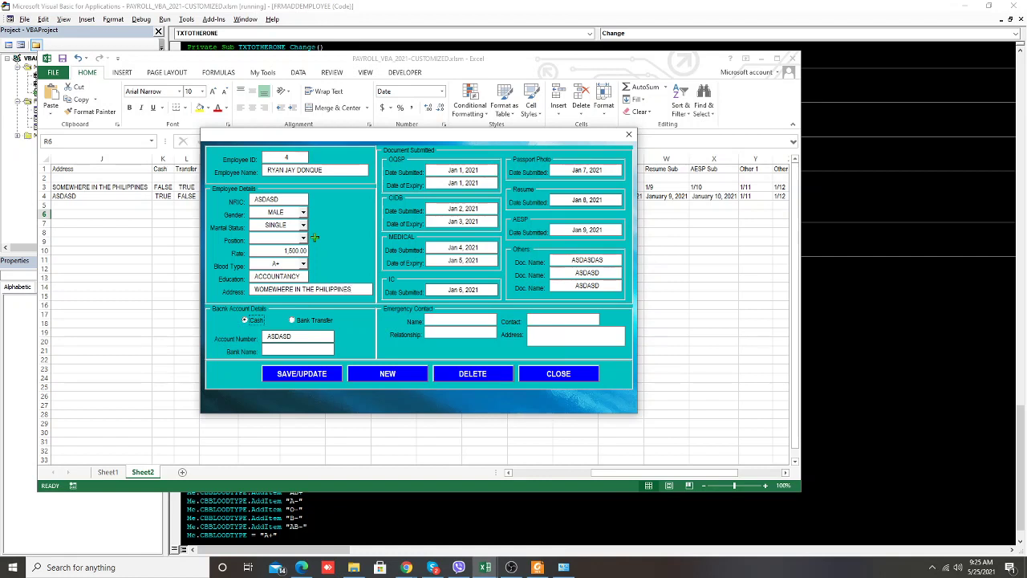
key("Tab")
key("Tab")
type("16544")
key("Tab")
type("METRO")
key("Tab")
key("Tab")
key("Tab")
key("Tab")
key("Tab")
key("Tab")
key("Tab")
key("Tab")
key("Tab")
key("Tab")
key("Tab")
key("Tab")
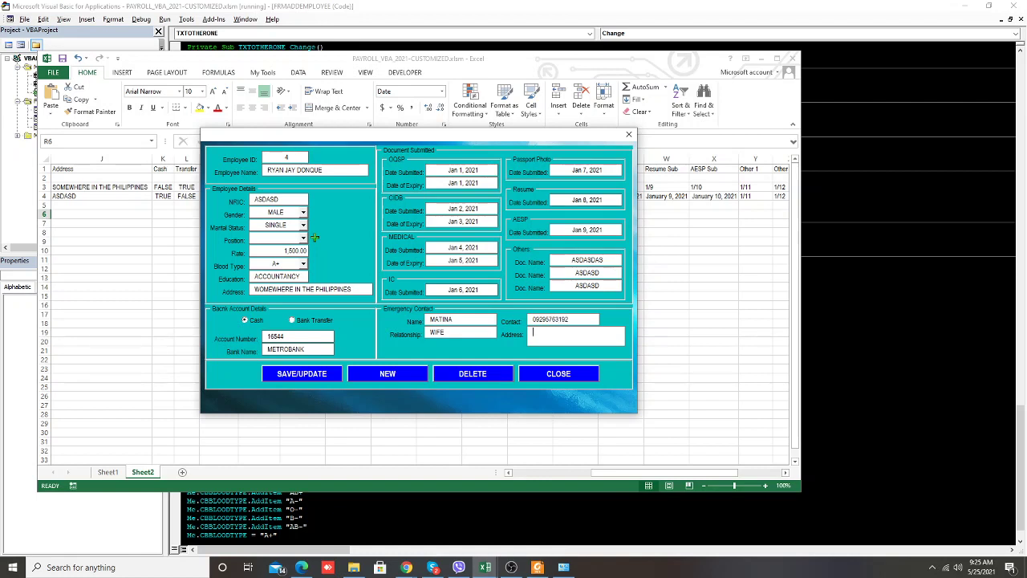
type("SOMEWHERE ")
type("IN THE PHILIPPINES")
left_click(303, 376)
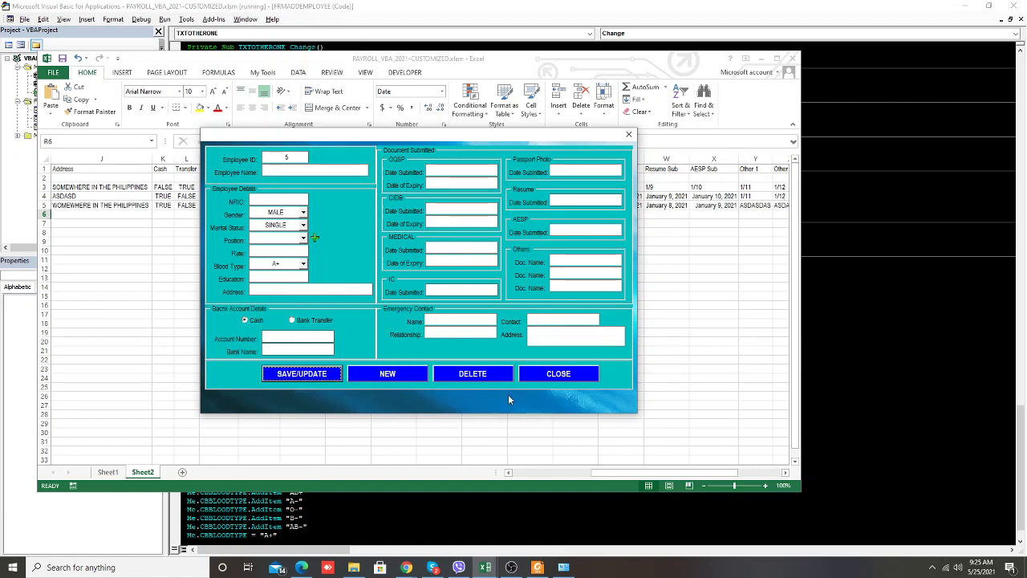
Close the employee form and review the saved values in row 5 of Sheet2
left_click(564, 374)
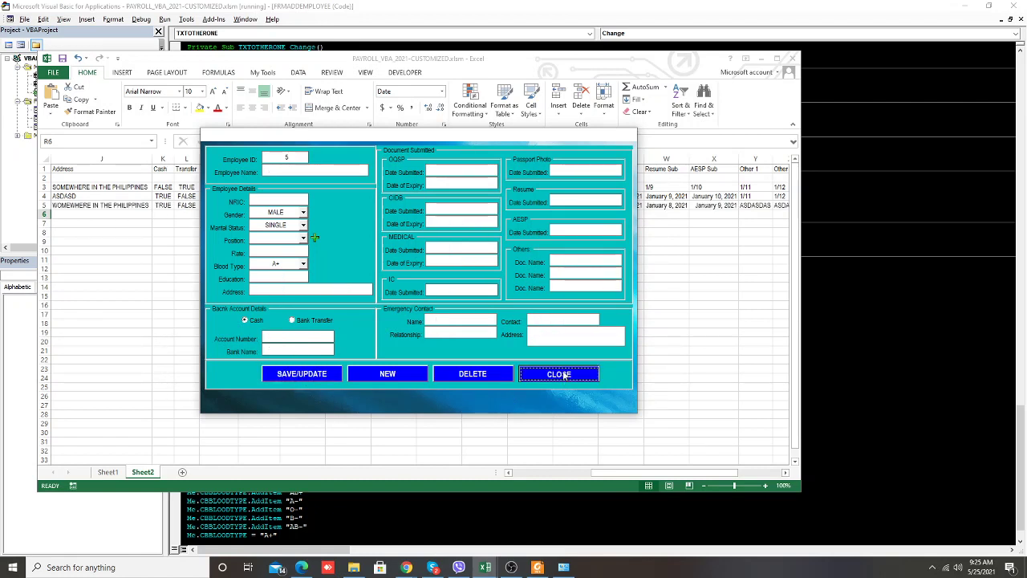
left_click(966, 5)
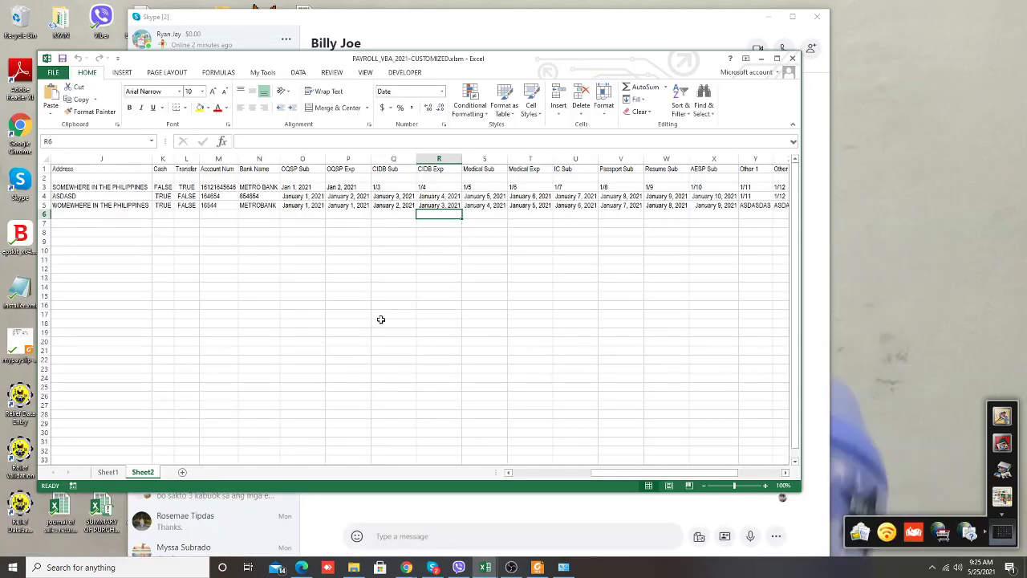
left_click(488, 240)
key("Up")
key("Up")
key("Up")
key("Right")
key("Right")
key("Right")
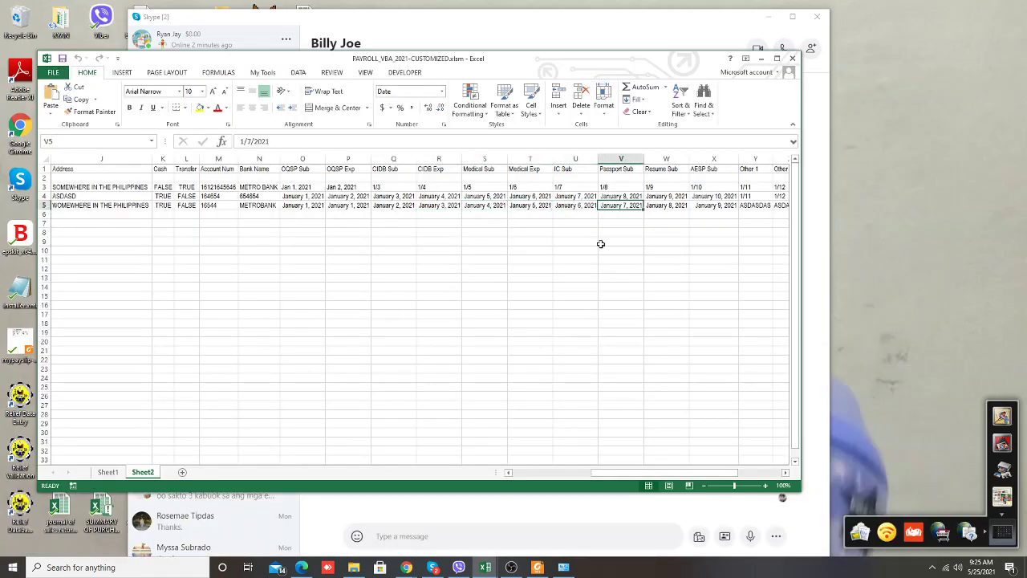
key("Right")
key("Right")
key("Right")
key("Right")
key("Right")
key("Right")
key("Right")
key("Right")
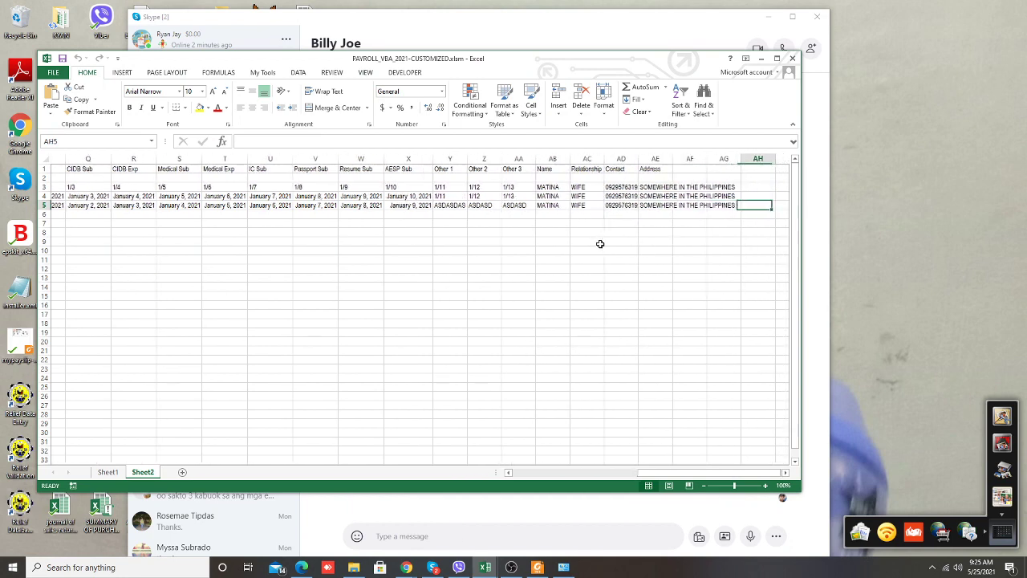
key("Right")
key("Right")
key("Left")
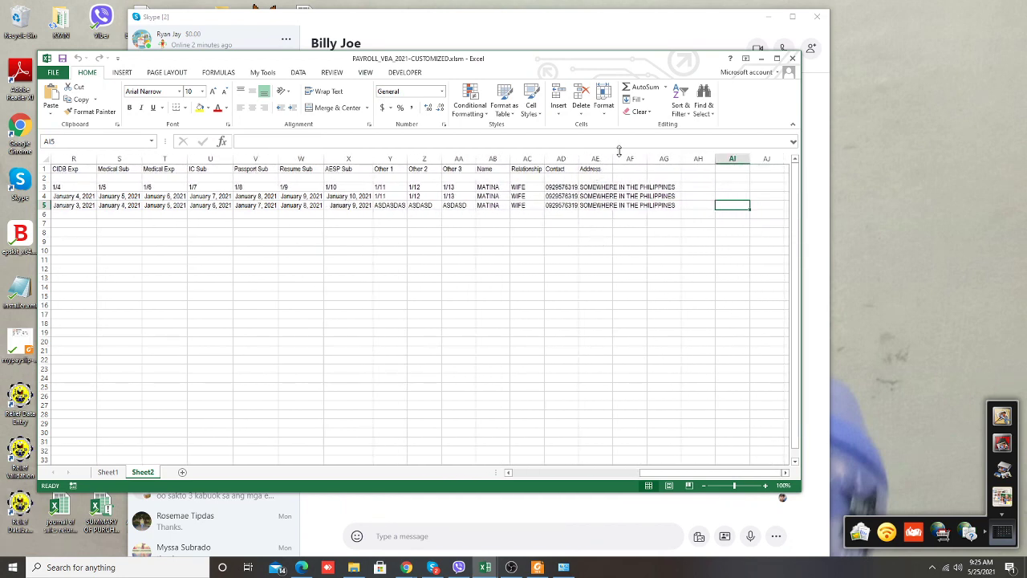
AutoFit column AE to its addresses, narrow column A and centre the Employee IDs
double_click(612, 158)
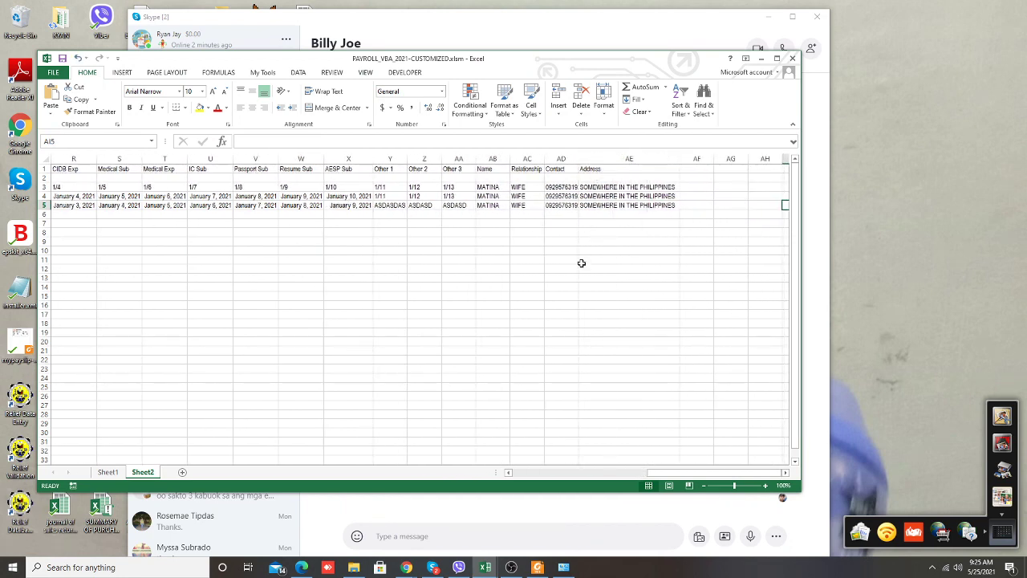
left_click(553, 225)
key("Left")
key("Left")
key("Left")
key("Left")
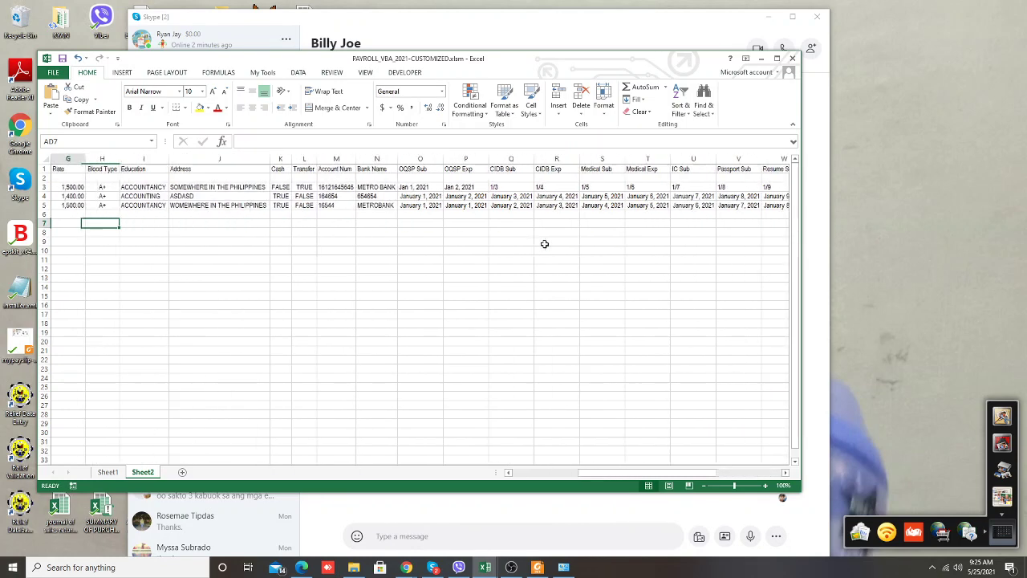
key("Left")
key("Left")
key("Left")
left_click_drag(94, 158, 87, 158)
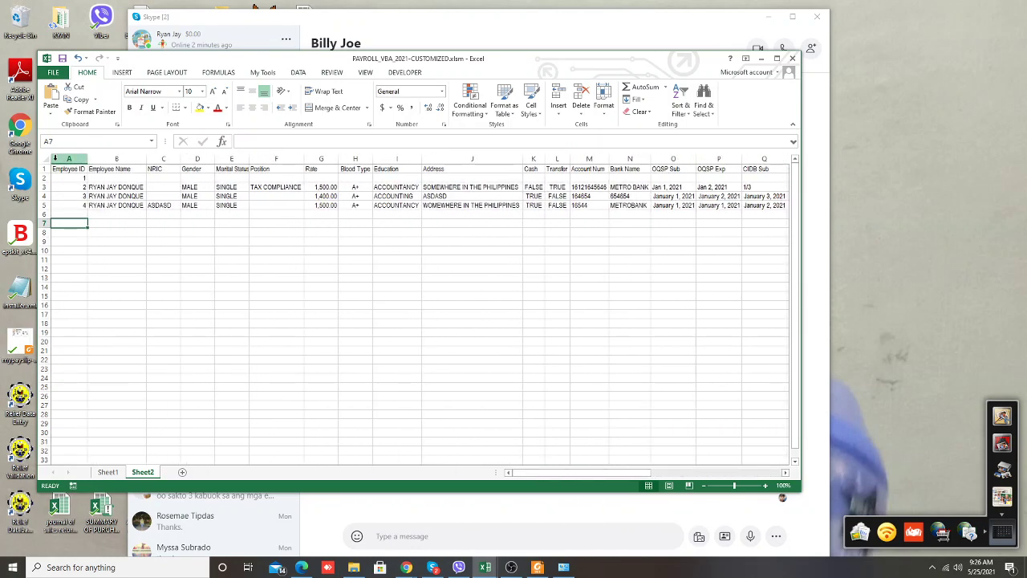
left_click(69, 158)
left_click(252, 107)
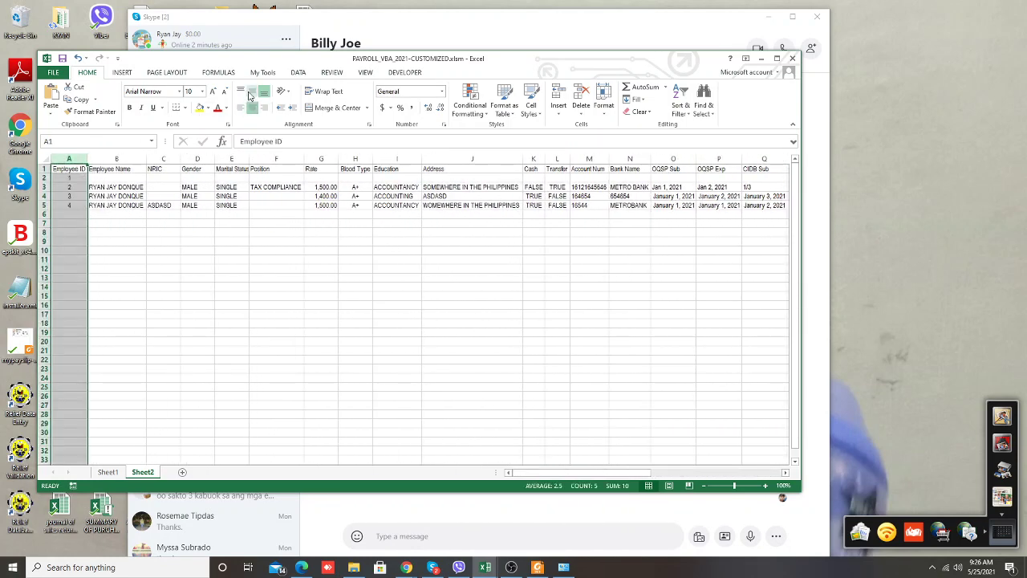
left_click(183, 316)
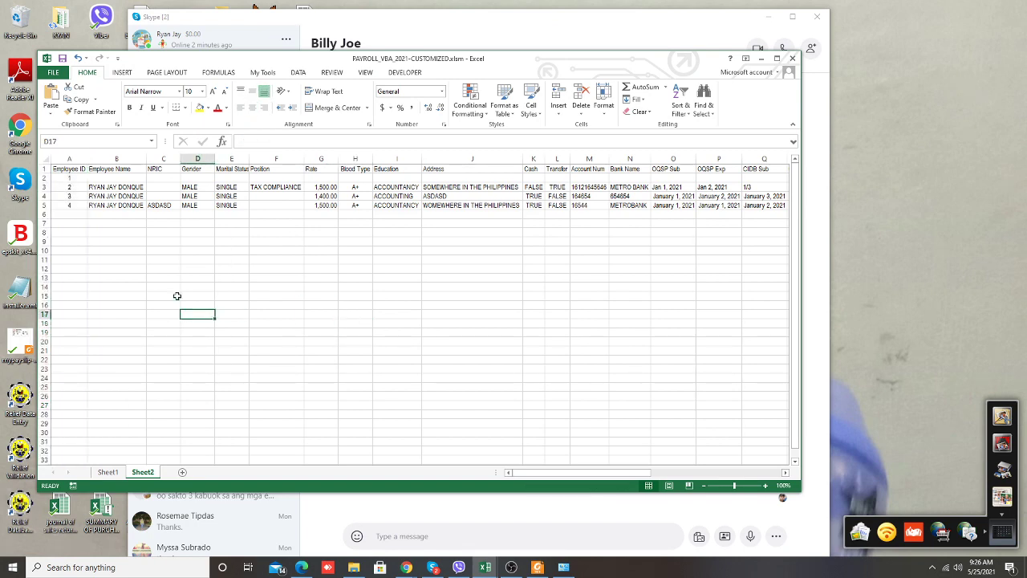
left_click(44, 169)
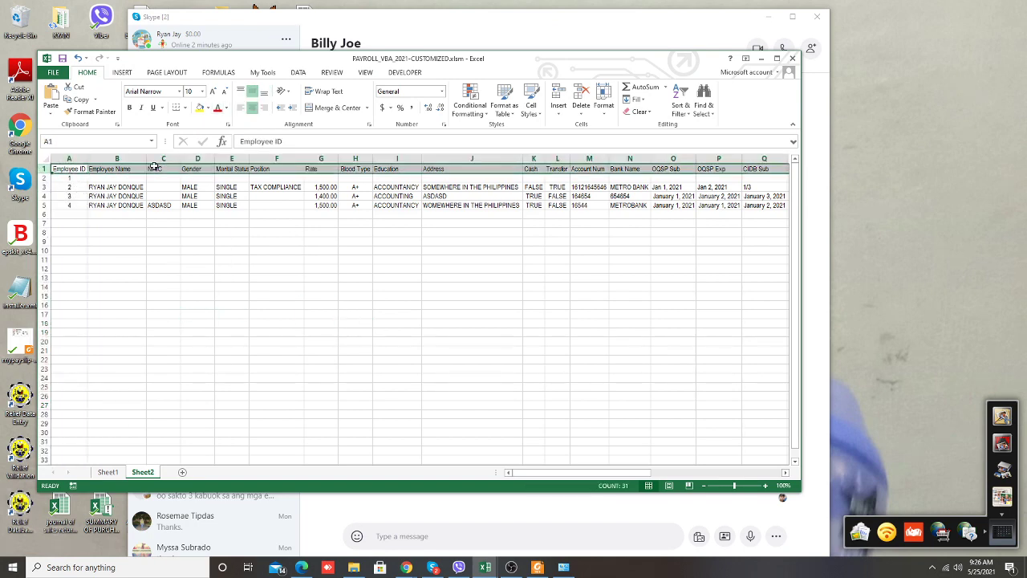
Give Sheet2's header row a dark blue fill with bold white heading text
mouse_move(69, 169)
left_mouse_down()
mouse_move(1025, 156)
mouse_move(678, 173)
left_mouse_up()
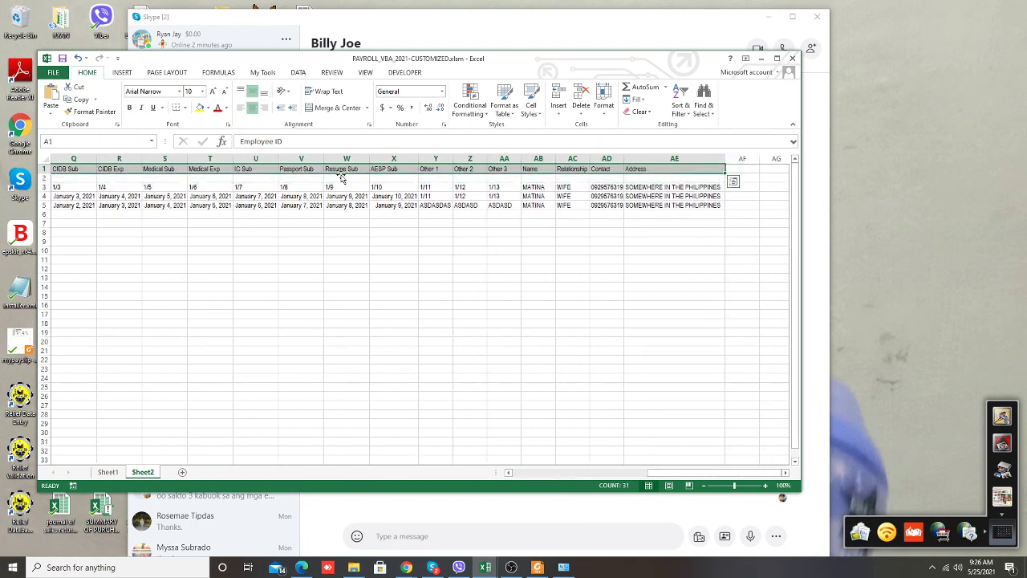
left_click(215, 108)
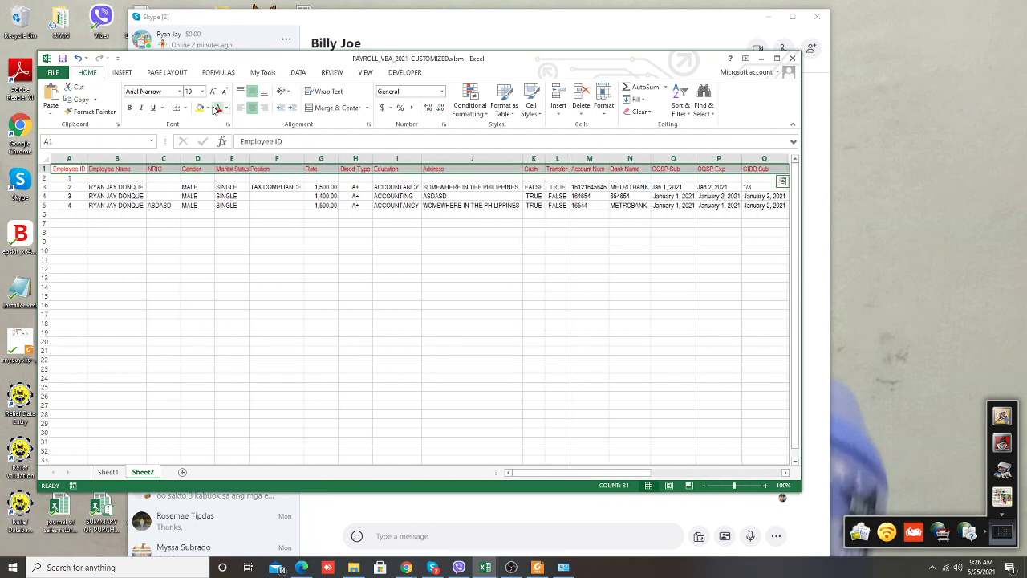
left_click(227, 109)
left_click(223, 119)
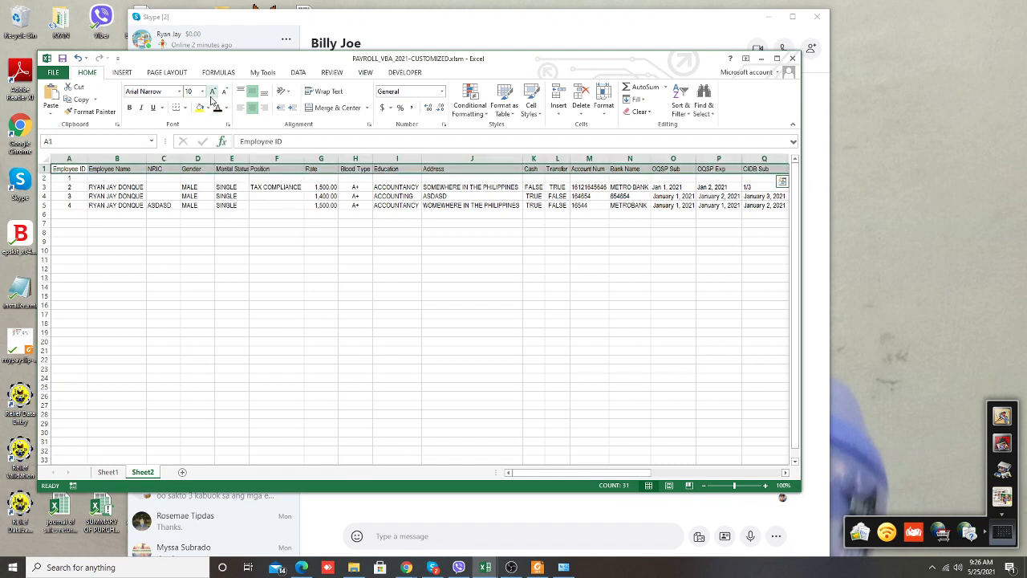
left_click(207, 108)
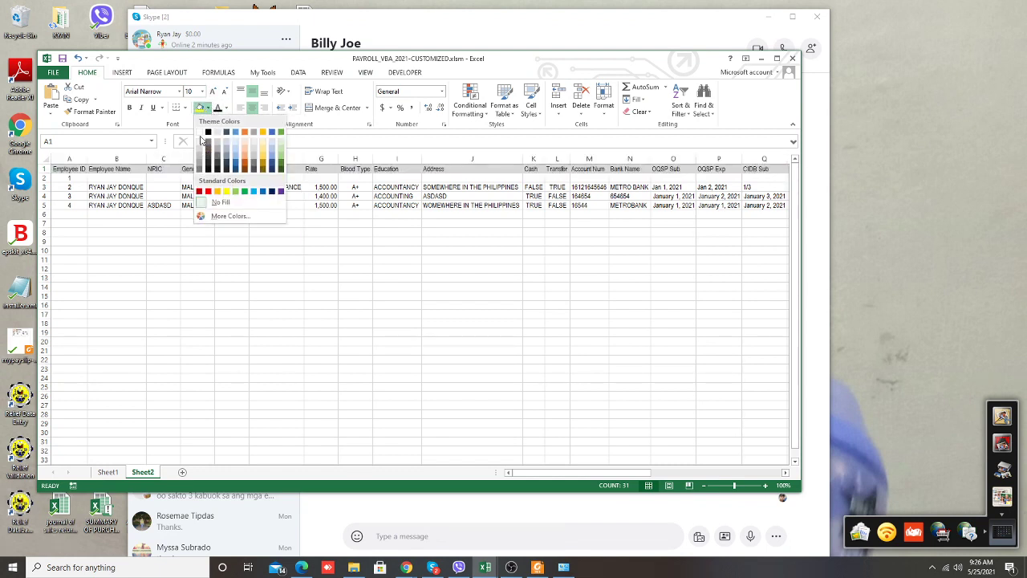
left_click(226, 168)
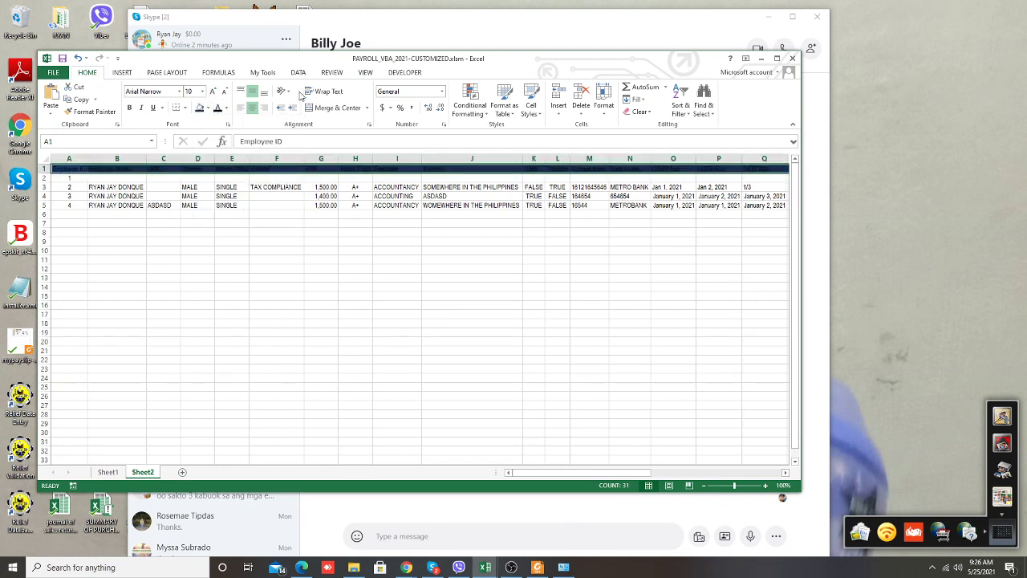
left_click(226, 109)
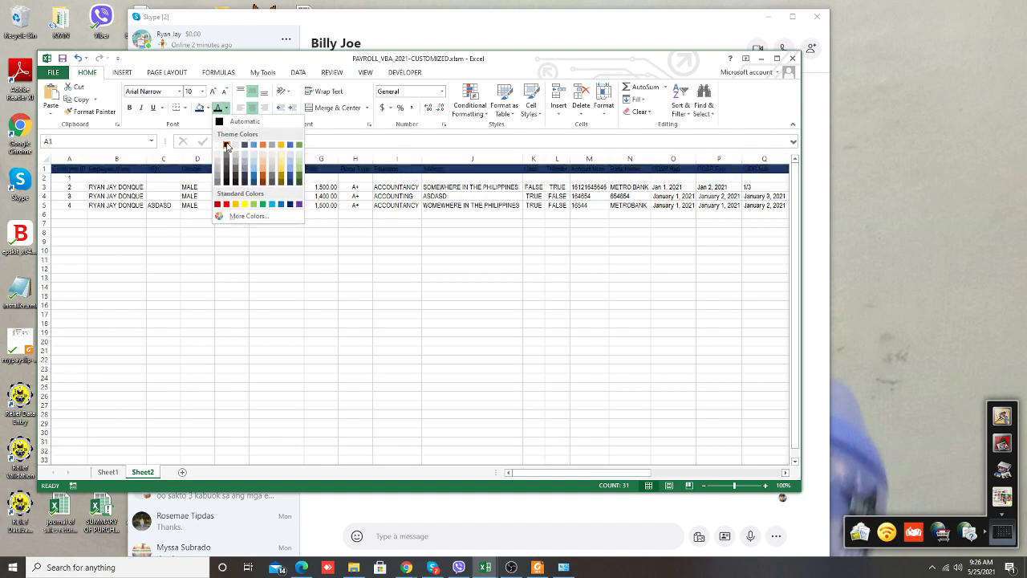
left_click(227, 146)
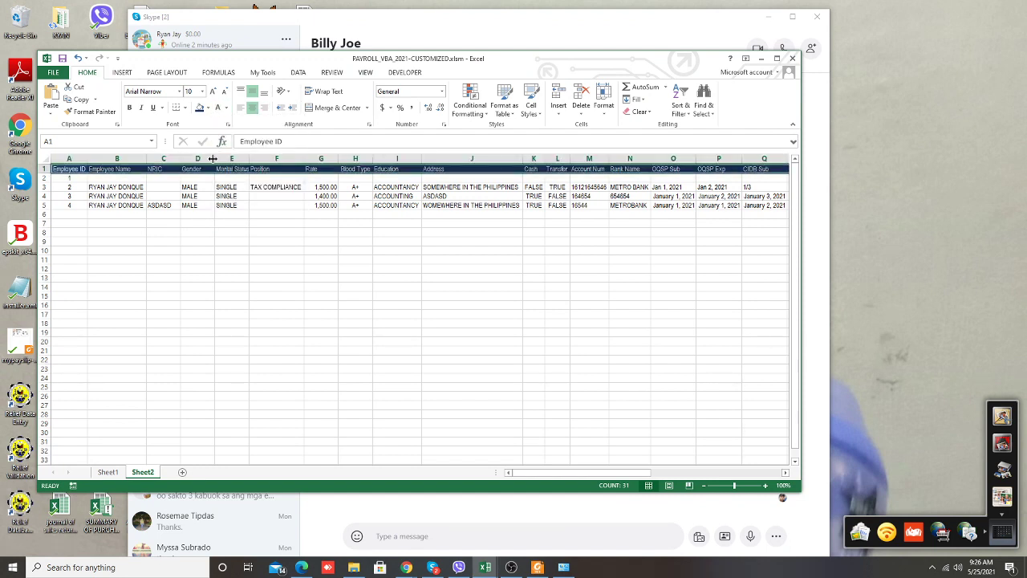
key("ctrl+b")
left_click(273, 268)
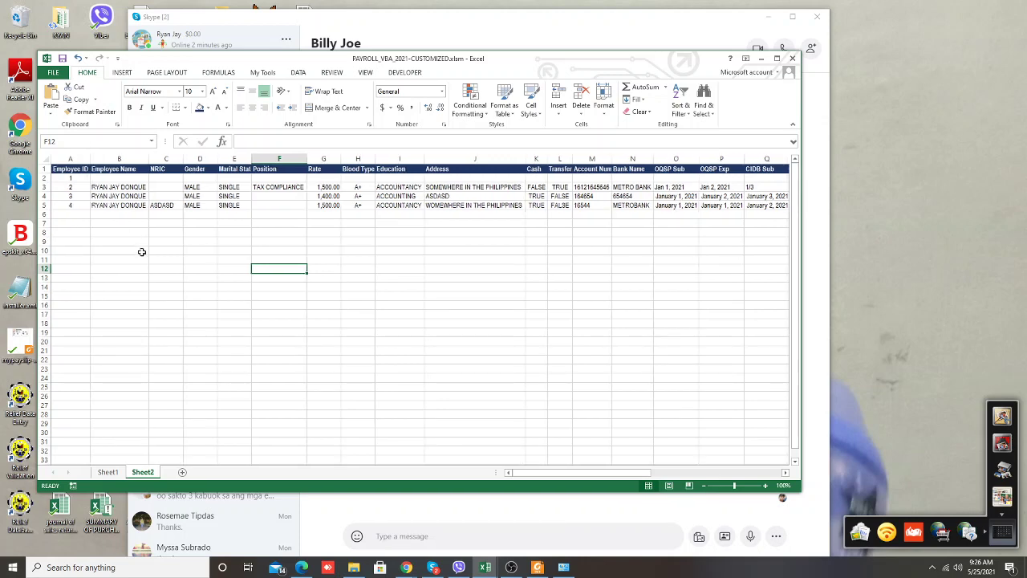
Select the rows holding the sample employee records below the header
right_click(46, 177)
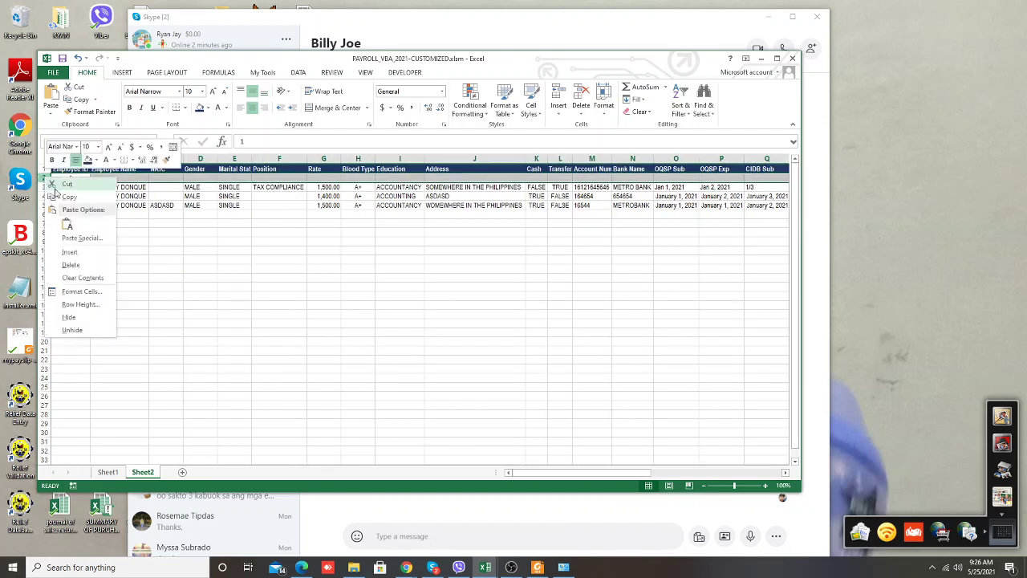
left_click(329, 312)
mouse_move(85, 185)
left_mouse_down()
mouse_move(931, 250)
mouse_move(698, 247)
left_mouse_up()
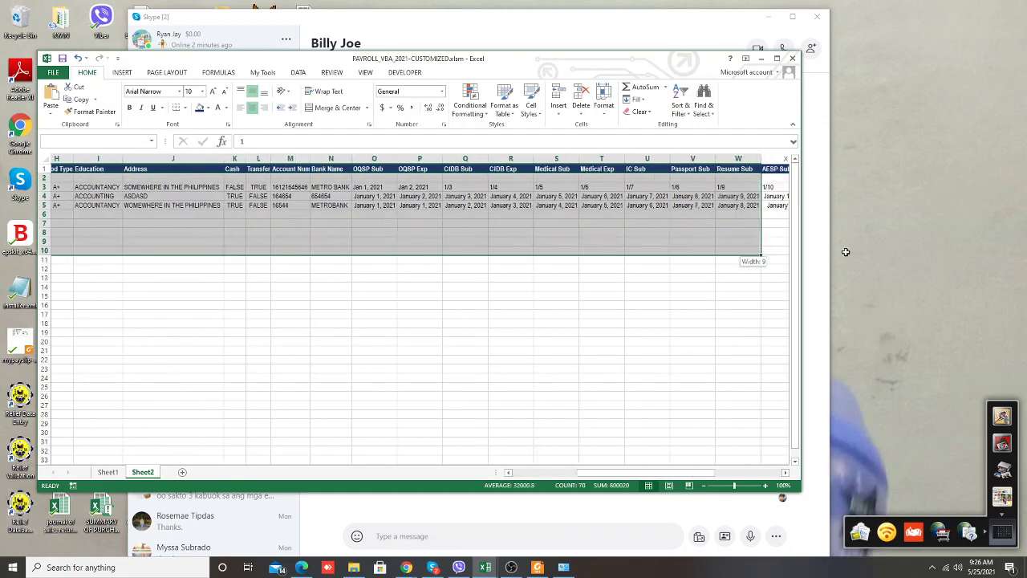
Delete the sample employee records in rows 2–9, then select the header row from A1 to AE1
scroll(411, 286, "left", 10)
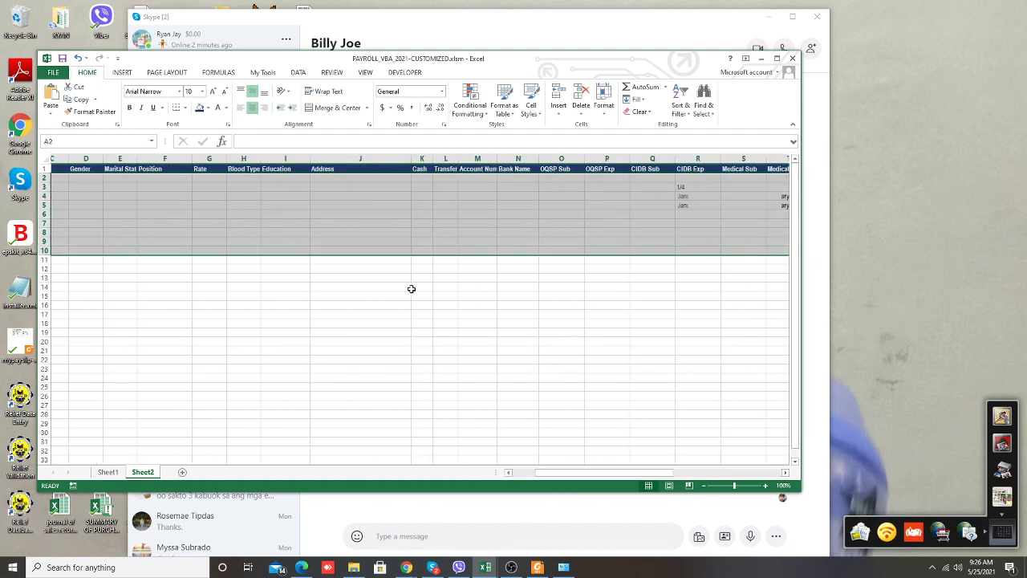
key("Delete")
left_click(76, 212)
left_click_drag(64, 179, 555, 243)
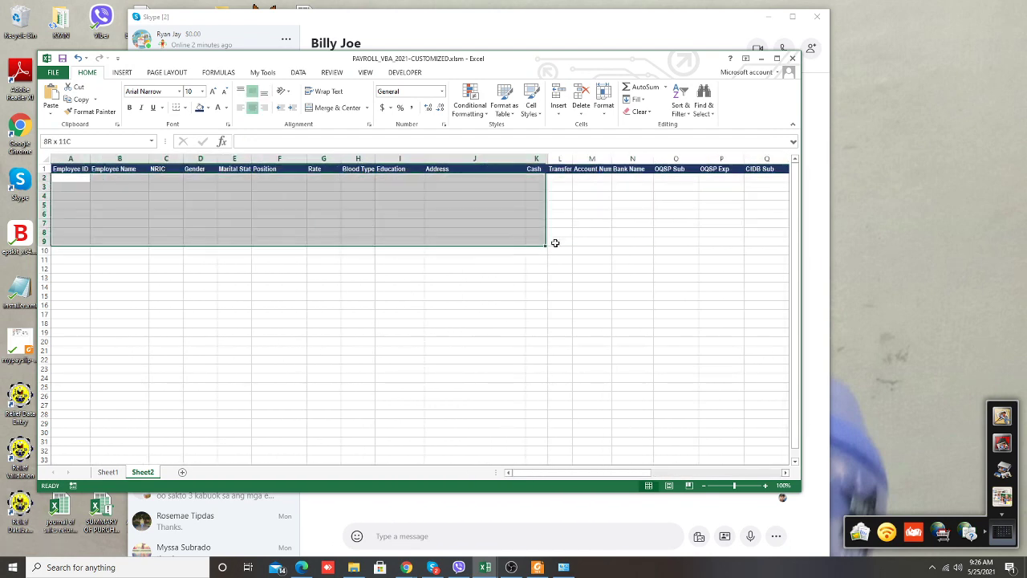
left_click(166, 277)
left_click_drag(60, 171, 821, 164)
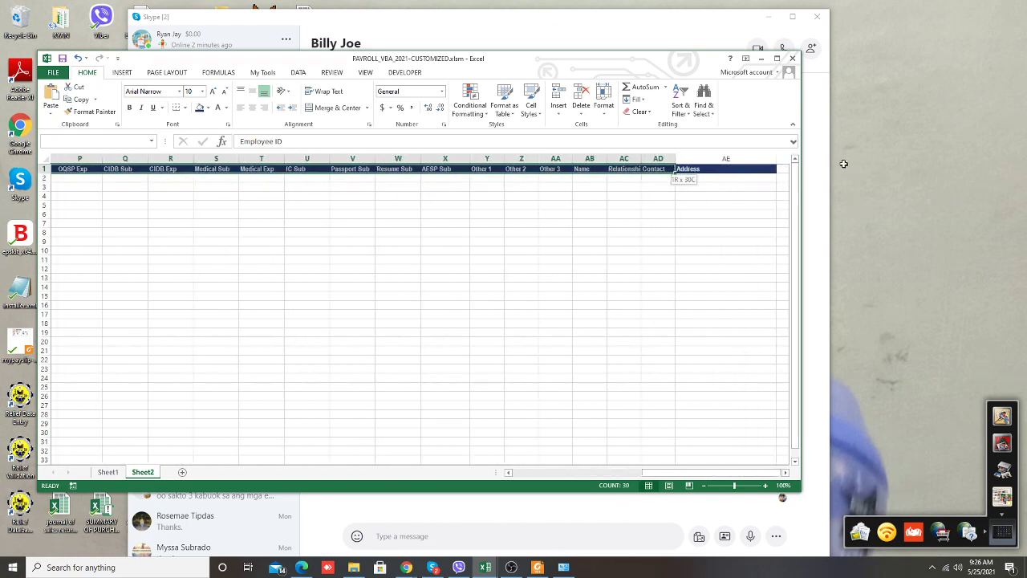
Select header row A1:AE1 and give it a dark blue outline border in Format Cells
left_click_drag(821, 163, 731, 179)
right_click(728, 177)
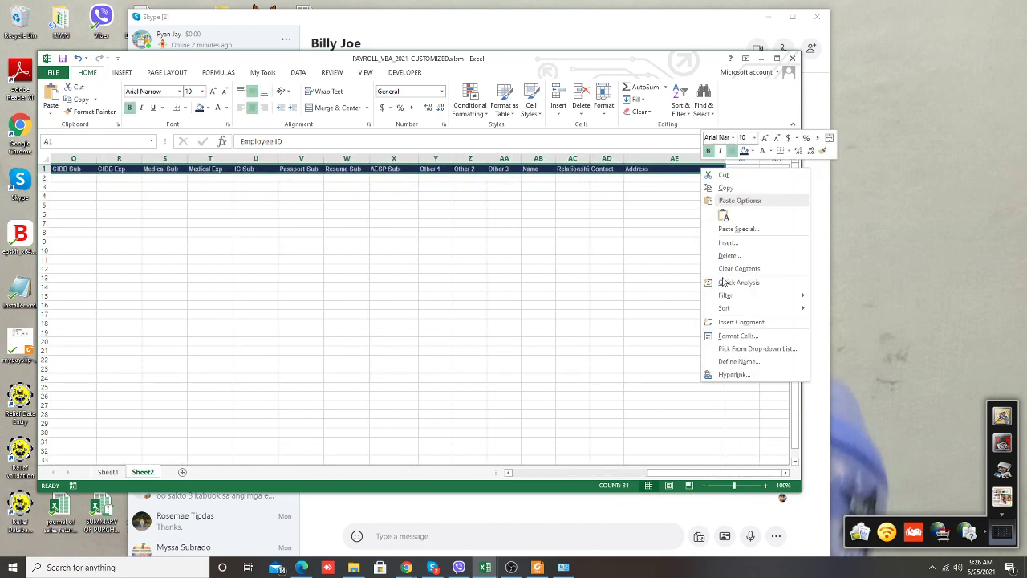
left_click(732, 335)
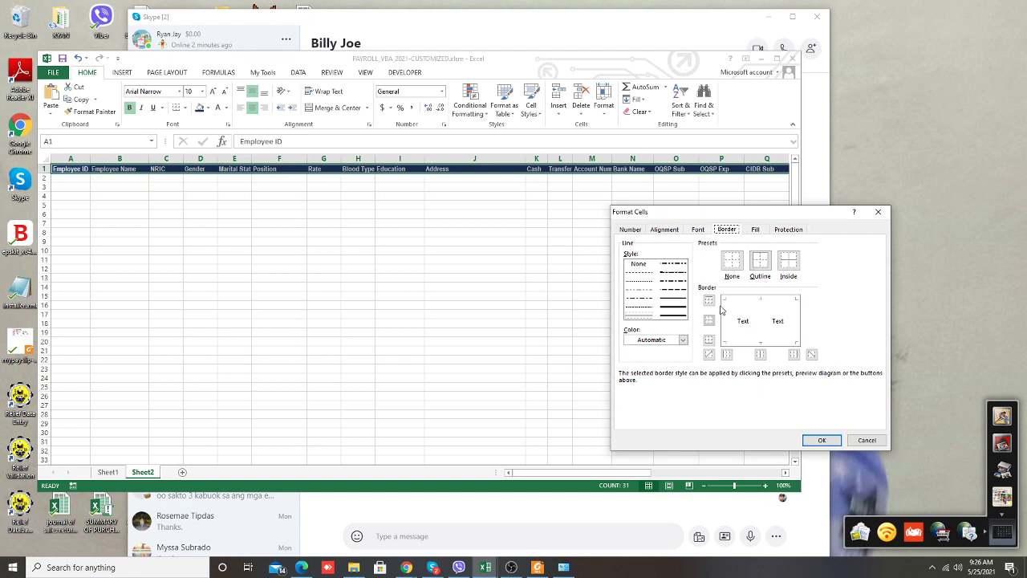
left_click(683, 340)
left_click(711, 411)
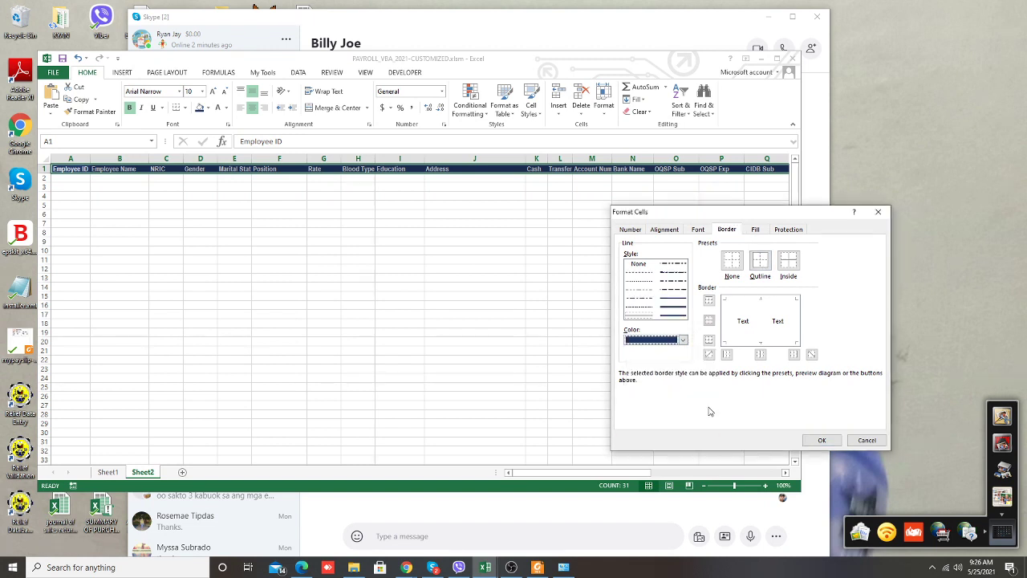
left_click(762, 267)
left_click(822, 439)
Deselect the header and move around the sheet to settle on cell A2, the first data cell
left_click(511, 268)
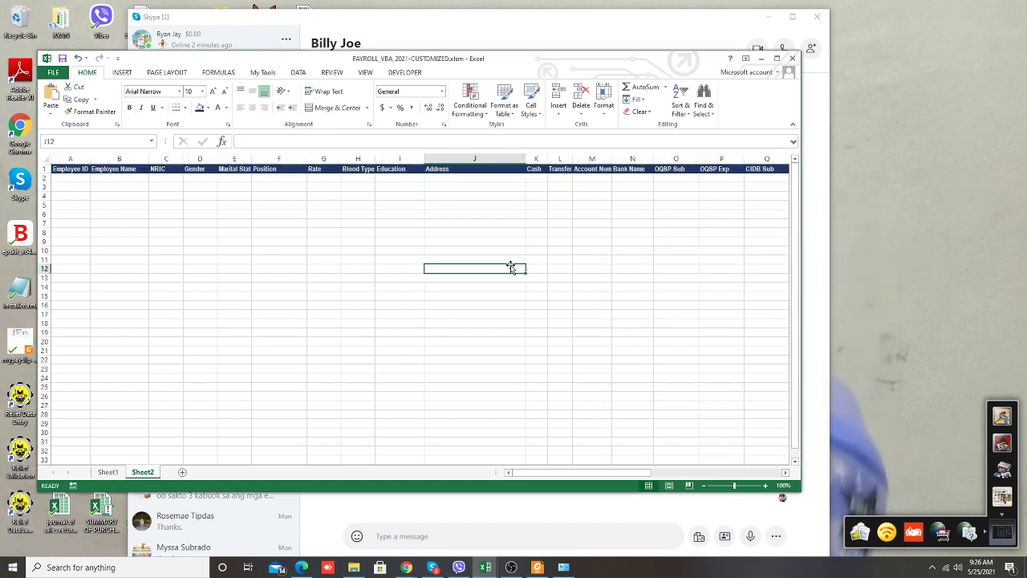
left_click(355, 202)
key("Left")
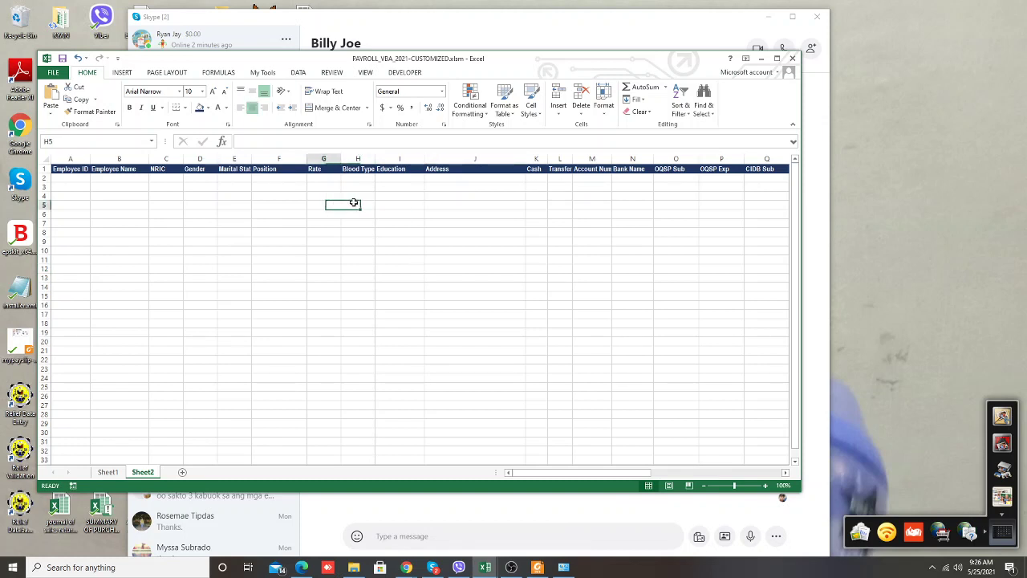
key("Left")
key("Home")
left_click(203, 206)
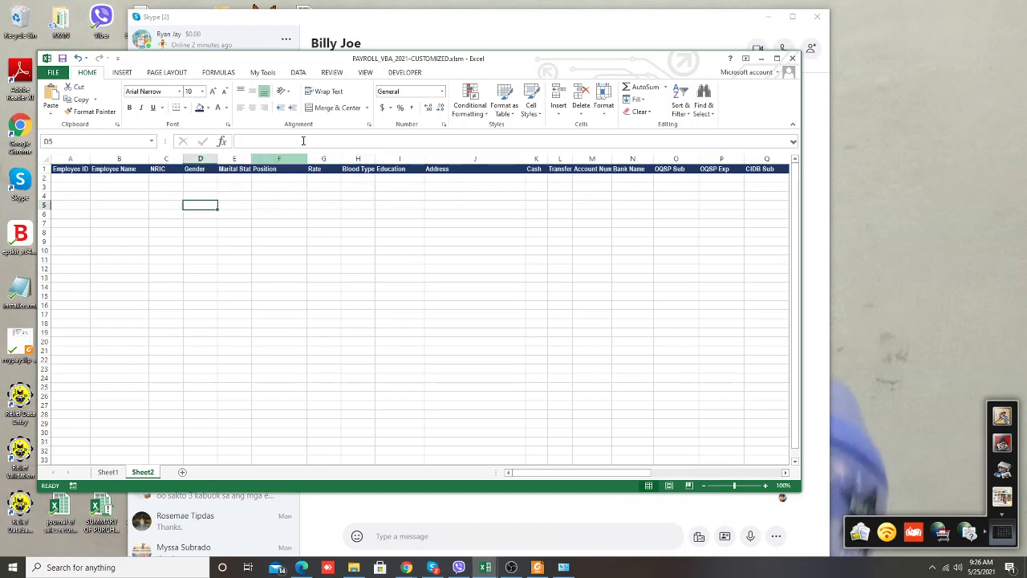
left_click(74, 183)
left_click(70, 178)
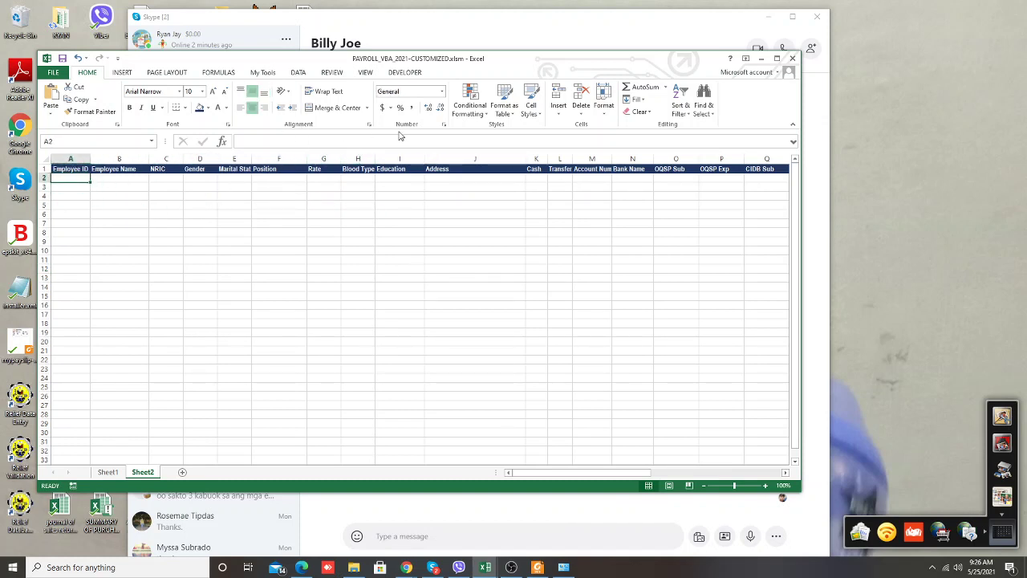
Create a new formula-based rule =IF(AND($A2<>"",ISEVEN(ROW())))
left_click(470, 107)
left_click(495, 267)
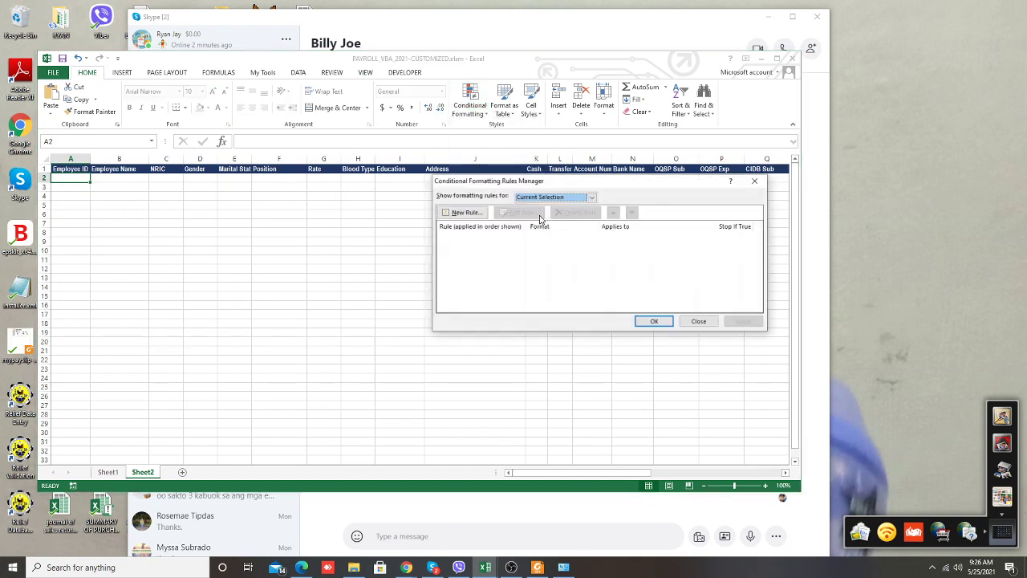
left_click(467, 211)
left_click(529, 227)
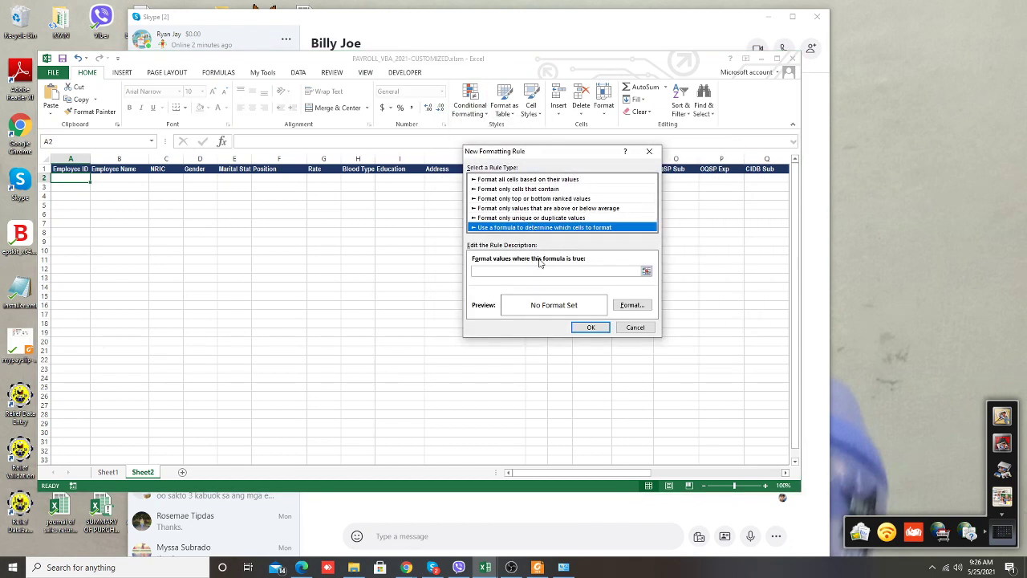
left_click(536, 270)
type("IF")
key("Tab")
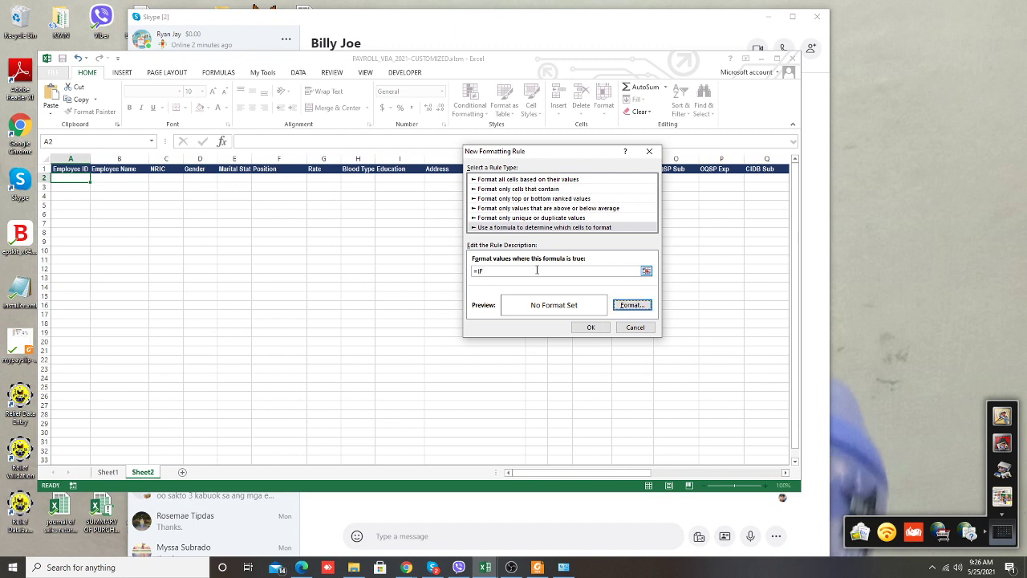
left_click(536, 269)
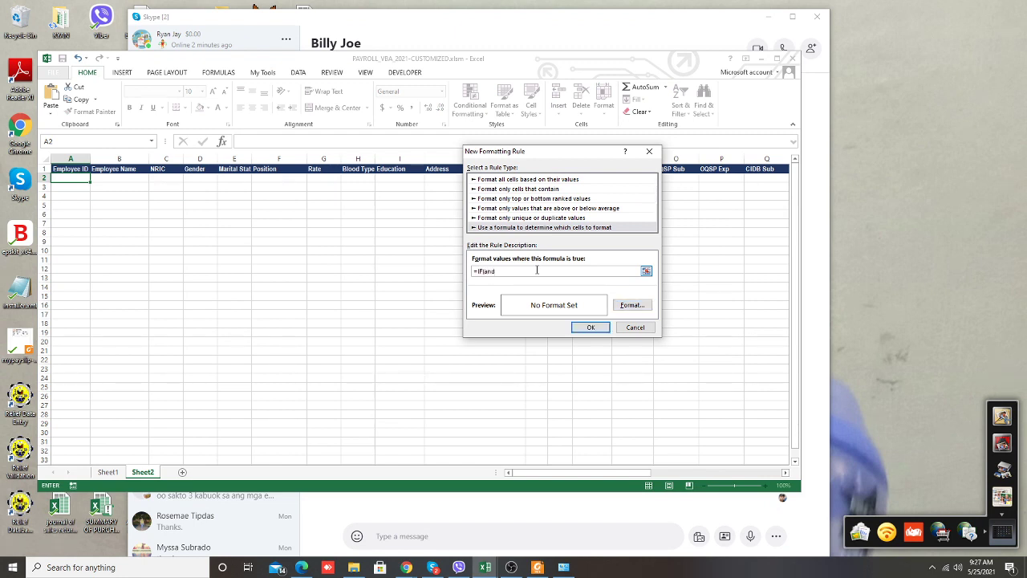
left_click(79, 178)
type("<>\"\"")
type("),iseven(row()))")
key("Tab")
key("Return")
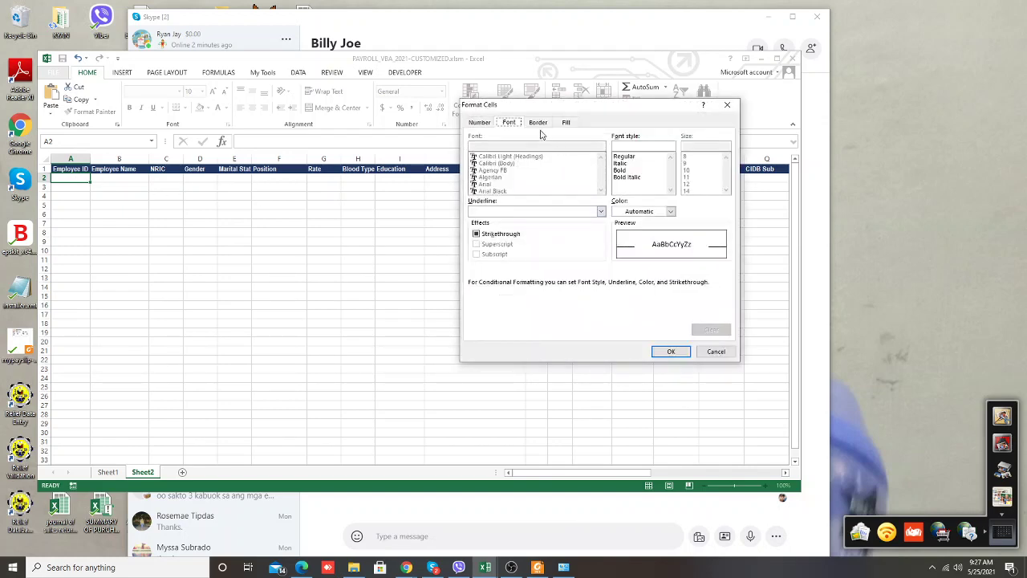
Format the rule with a dark blue outline border and light green fill, then save it
left_click(540, 126)
left_click(531, 233)
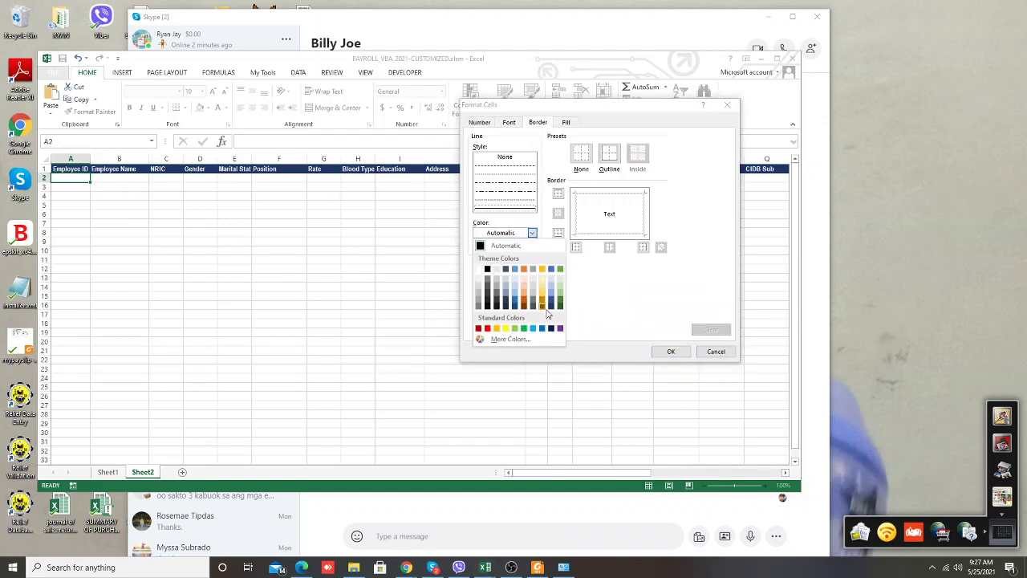
left_click(549, 308)
left_click(609, 154)
left_click(567, 123)
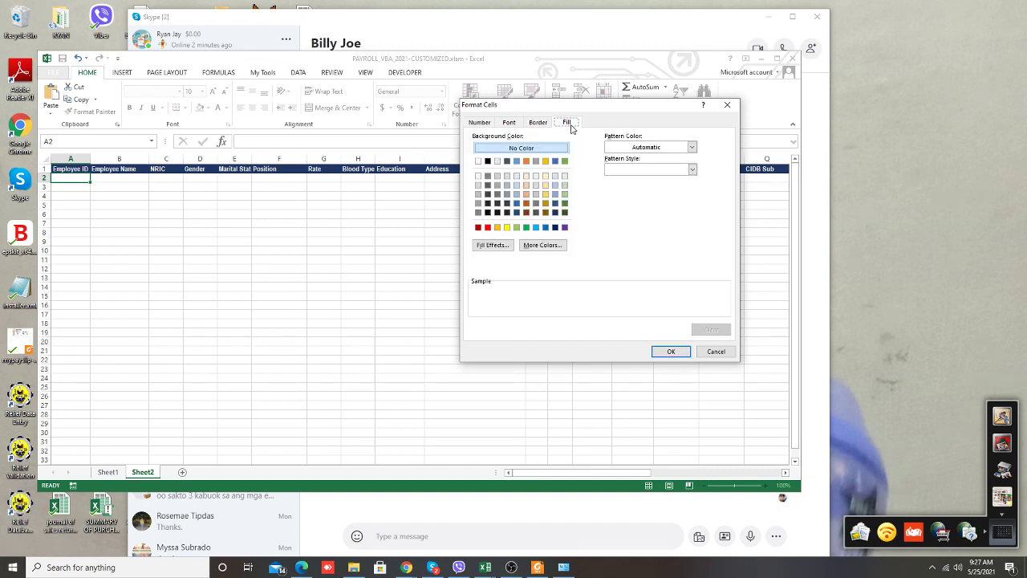
left_click(564, 177)
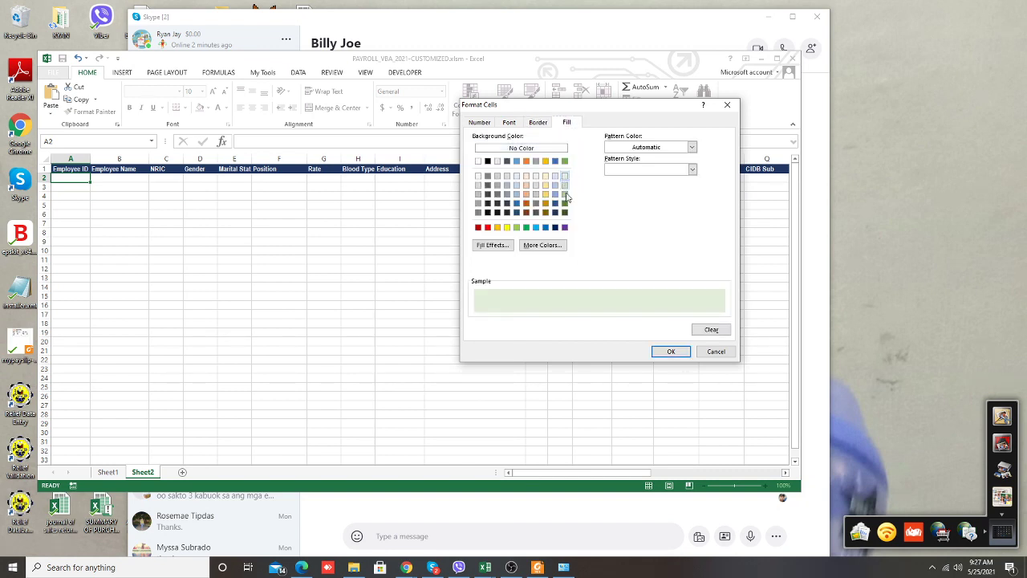
left_click(666, 350)
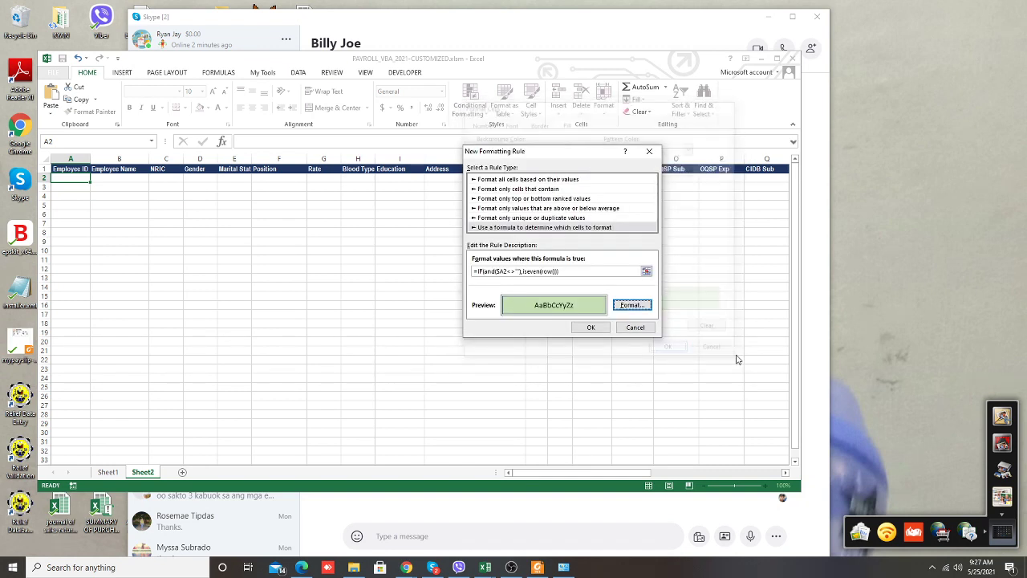
left_click(594, 325)
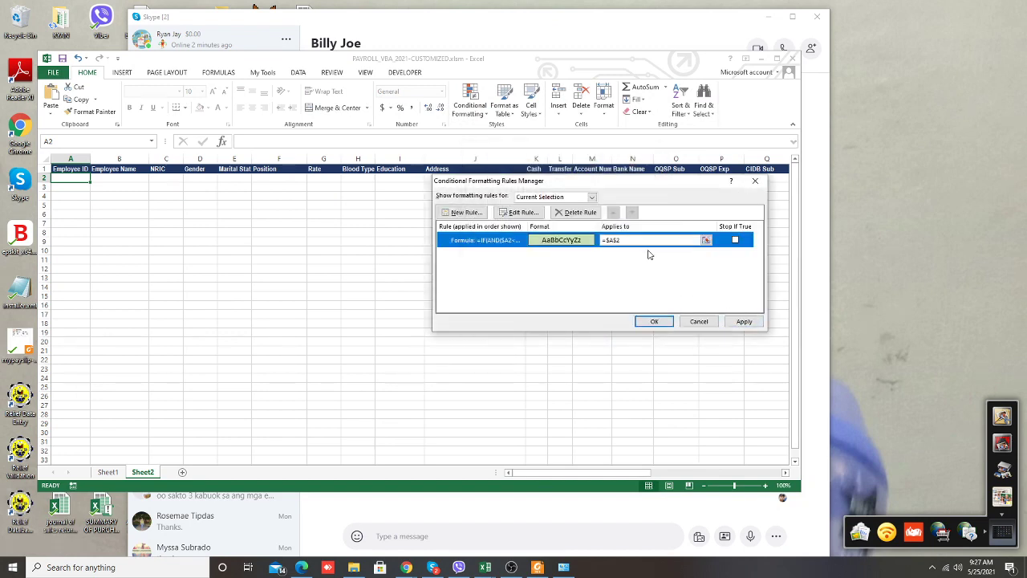
Clear the rule's Applies-to range and drag-select a new range on the sheet
left_click(608, 240)
key("F2")
key("BackSpace")
key("BackSpace")
key("BackSpace")
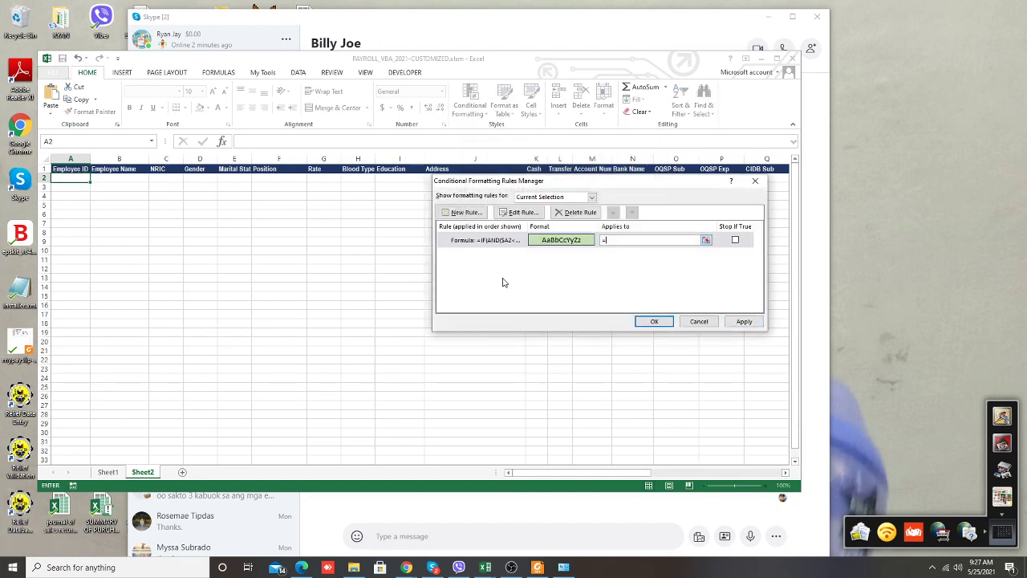
left_click_drag(71, 177, 1024, 288)
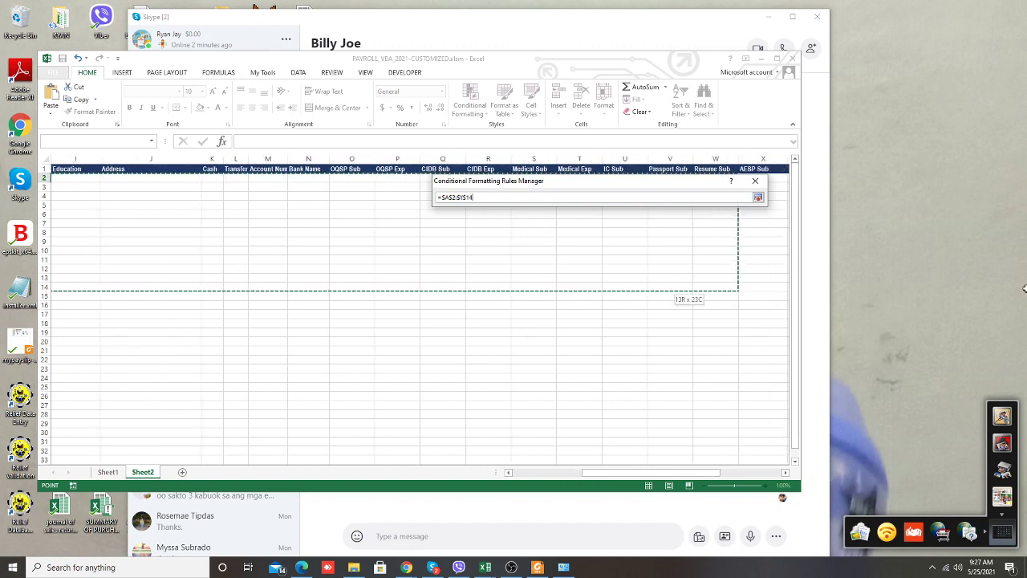
left_click_drag(1024, 287, 698, 260)
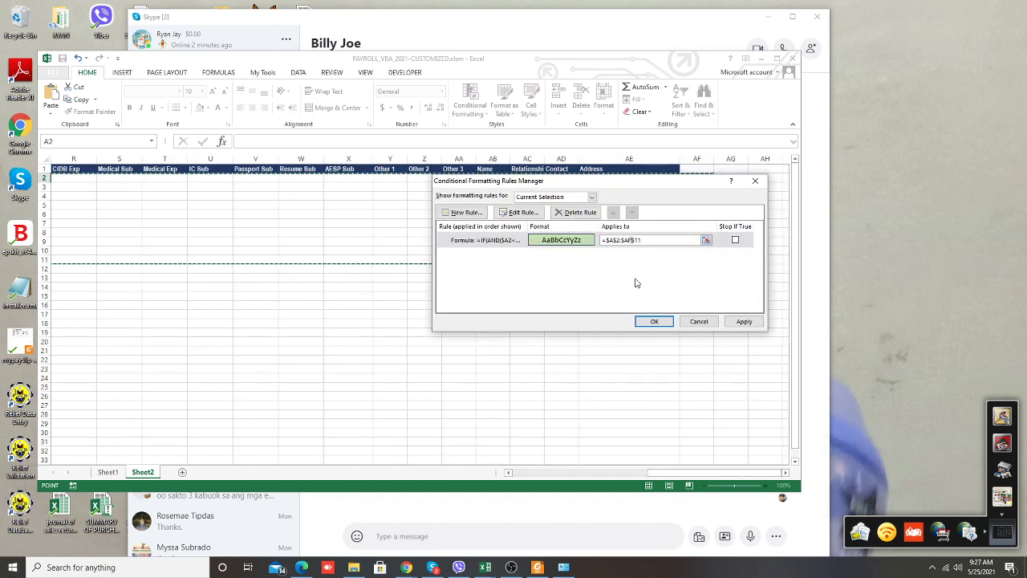
key("F2")
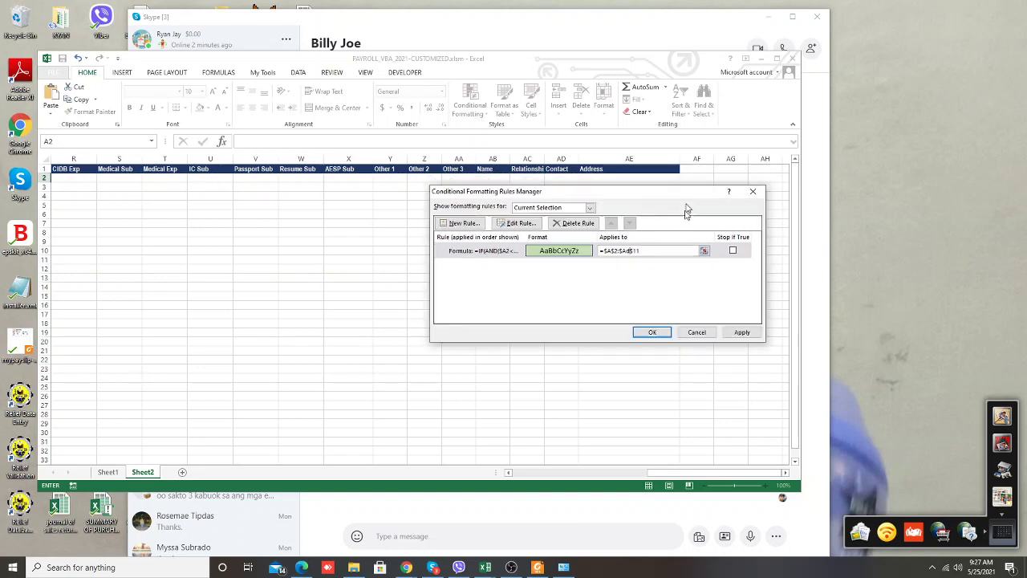
Set the range to $A$2:$AE$120000, apply it and close the rules manager
left_click_drag(692, 183, 672, 265)
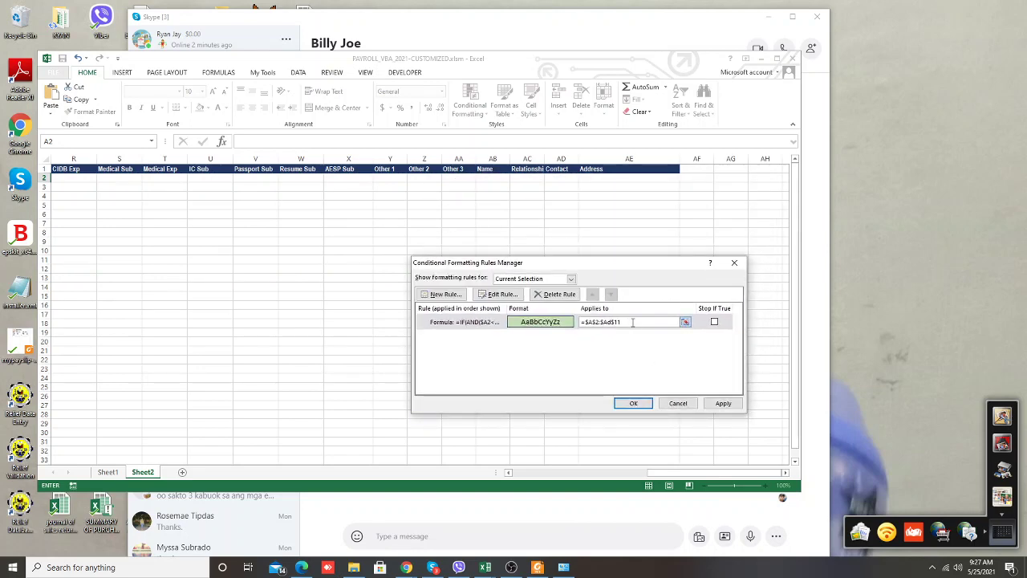
left_click_drag(632, 321, 477, 323)
key("BackSpace")
left_click_drag(594, 190, 2, 272)
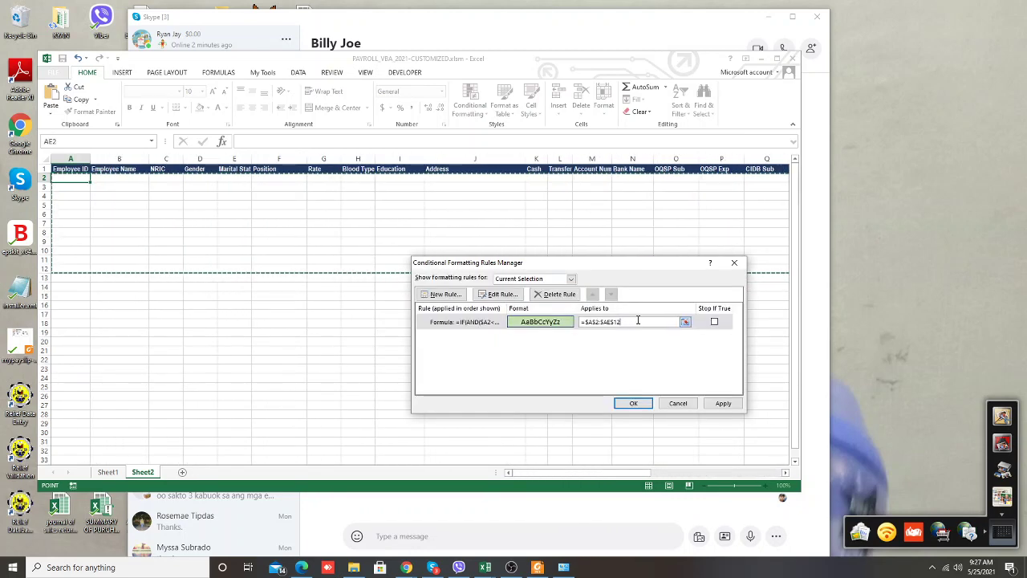
type("0000")
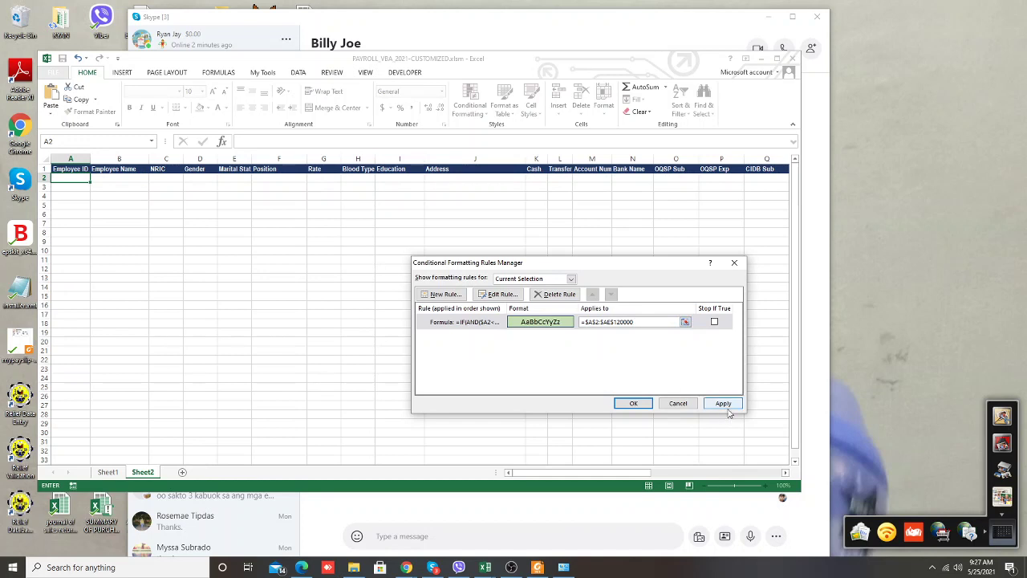
left_click(726, 406)
left_click(633, 403)
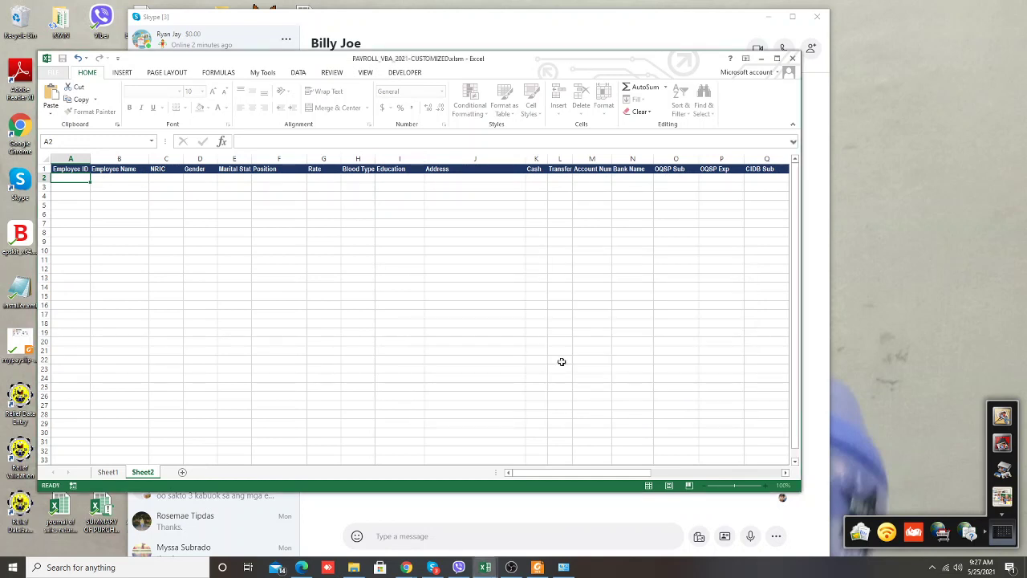
left_click(71, 178)
type("1")
Check the green band on row 2 and clear the test value from A2
key("Return")
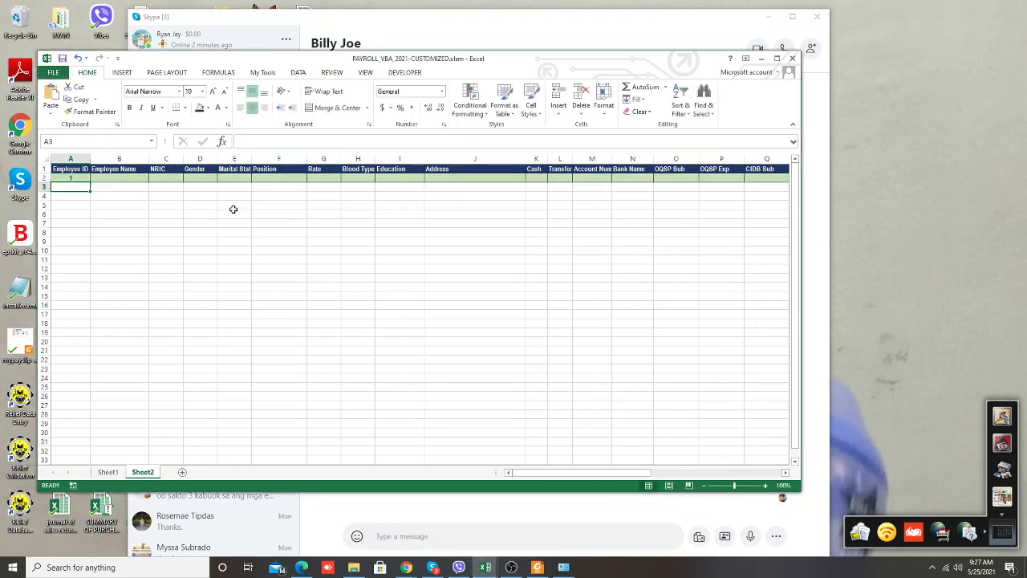
key("Up")
key("Delete")
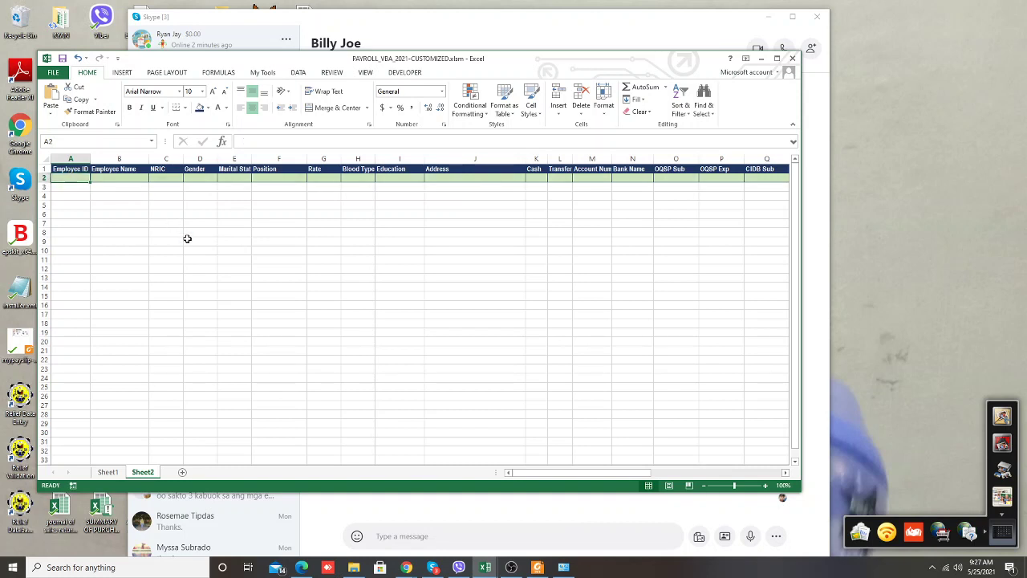
Open the conditional formatting rules manager and review the green rule without changes
left_click(469, 105)
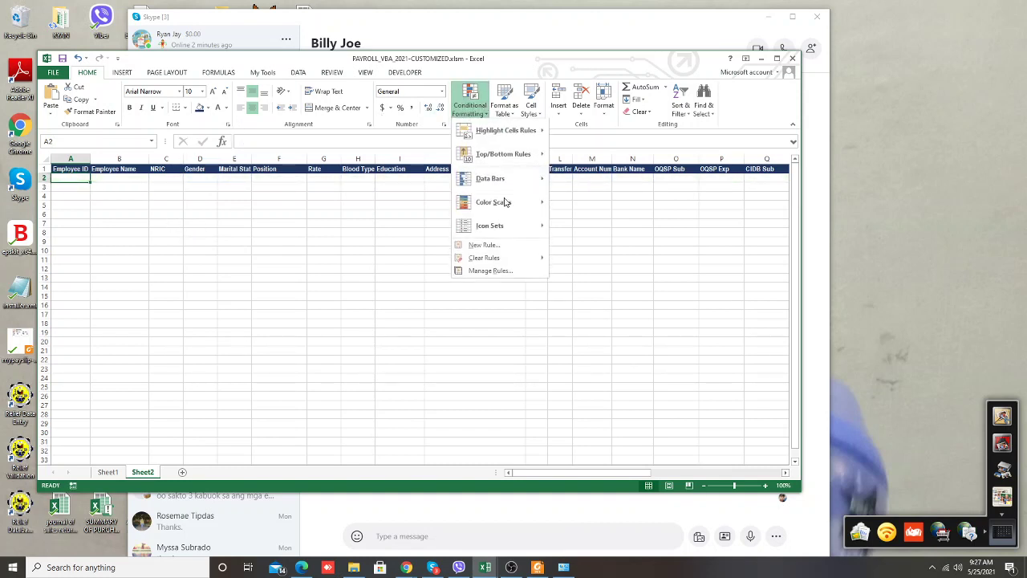
left_click(498, 274)
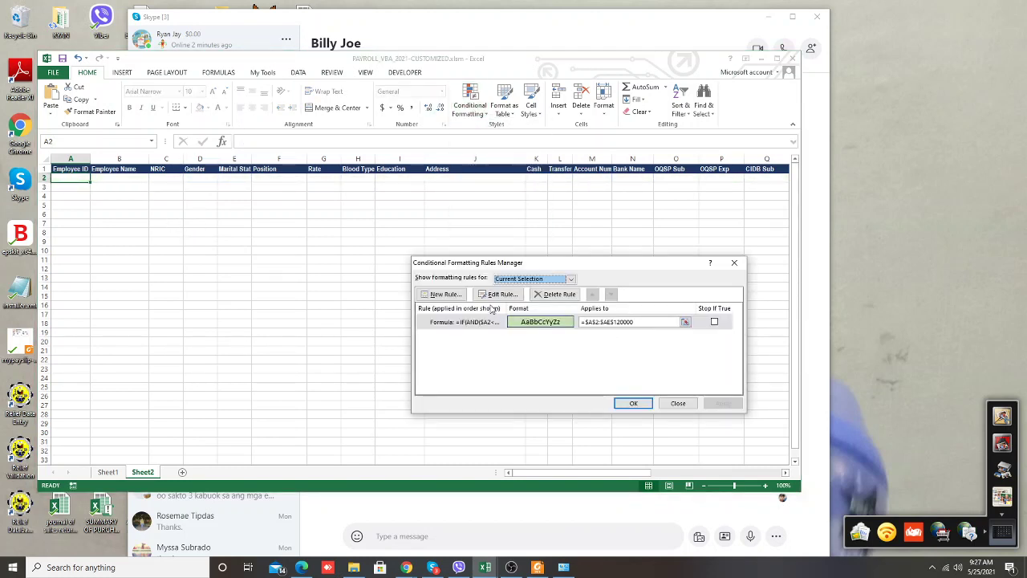
left_click(498, 293)
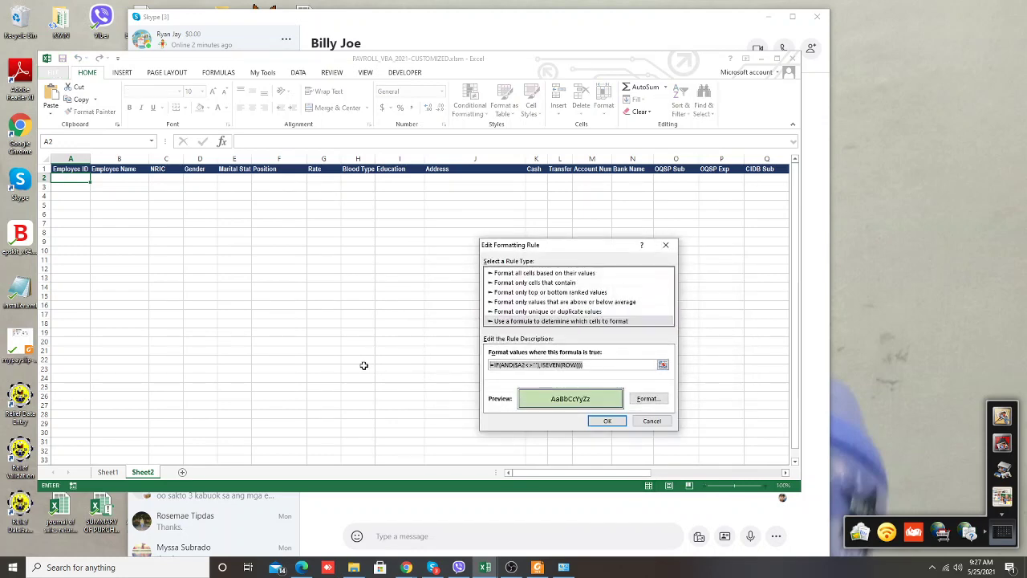
left_click(607, 421)
Add a formula rule =IF(AND($A2<>"",ISODD(ROW()))) by editing the pasted even-row formula
left_click(441, 298)
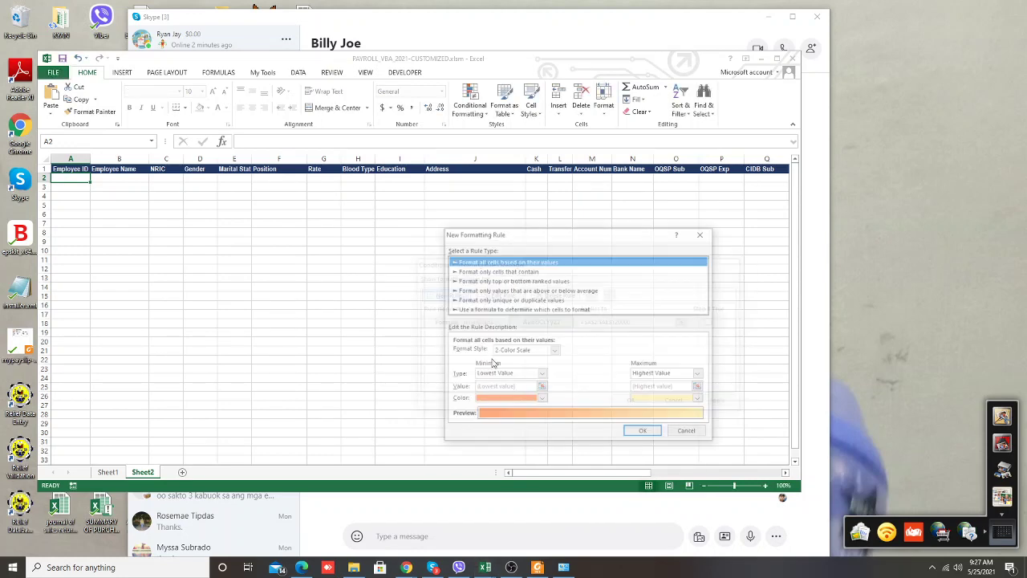
left_click(498, 309)
left_click(459, 353)
key("ctrl+v")
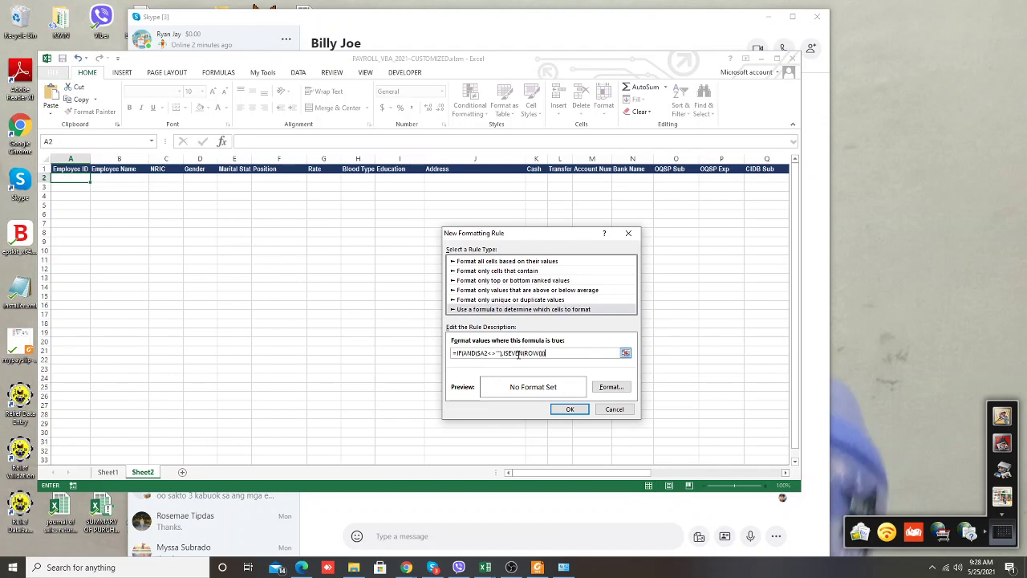
left_click(523, 353)
key("BackSpace")
key("BackSpace")
key("BackSpace")
key("BackSpace")
type("odd")
left_click(569, 409)
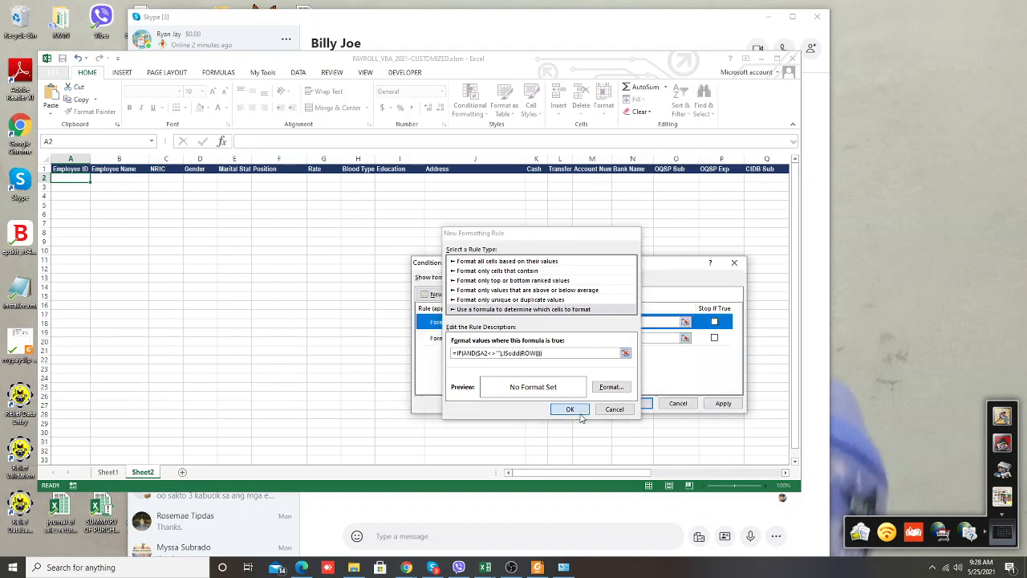
Copy the green rule's $A$2:$AE$120000 range into the new rule and apply it
triple_click(638, 338)
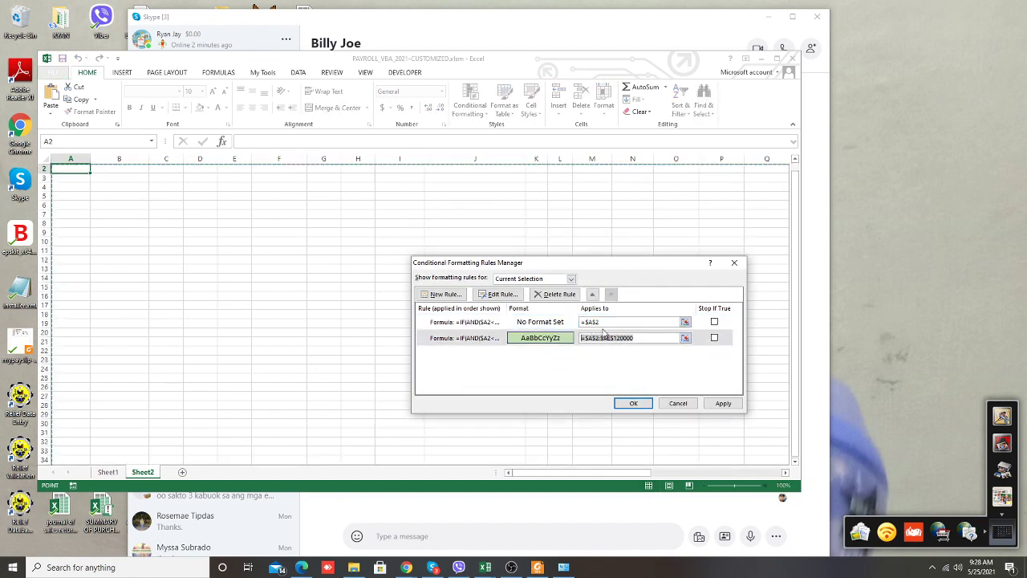
key("ctrl+c")
triple_click(586, 322)
key("ctrl+v")
left_click(723, 403)
left_click(676, 404)
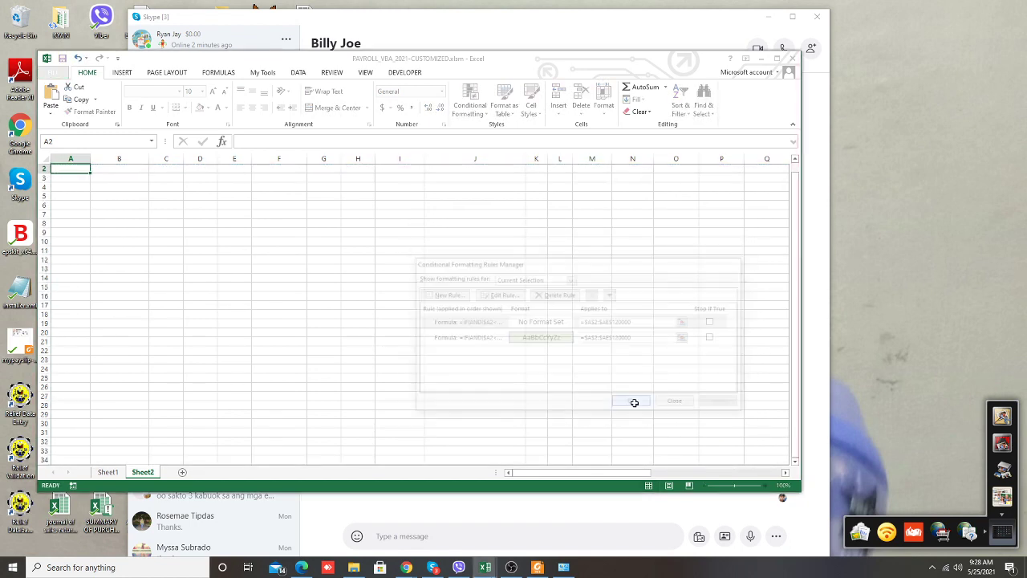
left_click(299, 72)
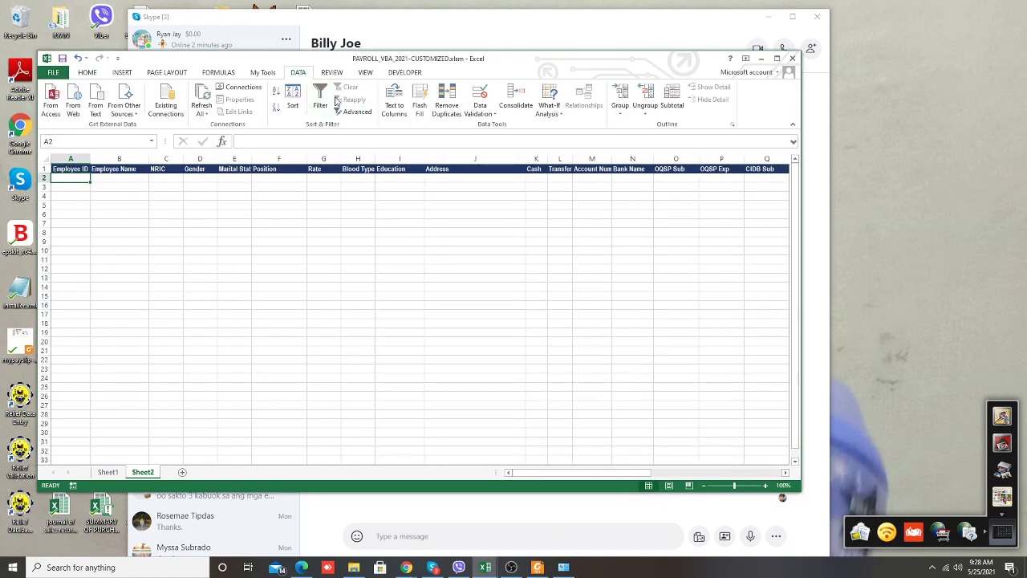
left_click(331, 72)
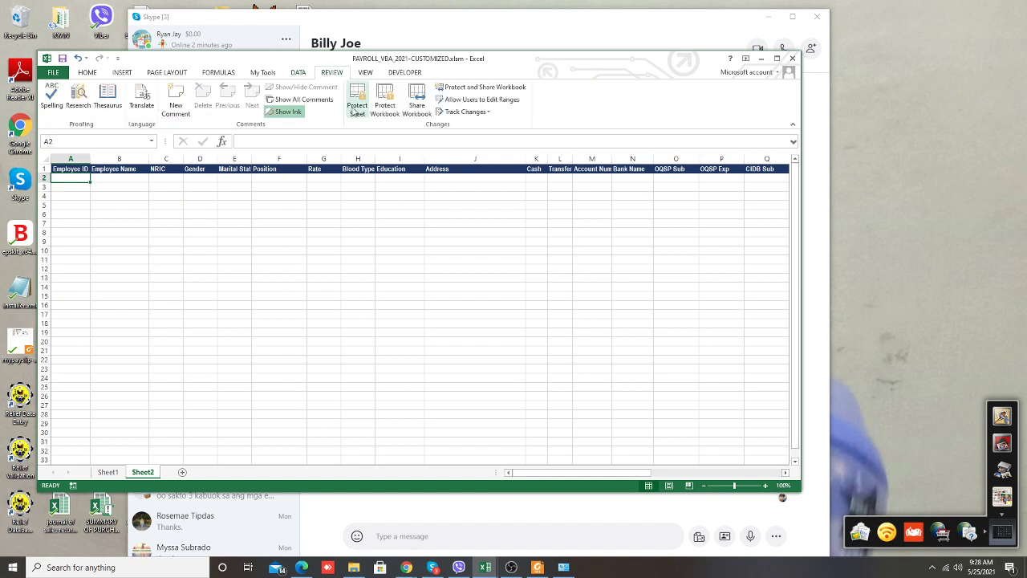
Freeze the top row of Sheet2 from the View tab
left_click(365, 72)
left_click(380, 113)
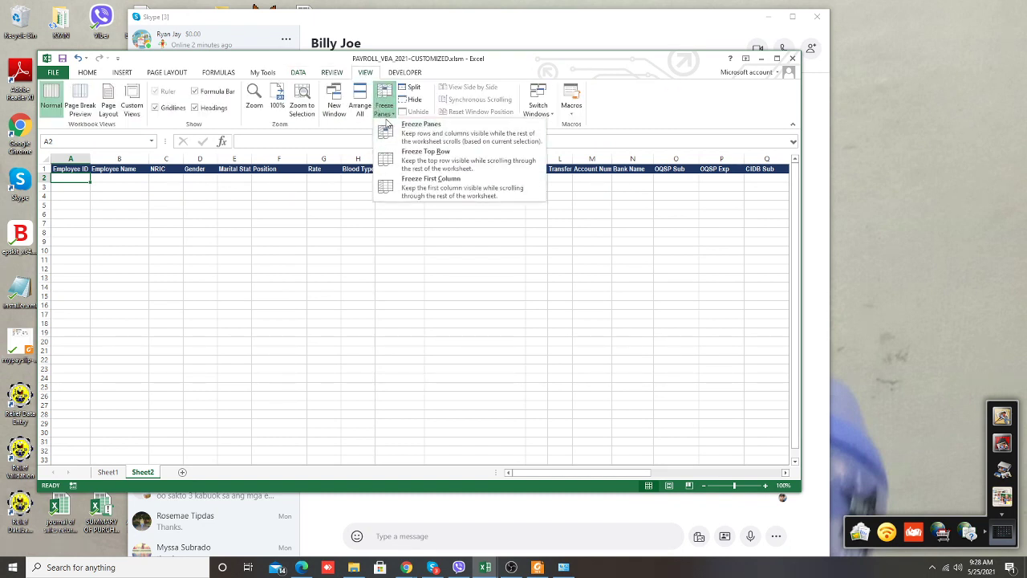
left_click(392, 127)
left_click(321, 232)
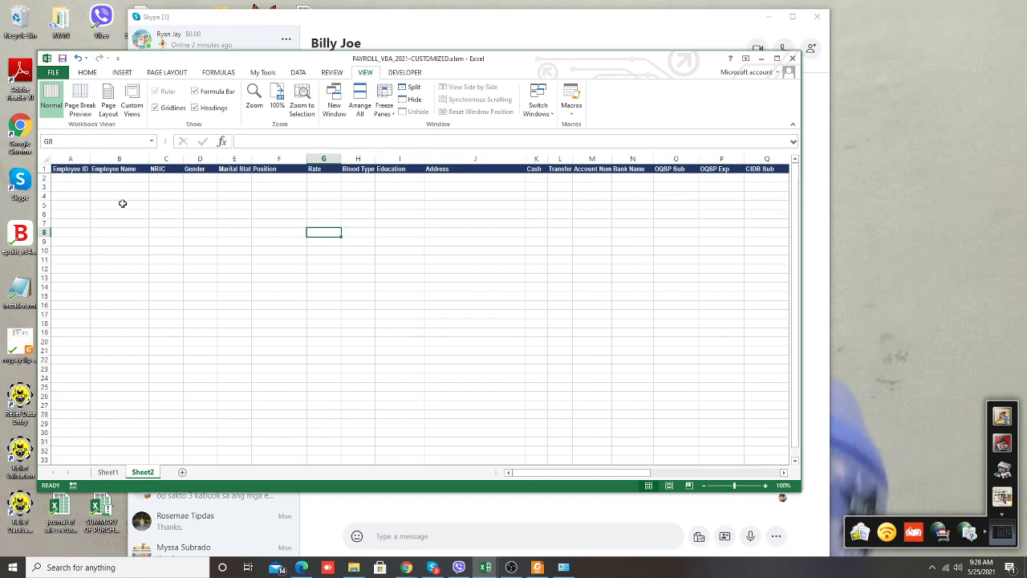
Enter test IDs 1 in A2 and 2 in A3, then return to the Home tab
left_click(73, 178)
type("1")
key("Return")
type("2")
key("Return")
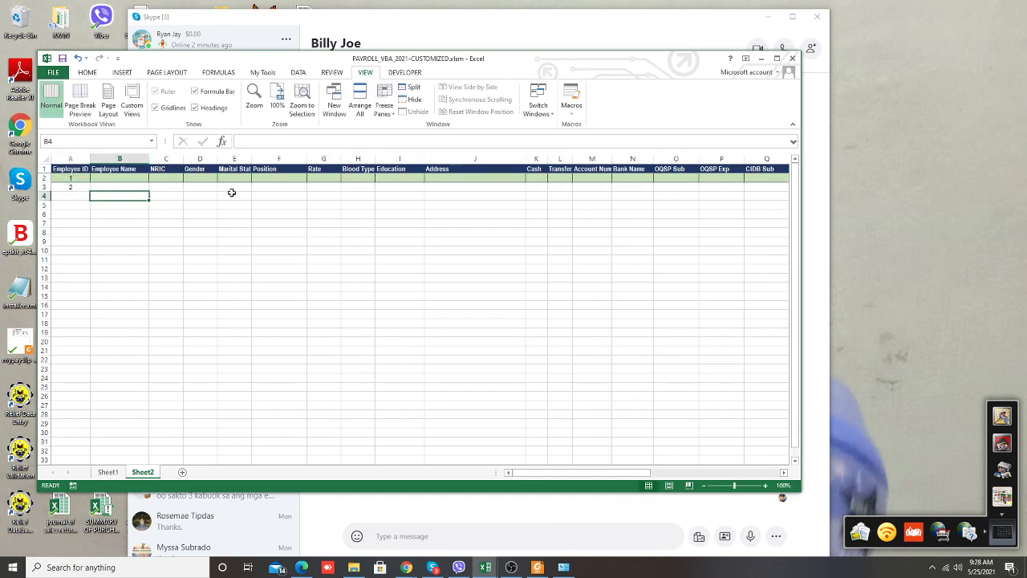
left_click(56, 186)
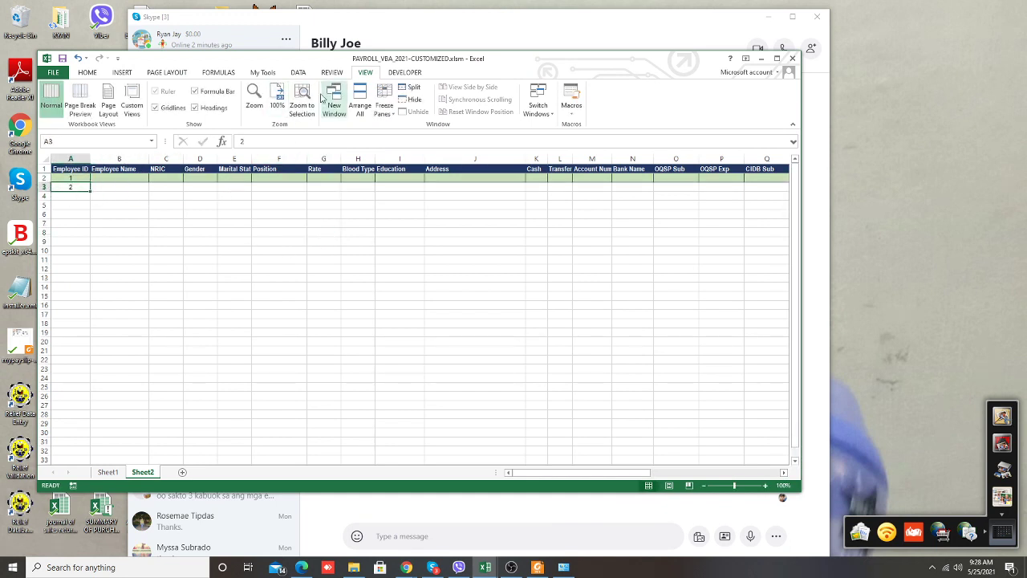
left_click(90, 73)
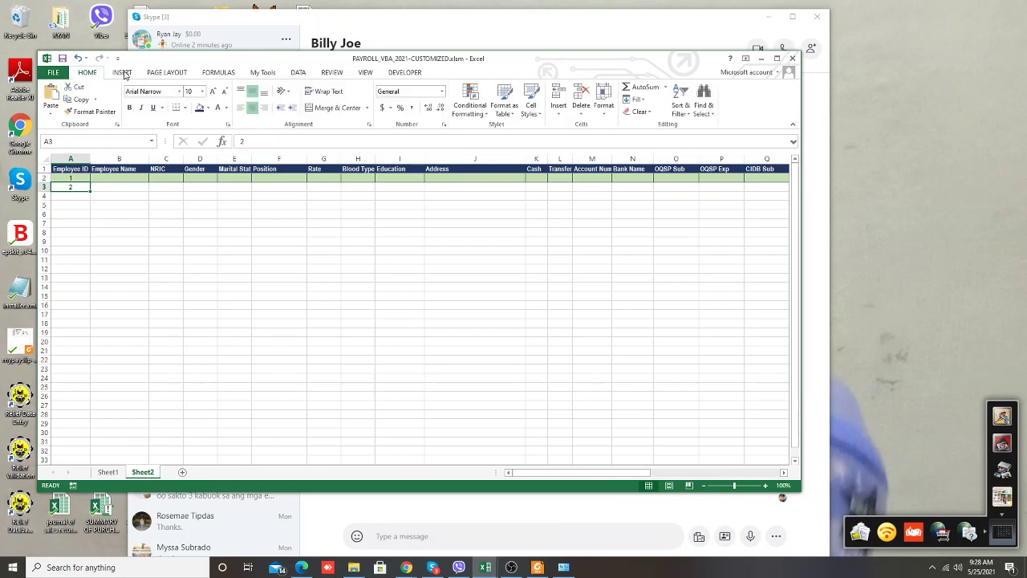
Edit the odd-row rule's format and choose a light blue fill
left_click(469, 103)
left_click(495, 271)
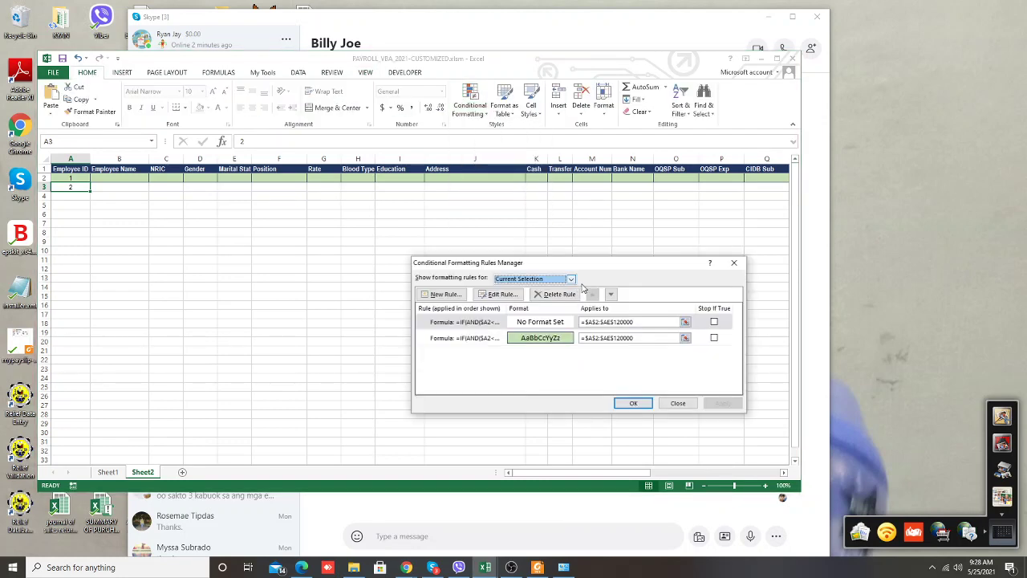
left_click(484, 322)
left_click(499, 294)
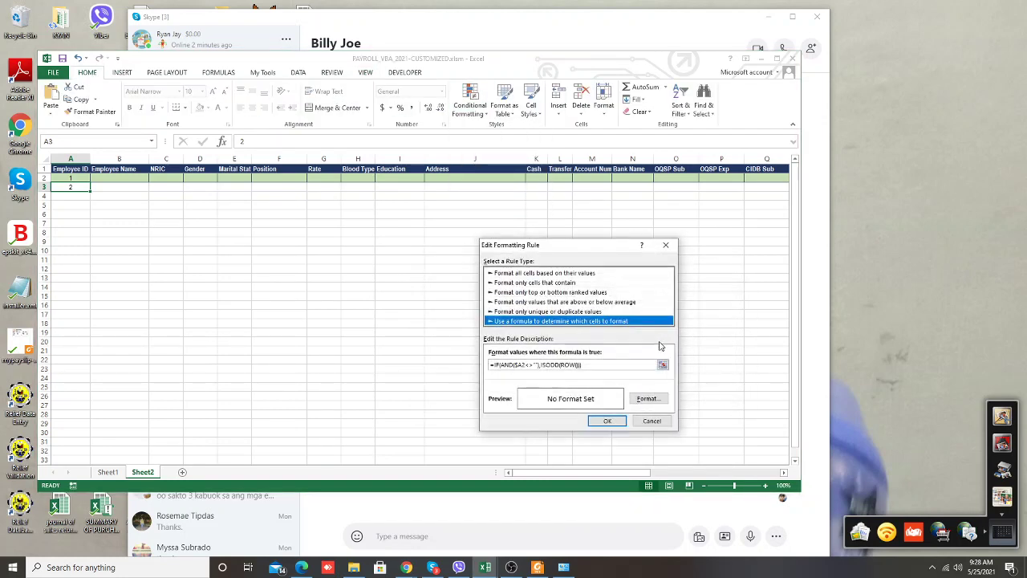
left_click(648, 398)
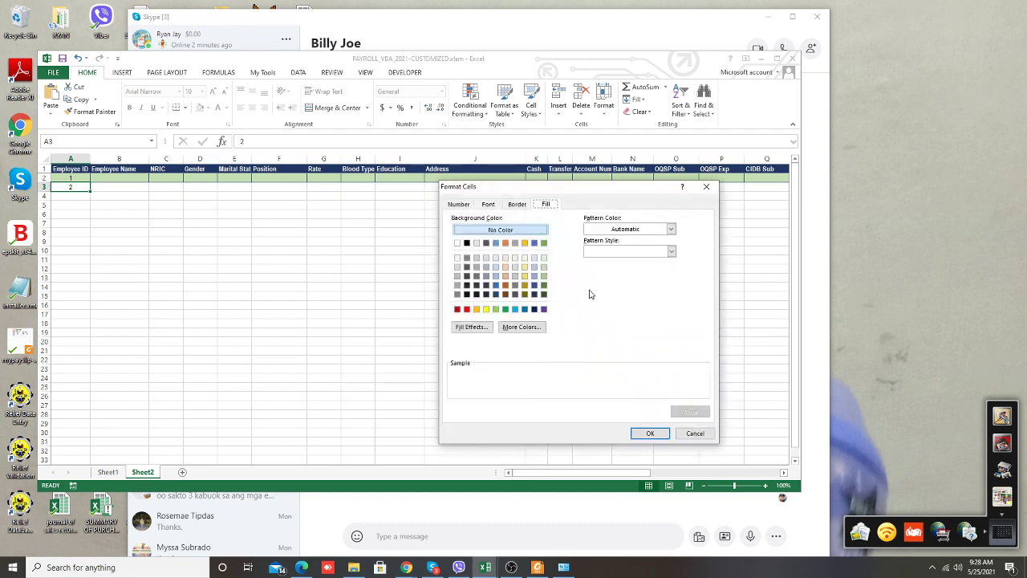
left_click(533, 267)
Add a dark blue outline border to the odd-row rule and apply it
left_click(516, 205)
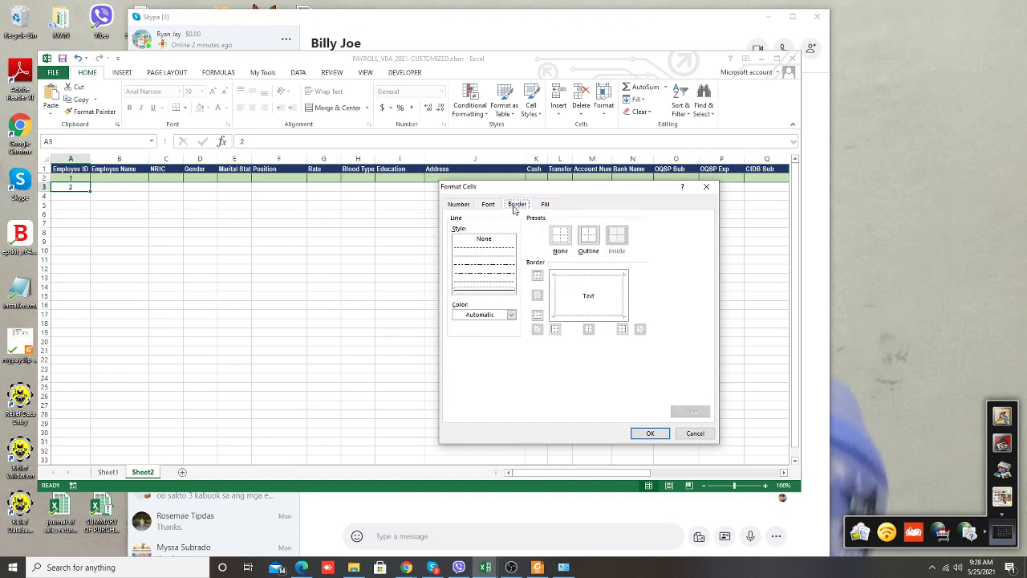
left_click(511, 314)
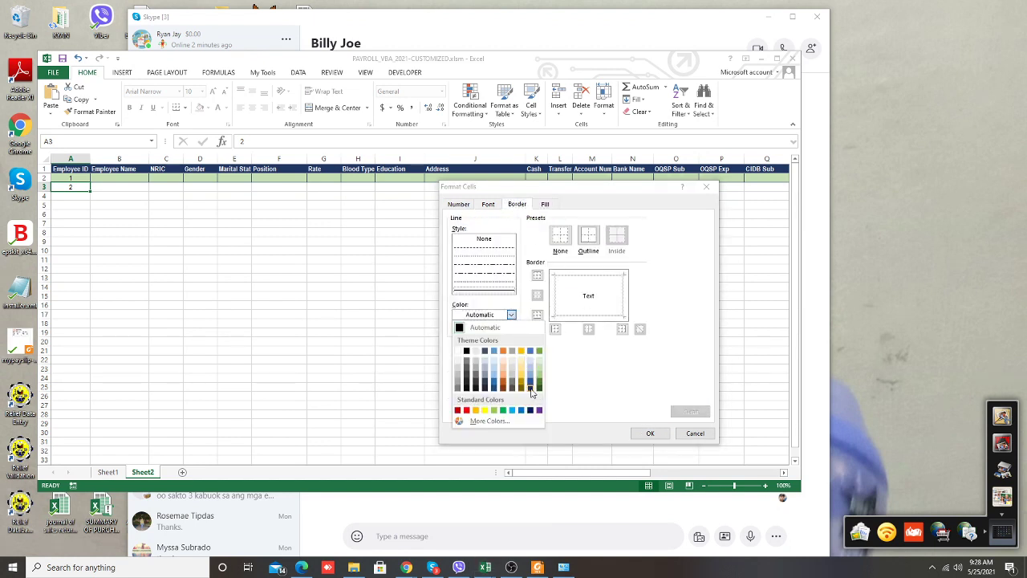
left_click(536, 391)
left_click(589, 239)
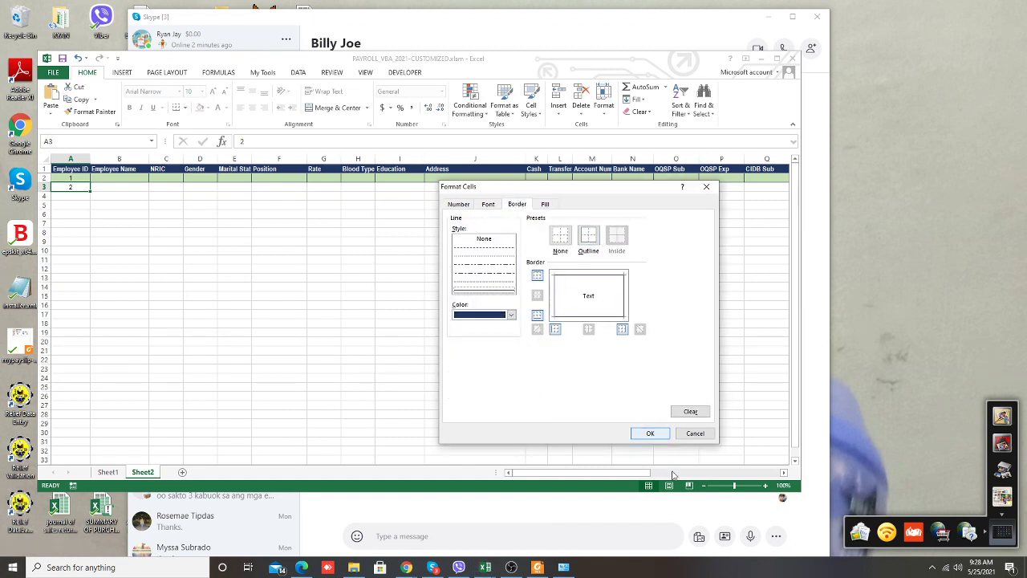
left_click(650, 434)
left_click(612, 422)
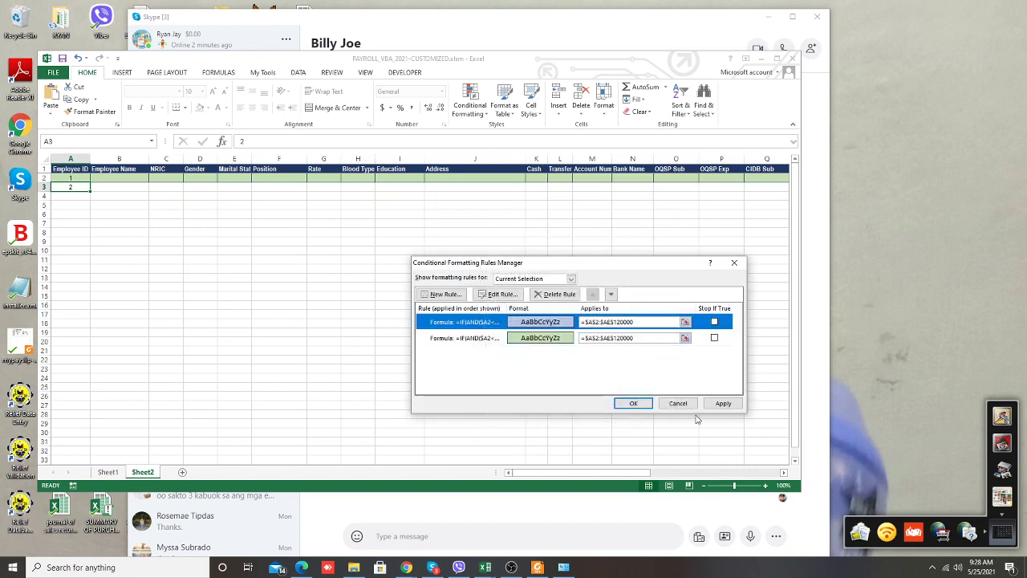
left_click(723, 402)
left_click(633, 402)
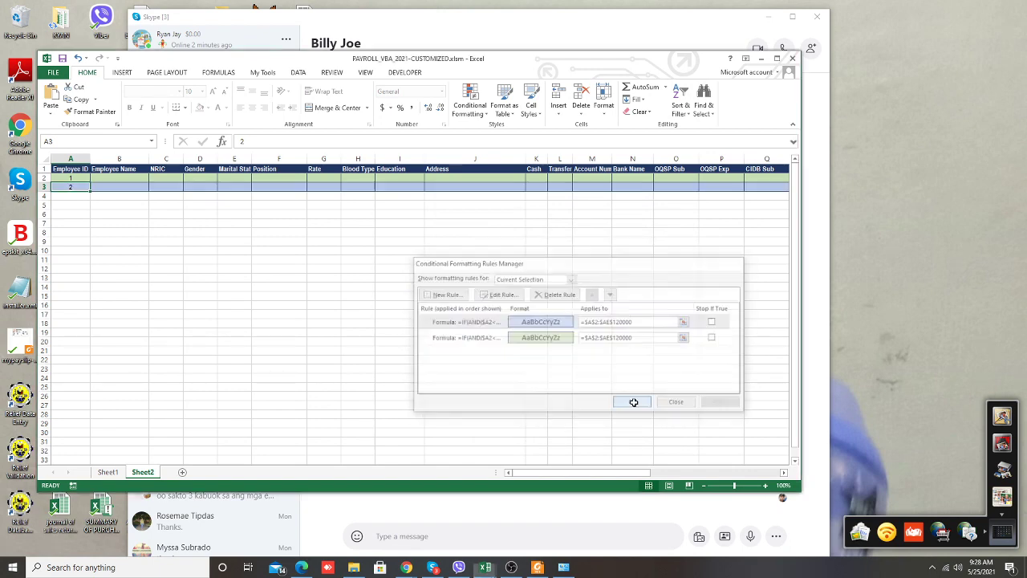
left_click(474, 342)
Turn off Sheet2's gridlines from the View tab
left_click(67, 178)
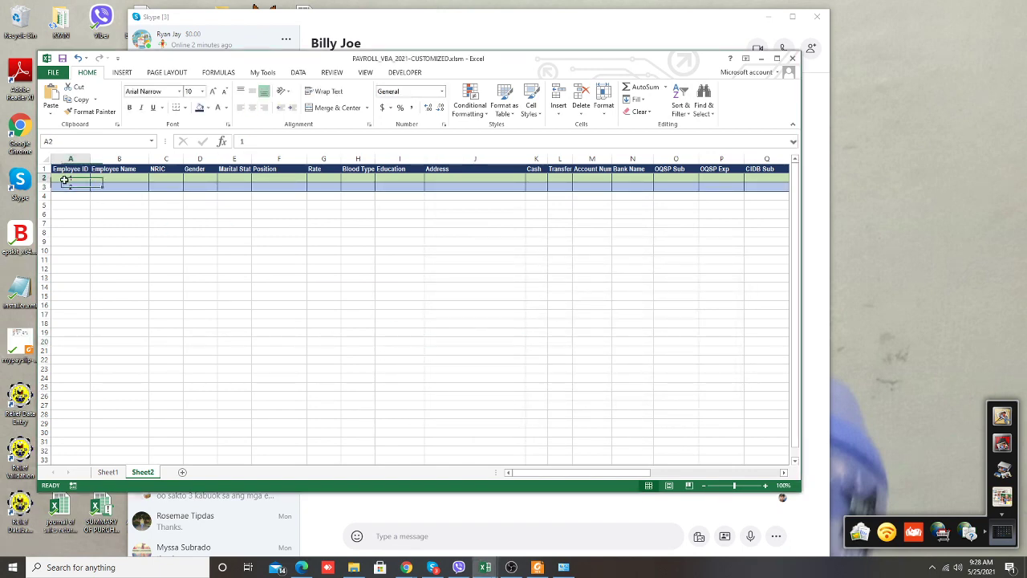
left_click(119, 214)
left_click(374, 74)
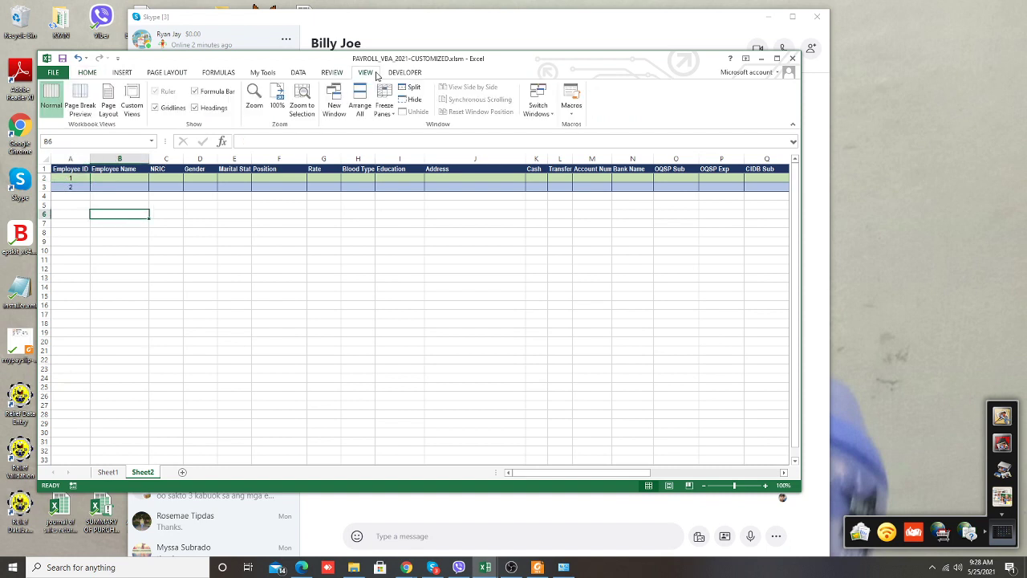
left_click(155, 107)
left_click(278, 296)
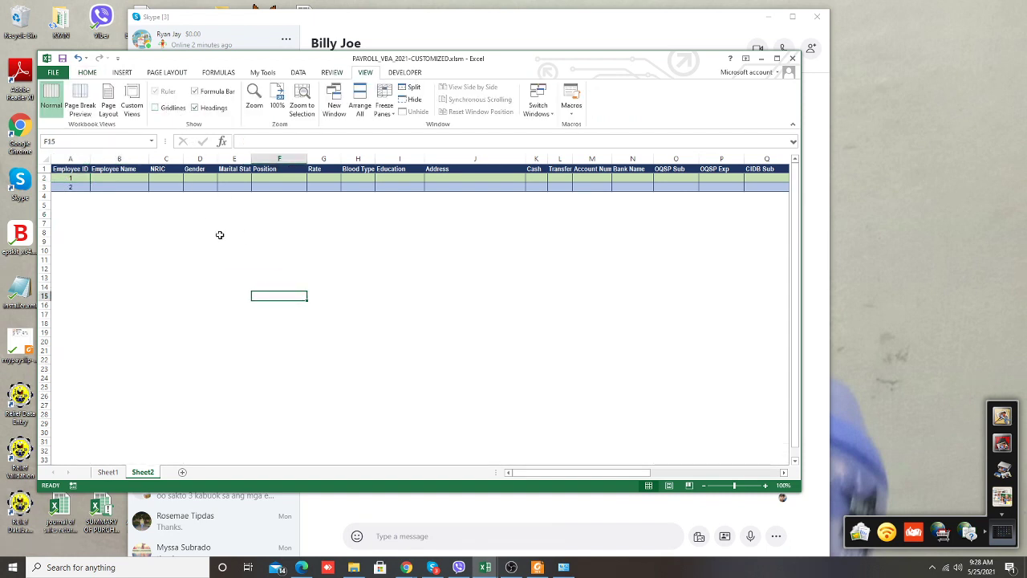
left_click(176, 232)
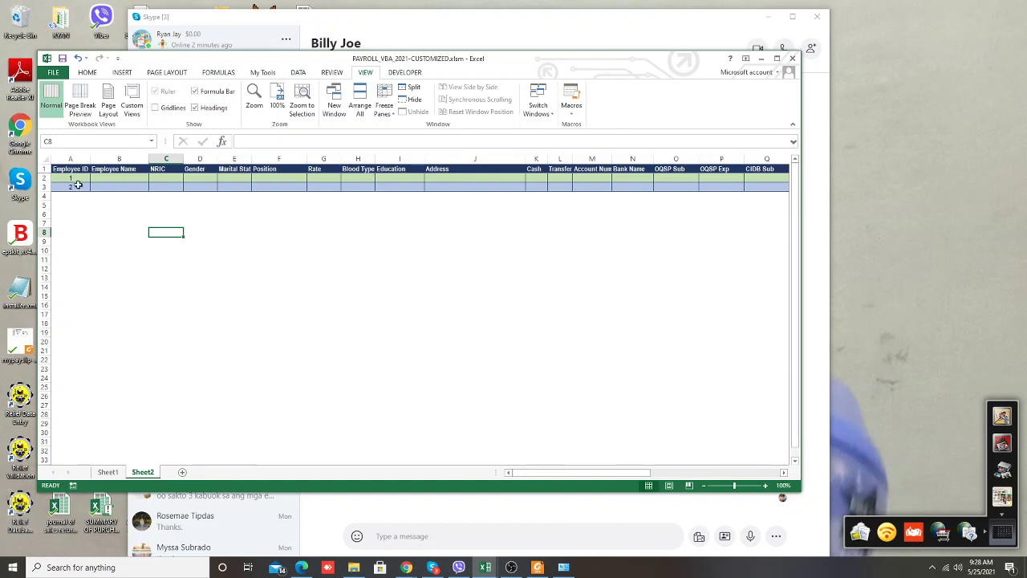
Delete the test records in rows 2–3 and return to the Visual Basic editor
left_click_drag(78, 178, 82, 188)
key("Delete")
left_click(222, 260)
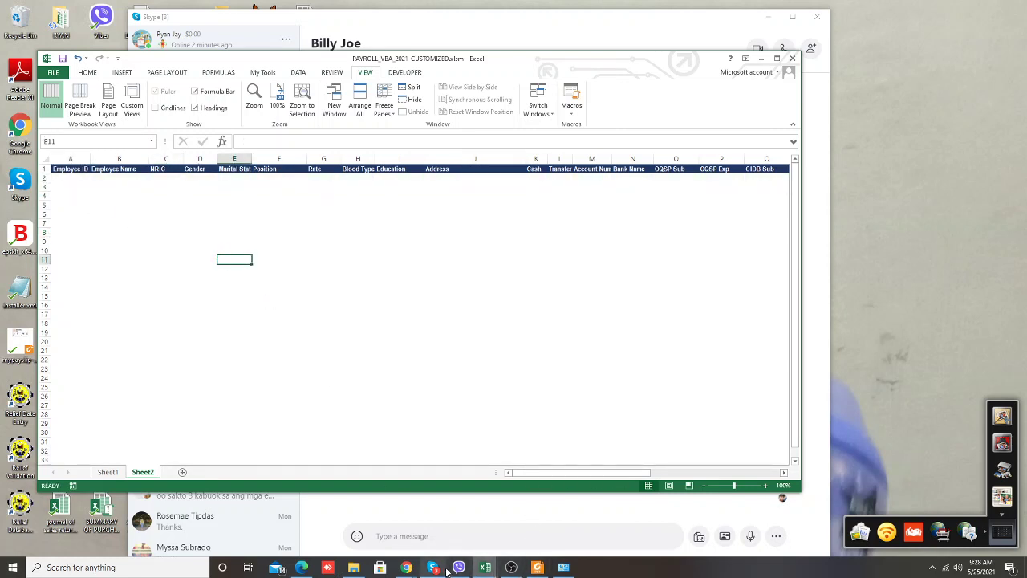
mouse_move(496, 570)
left_click(526, 514)
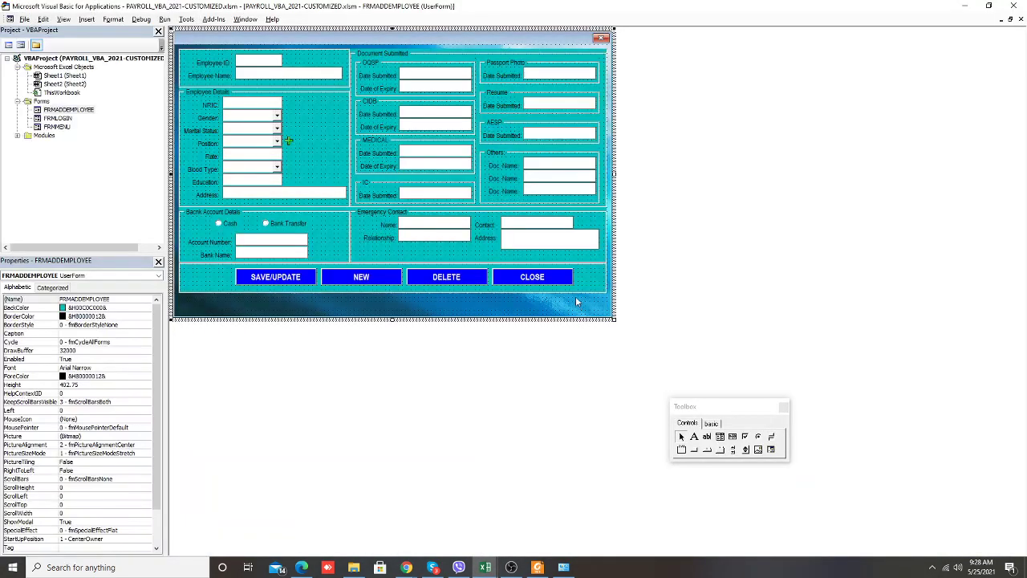
Run FRMADDEMPLOYEE and enter the employee's name, rate, education 'ASD' and address
key("F5")
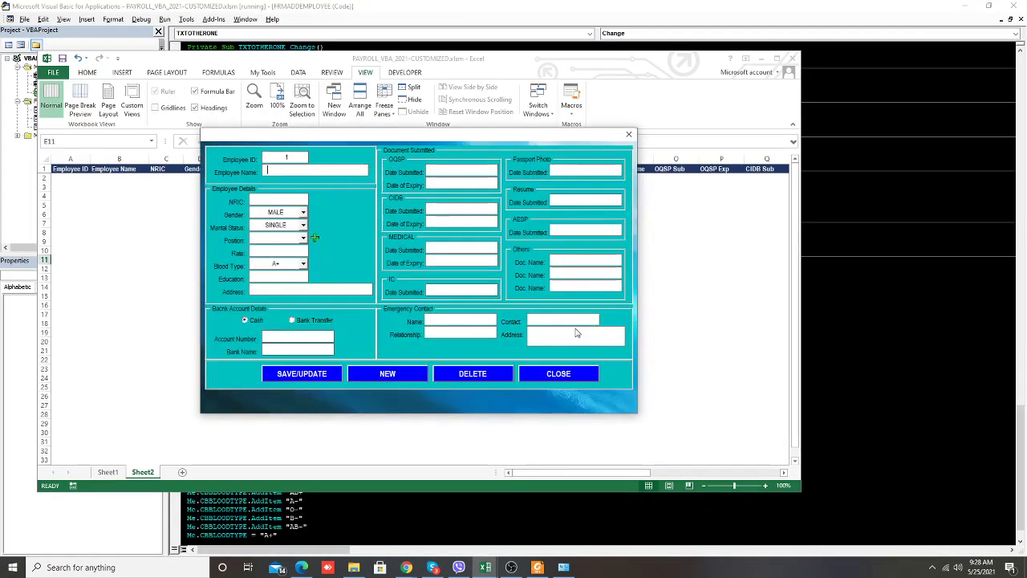
left_click(276, 170)
type("00")
key("Tab")
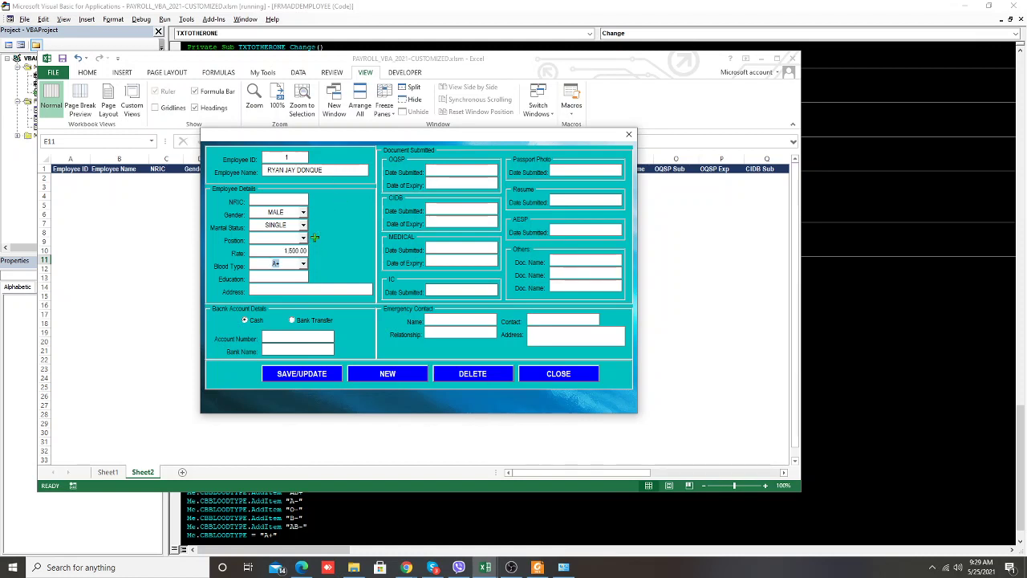
key("Tab")
type("ASD")
key("Tab")
type("ASDASD")
type("1/")
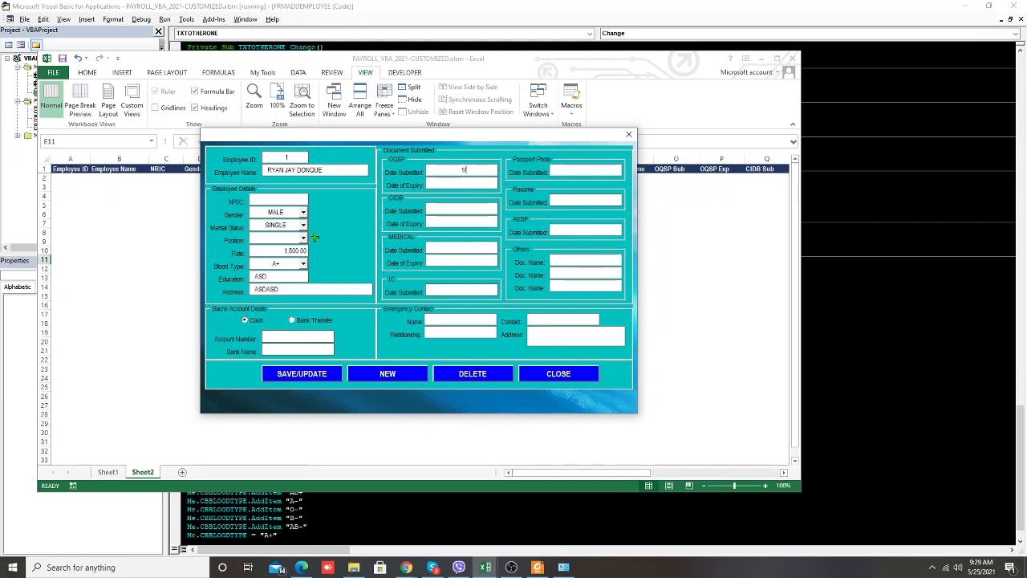
type("2021")
Fill in the document submission dates, running from 1/2/2021 through 1/10/2021
key("Tab")
type("1/2/2021")
key("Tab")
type("1/3/2021")
key("Tab")
type("1/4/2021")
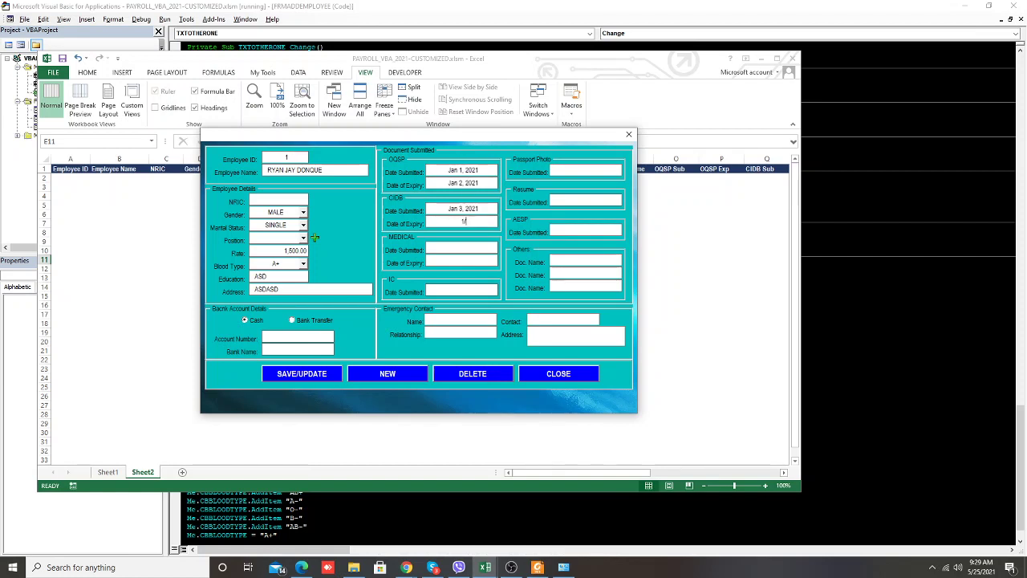
key("Tab")
type("1/5/2021")
key("Tab")
type("1/6/2021")
key("Tab")
type("1/7")
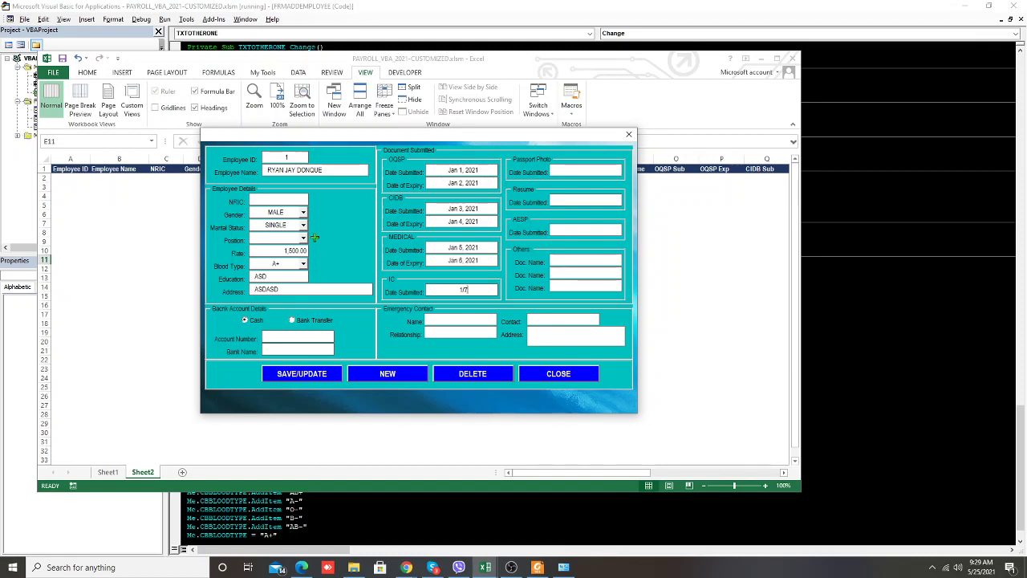
type("/2021")
key("Tab")
type("1/2021")
key("Tab")
type("1")
type("/2021")
key("Tab")
type("1/10/2021")
key("Tab")
type("1")
type("C")
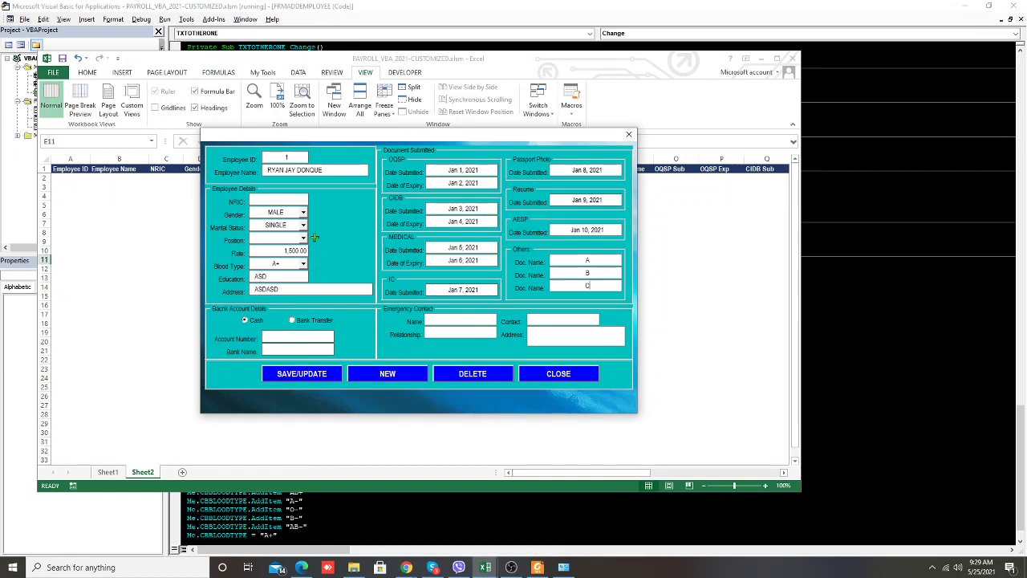
Enter the emergency contact's name and contact number
key("Tab")
type("MATINA")
type("WIFE")
key("Tab")
type("576319")
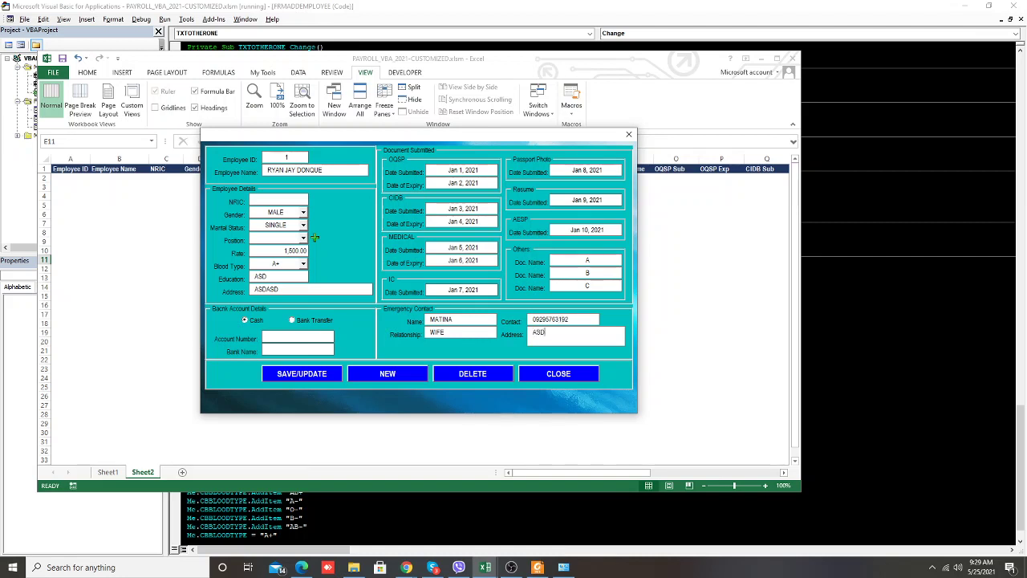
type("ASDA")
Save the record, confirm it landed in Sheet2 row 2, and close the form
left_click(302, 341)
left_click(309, 377)
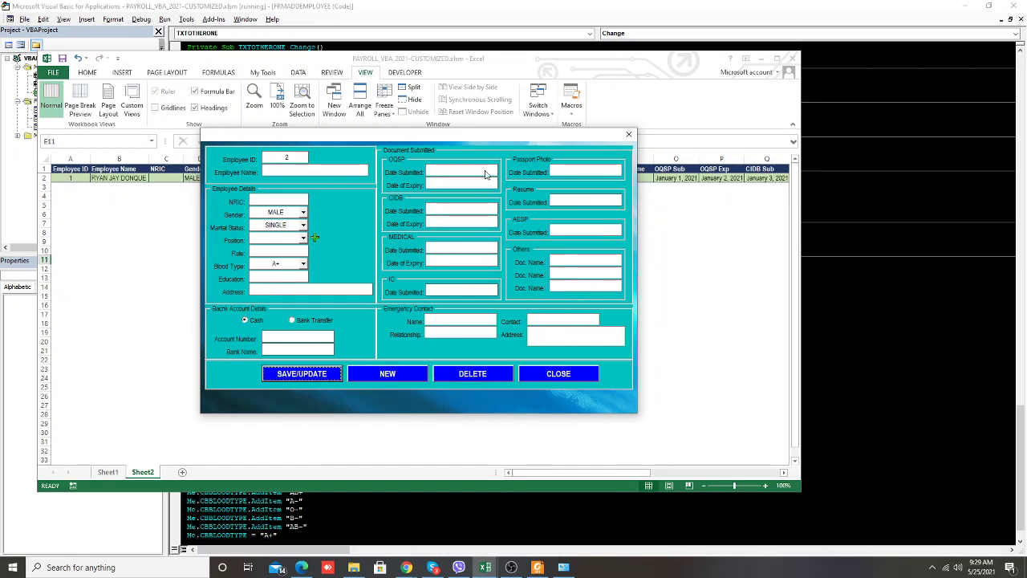
left_click_drag(479, 142, 416, 222)
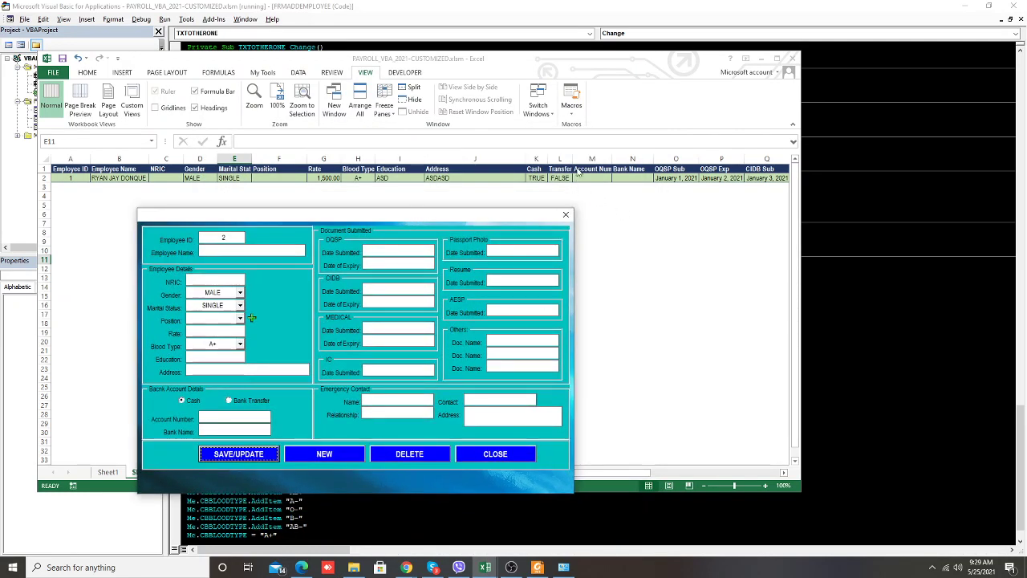
left_click(496, 455)
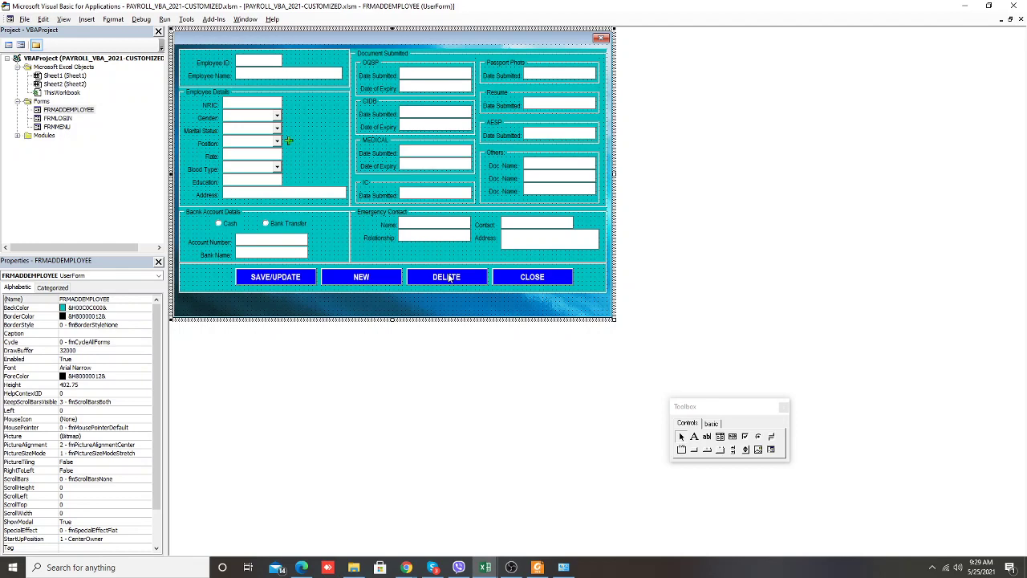
Select the field-reset lines in the CMDSAVEUPDATE_Click routine
left_click(450, 278)
double_click(378, 277)
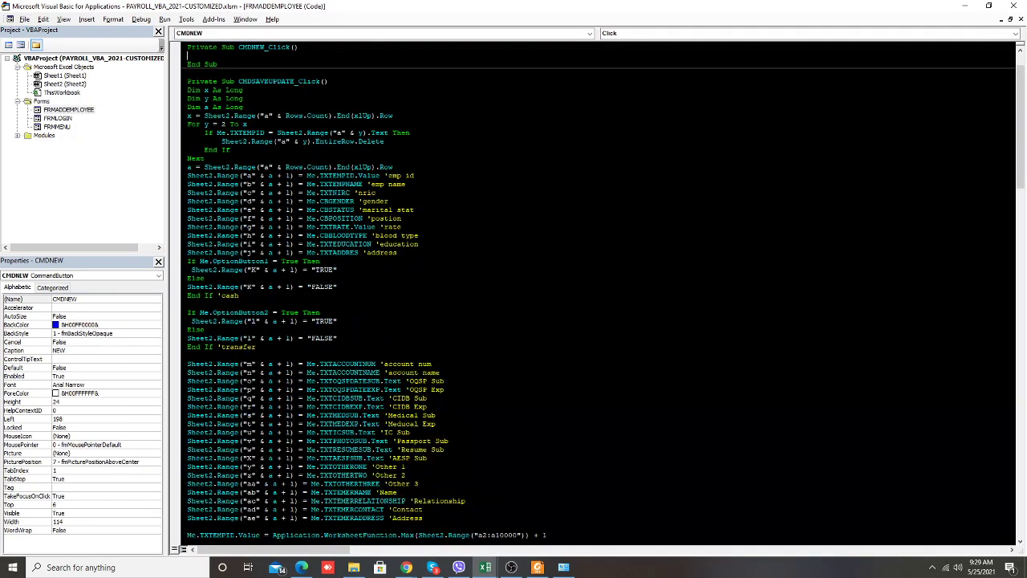
scroll(378, 282, "down", 3)
scroll(378, 282, "down", 3)
scroll(378, 283, "down", 3)
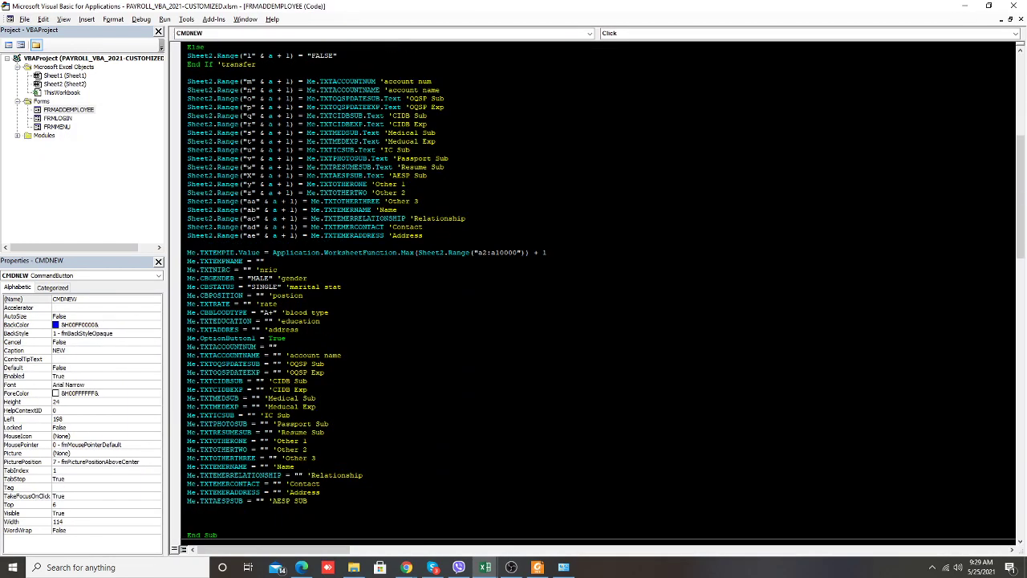
scroll(378, 283, "down", 3)
left_click_drag(307, 424, 159, 178)
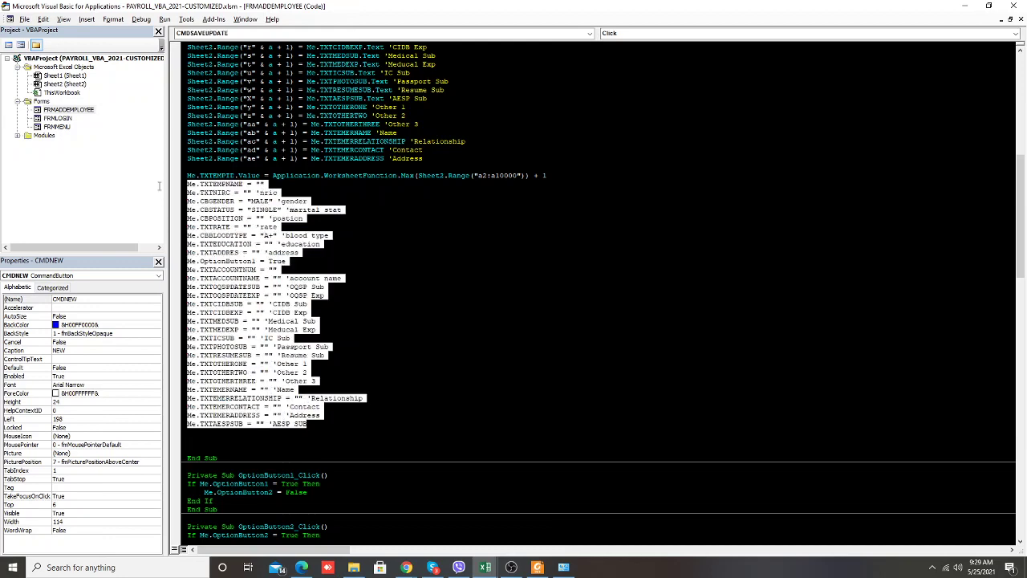
Paste the reset lines into CMDNEW_Click and test NEW, which blanks the form for Employee ID 2
left_click(78, 111)
double_click(76, 112)
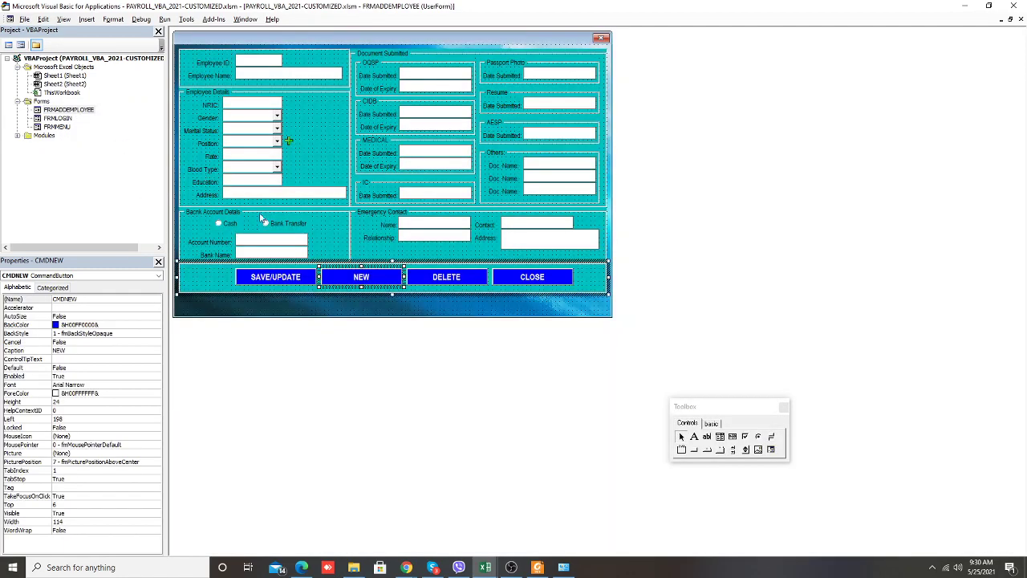
double_click(356, 278)
key("ctrl+v")
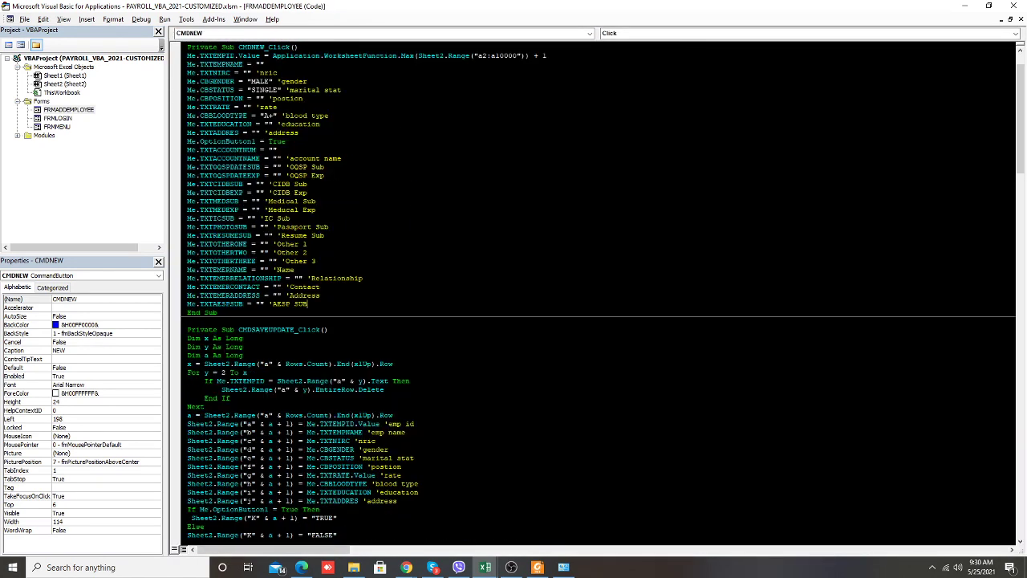
key("F5")
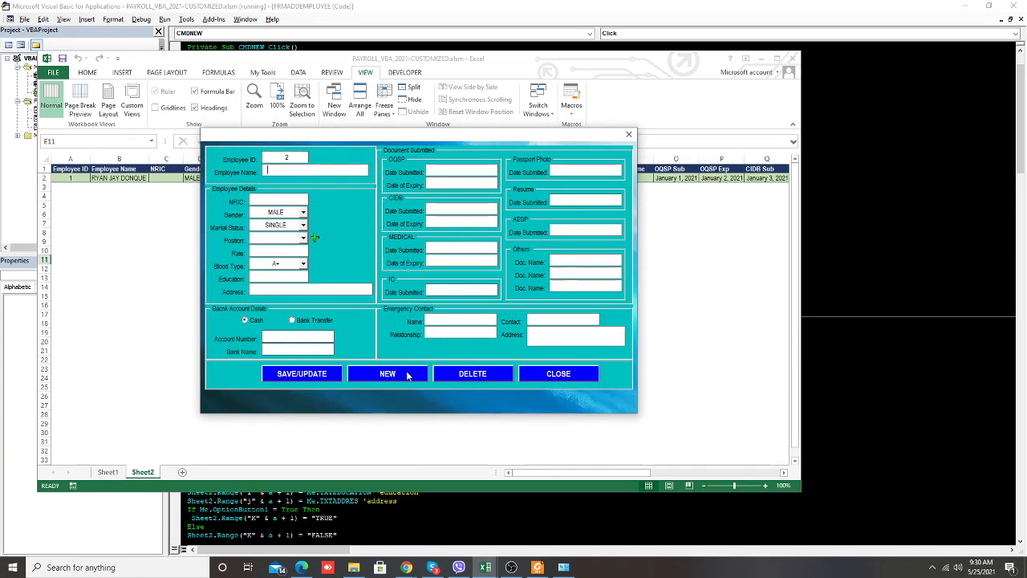
left_click(407, 374)
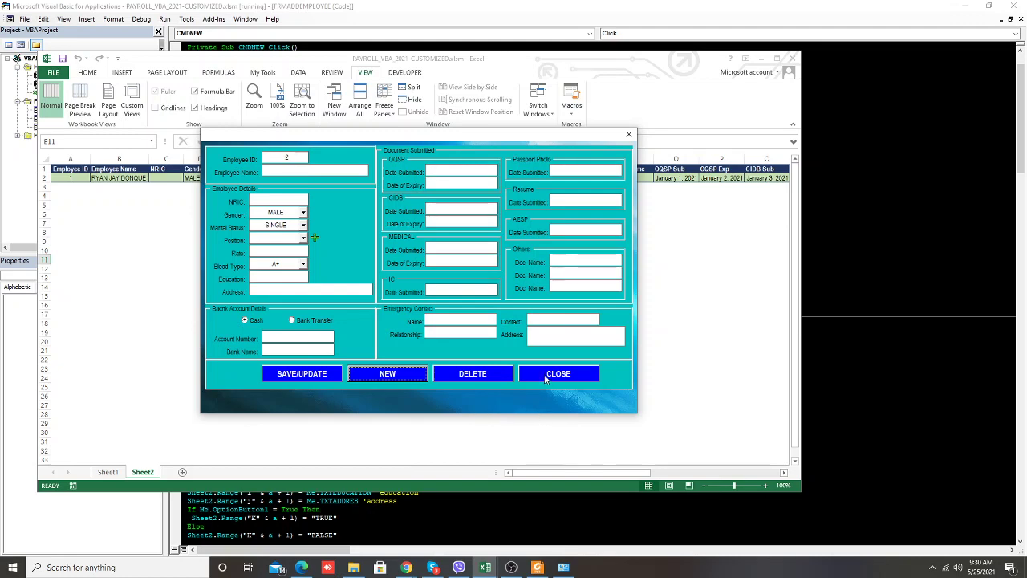
Add 'y = y - 1' after EntireRow.Delete in CMDSAVEUPDATE_Click's loop and select that loop for copying
left_click(545, 376)
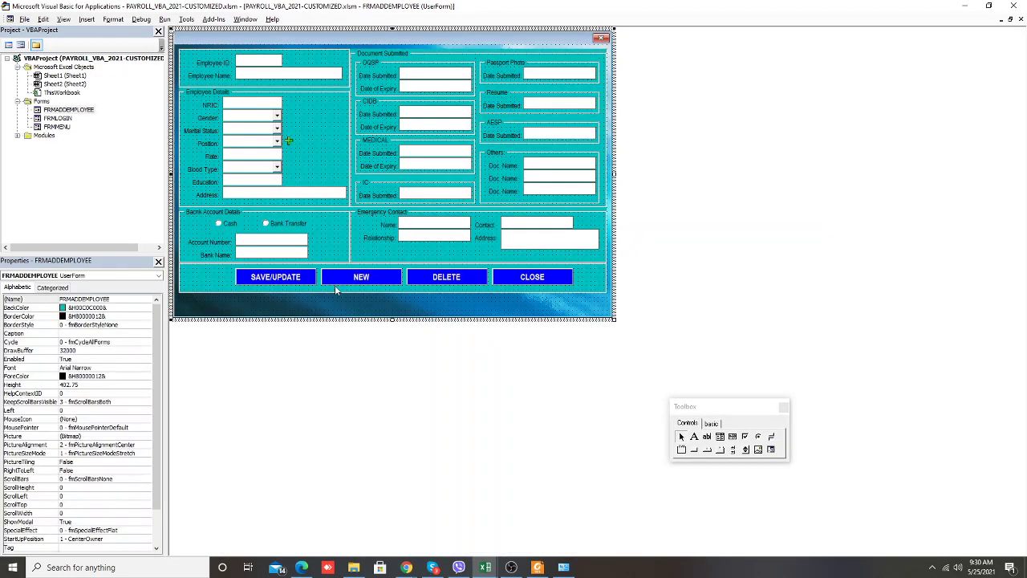
double_click(299, 280)
scroll(598, 289, "up", 5)
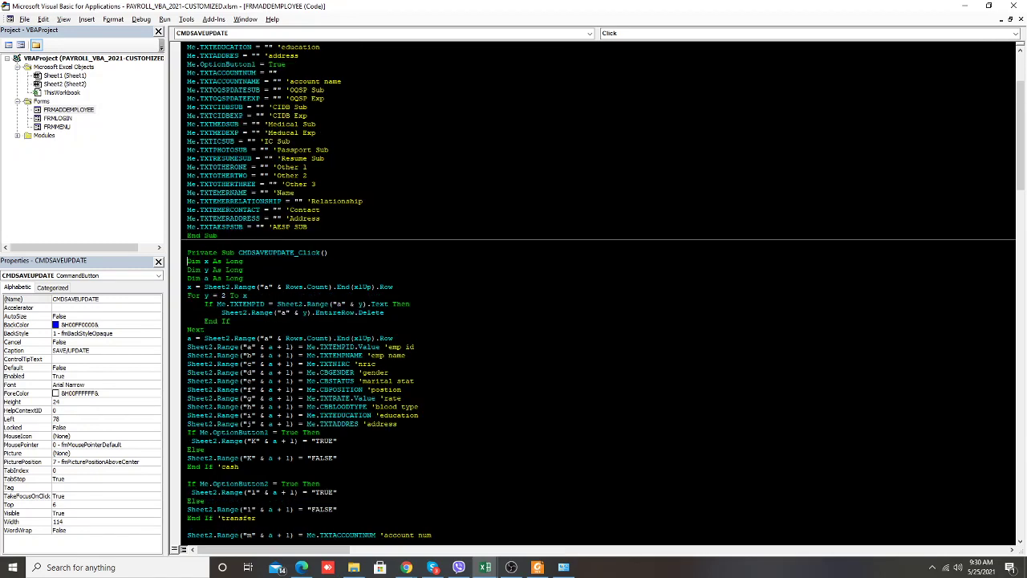
scroll(597, 289, "down", 3)
scroll(597, 289, "down", 2)
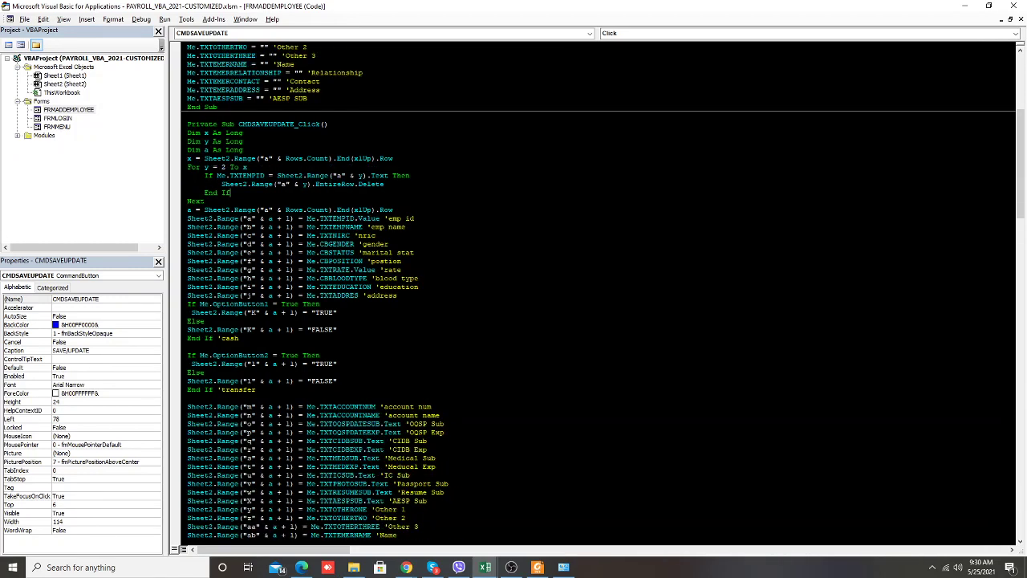
key("Return")
type("Y=Y-1")
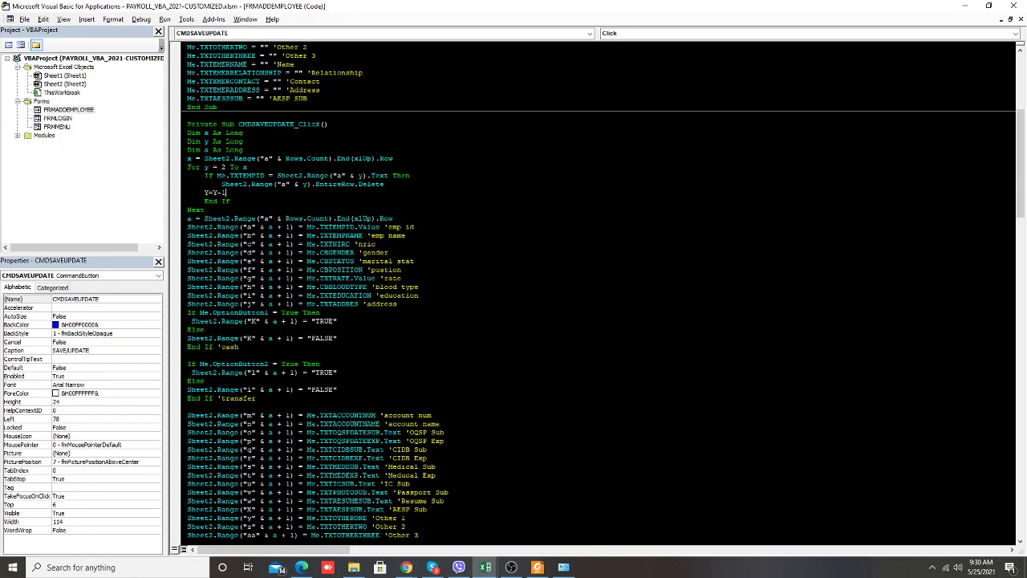
key("Down")
left_click_drag(171, 210, 171, 160)
key("ctrl+c")
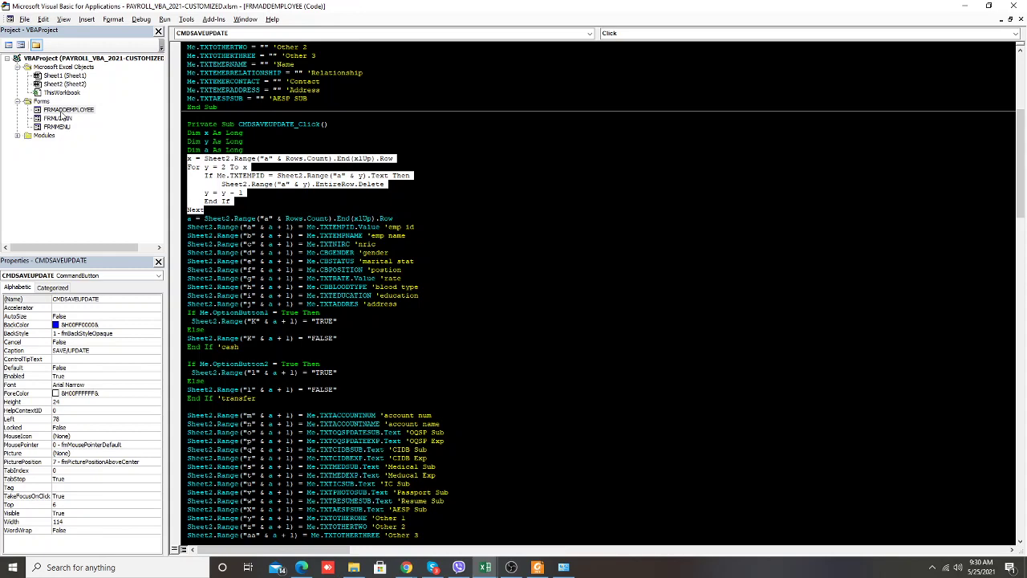
Paste the row-deleting loop into CMDDELETE_Click
double_click(64, 110)
double_click(442, 273)
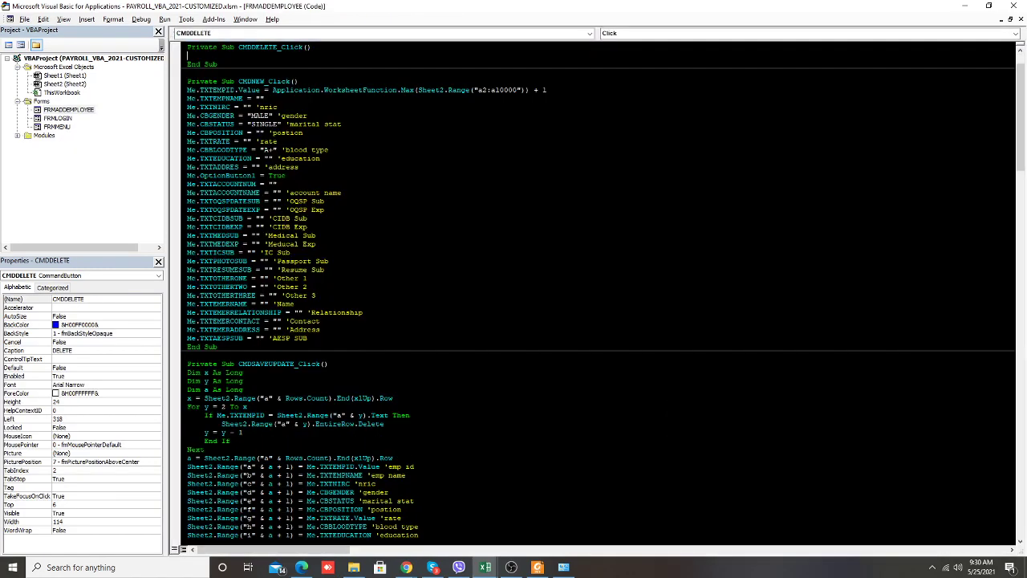
key("ctrl+v")
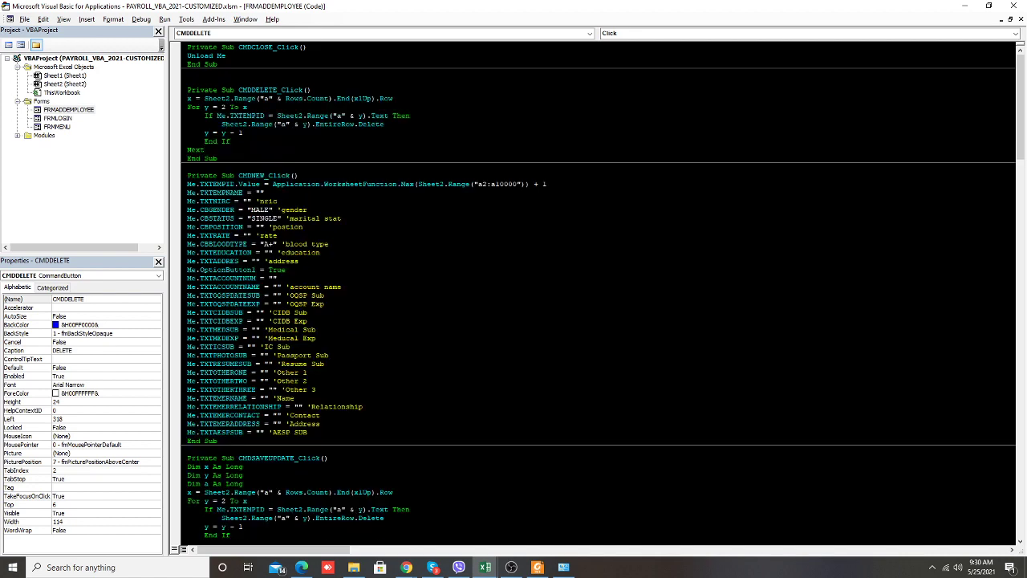
key("Return")
key("Return")
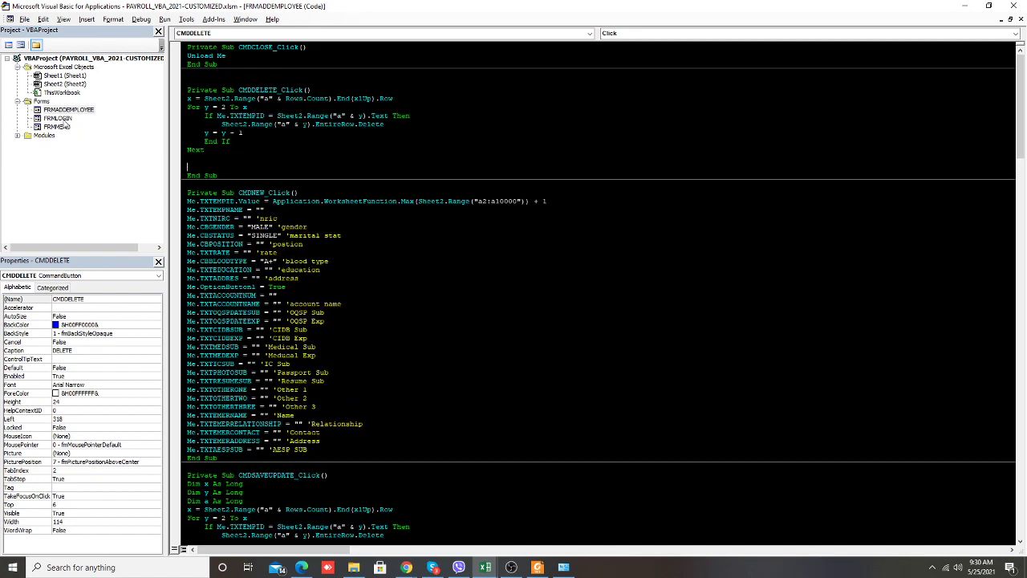
Copy CMDNEW_Click's field-clearing lines after the loop in CMDDELETE_Click, then test-run the form
double_click(69, 109)
double_click(382, 286)
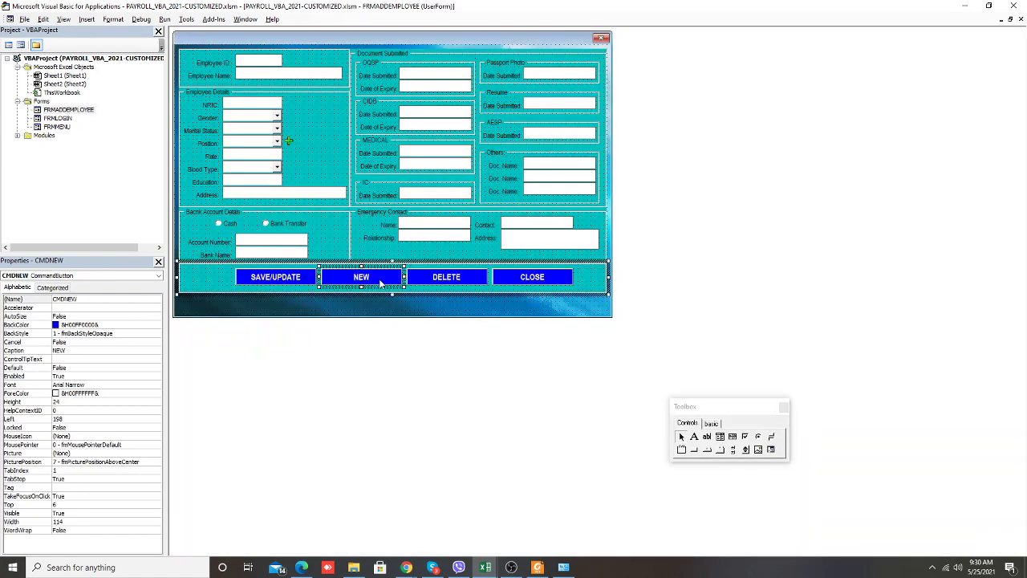
left_click_drag(308, 304, 164, 110)
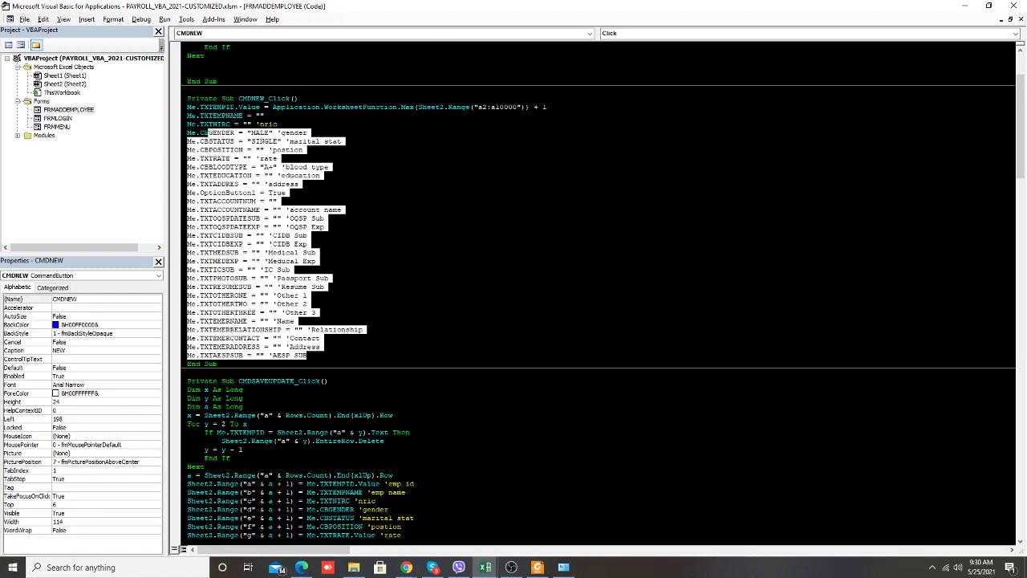
double_click(65, 110)
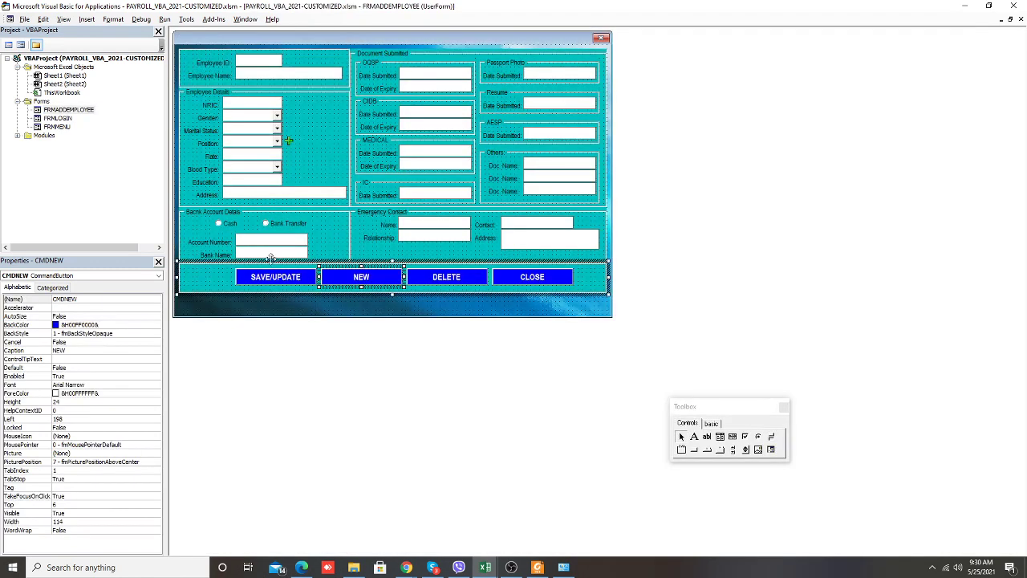
double_click(442, 339)
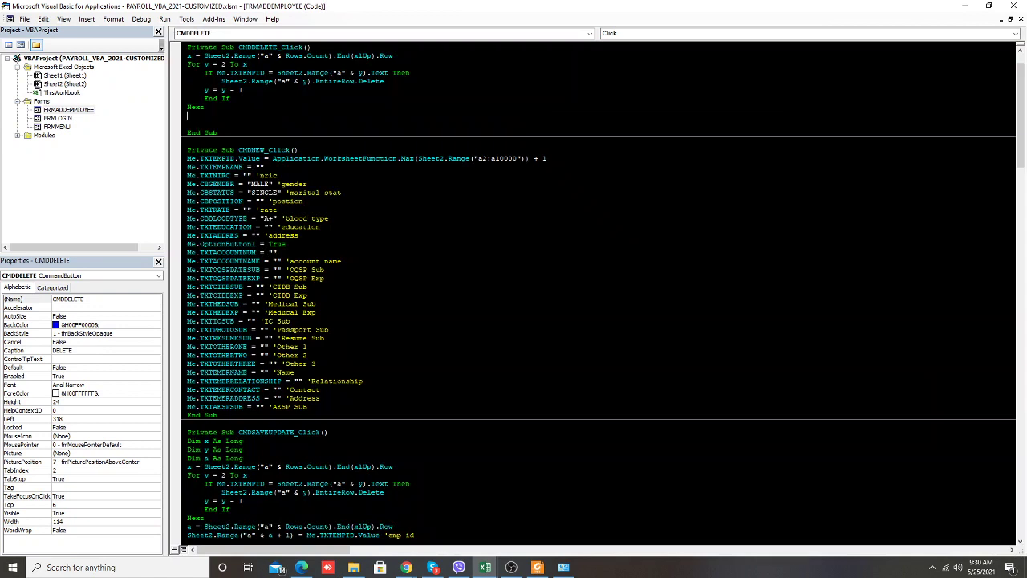
key("ctrl+v")
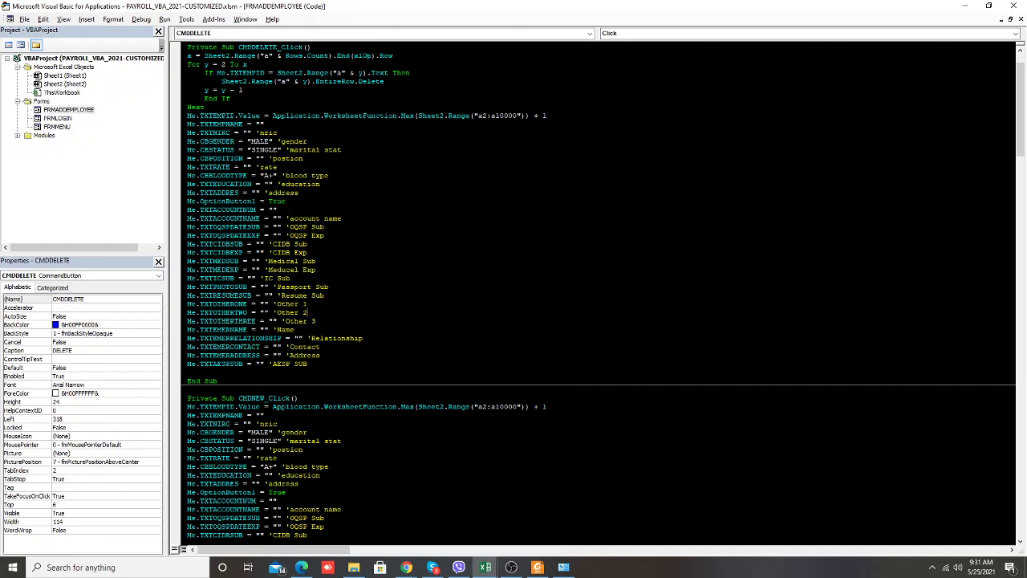
key("F5")
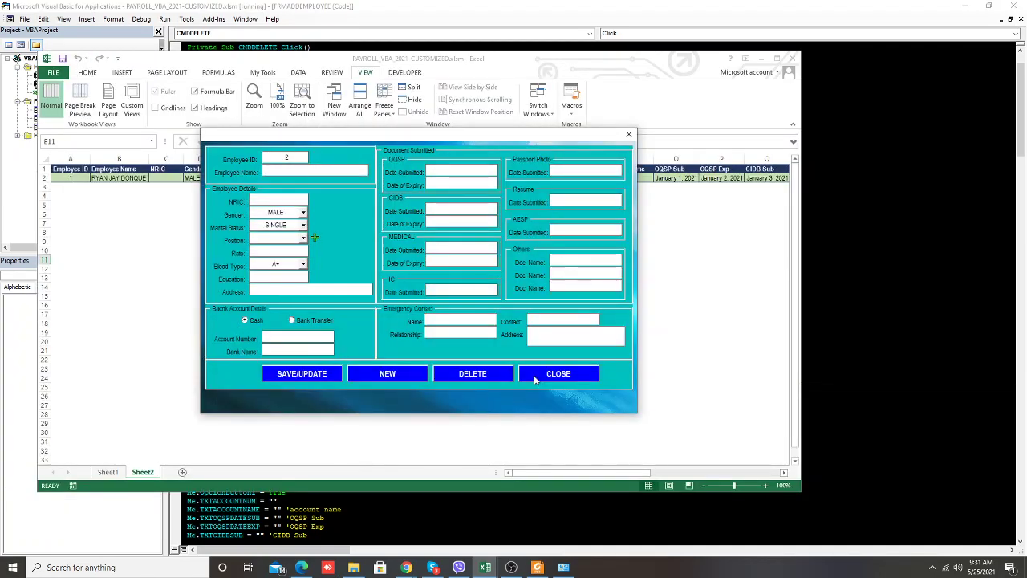
left_click(536, 379)
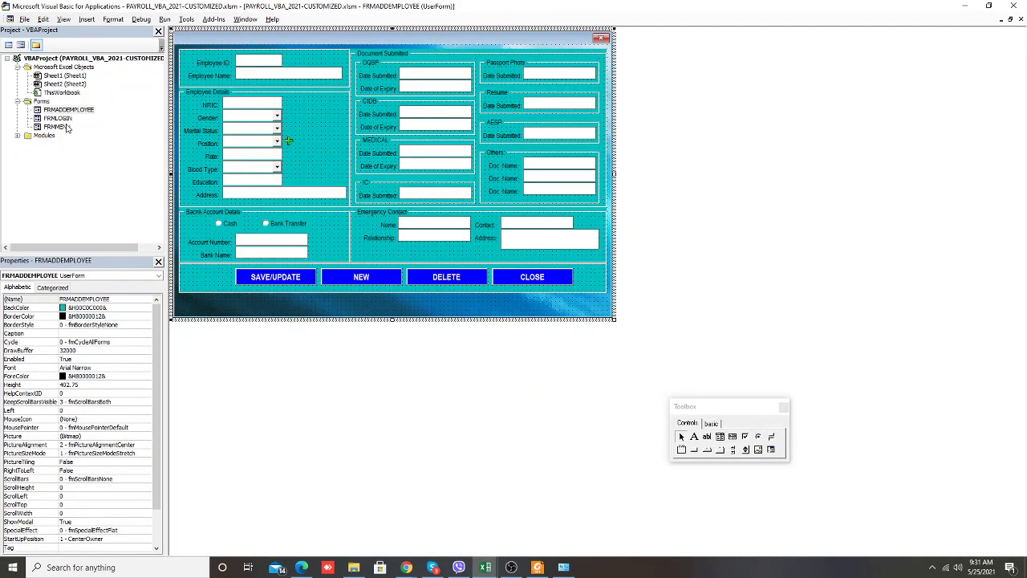
Create an empty UserForm_Click in FRMMENU's code and switch back to the payroll workbook
double_click(58, 127)
left_click(522, 284)
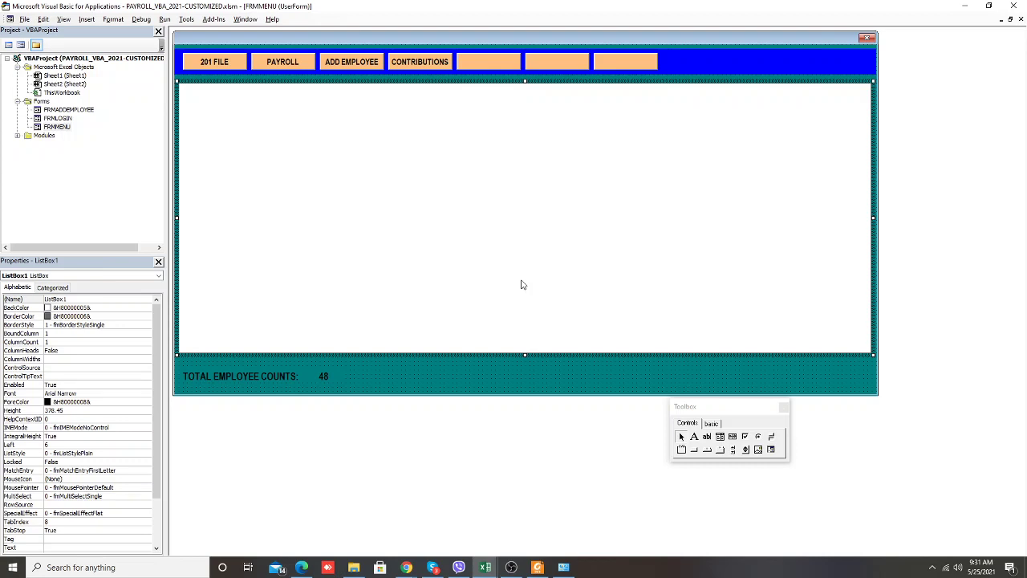
left_click(574, 382)
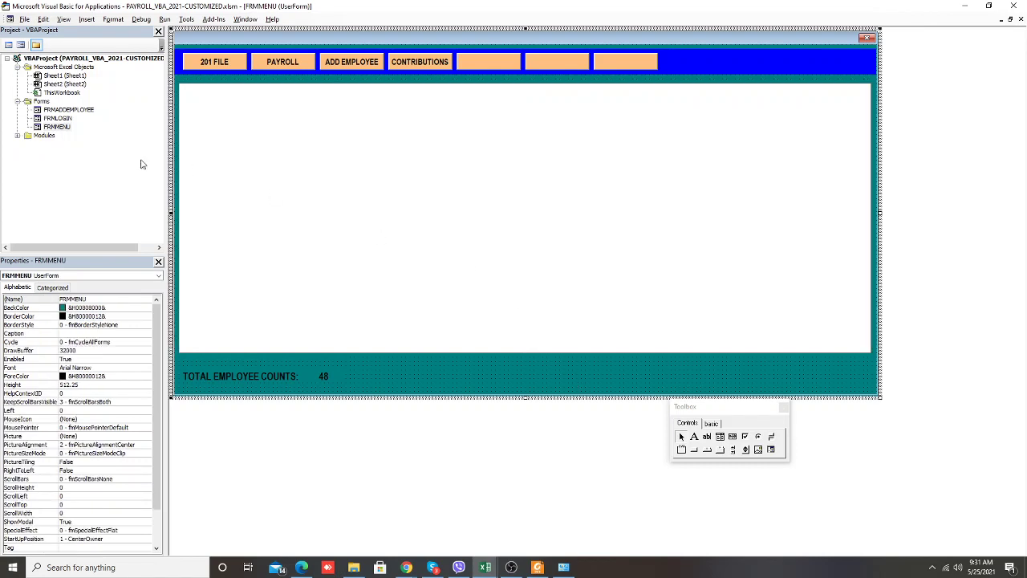
double_click(563, 390)
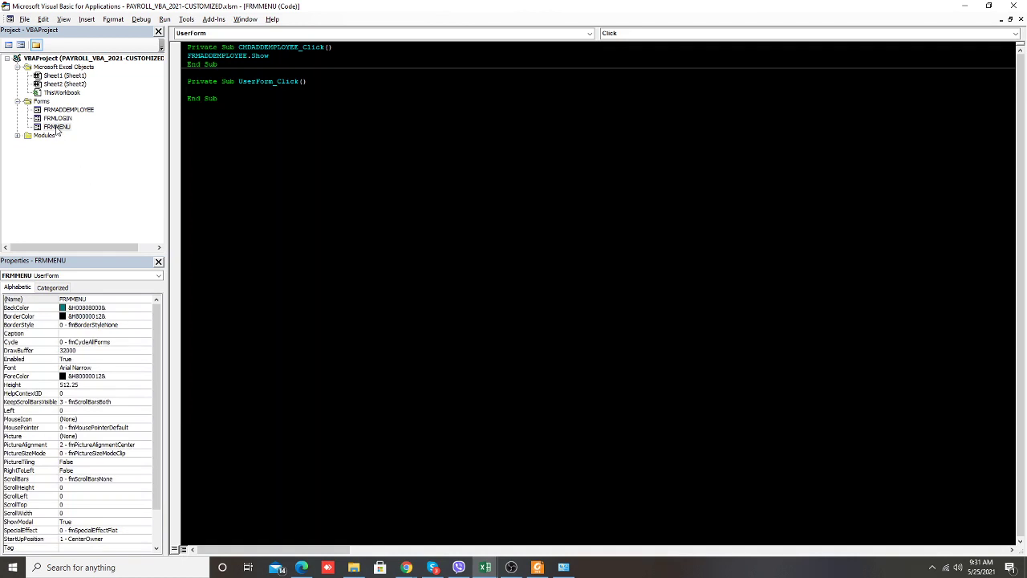
left_click(485, 568)
left_click(406, 527)
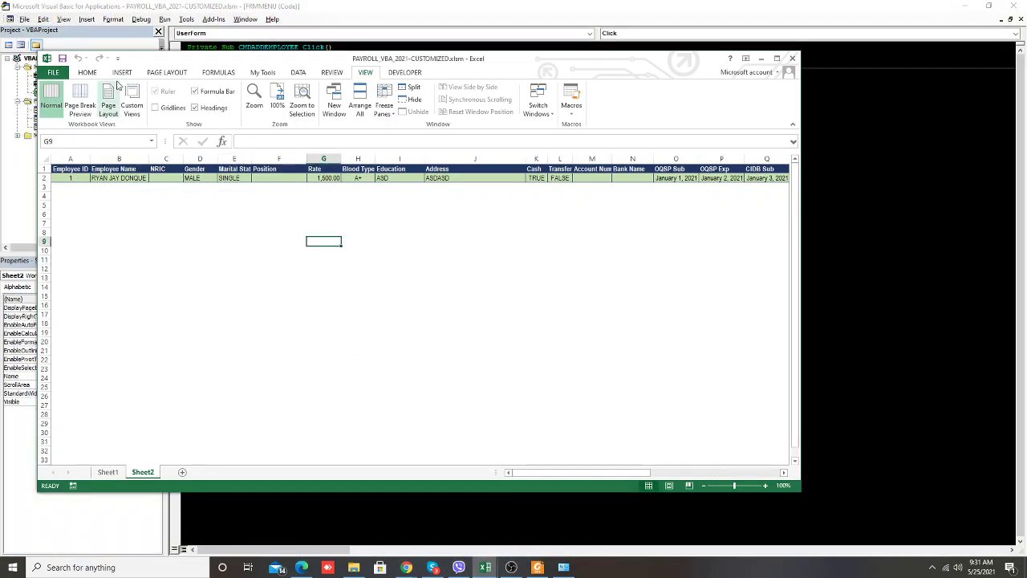
Start a new defined name in Name Manager called 201_FILE
left_click(217, 74)
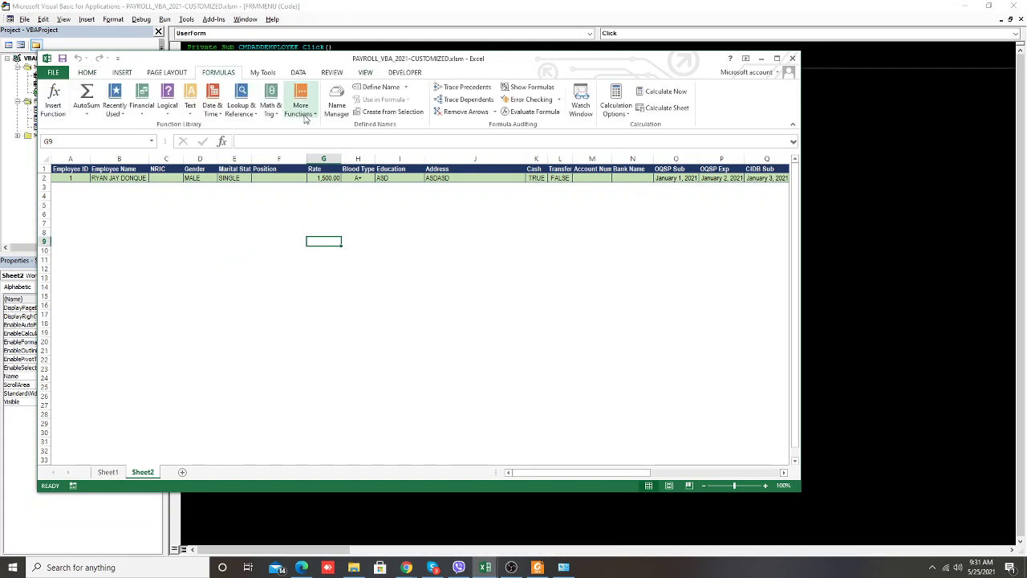
left_click(336, 106)
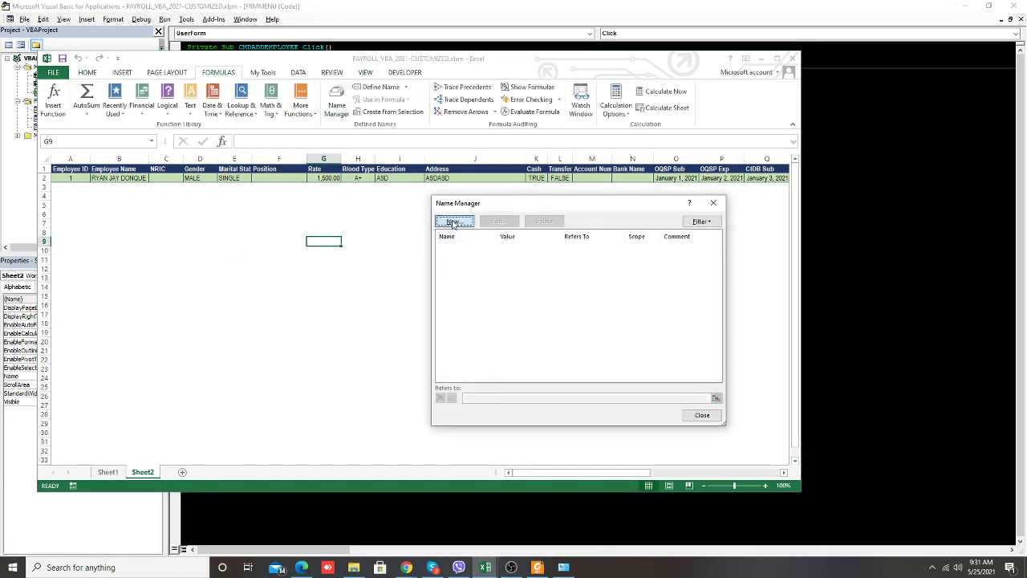
left_click(454, 222)
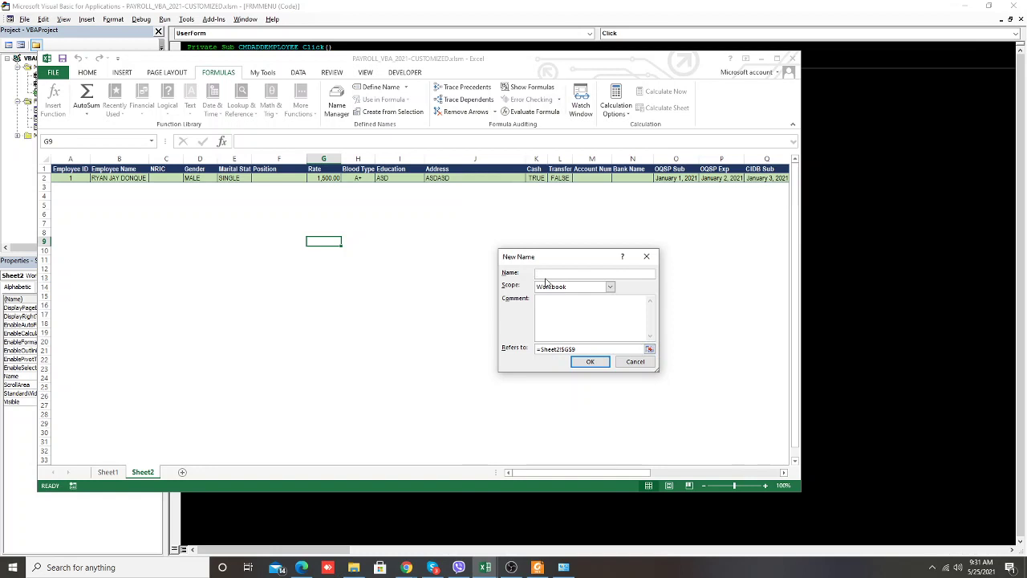
type("201_FILE")
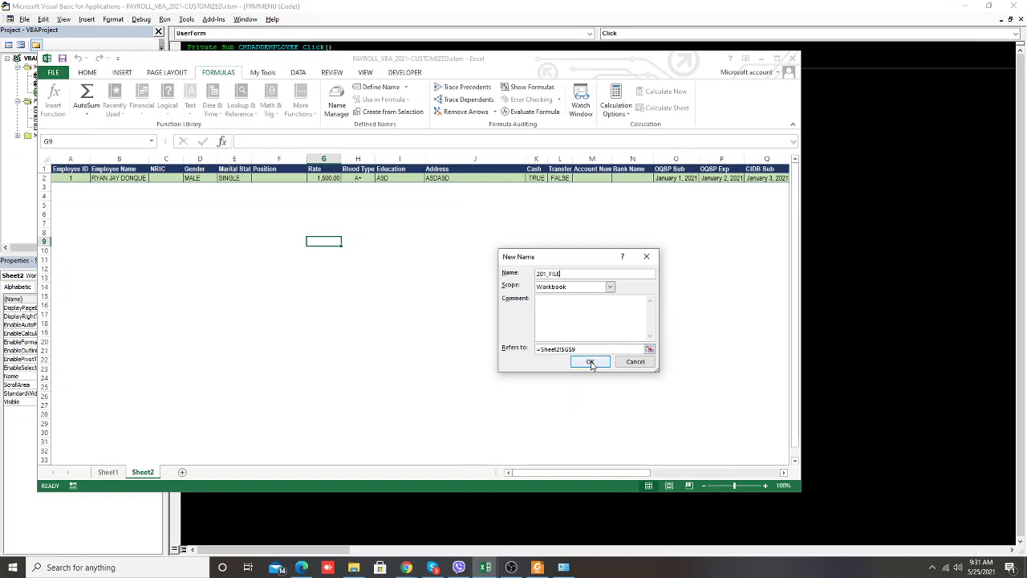
key("Tab")
key("Tab")
key("Tab")
Set Refers to =OFFSET(Sheet2!$A$1,1,0,COUNTA(Sheet2!$A$1:$A$21000)-1,1) and confirm; Excel rejects the name
type("=Off")
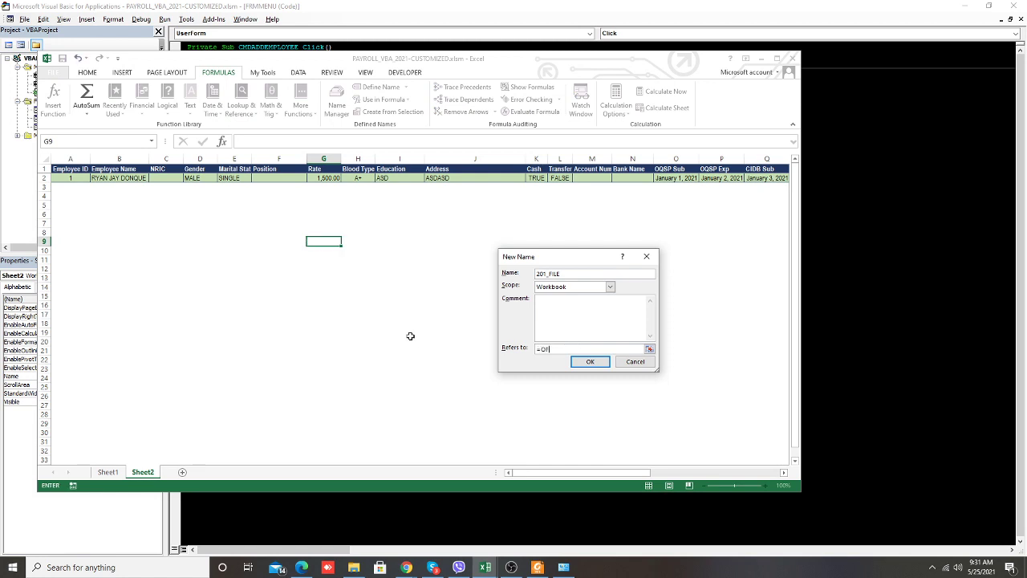
key("BackSpace")
key("BackSpace")
type("offs")
left_click(74, 169)
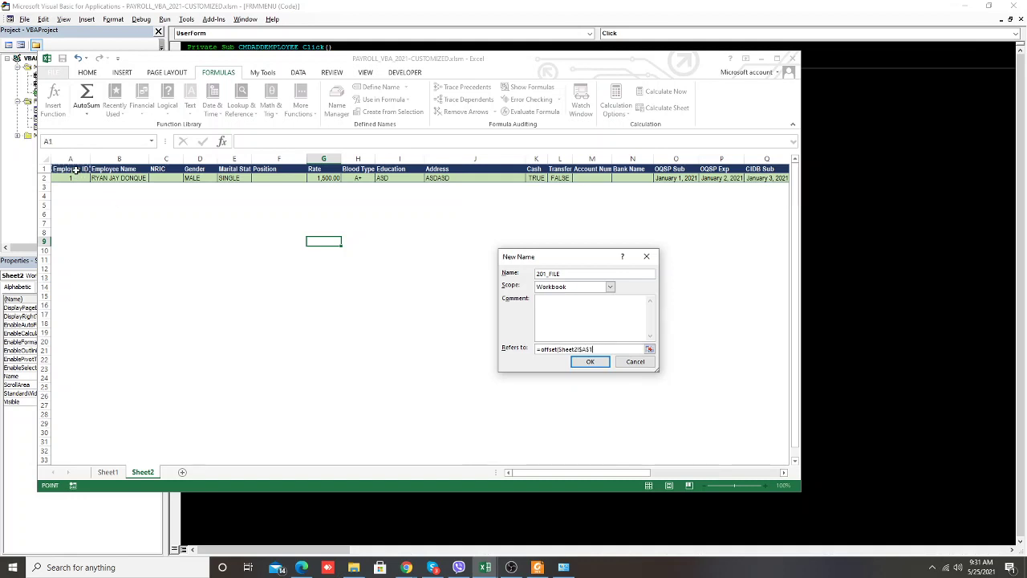
type(",1")
type(",0,c")
type("ount")
type("ount")
type("(")
left_click_drag(69, 172, 71, 351)
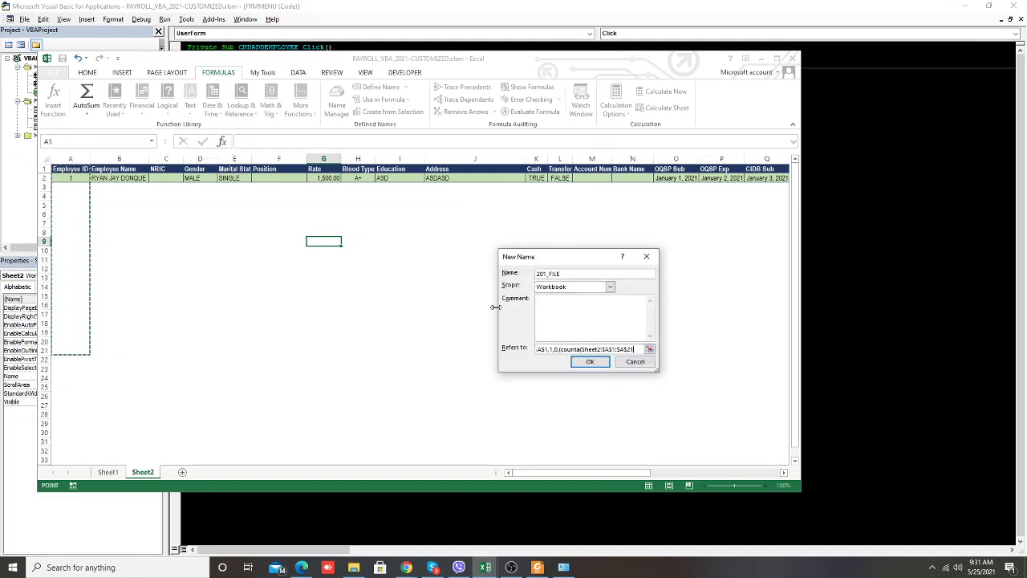
type("000")
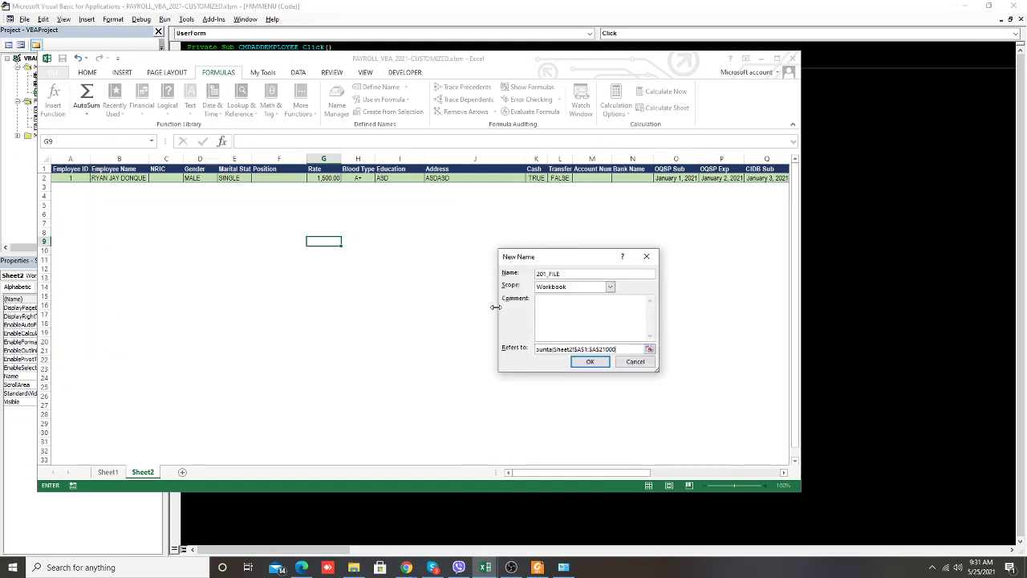
type(")-1,1")
key("Return")
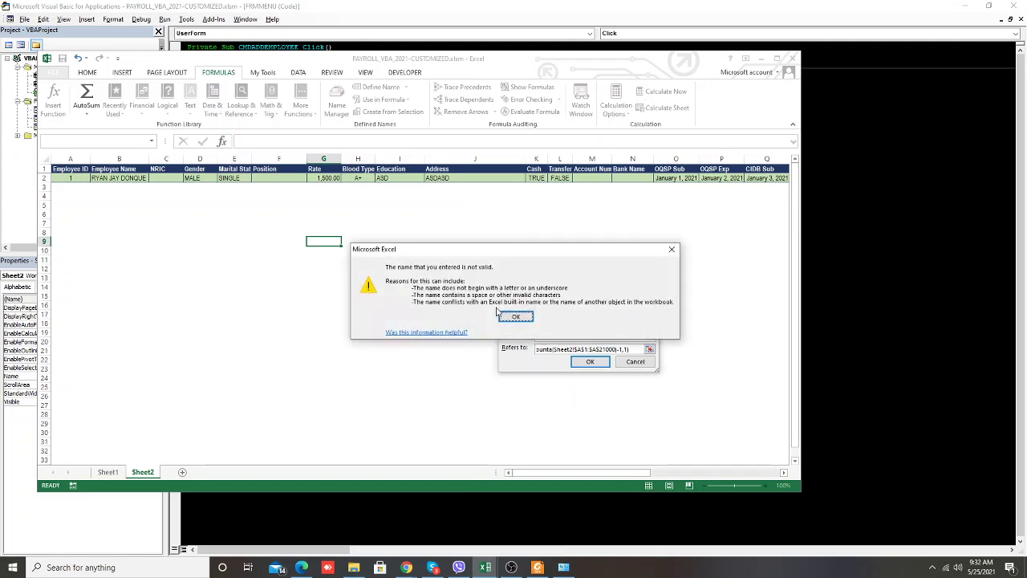
Replace the rejected name with employee_list and confirm, dismissing the formula error
left_click(514, 316)
left_click(566, 274)
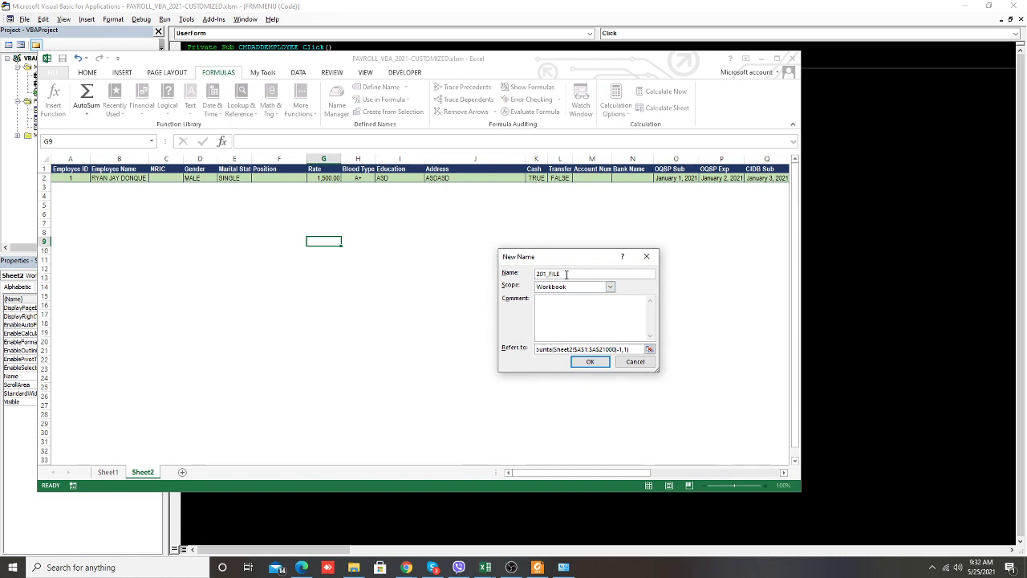
double_click(567, 274)
type("e")
type("mployee_lis")
type("t")
key("Return")
left_click(492, 335)
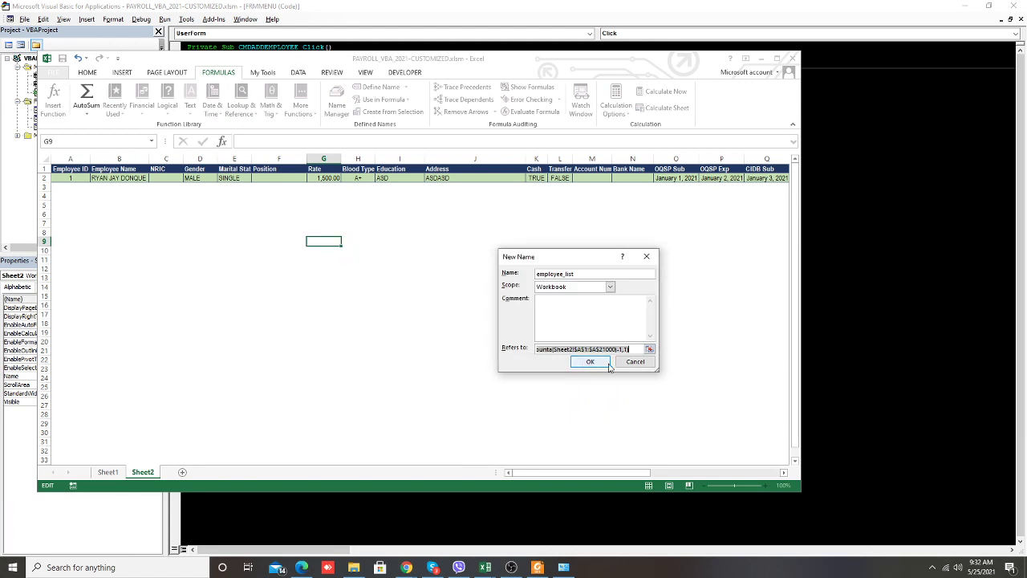
Remove the stray space before COUNTA in the Refers to formula and save employee_list
left_click(633, 350)
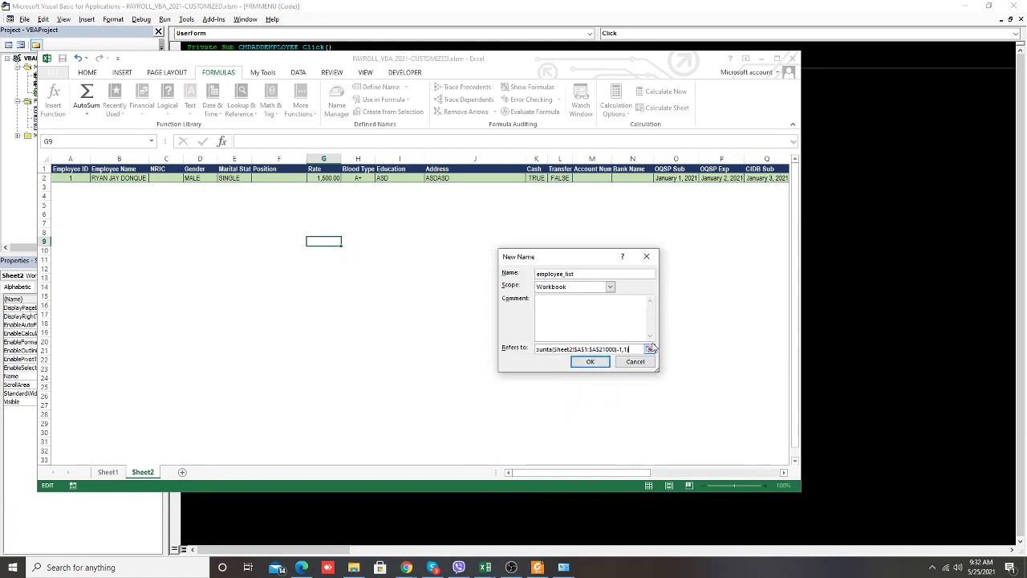
left_click_drag(658, 302, 841, 347)
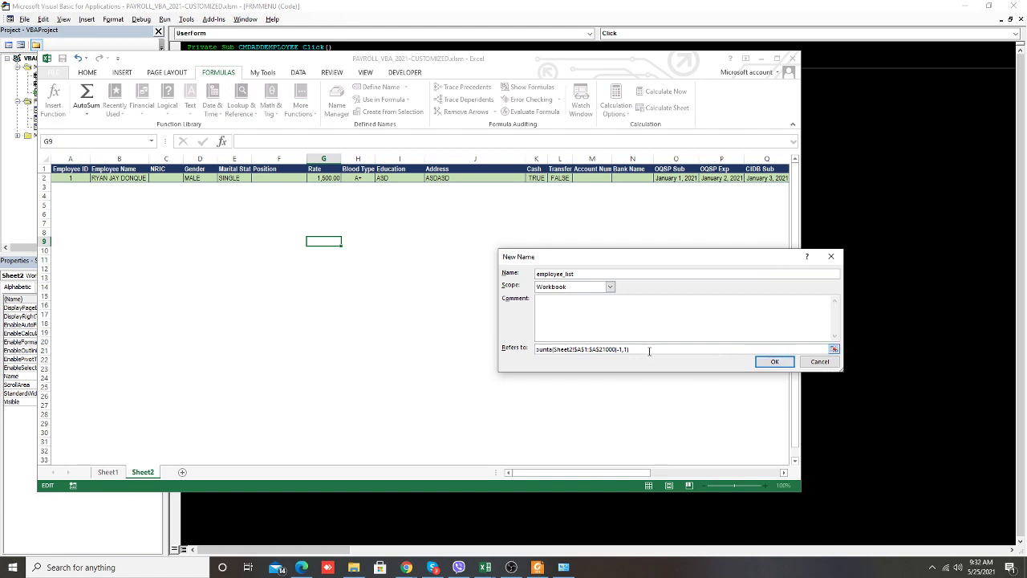
left_click(566, 349)
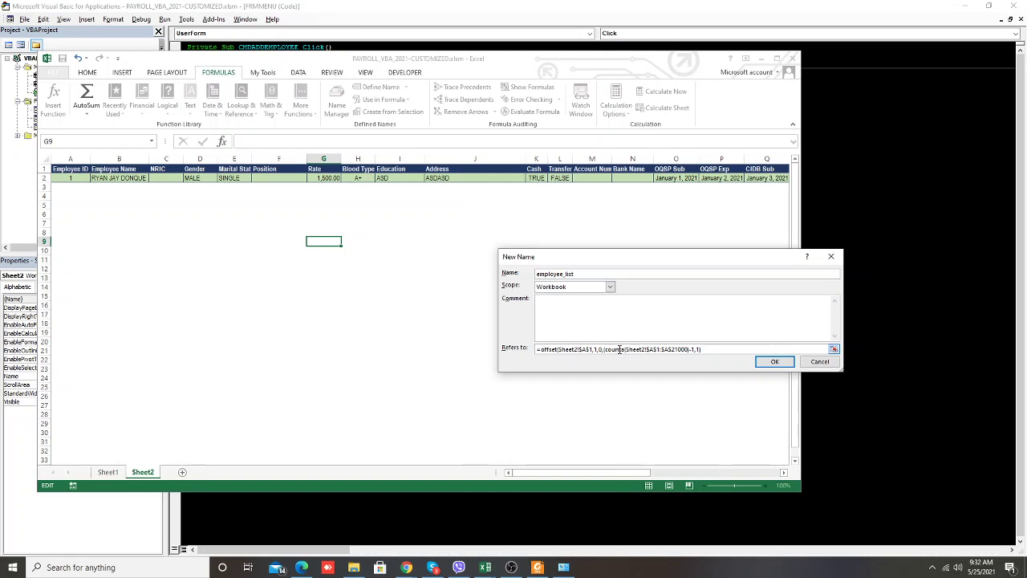
key("BackSpace")
key("Return")
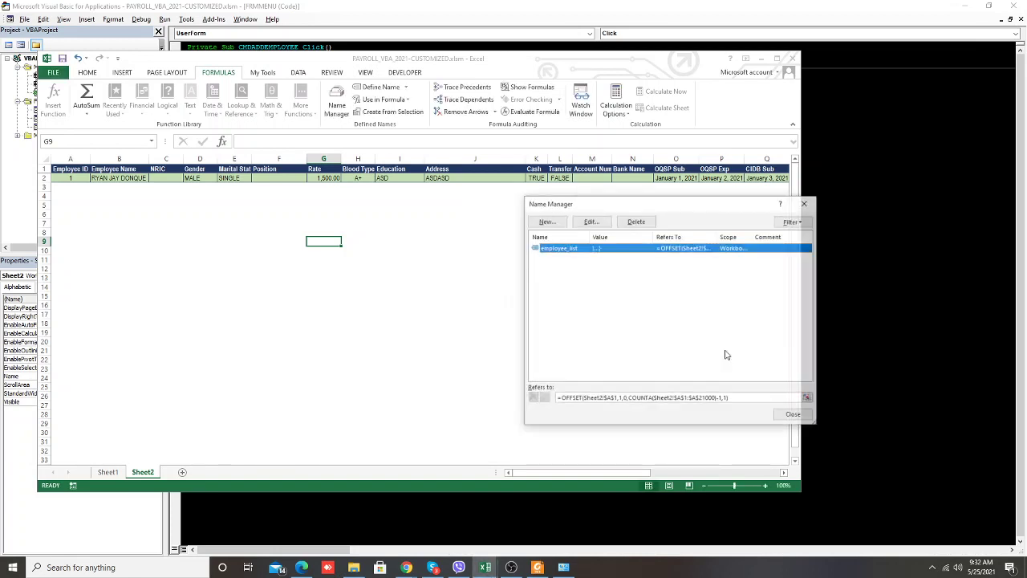
left_click(743, 398)
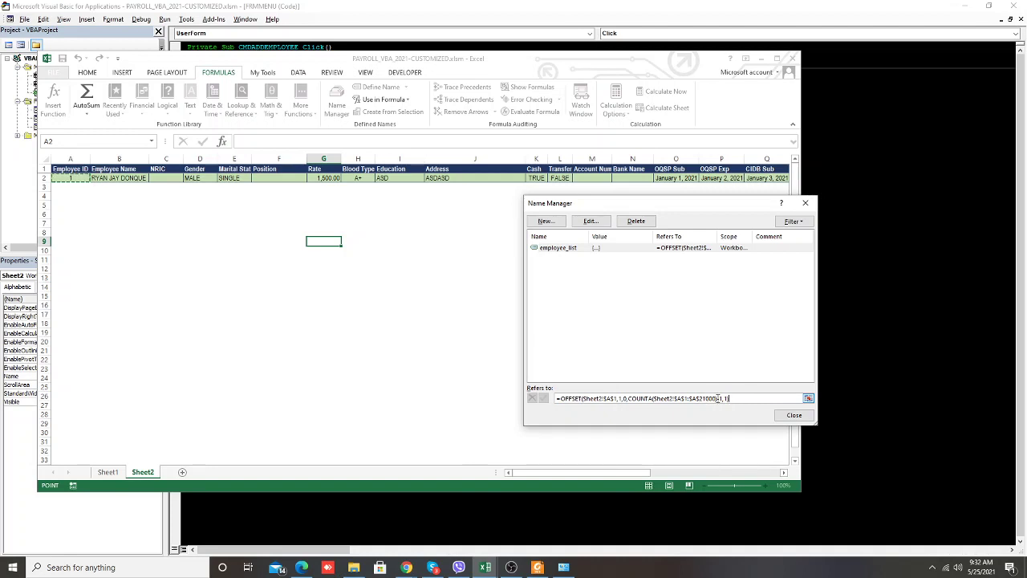
left_click(716, 398)
left_click(668, 377)
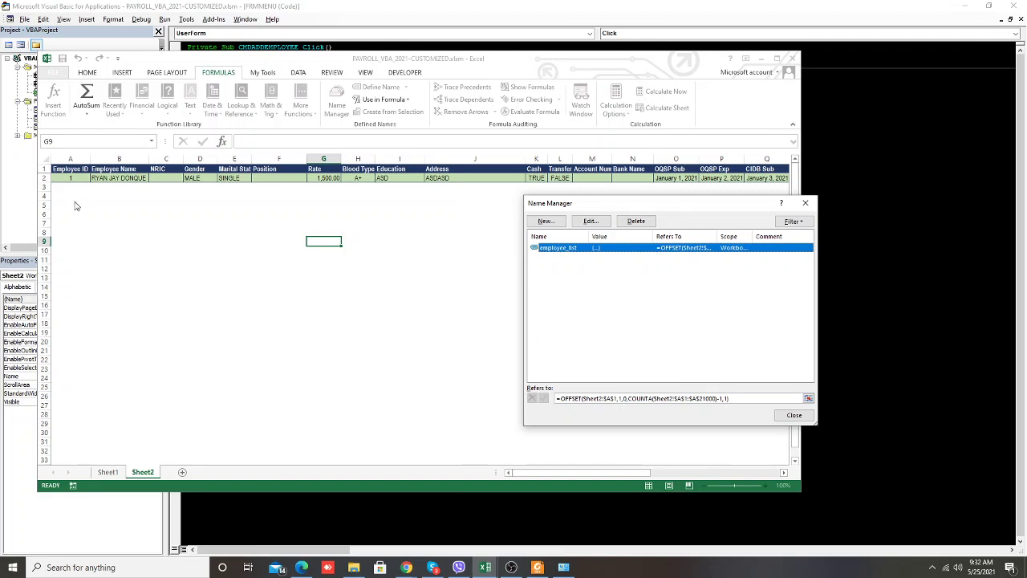
Close Name Manager and fill Sheet2 cells A3:AE3 with the series 1 to 31
left_click(805, 203)
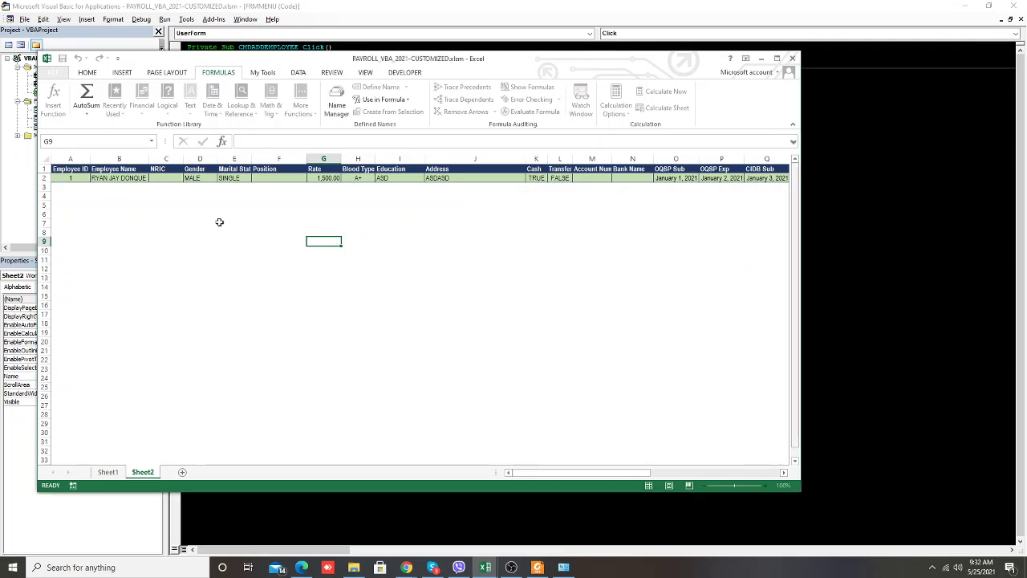
left_click(118, 196)
left_click(61, 186)
type("1")
key("ctrl+Return")
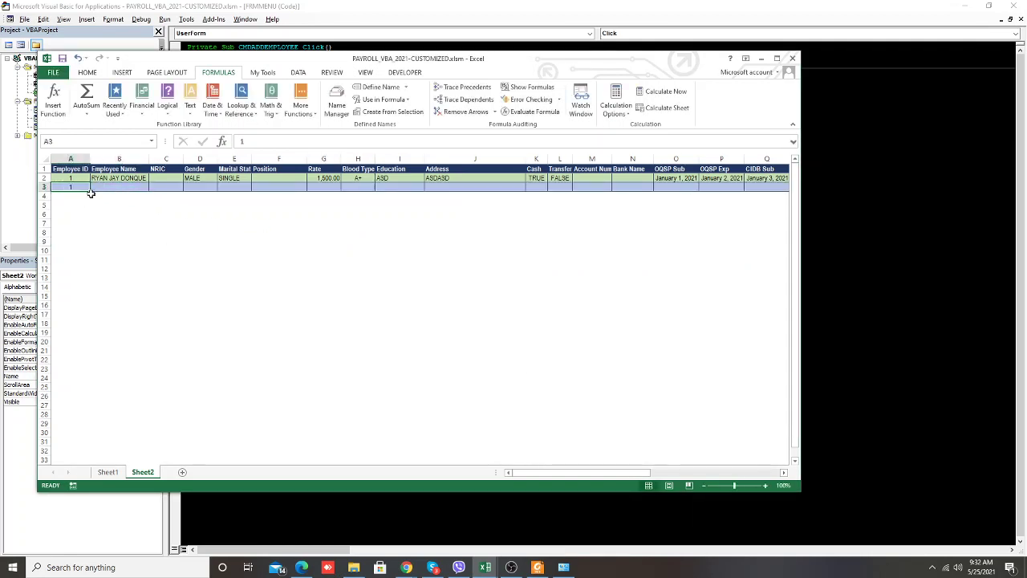
mouse_move(91, 194)
left_mouse_down()
mouse_move(990, 287)
mouse_move(725, 192)
left_mouse_up()
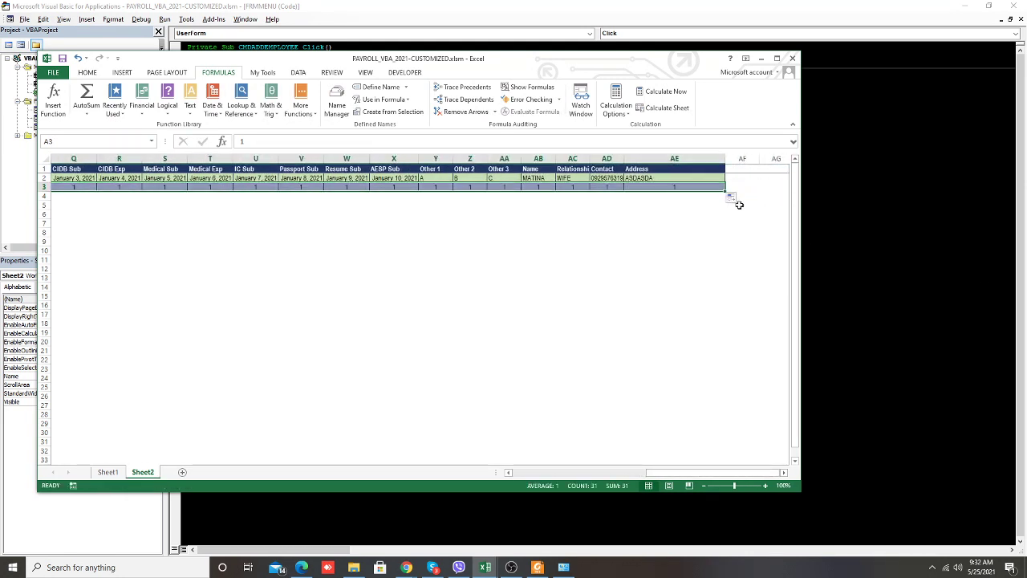
left_click(728, 197)
left_click(740, 221)
key("Tab")
key("Tab")
key("Tab")
key("Tab")
key("Tab")
key("Tab")
key("Tab")
key("Tab")
key("Tab")
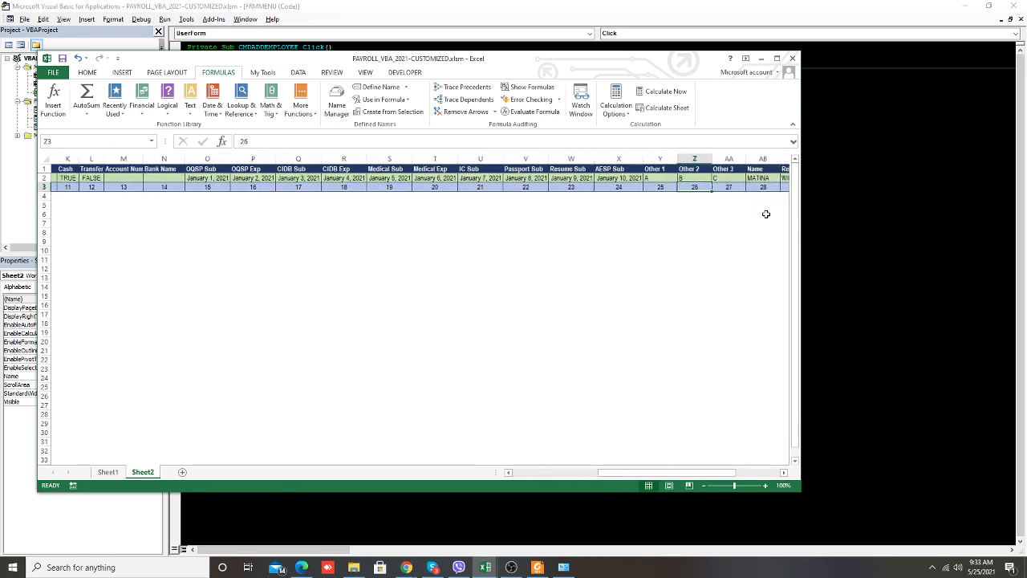
key("Tab")
key("Tab")
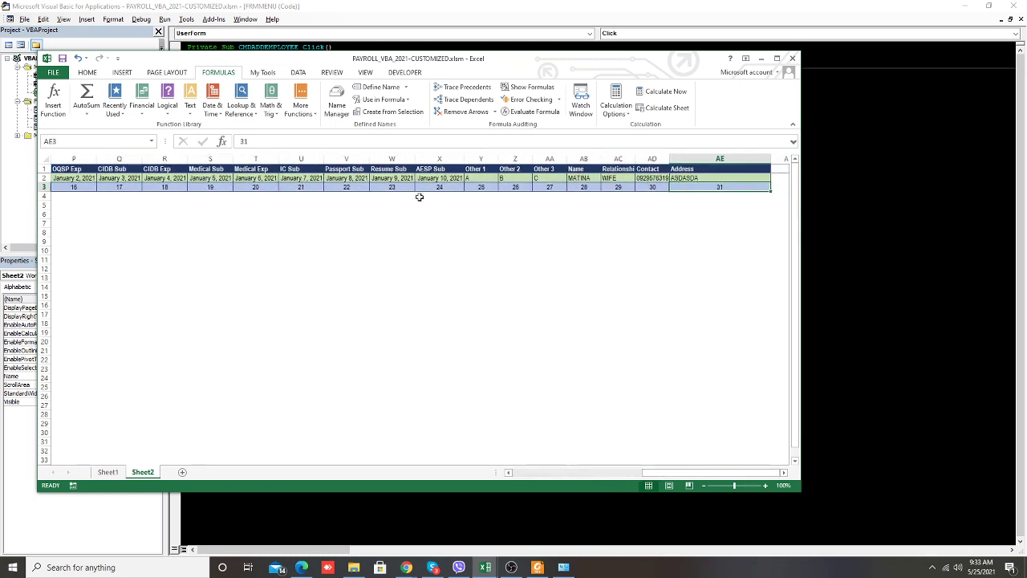
Change employee_list's final OFFSET argument to 31 columns, then select helper row 3 for clearing
mouse_move(486, 567)
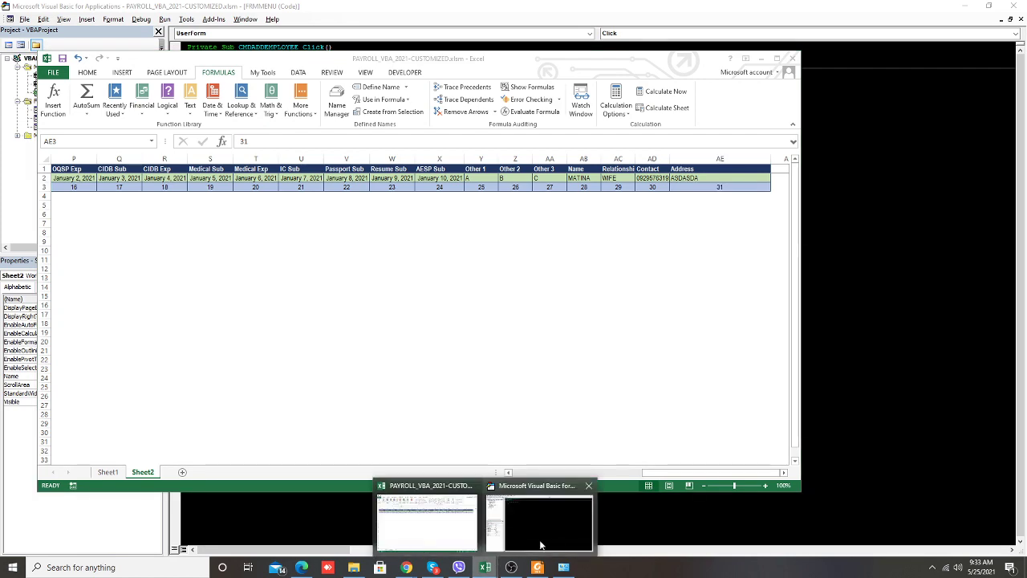
left_click(539, 534)
left_click(426, 522)
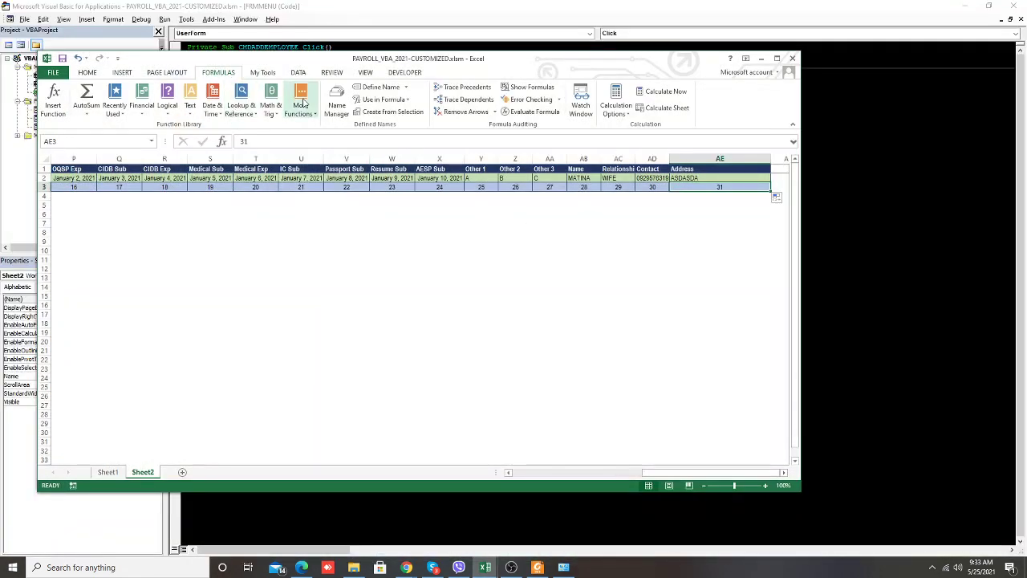
left_click(331, 109)
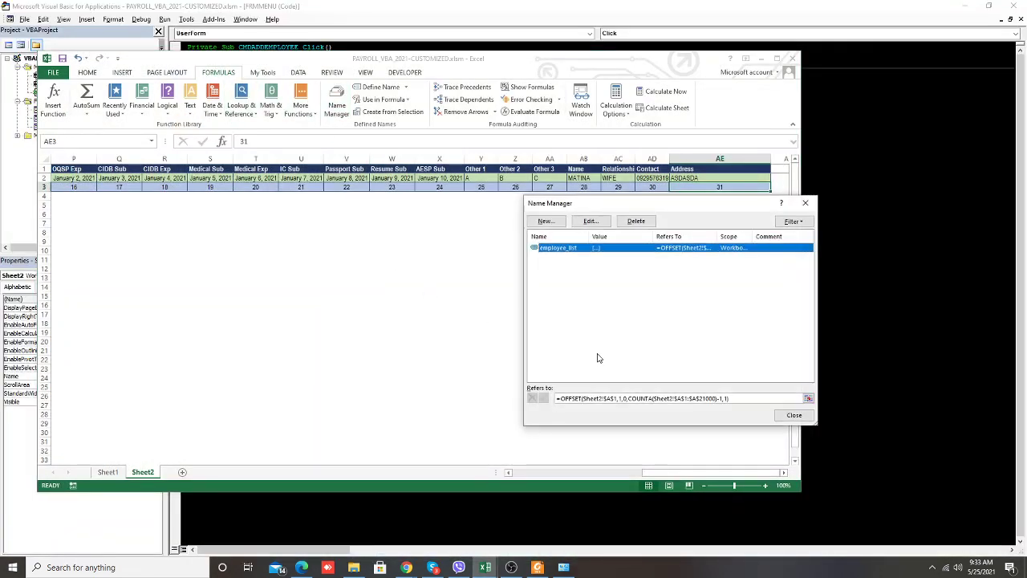
left_click(725, 399)
type("31)")
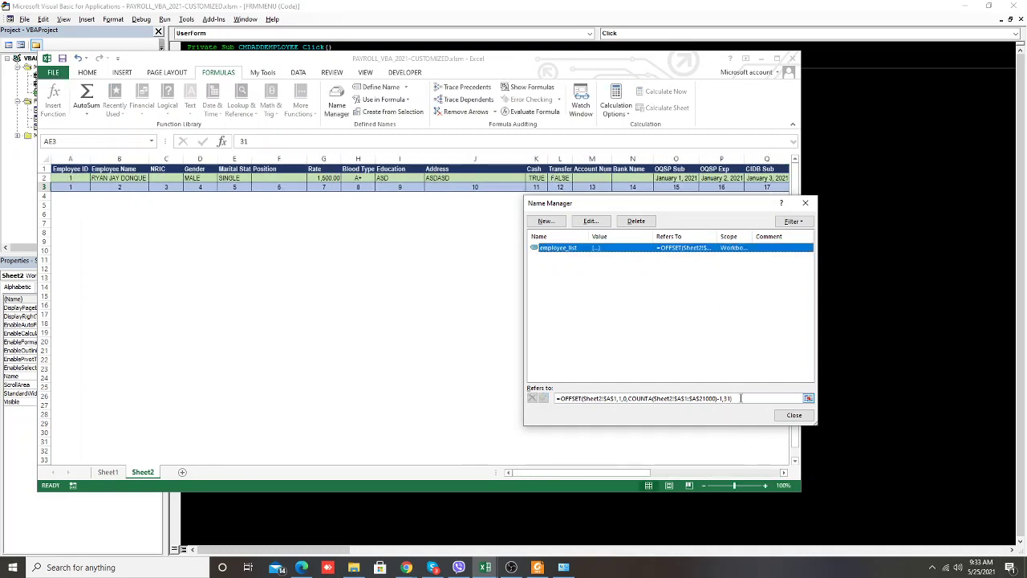
left_click(795, 318)
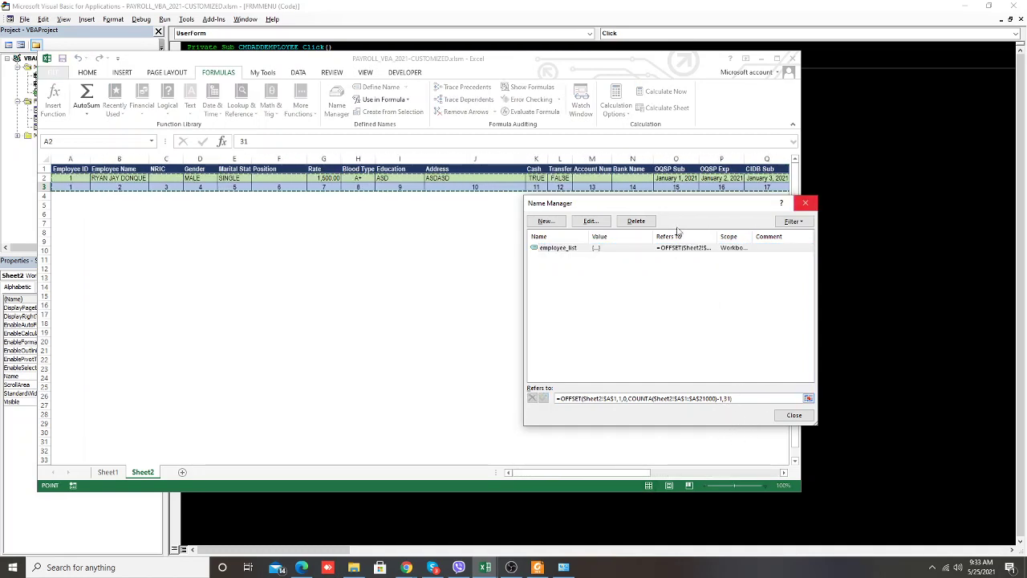
left_click(806, 203)
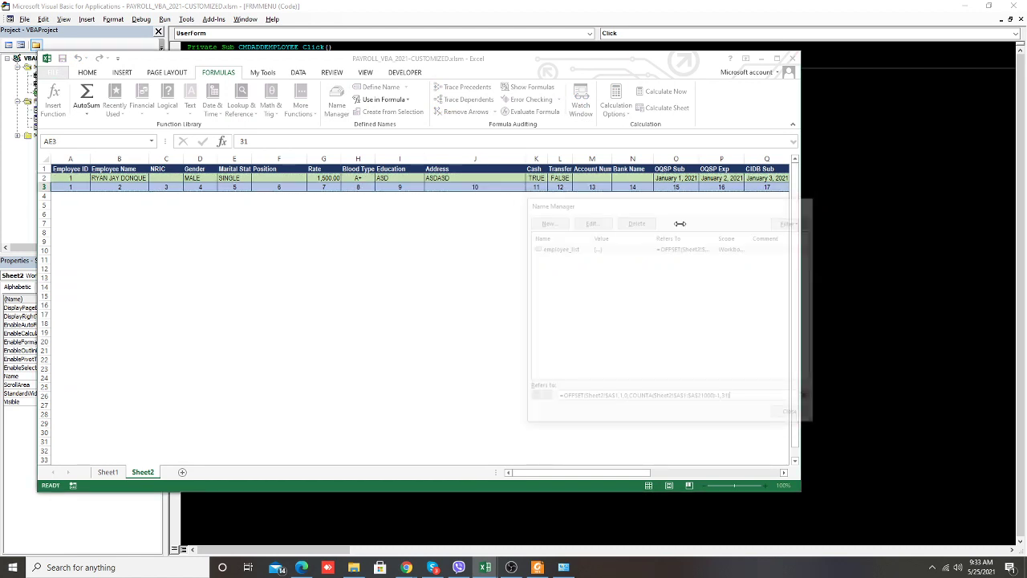
left_click(461, 265)
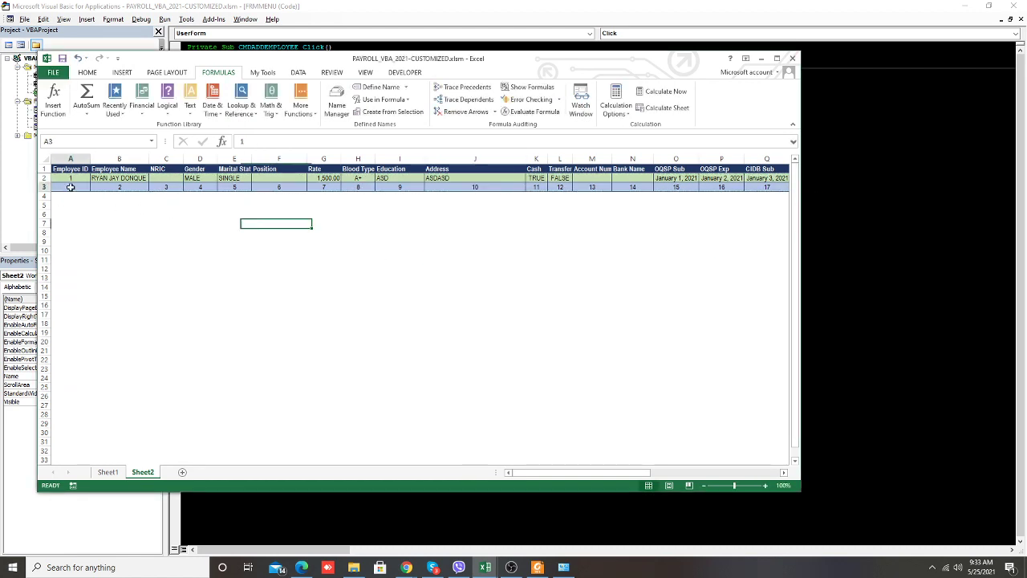
left_click(42, 187)
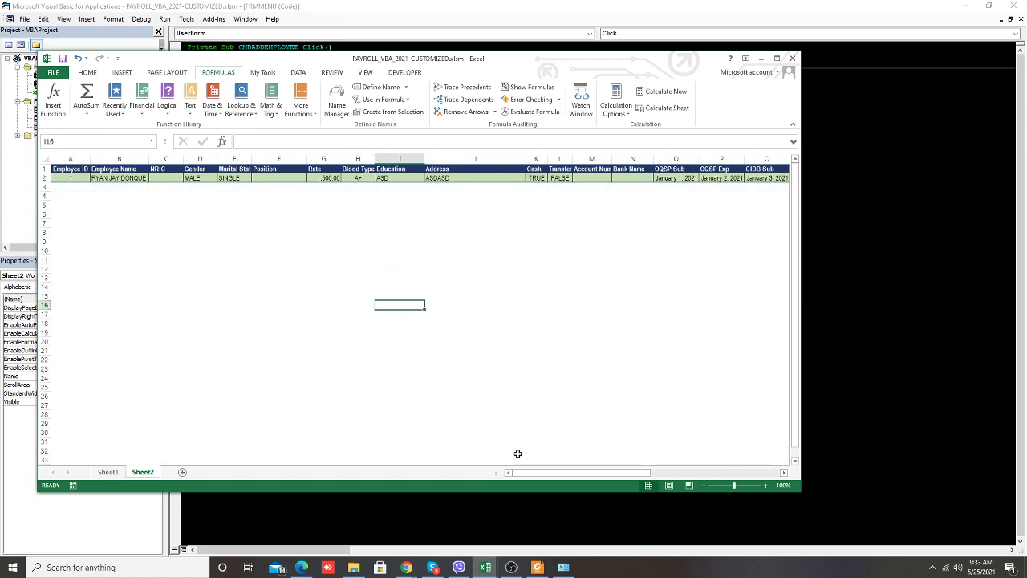
Delete the empty ListBox1_Click and UserForm_Click subs from FRMMENU's code
mouse_move(483, 564)
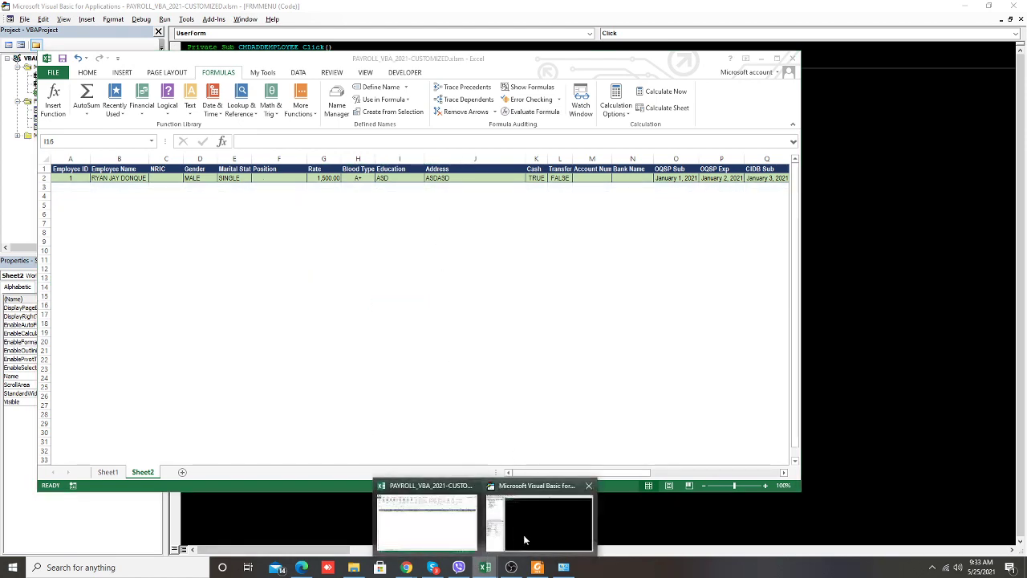
left_click(531, 529)
left_click(69, 110)
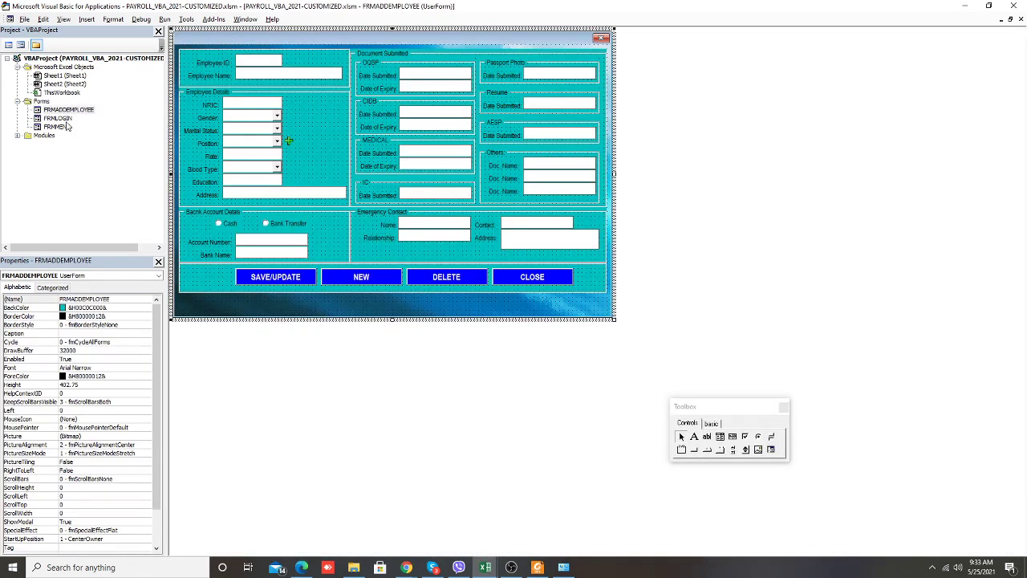
left_click(63, 118)
double_click(61, 128)
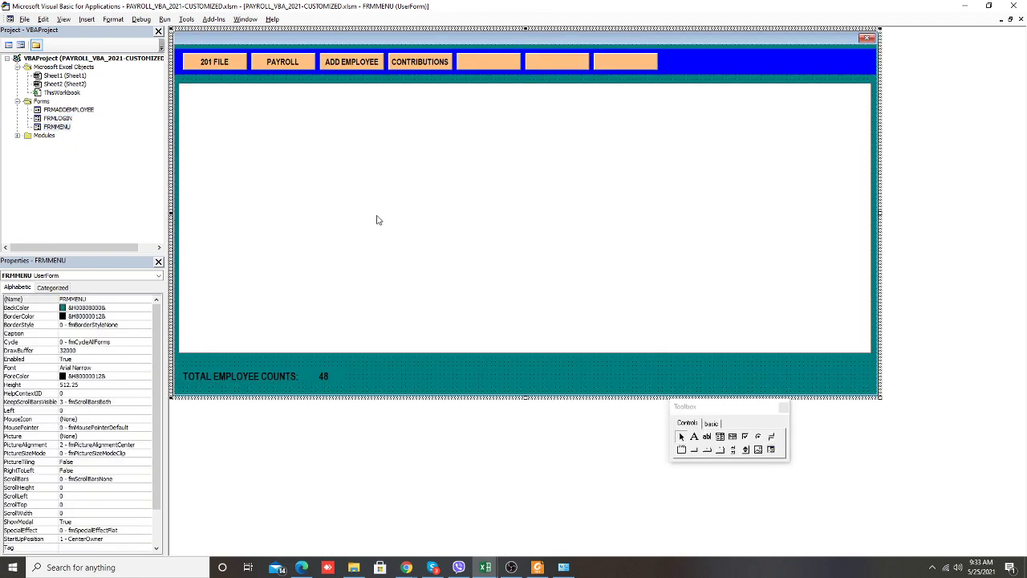
double_click(378, 217)
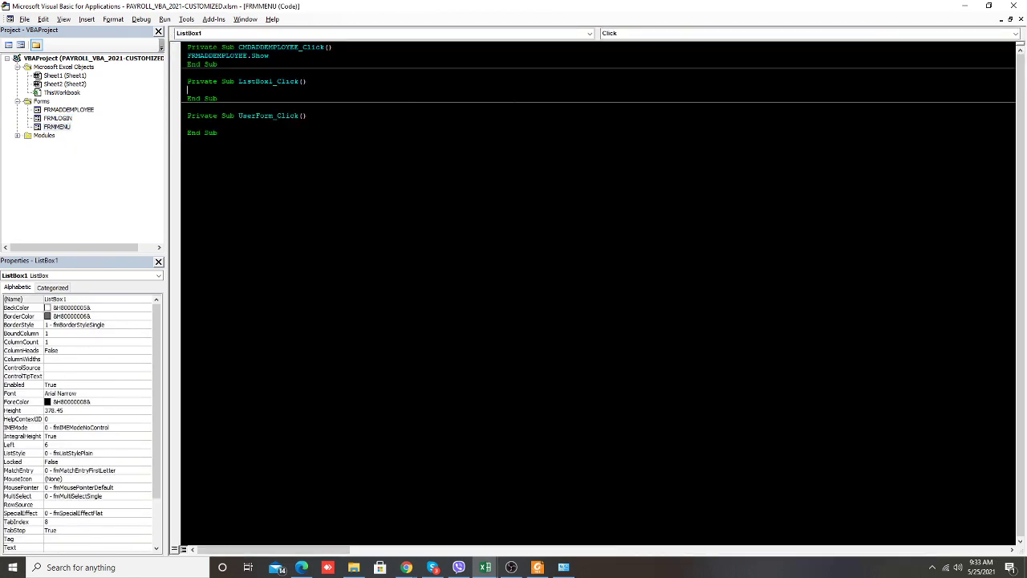
mouse_move(217, 98)
left_mouse_down()
mouse_move(179, 80)
mouse_move(182, 107)
left_mouse_up()
key("Delete")
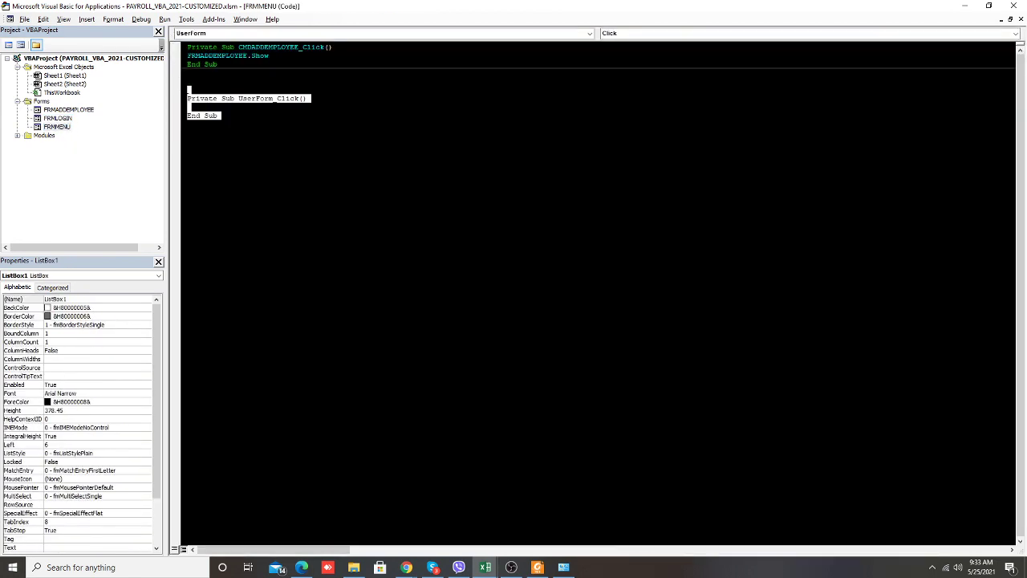
key("Delete")
Reopen the menu form's code from its layout and show the UserForm event list
double_click(70, 130)
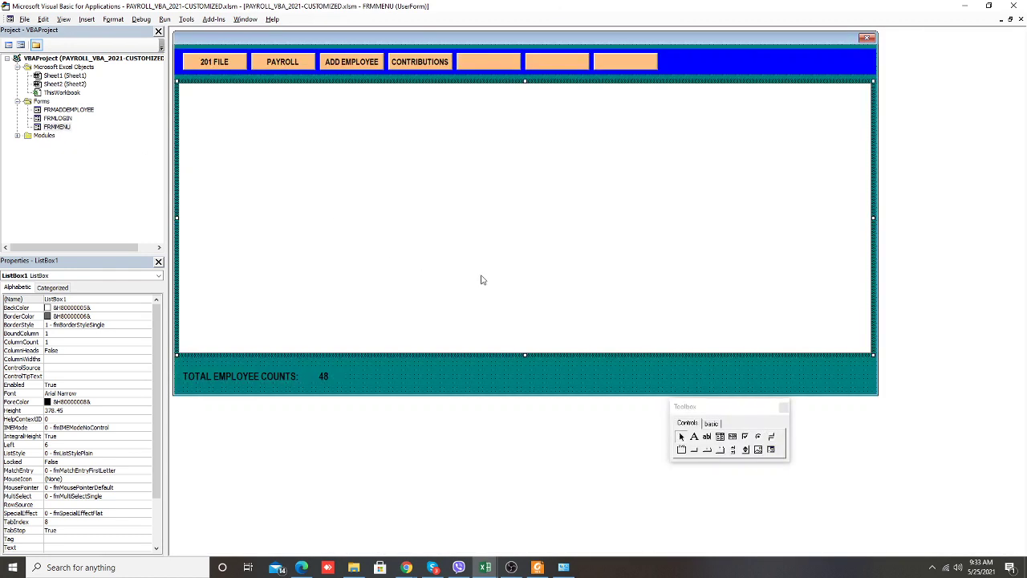
left_click(500, 379)
double_click(500, 379)
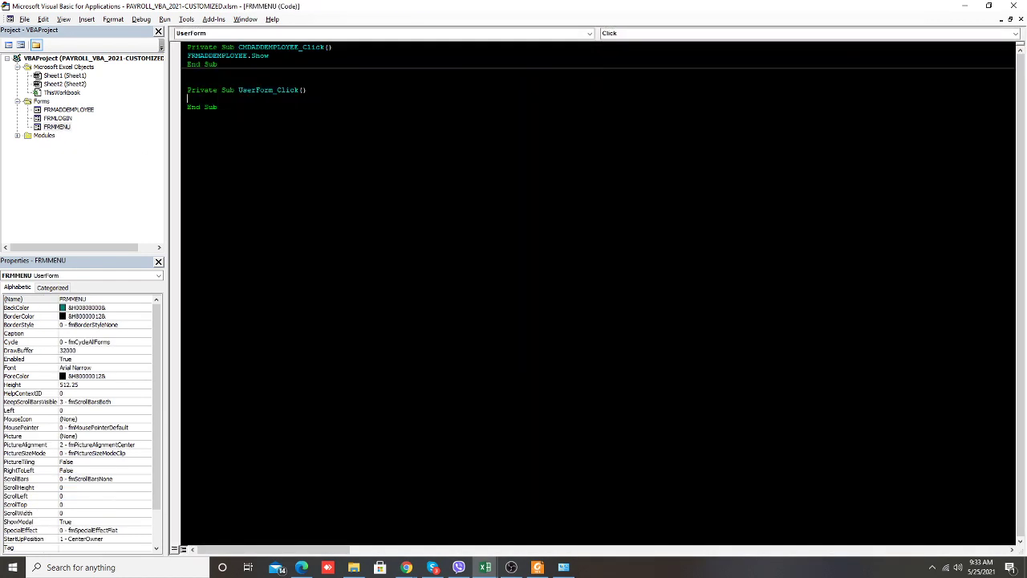
left_click(666, 37)
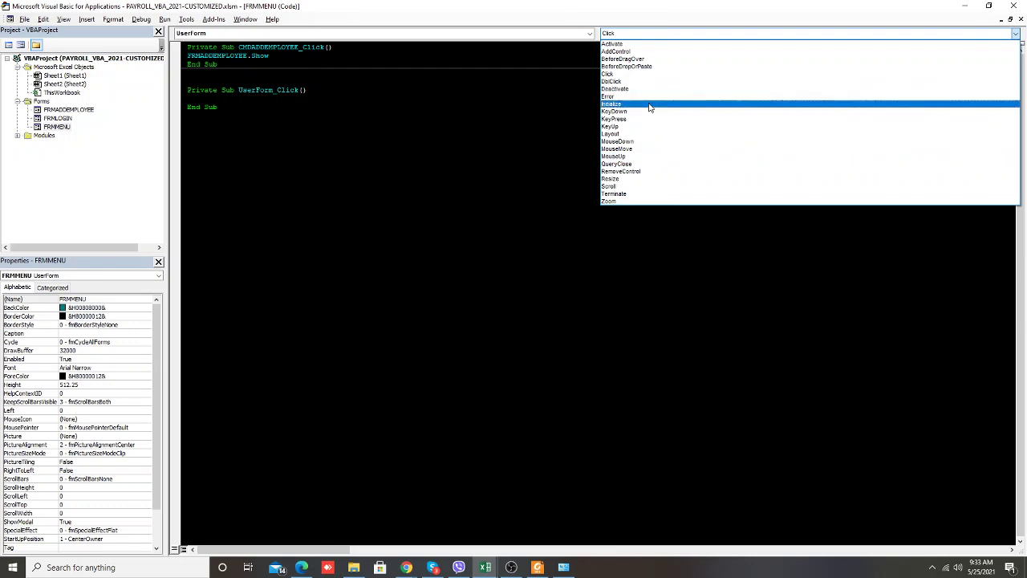
Create UserForm_Initialize starting with If Sheet2.Range("a2") = "" Then
left_click(648, 103)
type("if me")
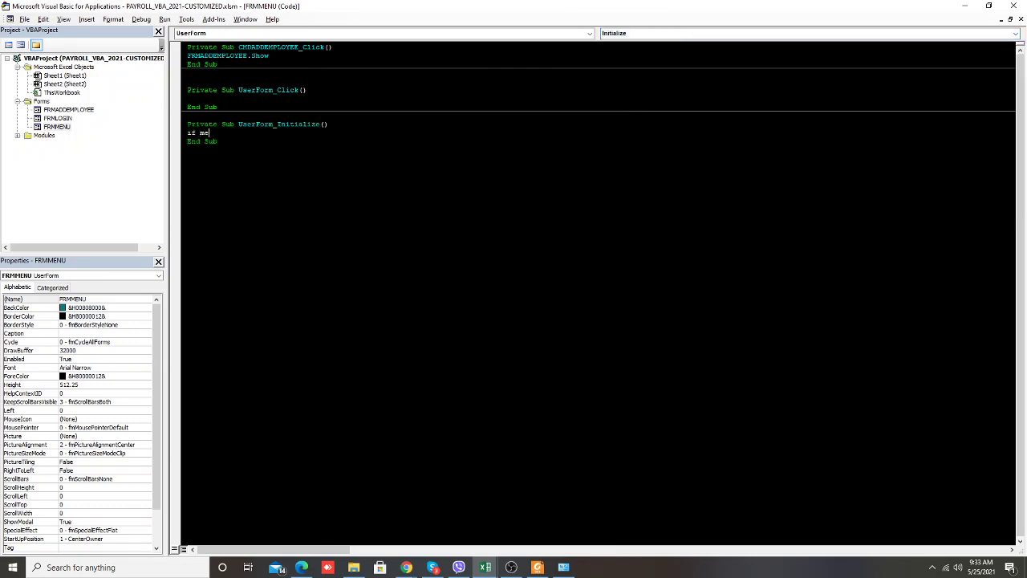
type(".txt")
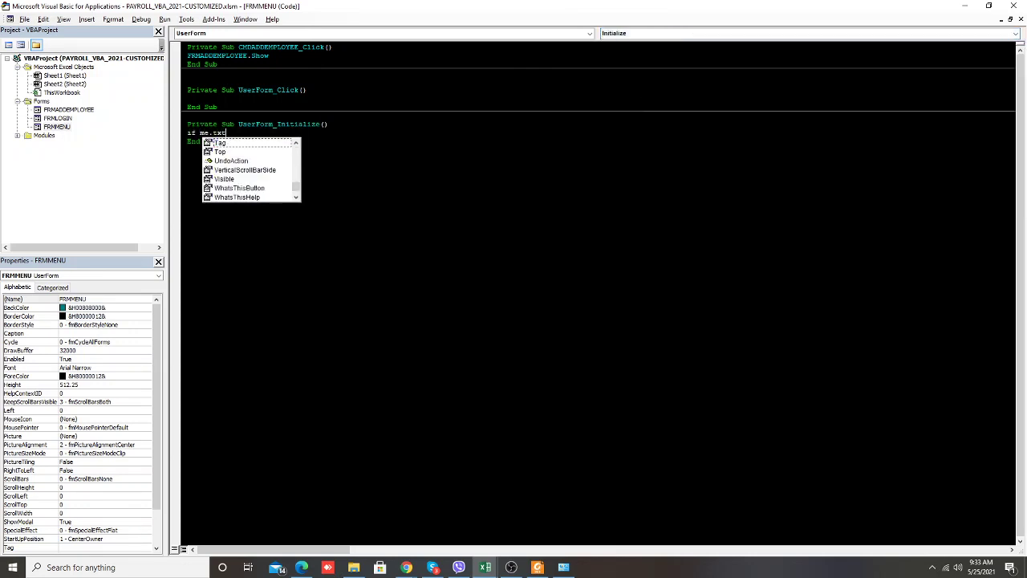
key("BackSpace")
key("BackSpace")
key("BackSpace")
type(".")
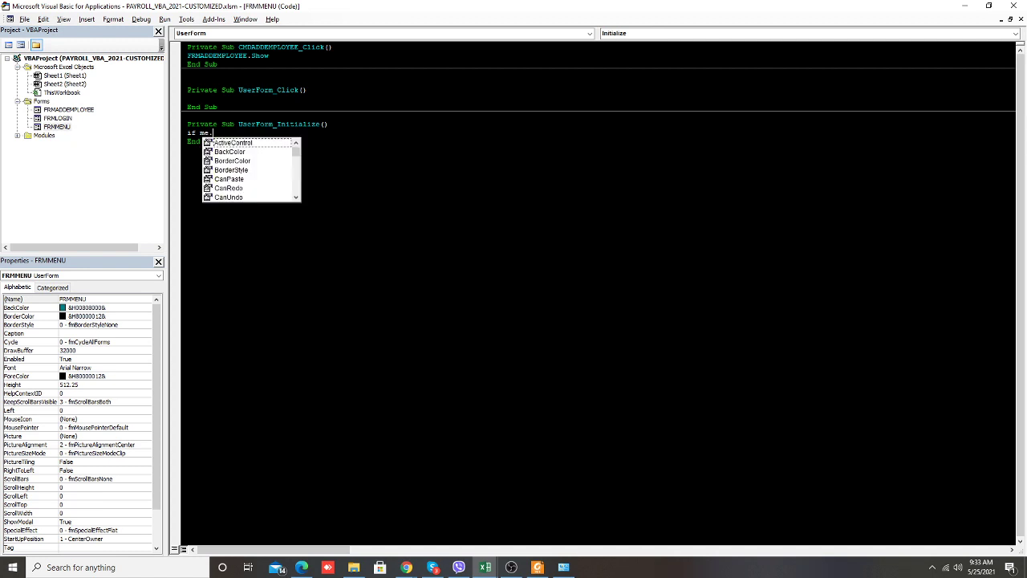
type("list")
key("Tab")
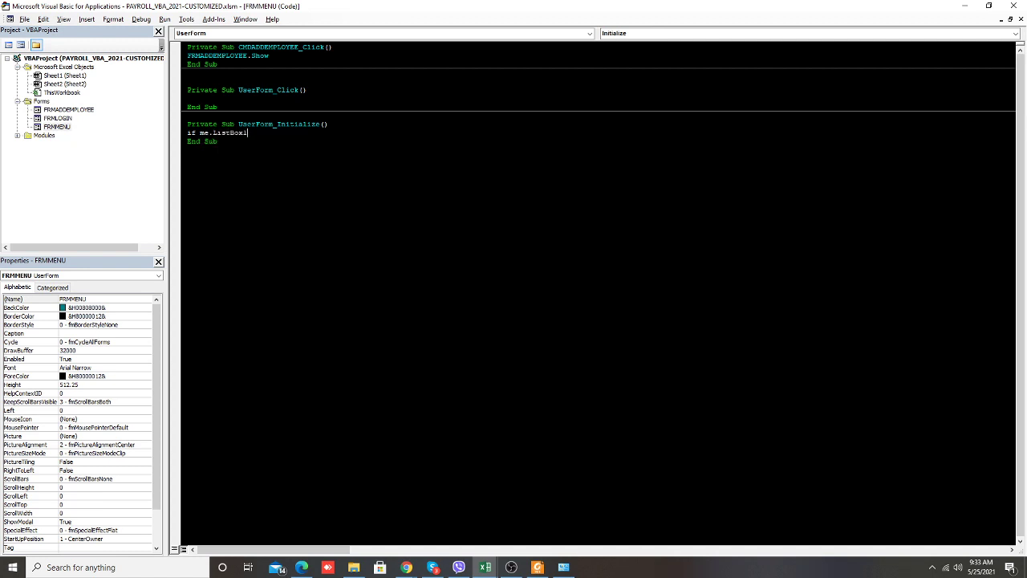
key("BackSpace")
key("BackSpace")
key("BackSpace")
type("2.")
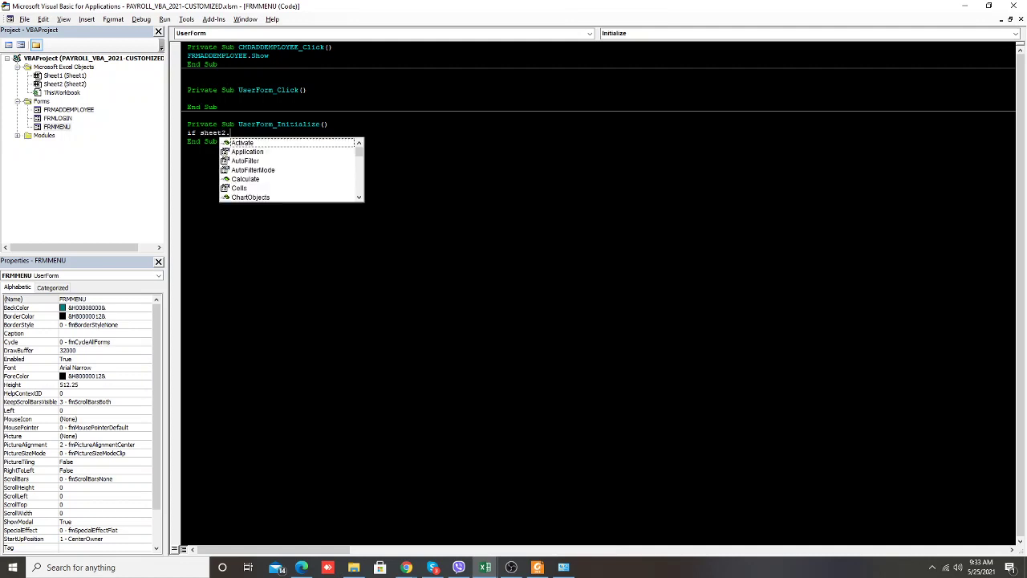
type("ra")
key("Tab")
type("(\"")
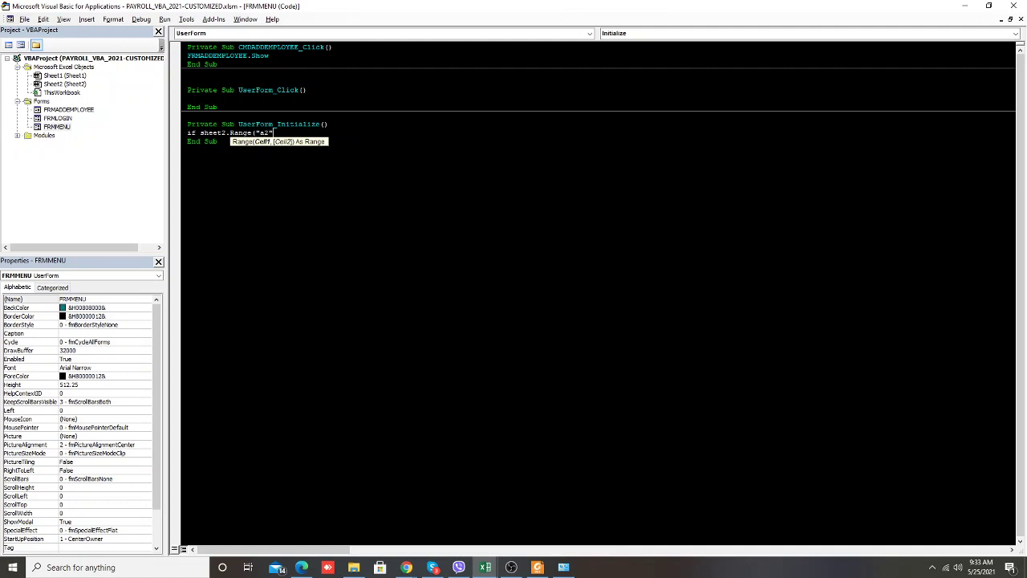
type(")=\"\" t")
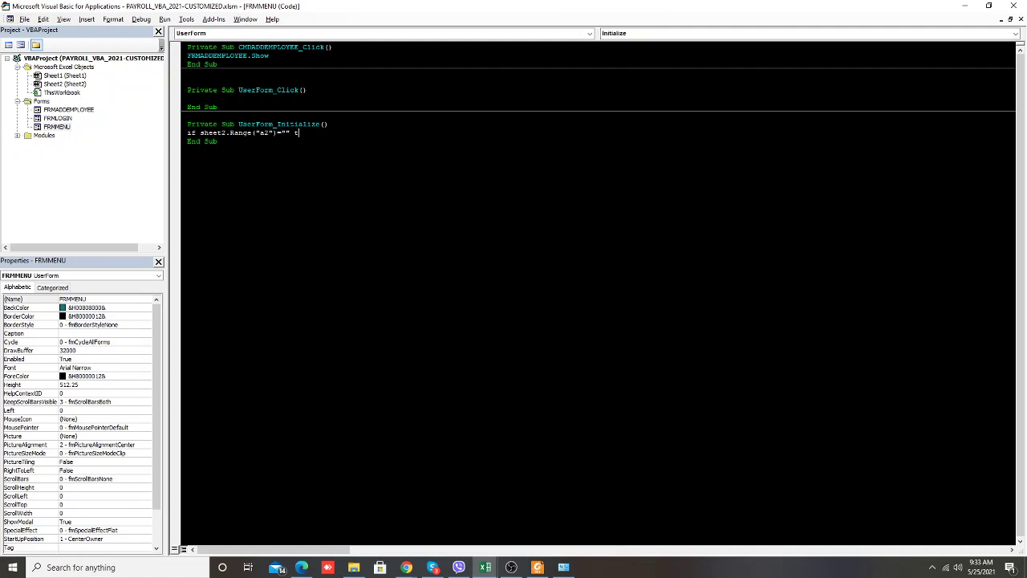
type("hen")
key("Return")
Inside the If, set Me.ListBox1.ColumnHeads = False
type("e.txt")
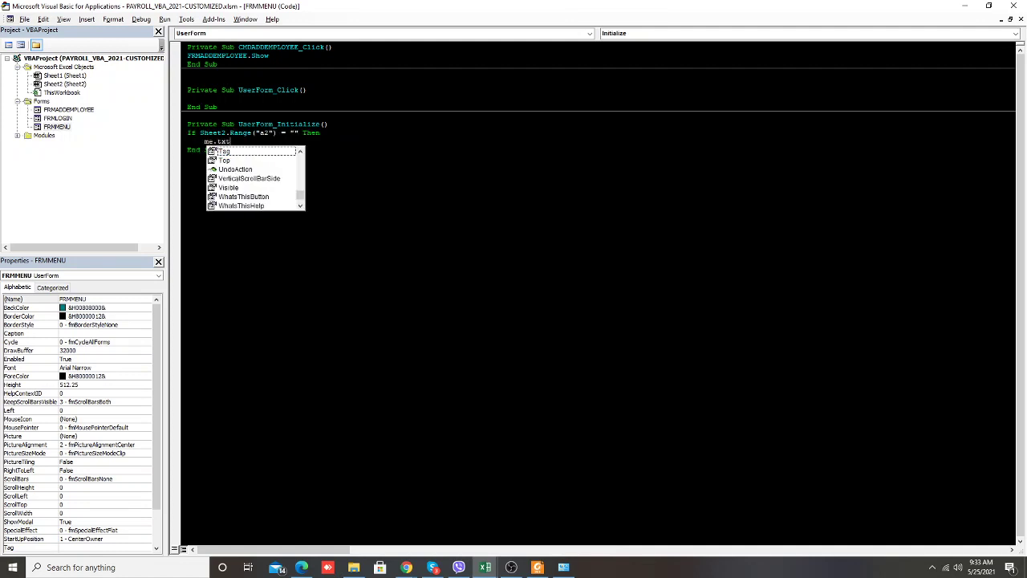
key("BackSpace")
key("BackSpace")
key("BackSpace")
type("lu")
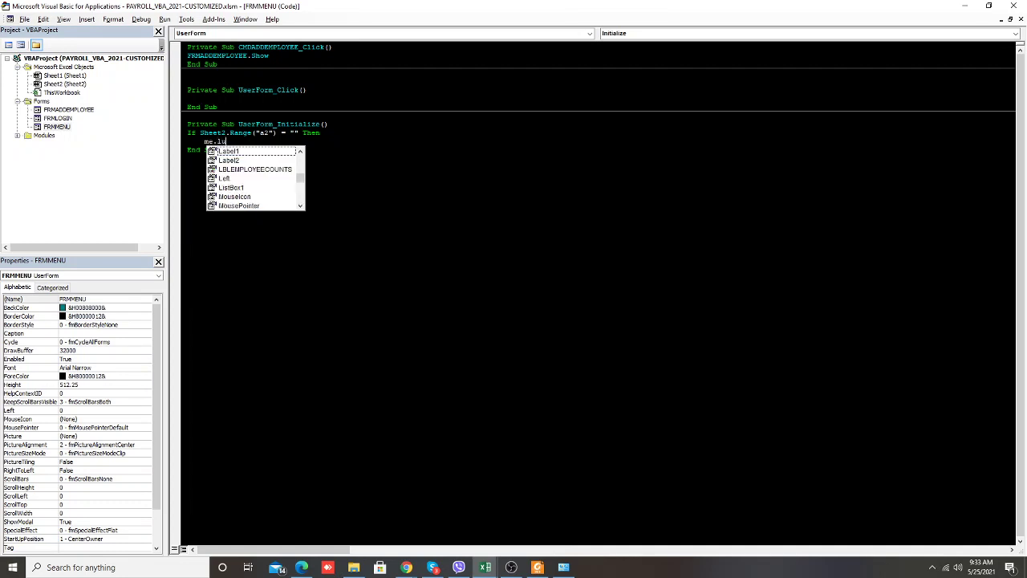
key("BackSpace")
type("i")
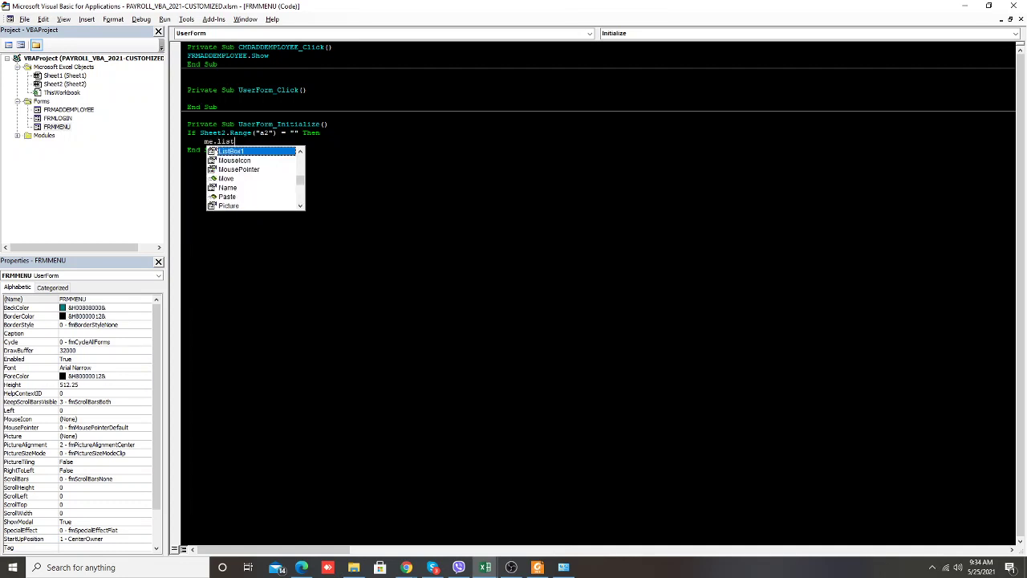
key("Tab")
type(".hea")
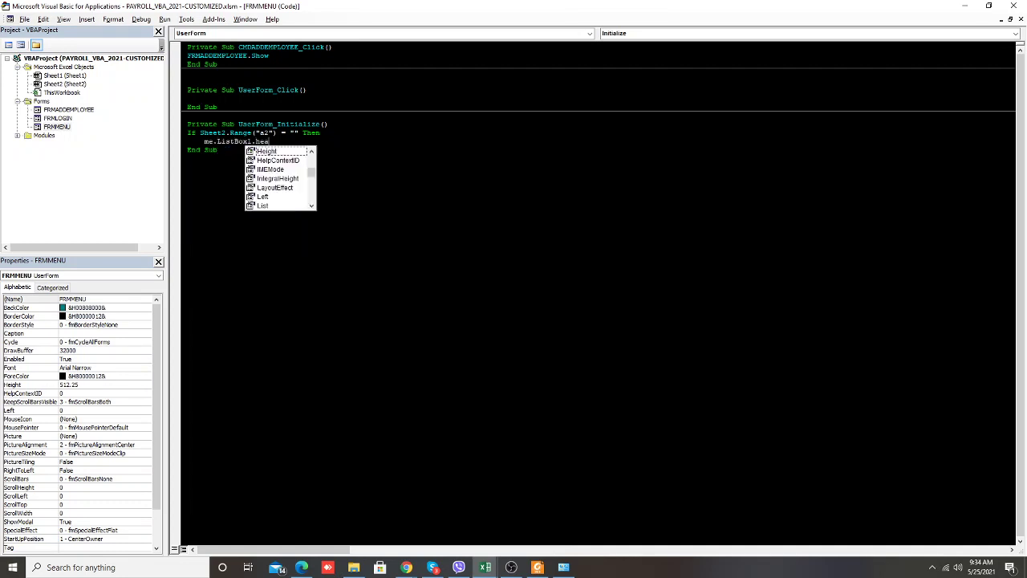
key("BackSpace")
key("BackSpace")
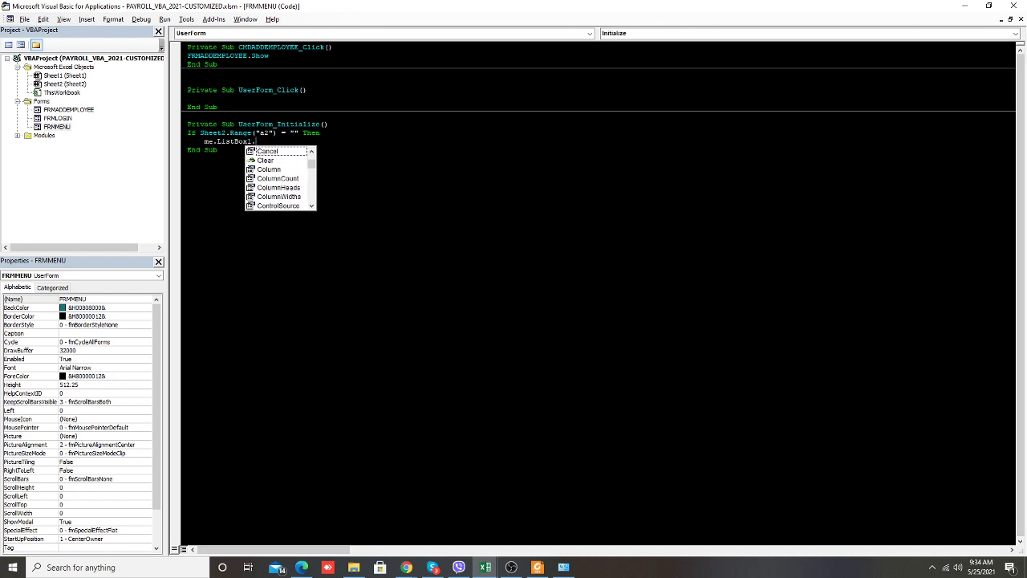
key("BackSpace")
key("BackSpace")
type(".col")
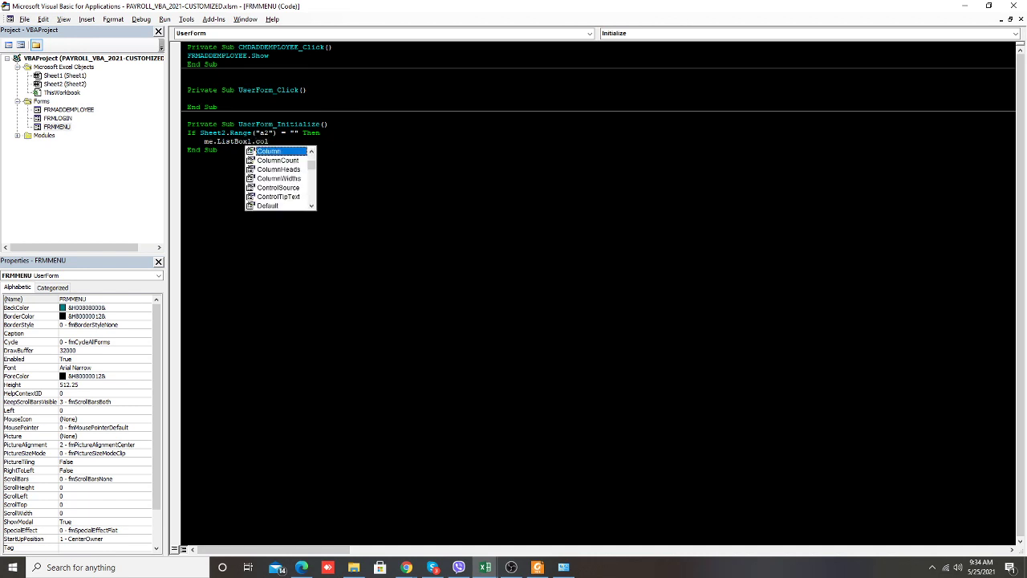
key("Down")
key("Down")
key("Tab")
type("=")
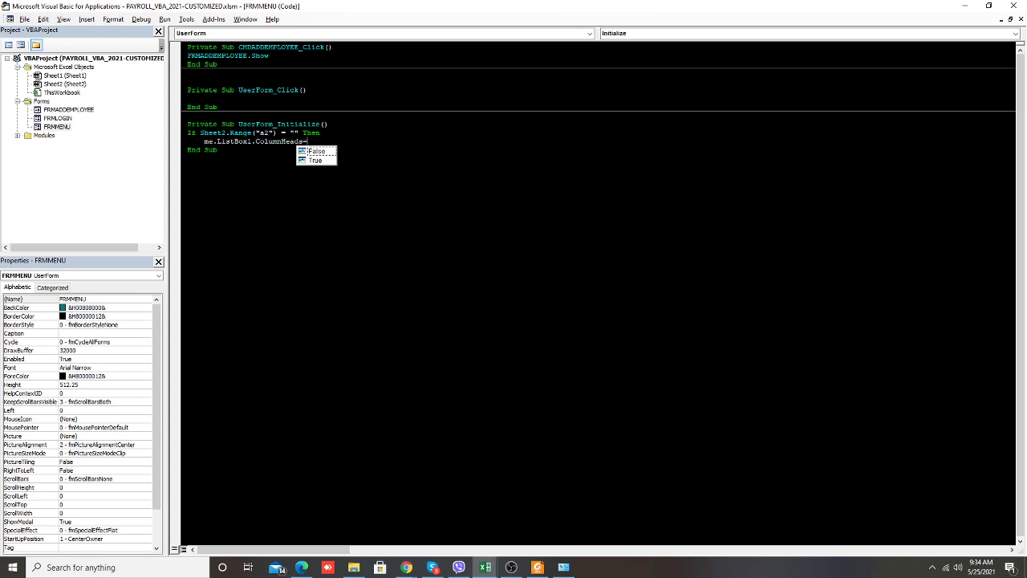
key("Tab")
key("Return")
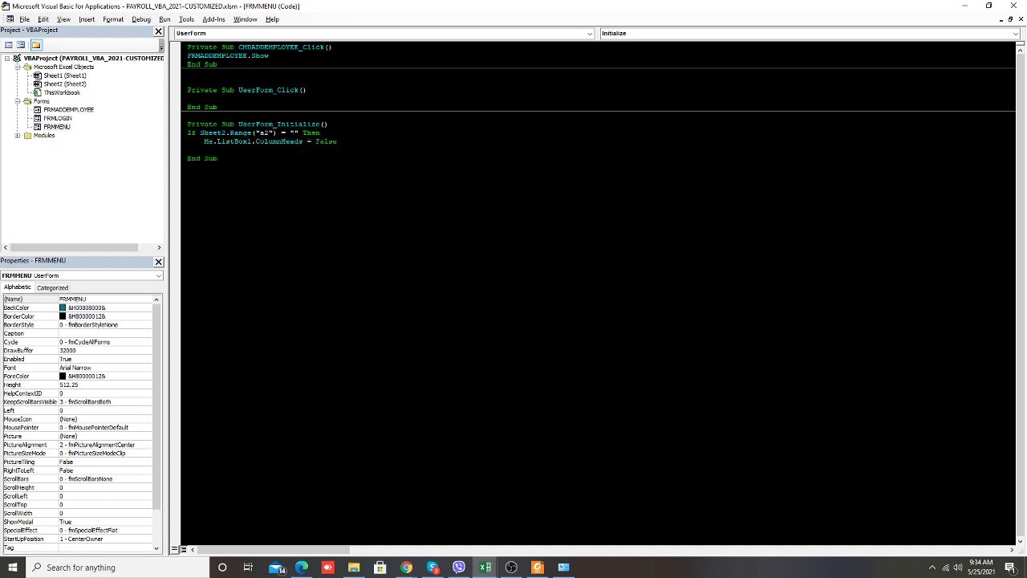
Add Me.ListBox1.RowSource = "" on the next line of the If block
type("me.ls")
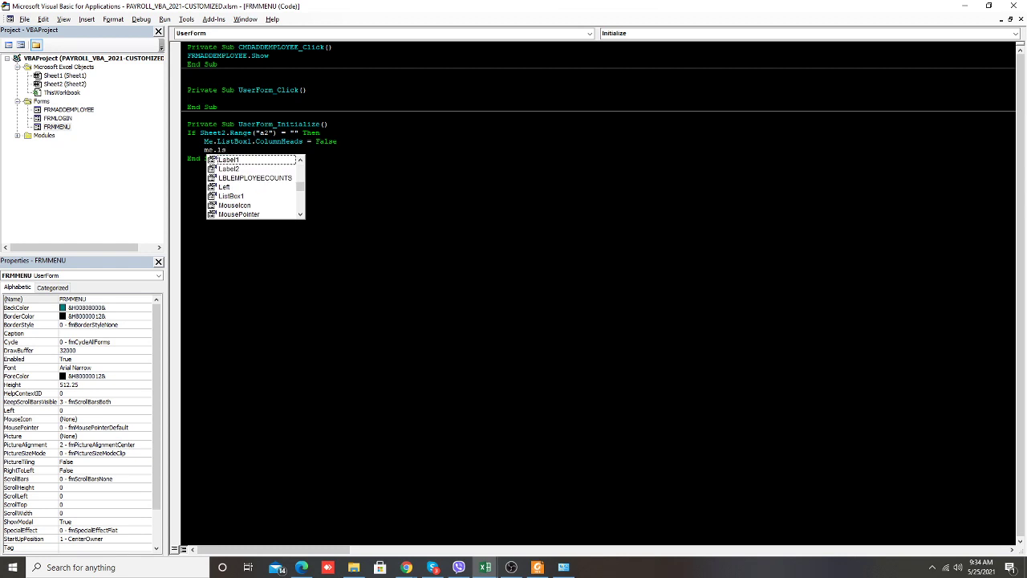
key("BackSpace")
type("i")
key("Tab")
type(".r")
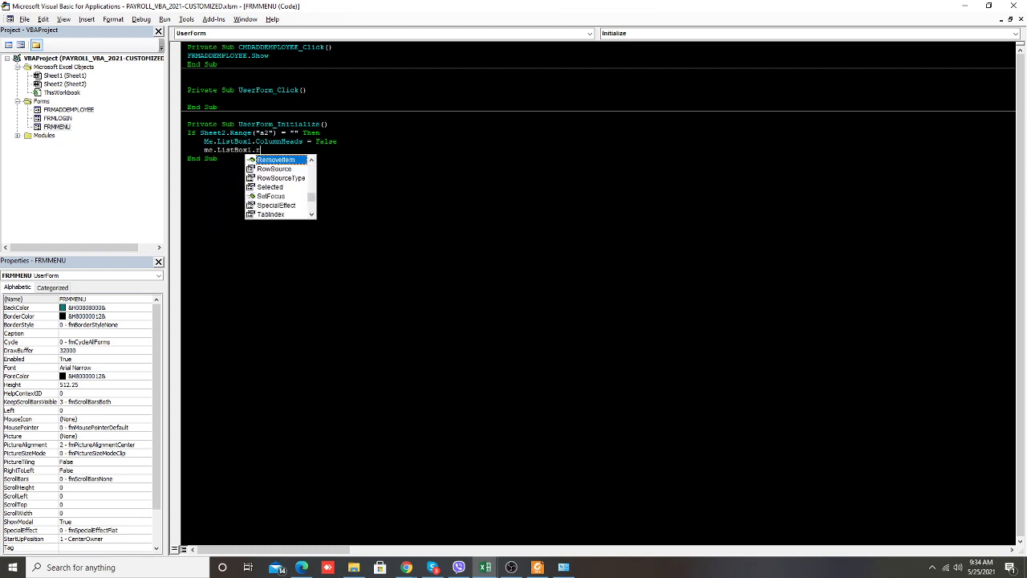
type("ow")
key("Tab")
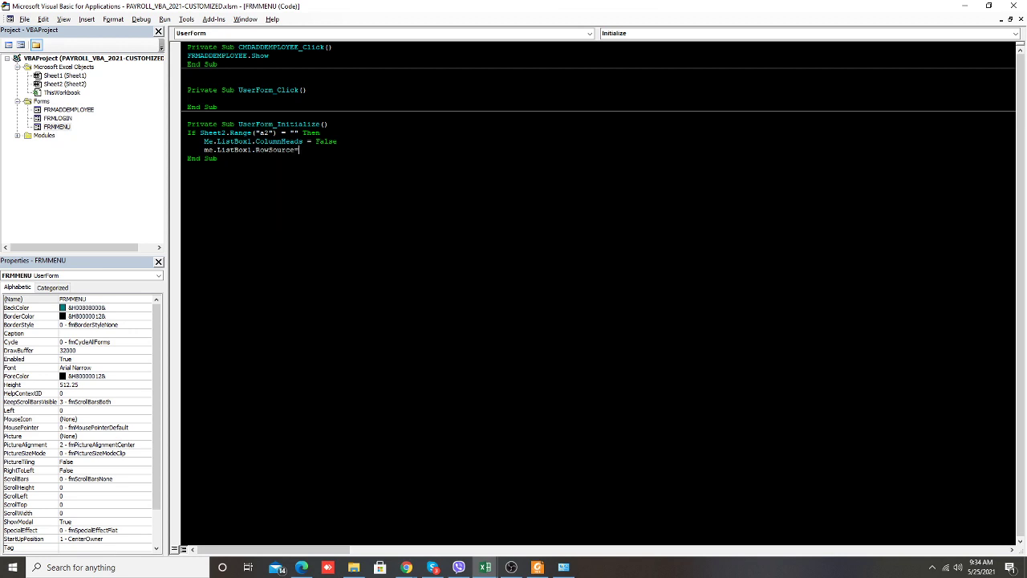
type("\"")
key("Return")
key("BackSpace")
Start the Else branch and set ListBox1.ColumnHeads to True
type("Else")
key("Return")
key("Tab")
type(".;l")
type(".")
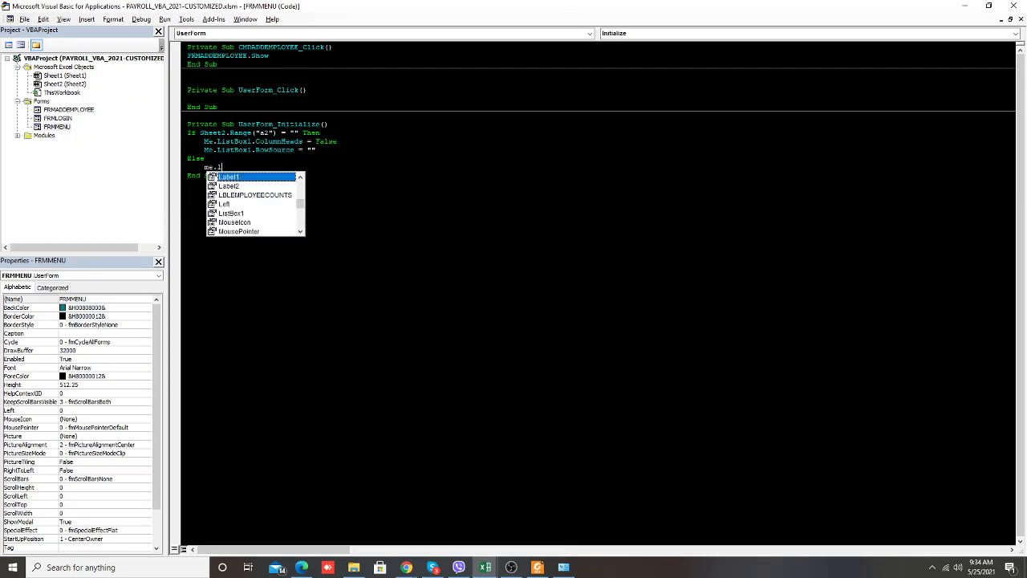
type("l")
key("Tab")
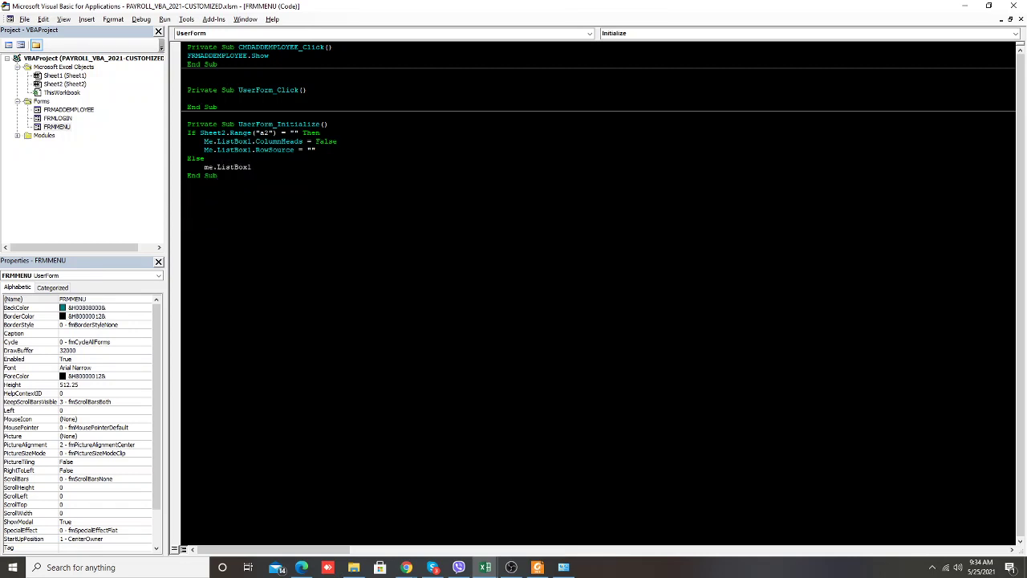
type(".co")
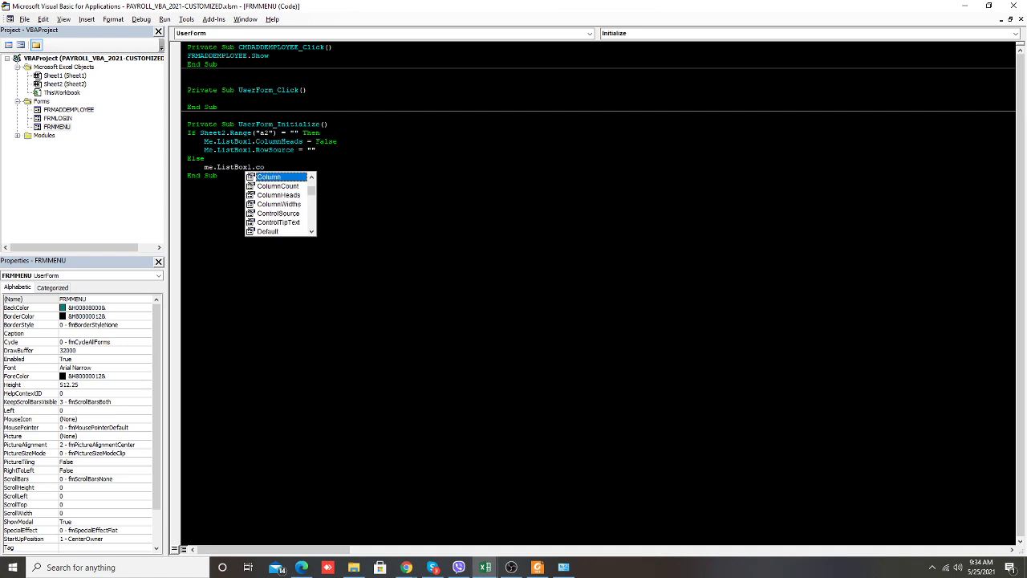
key("Down")
key("Down")
key("Tab")
type("= ")
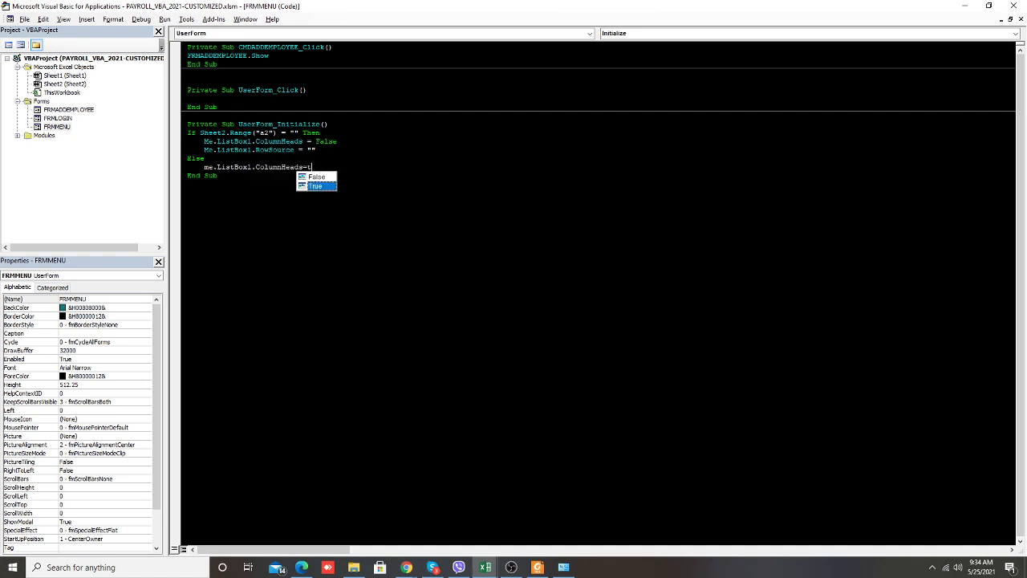
type("t")
key("Return")
Set ListBox1.RowSource to Sheet2.Range("employee_list").Address(external:=True), fixing the compile error
type("me.")
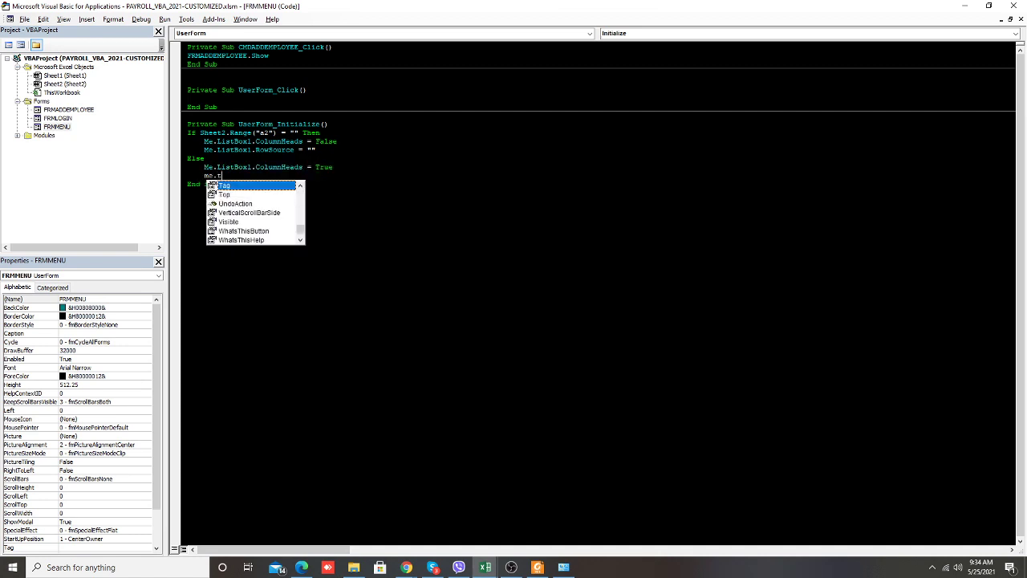
type("lis")
key("Tab")
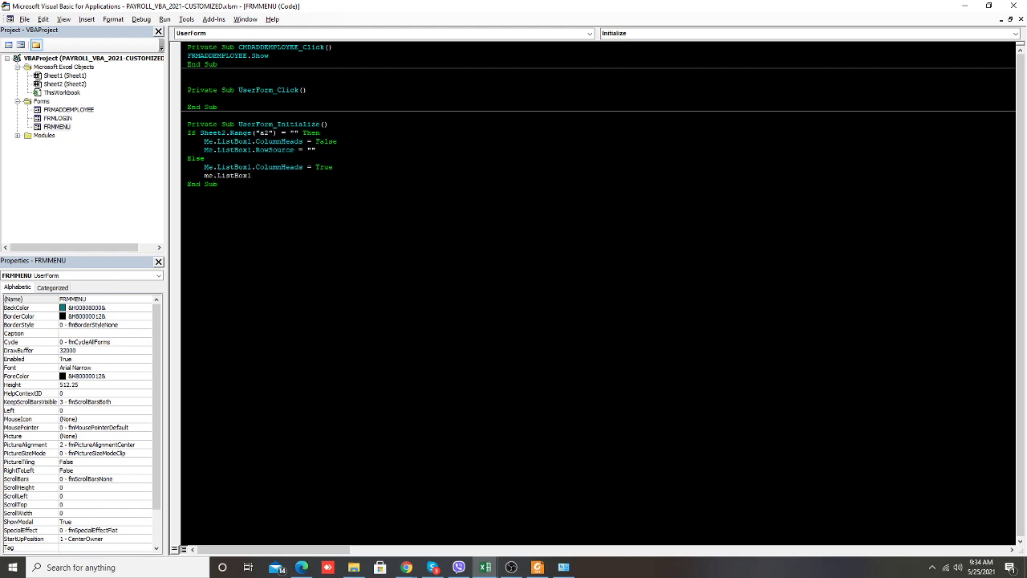
type(".ro")
key("Tab")
type("eet2.ra")
key("Tab")
type("(\"e")
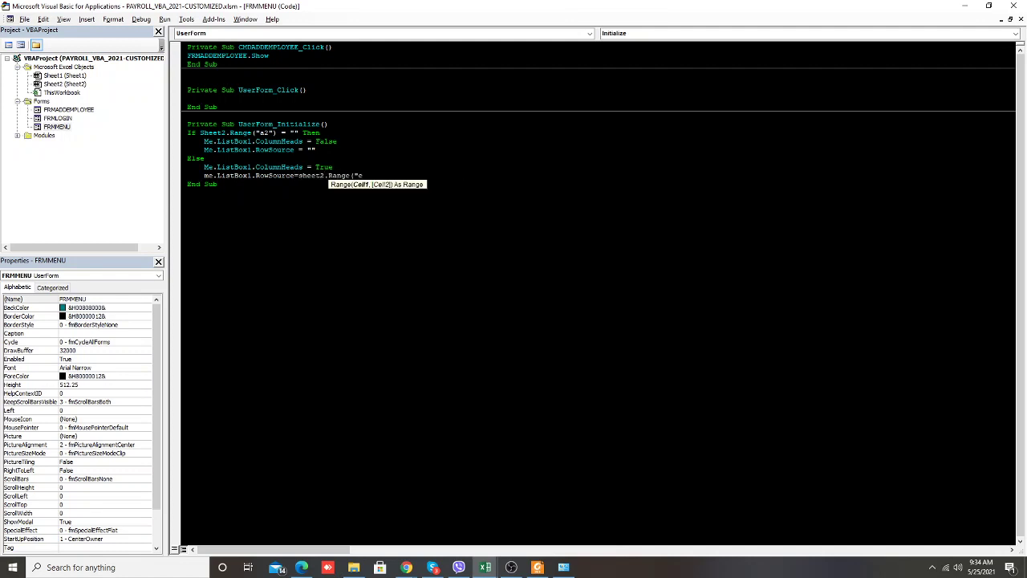
type("mployee_list\"")
type(")")
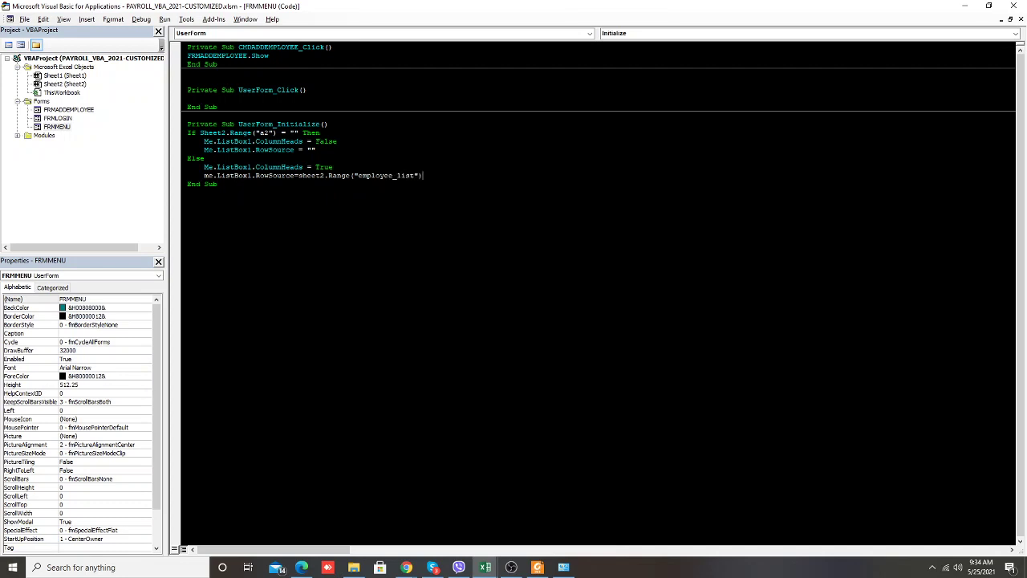
type(".ad")
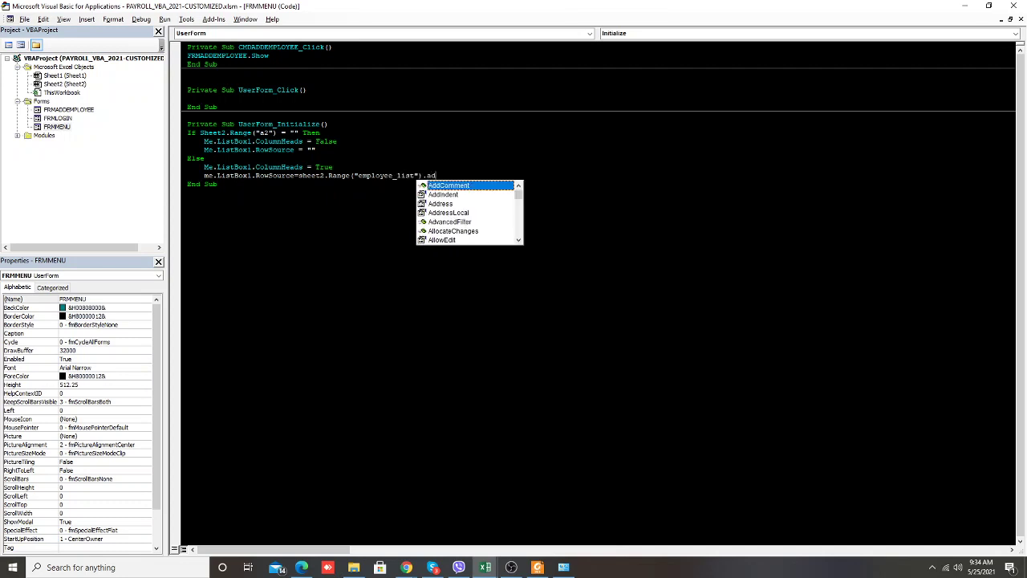
key("Down")
key("Down")
key("Tab")
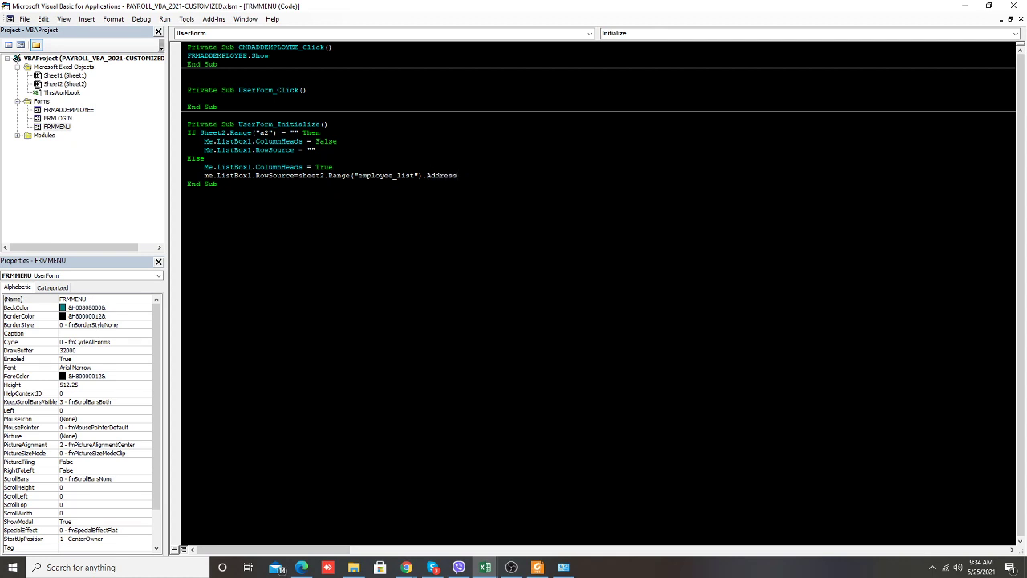
type("(ex")
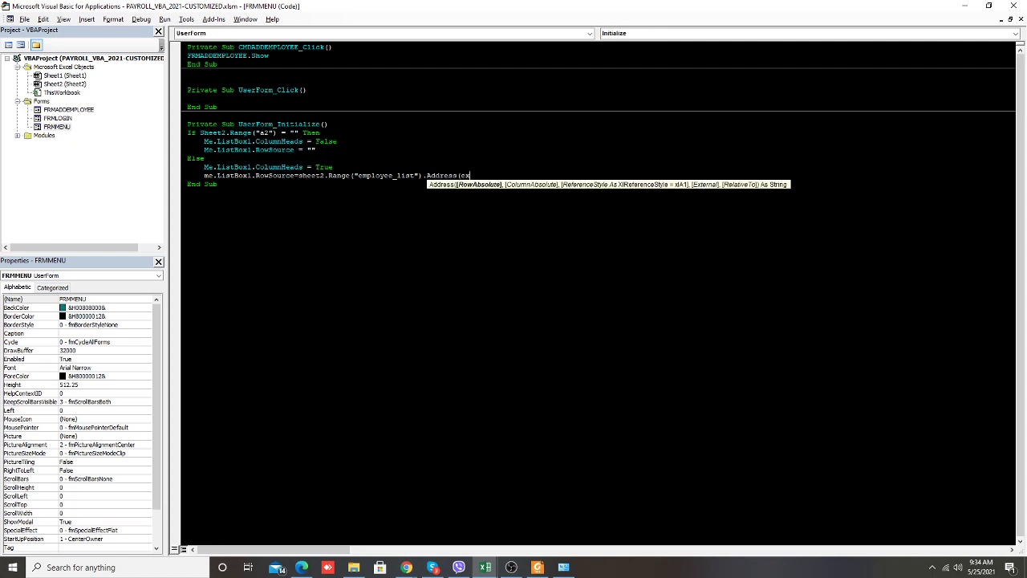
type("ternal:")
type("=\"tr")
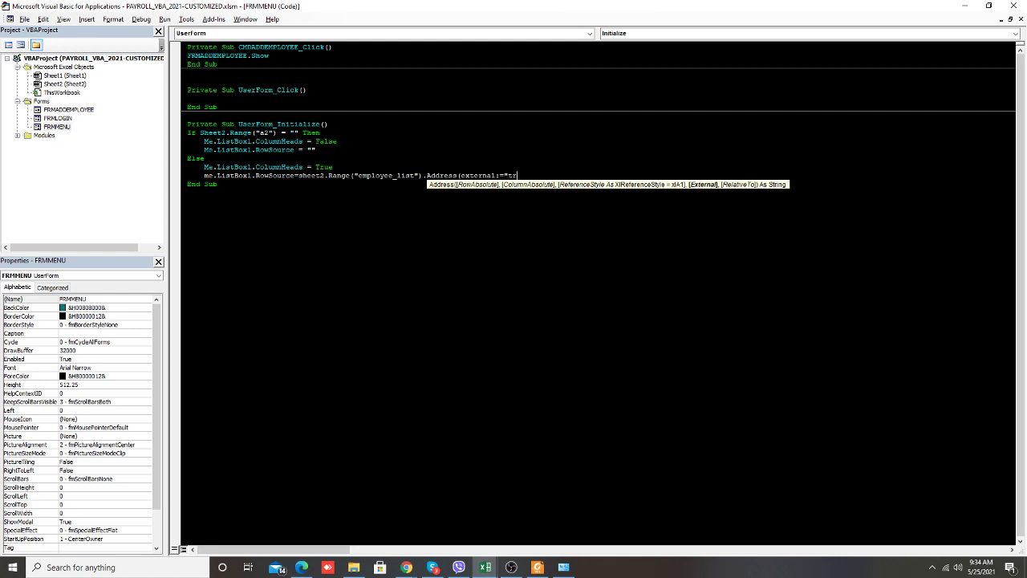
type("ue\"")
key("Return")
key("Return")
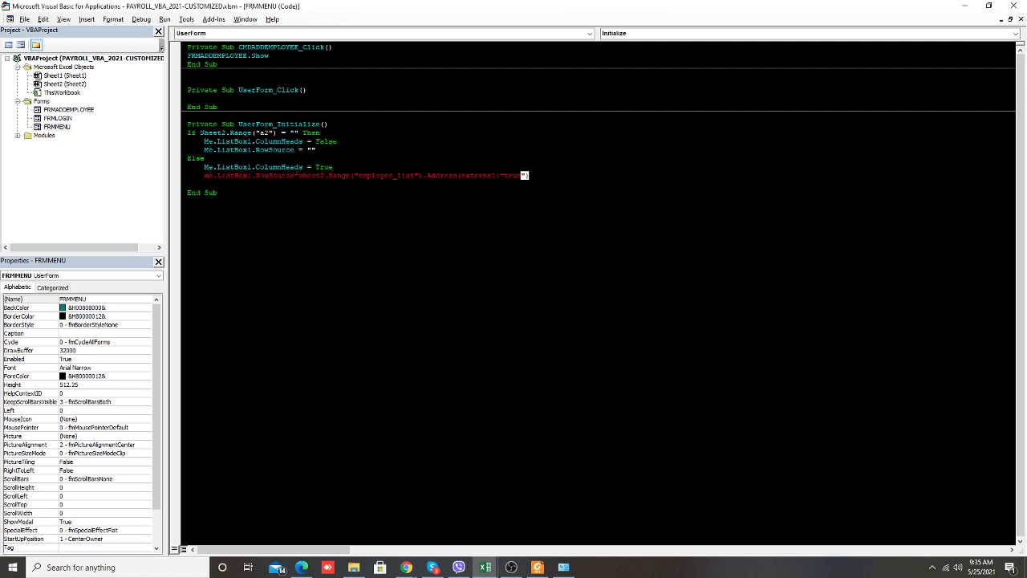
type("e")
type(")")
Close the block with End If and run the menu form with F5
key("Return")
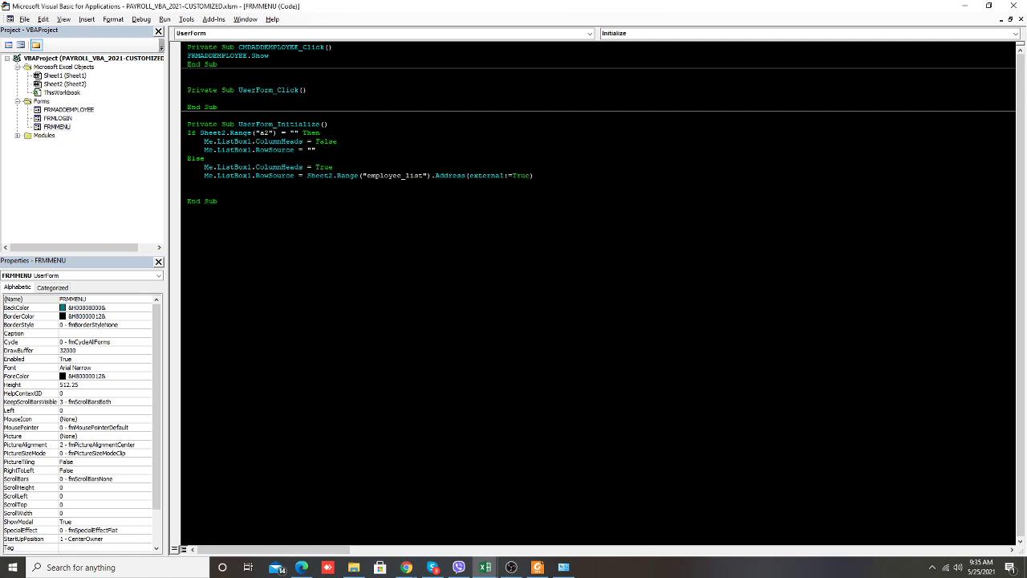
type("end if")
key("Return")
key("F5")
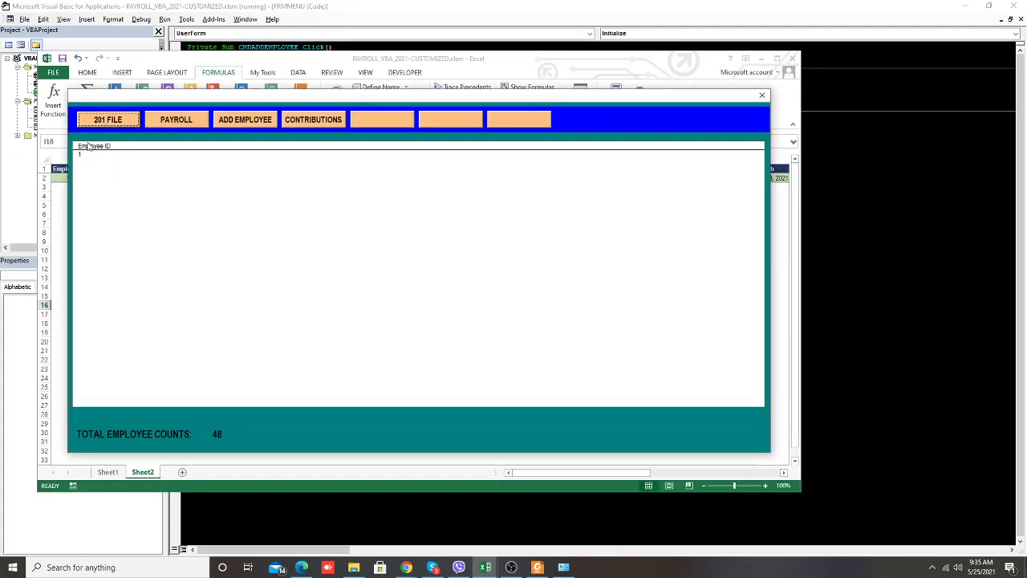
Set ListBox1's ColumnCount to 31, then test-run FRMMENU to check the employee row
left_click(763, 97)
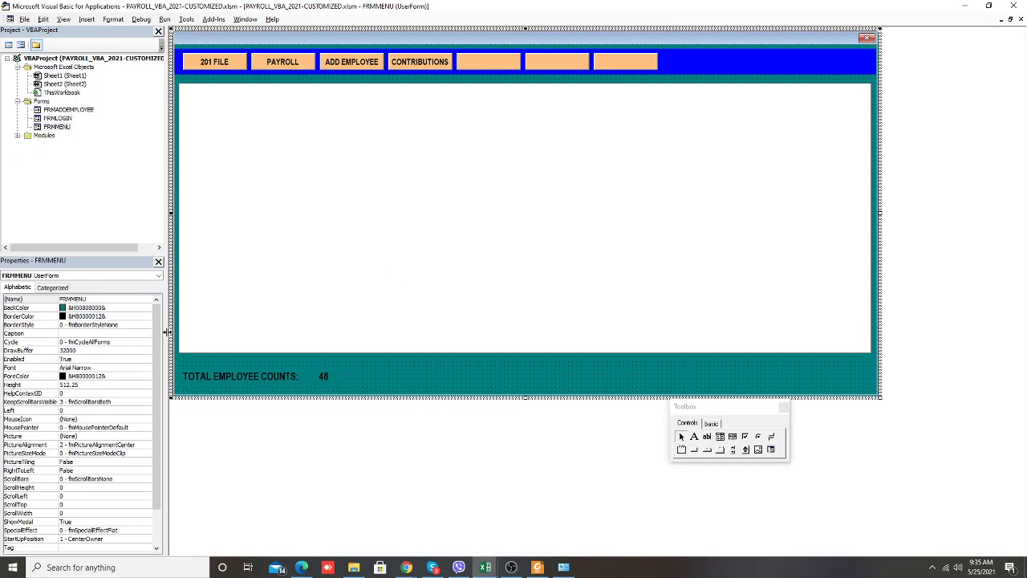
left_click(323, 270)
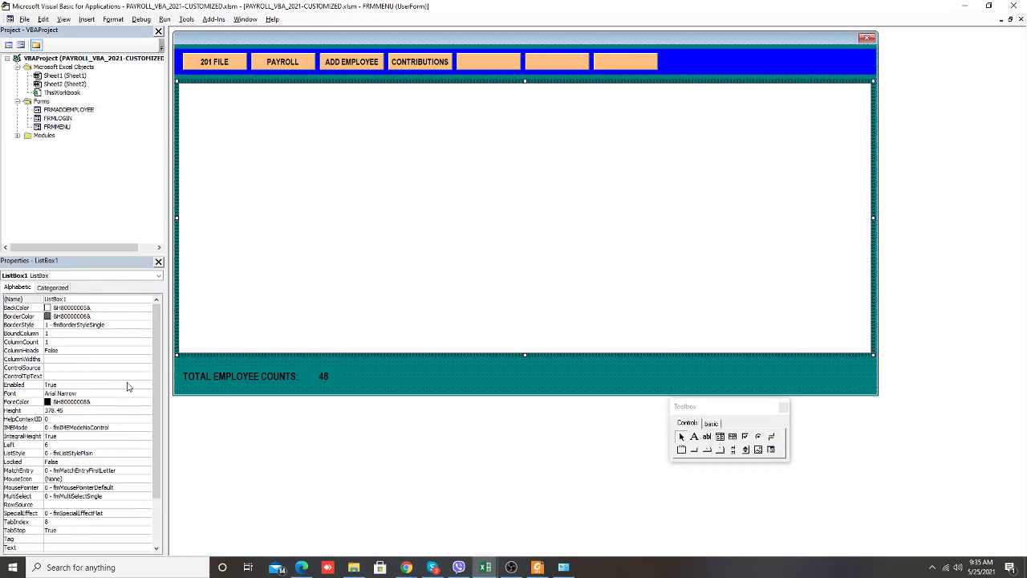
left_click(69, 343)
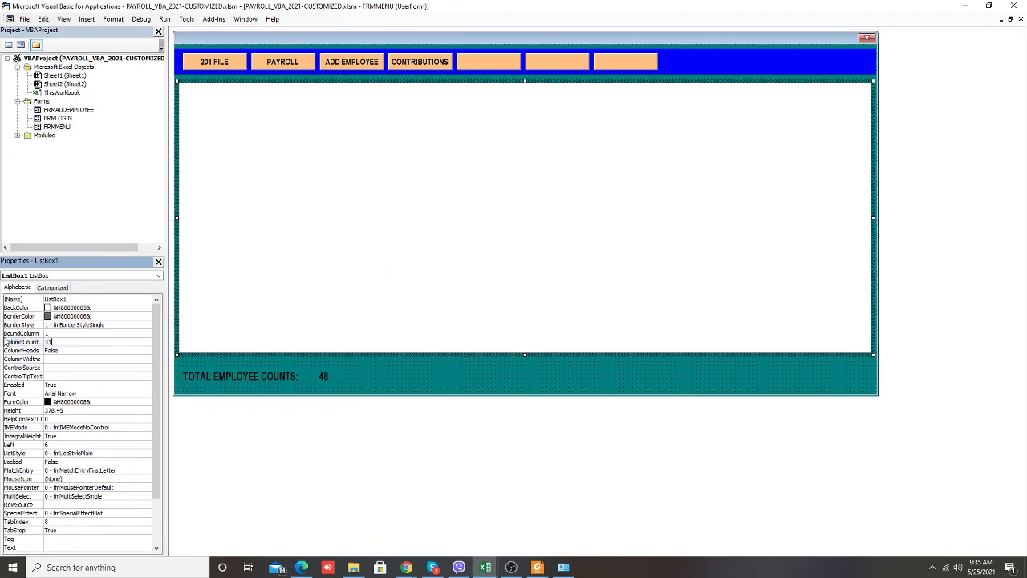
left_click(647, 367)
key("F5")
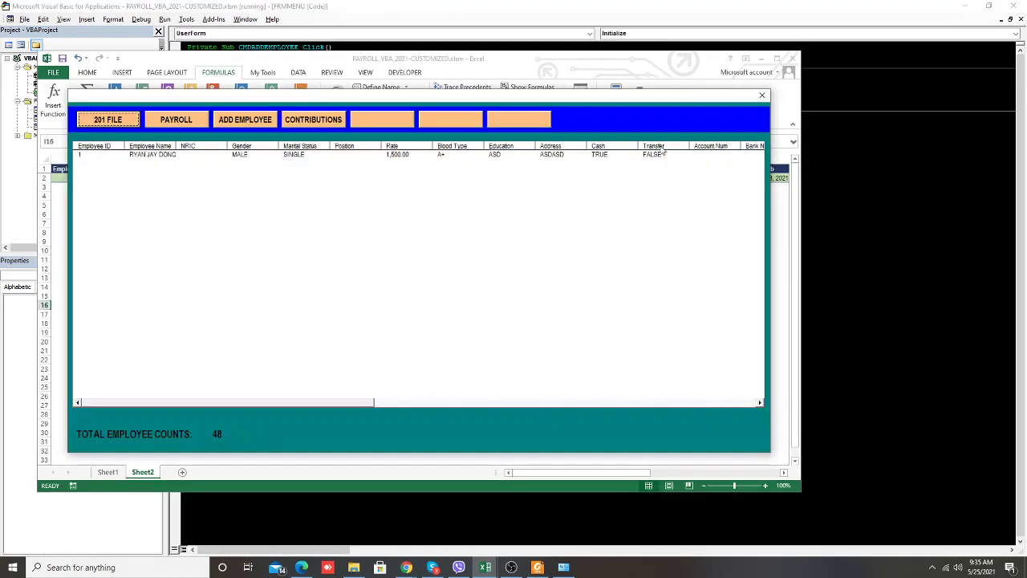
left_click(499, 154)
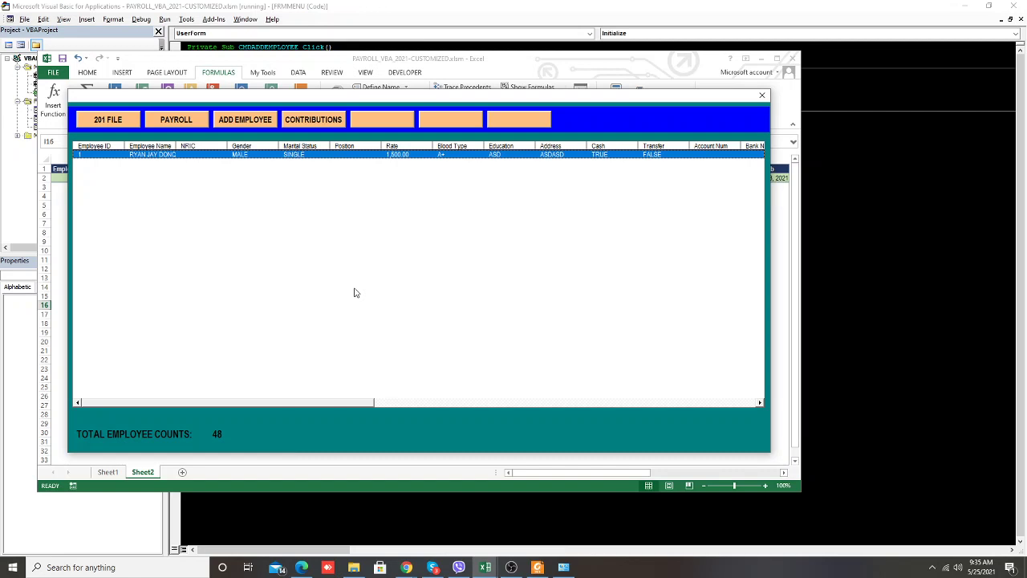
left_click(763, 97)
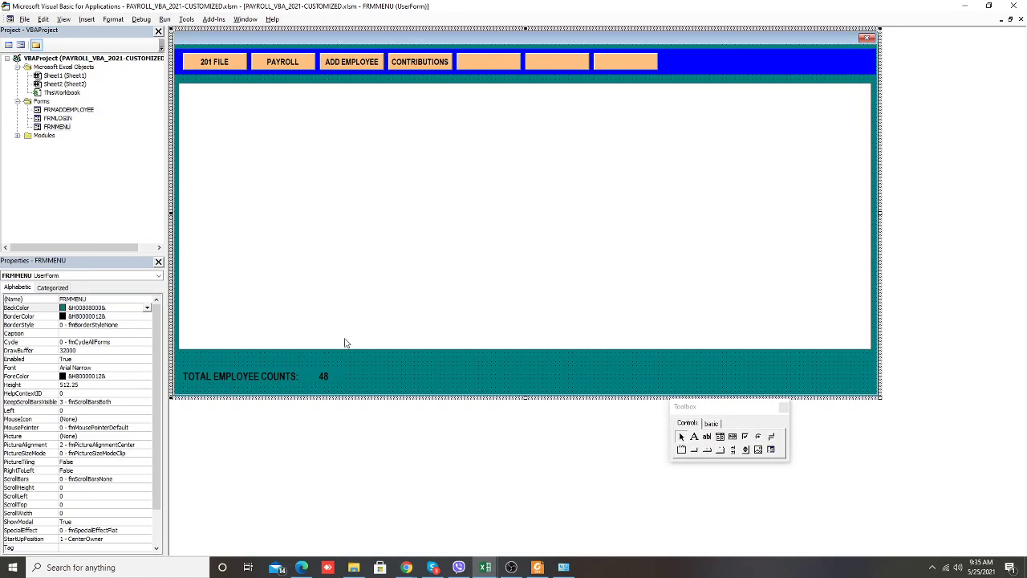
Copy FRMMENU's If/Else list-loading block and paste it before End Sub in CMDSAVEUPDATE_Click
double_click(404, 371)
mouse_move(188, 192)
left_mouse_down()
mouse_move(157, 155)
mouse_move(154, 131)
left_mouse_up()
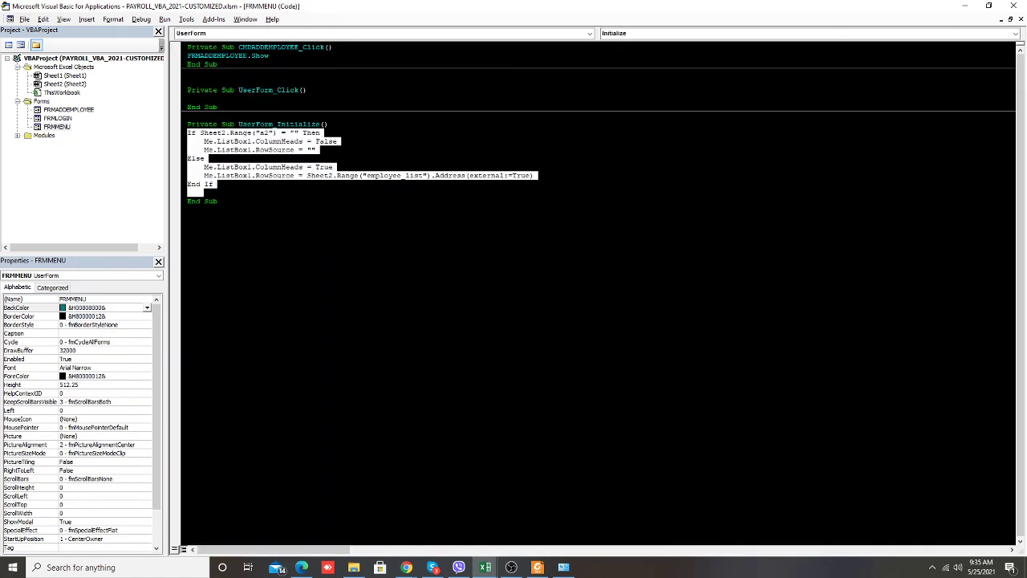
double_click(64, 119)
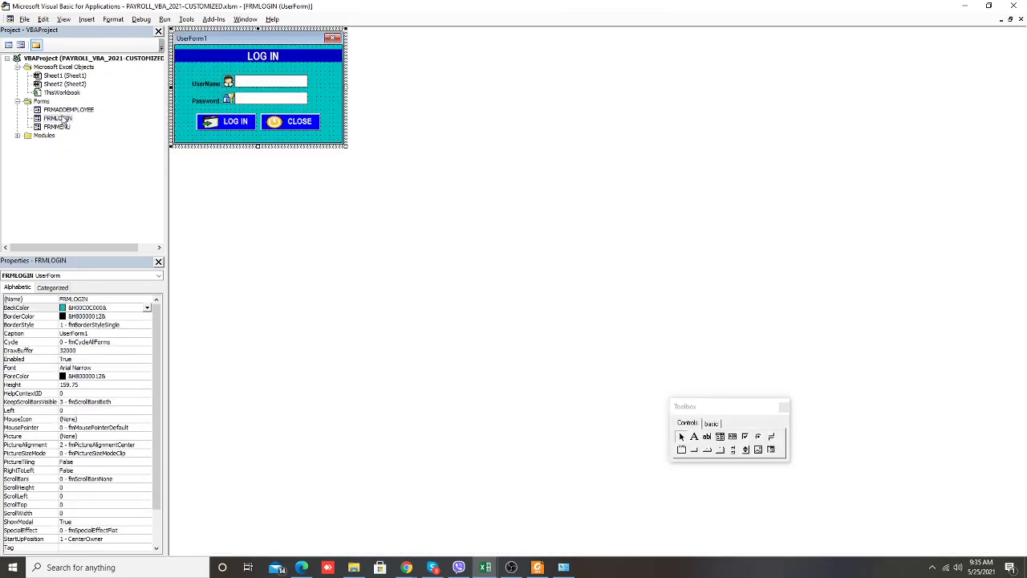
double_click(64, 111)
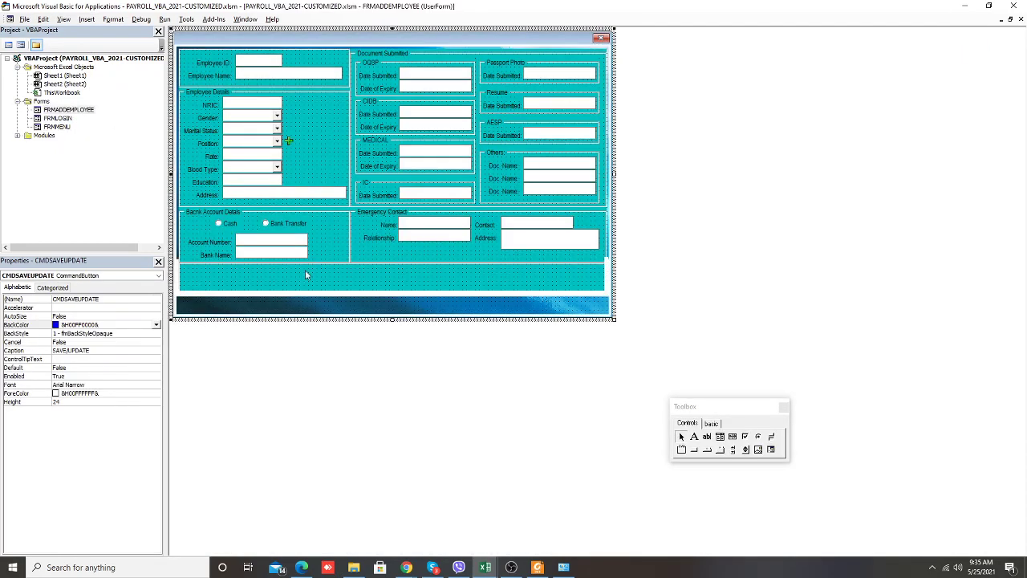
double_click(304, 274)
scroll(597, 289, "down", 6)
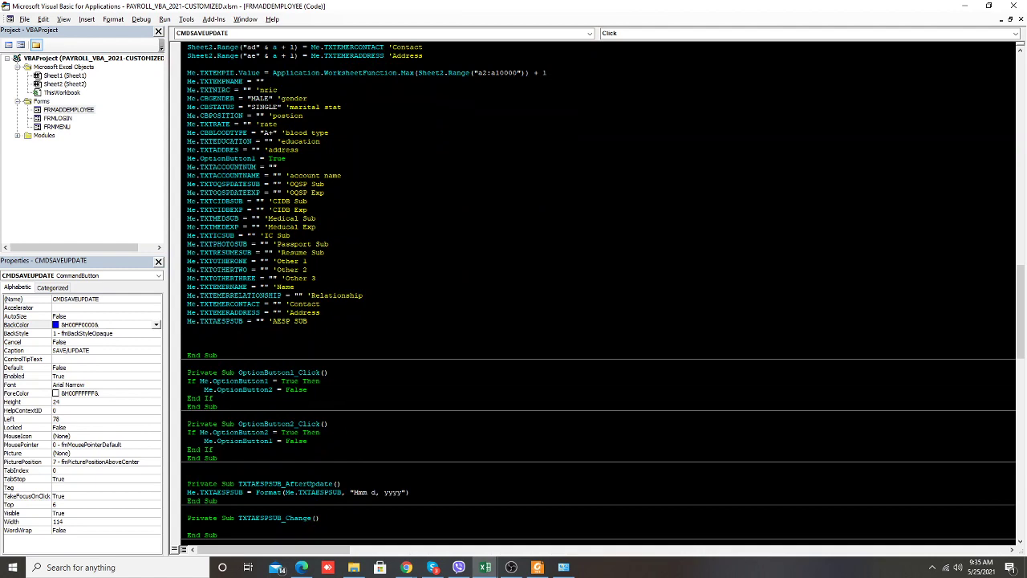
type("If Sheet2.Range(\"a2\") = \"\" Then     Me.ListBox1.ColumnHeads = False     Me.ListBox1.RowSource = \"\" Else     Me.ListBox1.ColumnHeads = True     Me.ListBox1.RowSource = Sheet2.Range(\"employee_list\").Address(external:=True) End If")
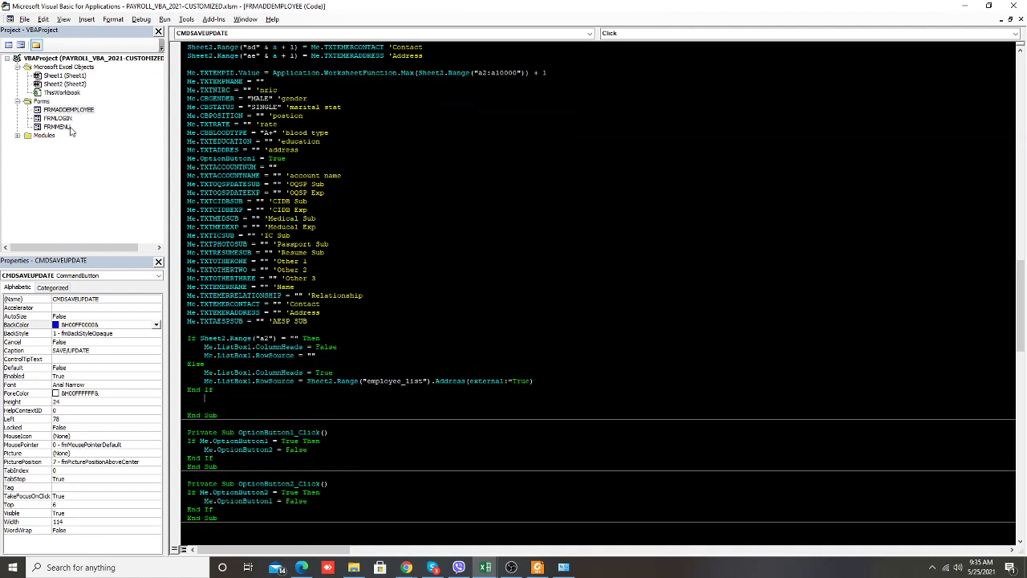
Paste the same block before End Sub in CMDDELETE_Click and run FRMADDEMPLOYEE
left_click(65, 128)
double_click(66, 128)
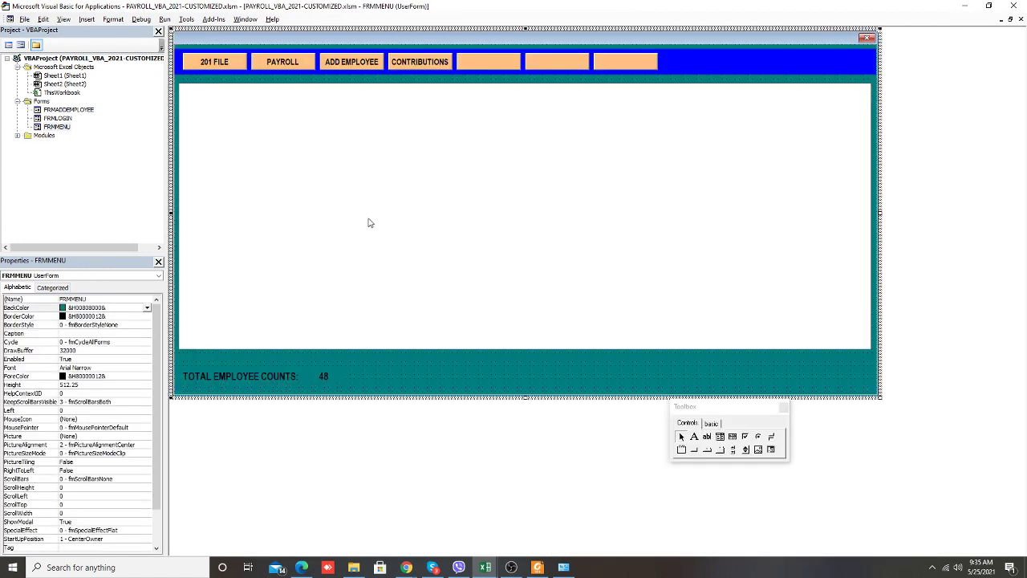
double_click(69, 119)
double_click(81, 110)
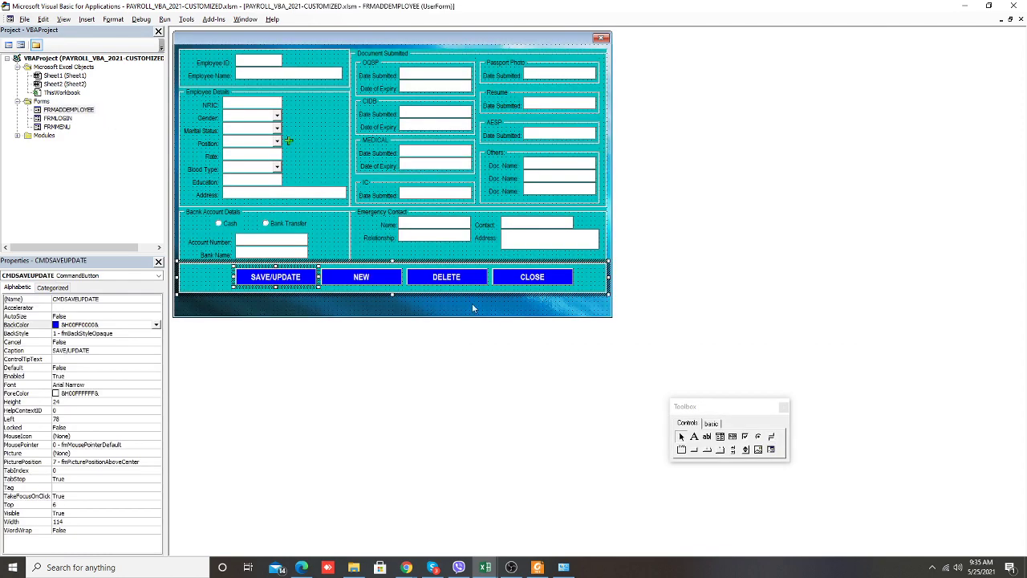
double_click(460, 276)
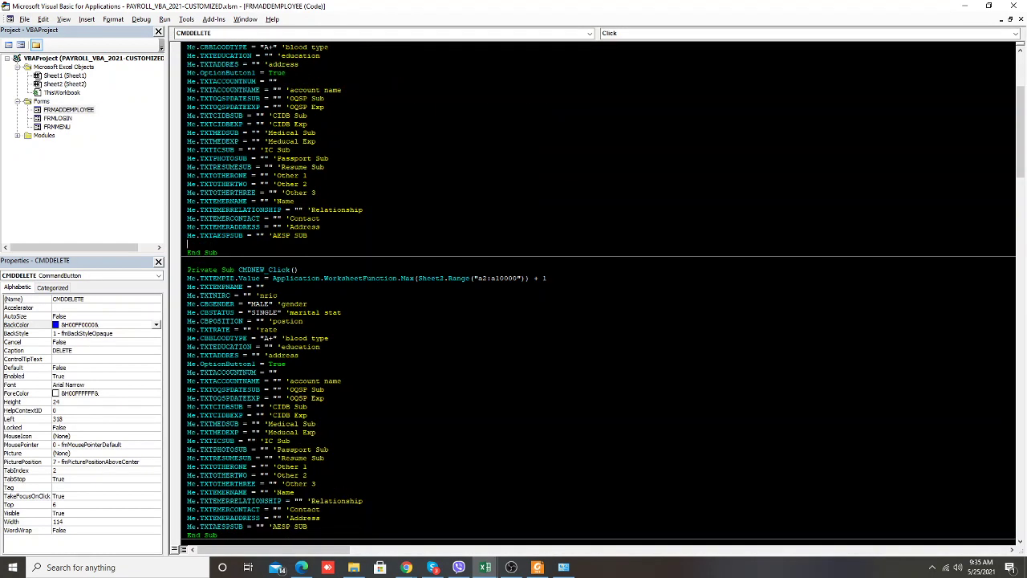
key("Return")
type("If Sheet2.Range(\"a2\") = \"\" Then     Me.ListBox1.ColumnHeads = False     Me.ListBox1.RowSource = \"\" Else     Me.ListBox1.ColumnHeads = True     Me.ListBox1.RowSource = Sheet2.Range(\"employee_list\").Address(external:=True) End If")
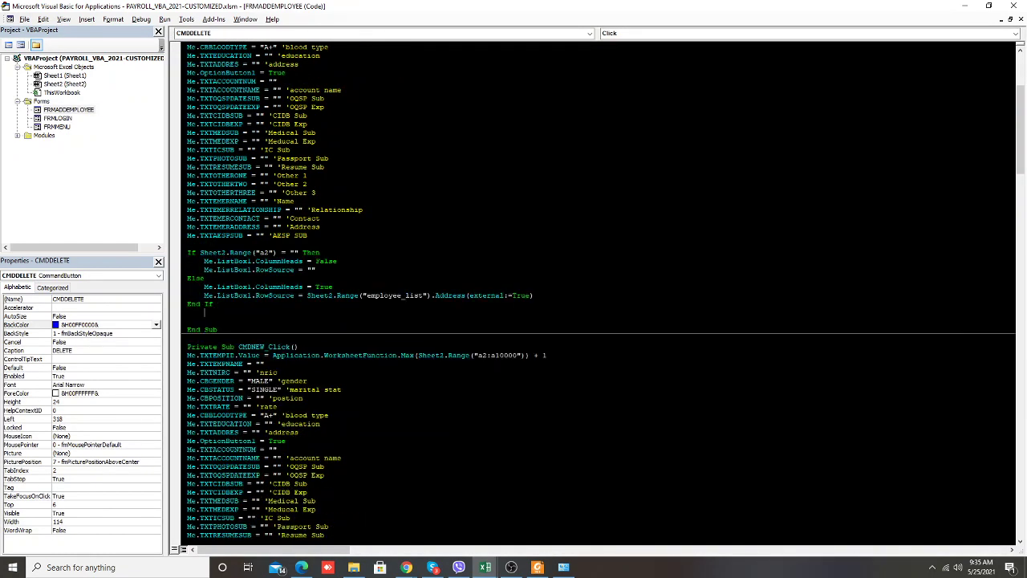
key("F5")
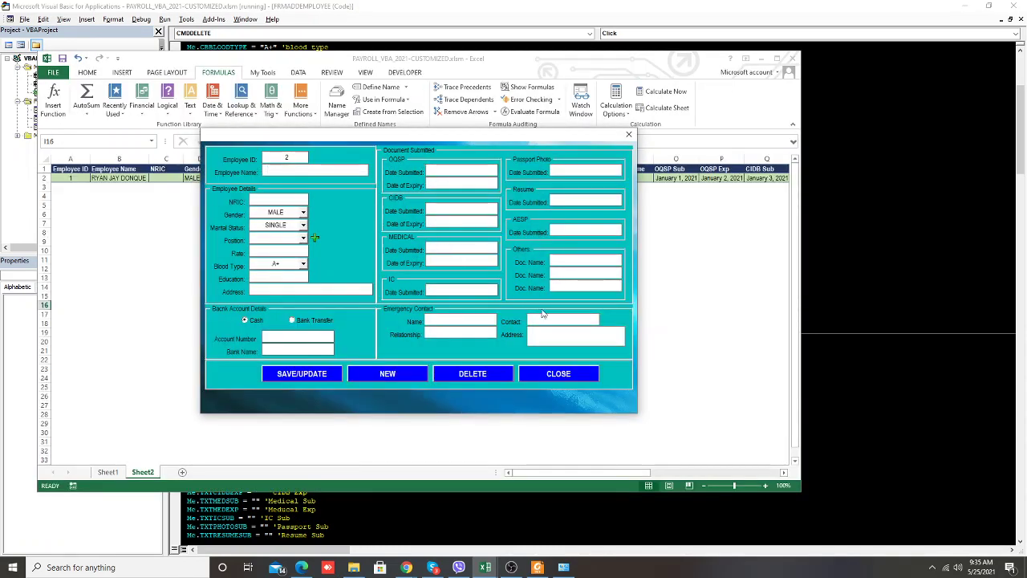
Close the running form, run FRMMENU and open the Add Employee form
left_click(565, 373)
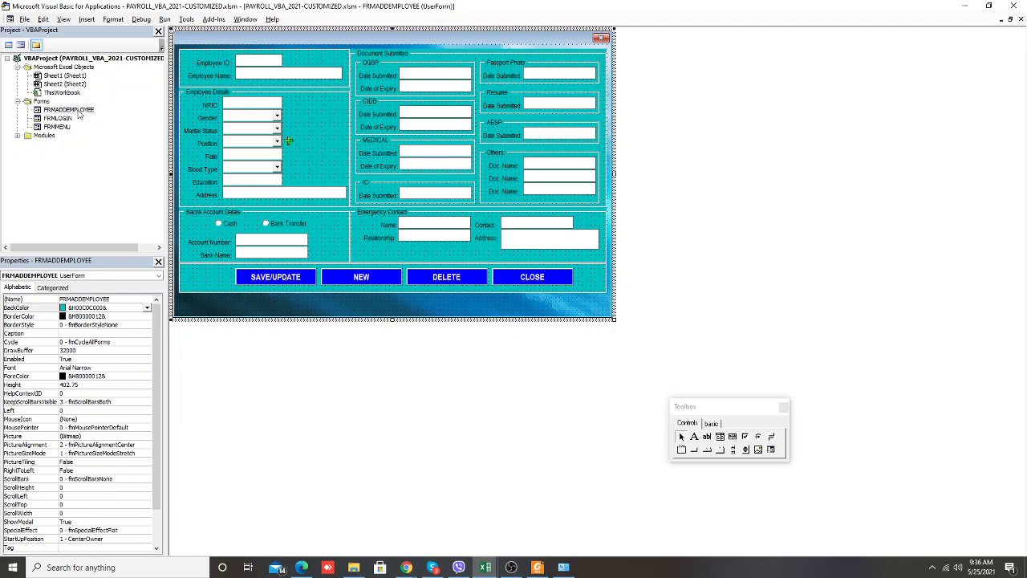
double_click(71, 127)
key("F5")
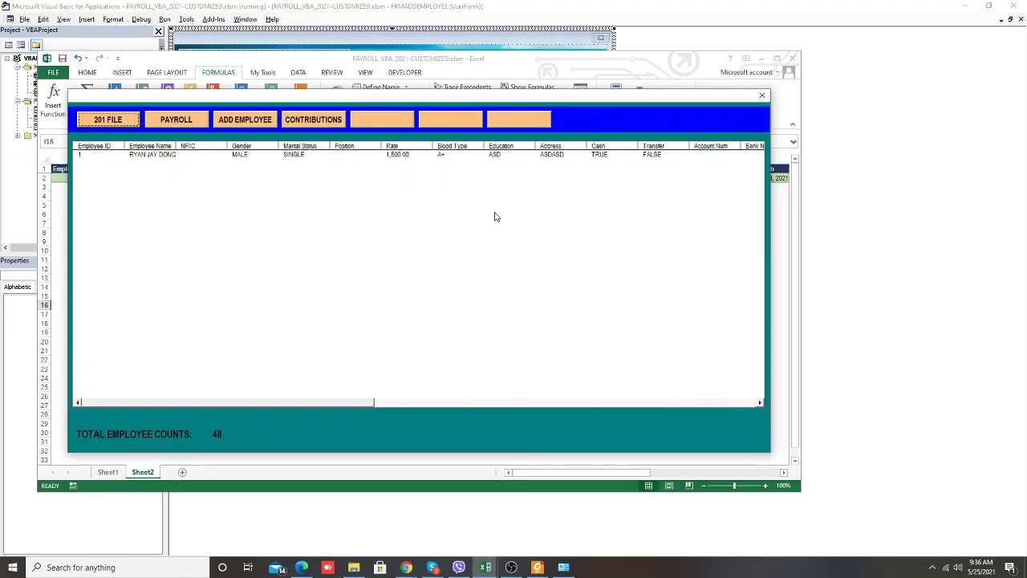
left_click(245, 119)
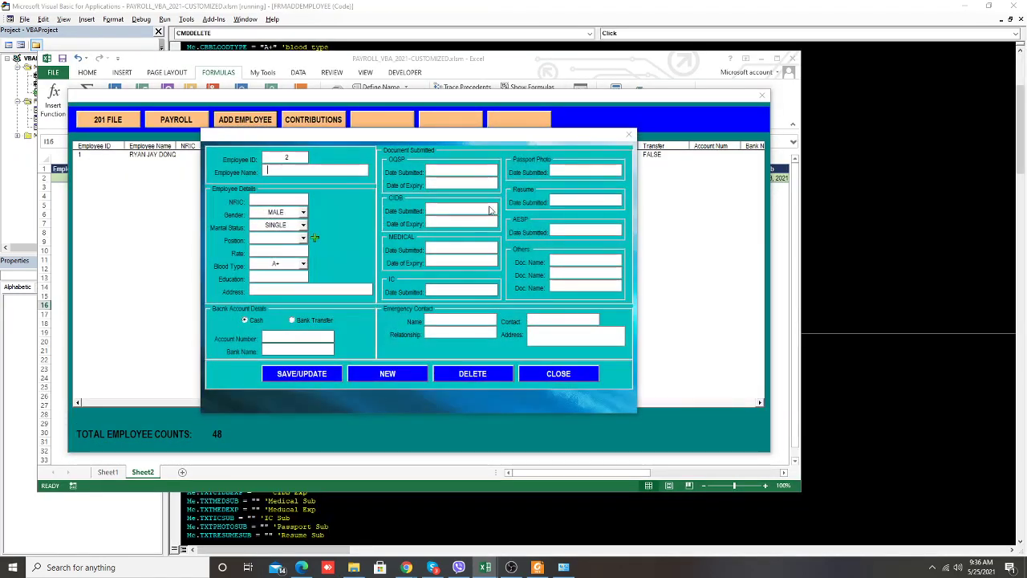
Enter the employee's full name, gender, position, education 'ASDAS' and address 'ASDA146546SDASD'
type("don")
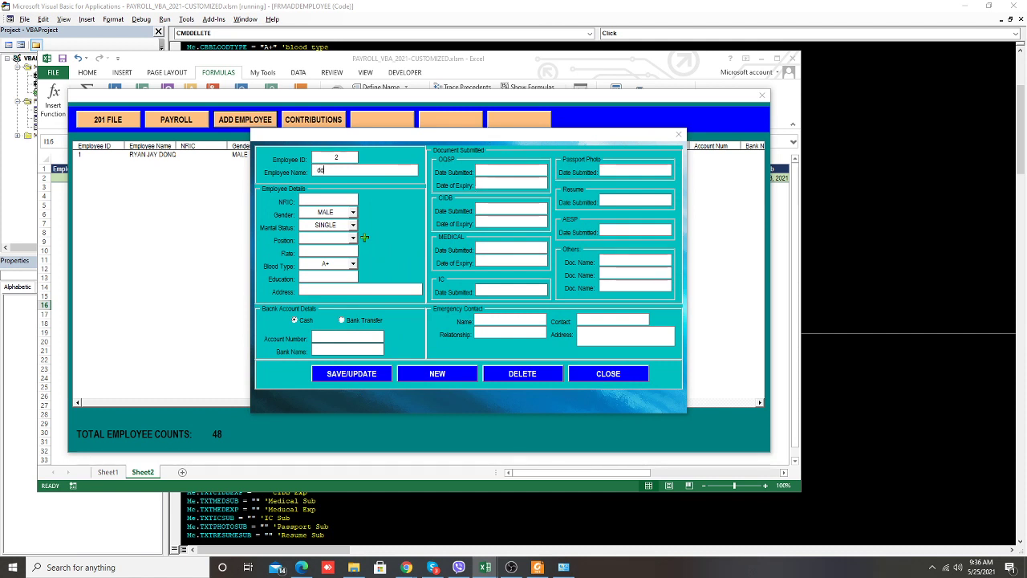
type("qu")
key("Tab")
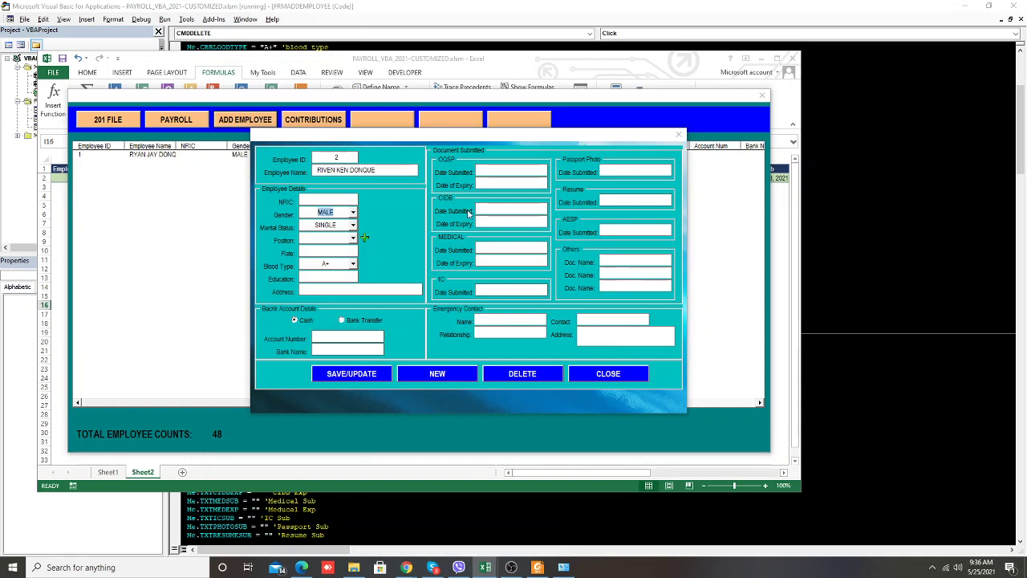
left_click(359, 240)
left_click(328, 281)
type("ASDAS")
left_click(337, 291)
type("ASDA")
type("146546SDASD")
Fill the document dates: 1/1/2021 twice, then 1/2, 1/3, 4, 1/5, 1/6, 1/7, 1/8, 1/9
key("Tab")
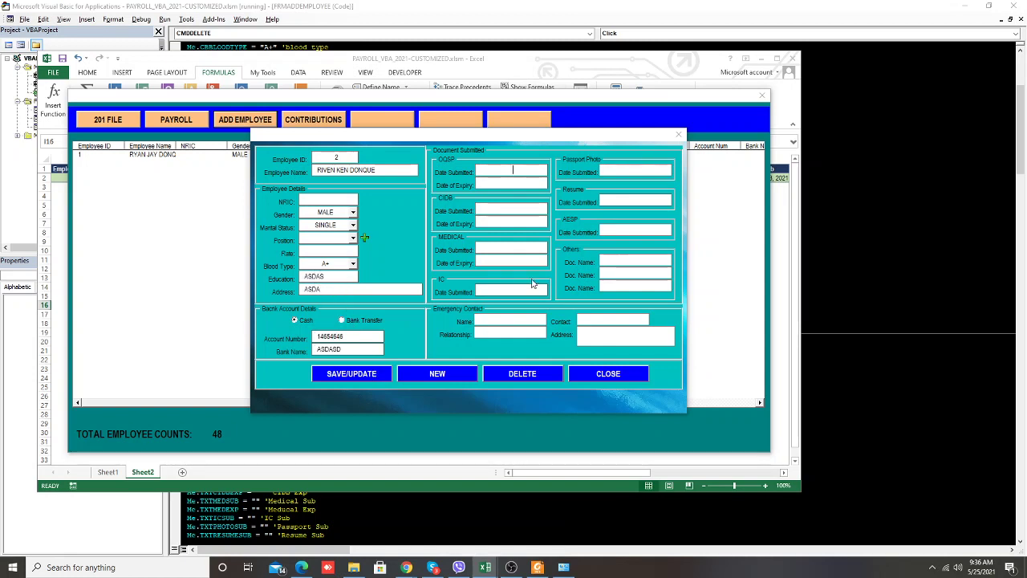
type("1/1/2021")
key("Tab")
type("1/1/2021")
key("Tab")
type("1/2")
key("Tab")
type("1/3")
key("Tab")
type("4")
key("Tab")
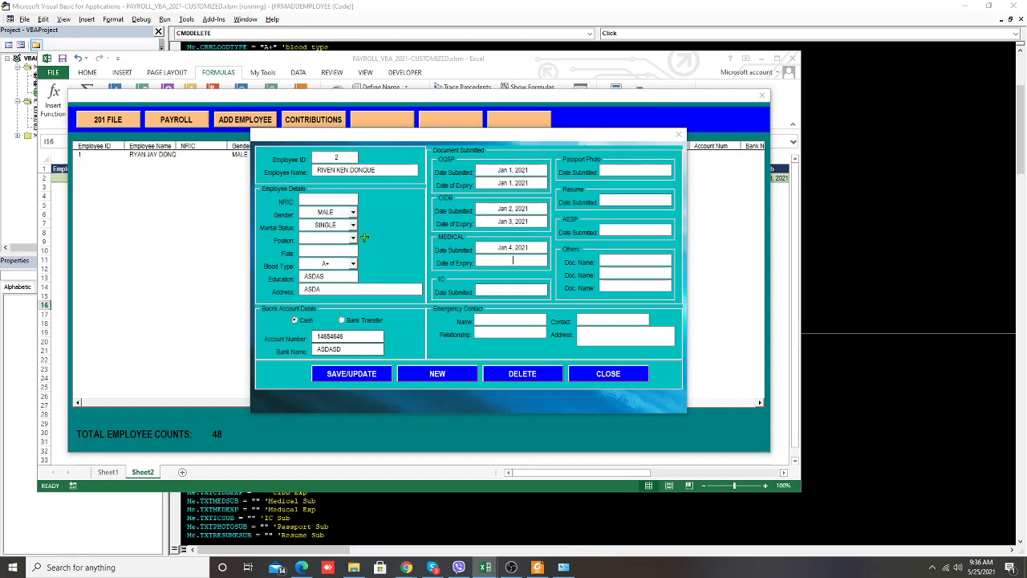
type("1/5")
key("Tab")
type("1/6")
key("Tab")
type("1/7")
key("Tab")
type("1/8")
key("Tab")
type("1/9")
Enter the Doc. Name entries ASDASGF, GDGG and DFSF
key("Tab")
type("1")
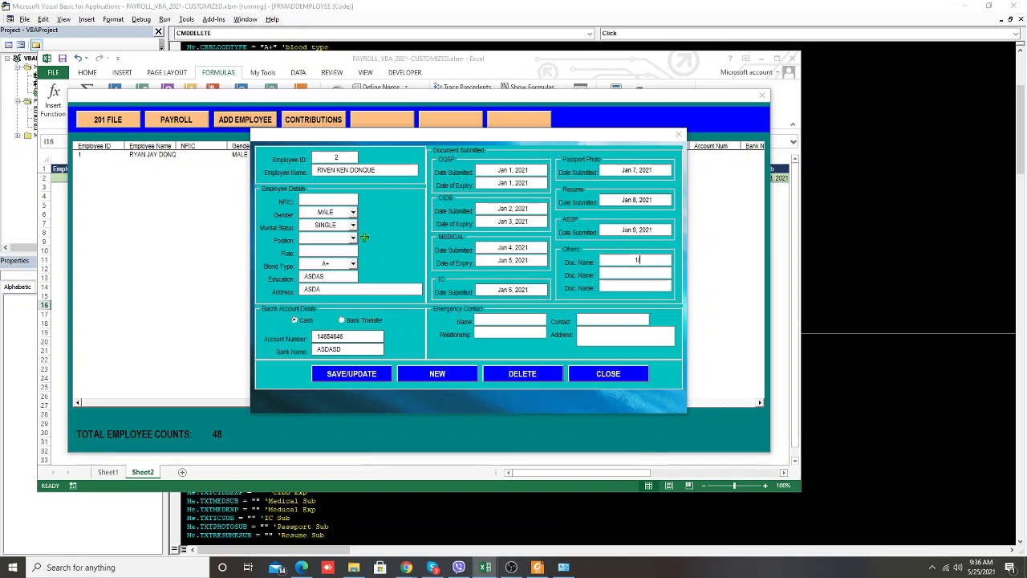
key("BackSpace")
type("ASDASGF")
key("Tab")
type("GDGG")
key("Tab")
type("DFSF")
Fill the emergency contact name, relationship, contact and address with placeholder text, then save
left_click_drag(550, 141, 600, 140)
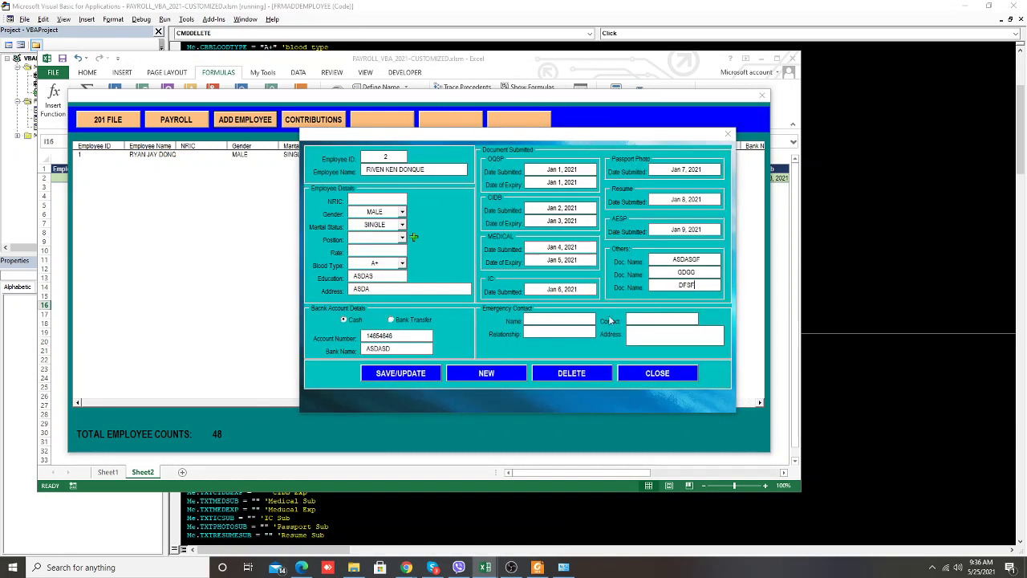
left_click(572, 320)
type("ASDA")
left_click(562, 332)
type("ASD")
left_click(653, 321)
type("ASDA")
left_click(661, 338)
type("ASD")
left_click(429, 376)
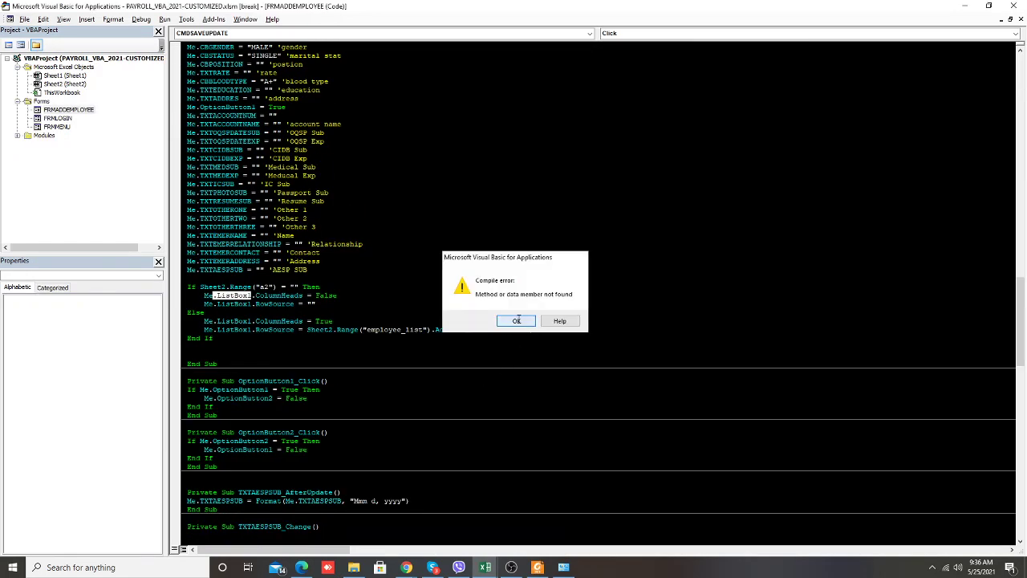
Dismiss the compile error and add a With FRMMENU line above the If block
left_click(516, 321)
key("Return")
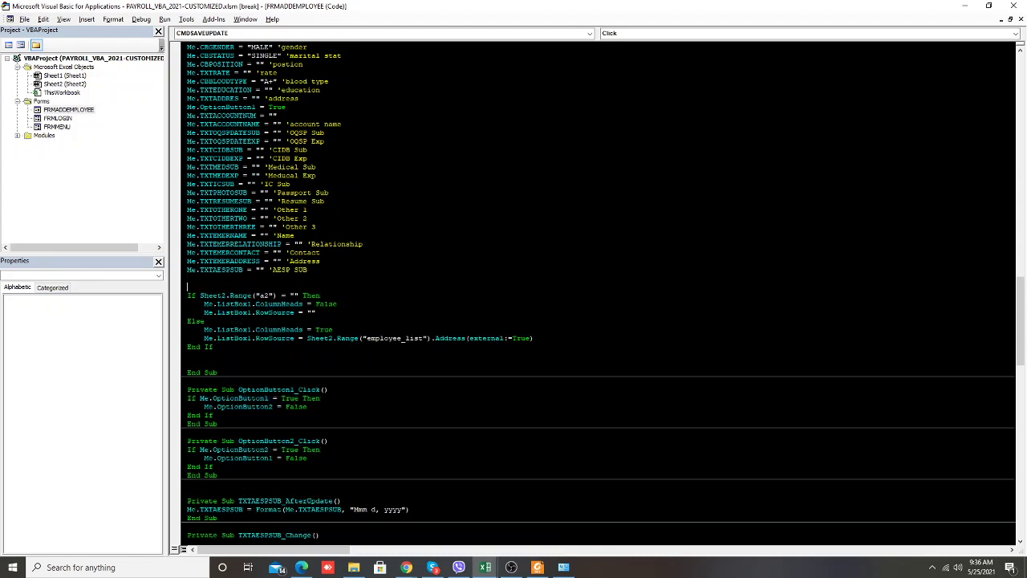
type("wit")
type("MENU")
left_click(338, 303)
Remove Me from all four .ListBox1 lines in the block
double_click(208, 304)
key("Delete")
double_click(207, 313)
key("Delete")
double_click(207, 329)
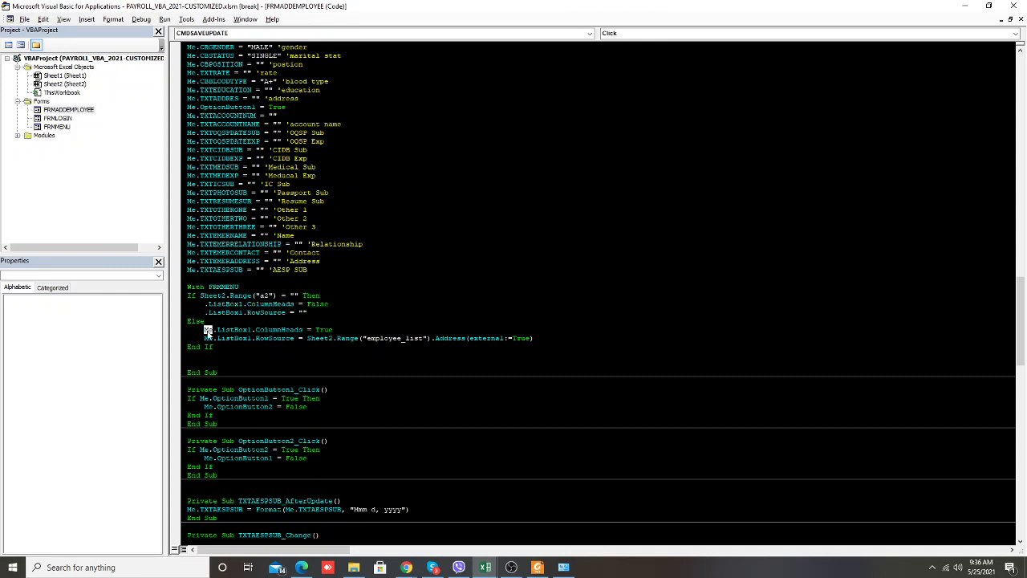
key("Delete")
double_click(207, 337)
key("Delete")
Add End With after End If and resume running with F5
left_click(195, 354)
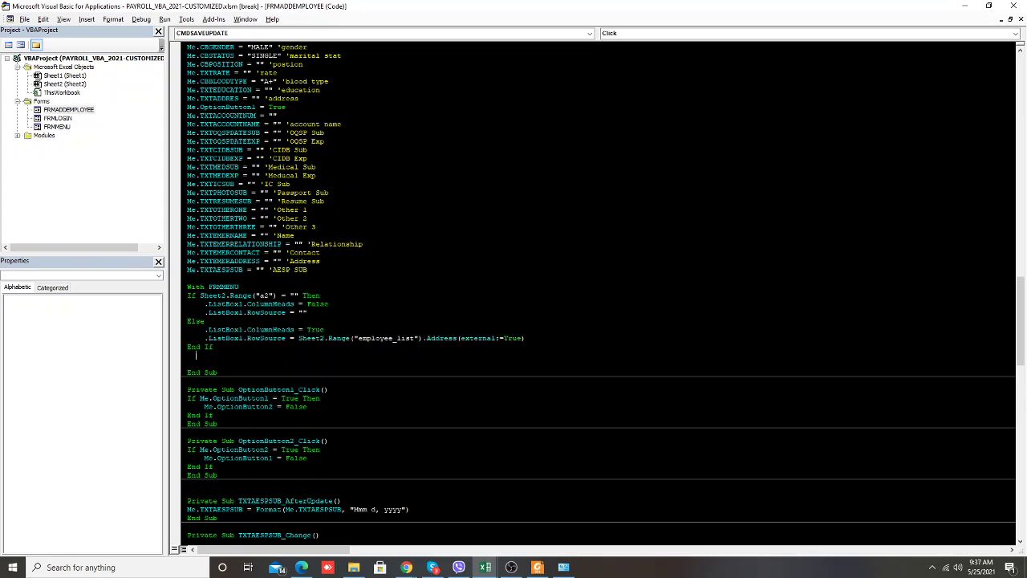
type("END WITH")
key("Return")
key("BackSpace")
key("BackSpace")
key("F5")
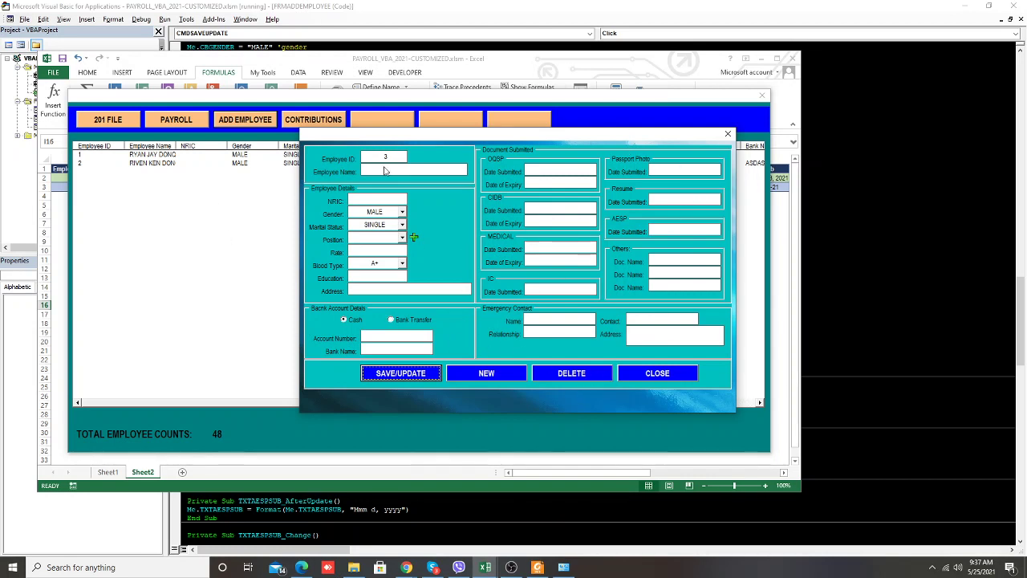
Open a blank Add Employee form and enter the employee's full name, education ASDASD and address ASDASD
left_click(674, 374)
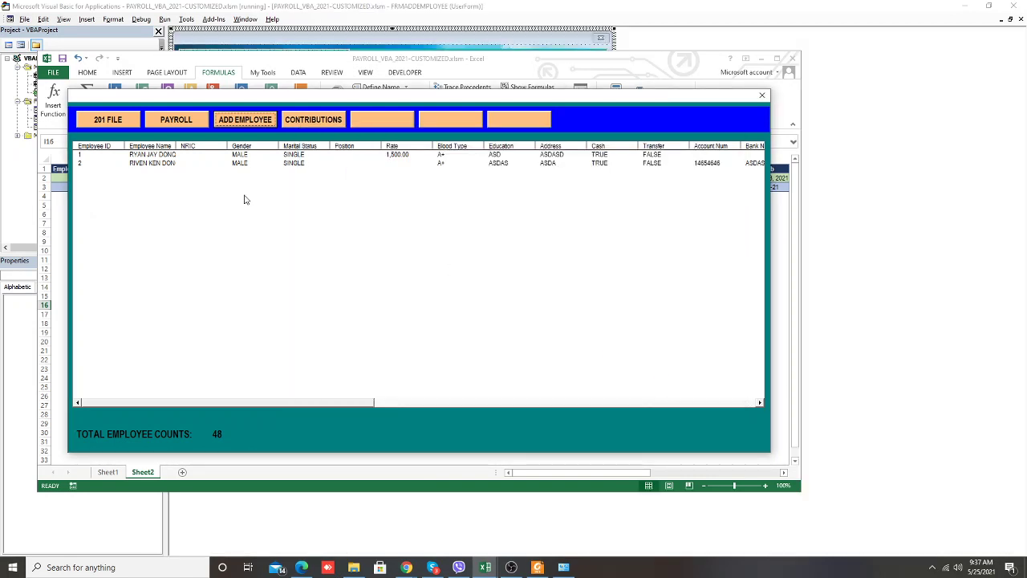
left_click(229, 121)
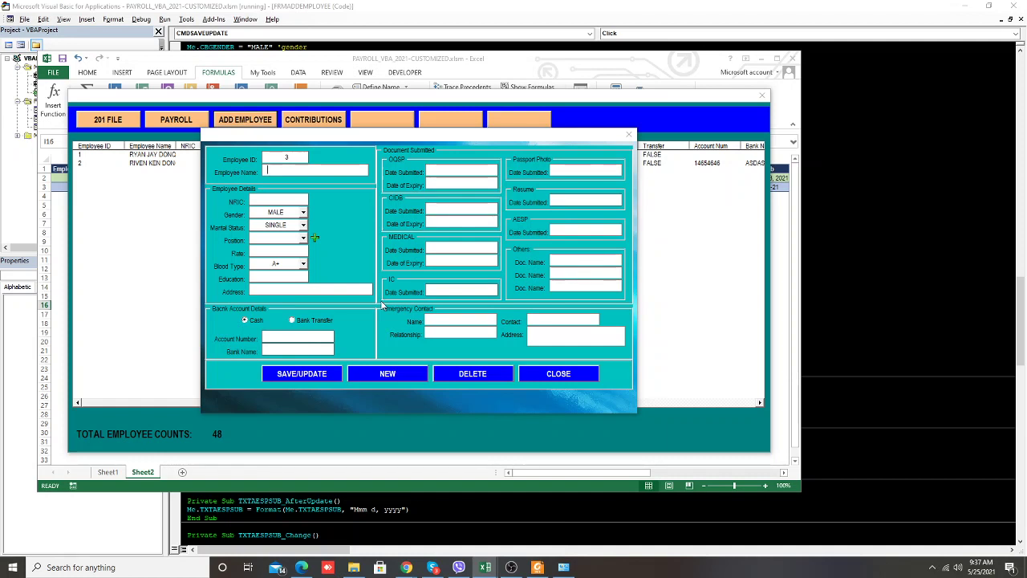
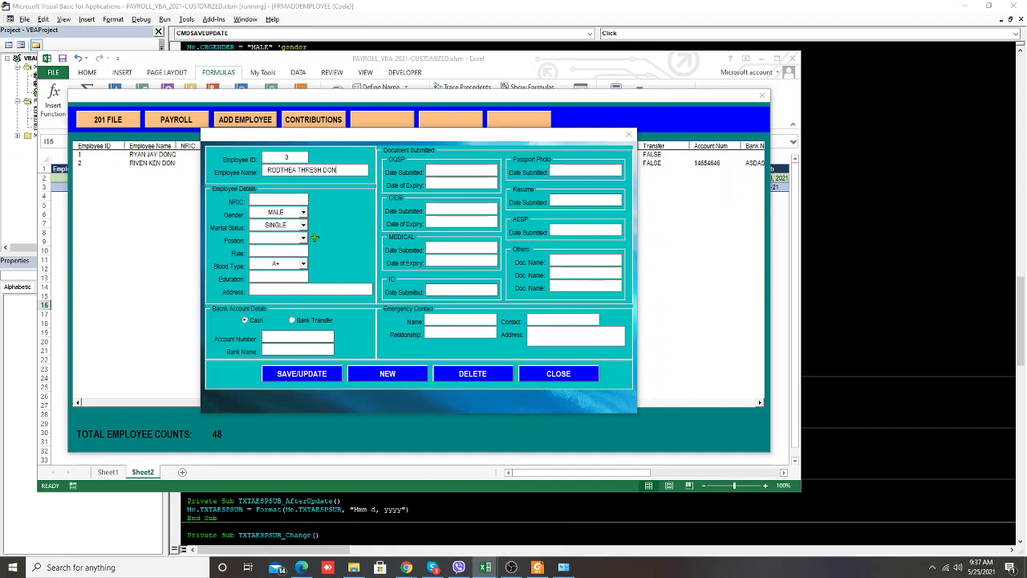
key("Tab")
left_click(309, 280)
type("ASDASD")
key("Tab")
type("ASDASD")
Enter document dates 1/1/2021 through 1/10/2021 for OQSP, CIDB, Medical, IC, photo, resume and AESP
left_click(461, 170)
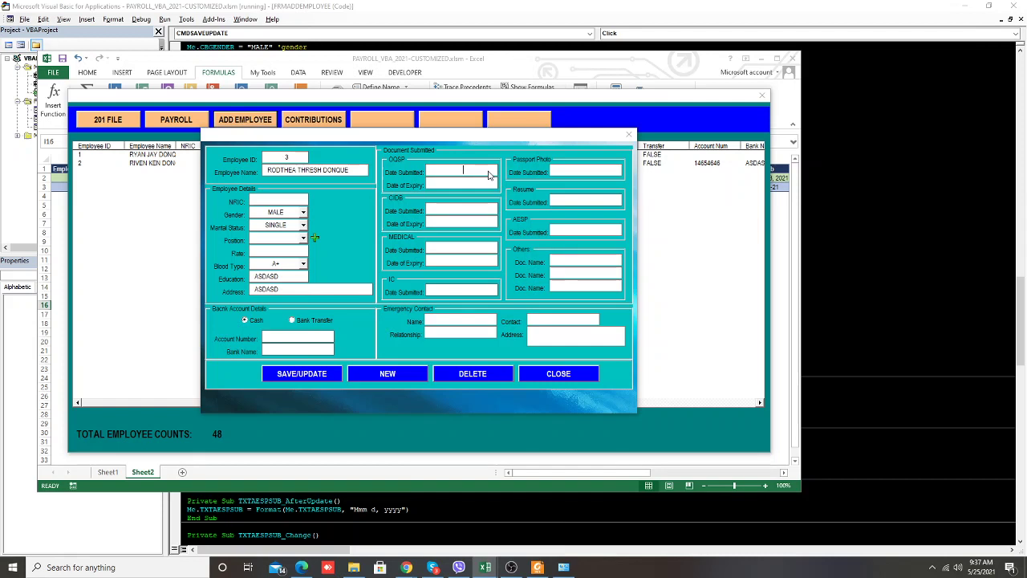
type("1/1/2021")
key("Tab")
type("A")
type("2/2021")
key("Tab")
type("1/3/2021")
key("Tab")
type("1/")
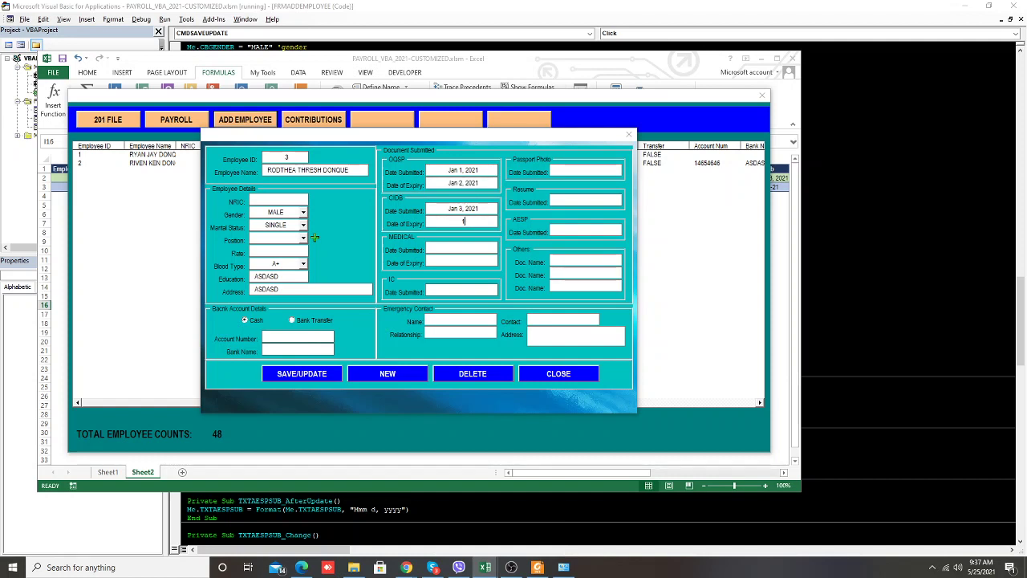
type("4/2021")
key("Tab")
type("1/5/2021")
key("Tab")
type("1/6/2021")
key("Tab")
type("1/7/2021")
key("Tab")
type("1/8/2021")
key("Tab")
type("1/9/2021")
key("Tab")
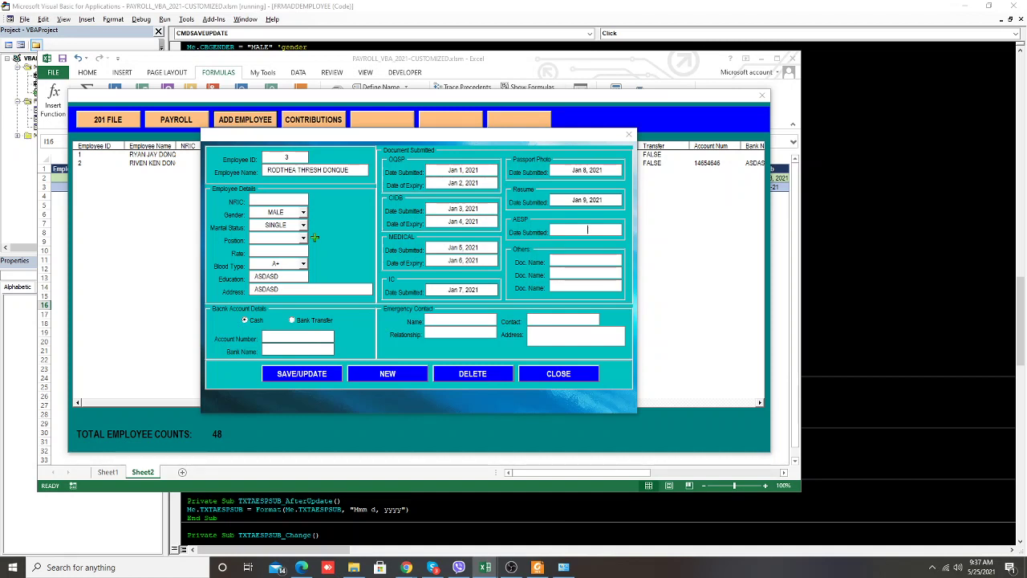
type("1/10/2021")
key("Tab")
Fill document names ASD, GG and SS, the account number, and bank name SDAD
type("A")
type("SD")
key("Tab")
type("GG")
key("Tab")
type("S")
type("S")
key("Tab")
key("Tab")
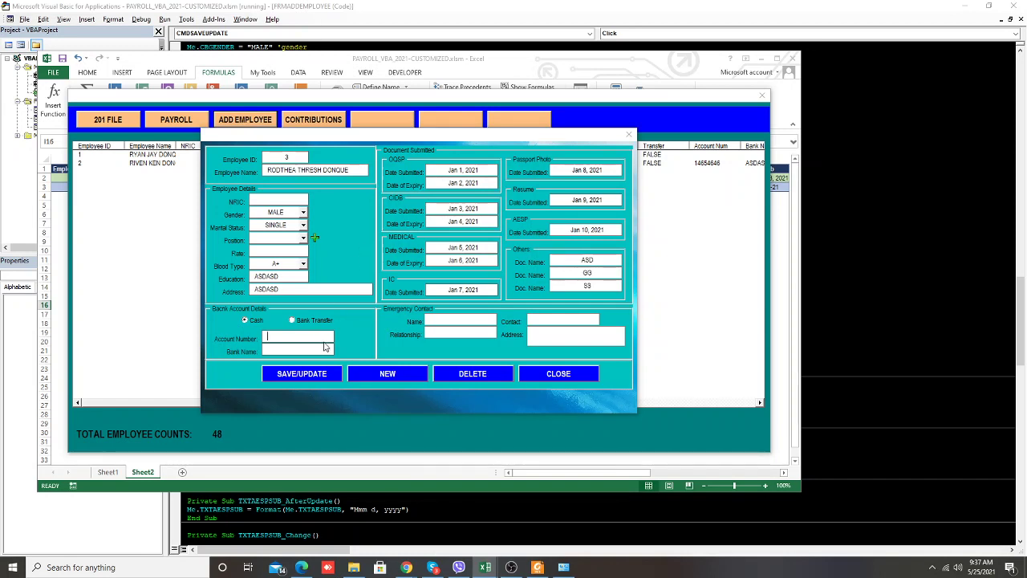
type("65464")
key("Tab")
type("SDAD")
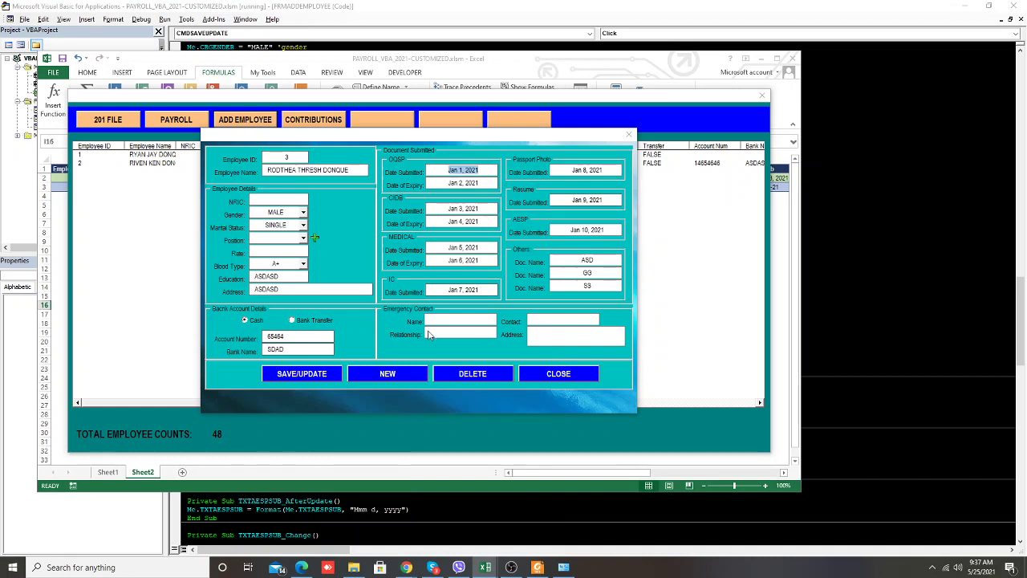
key("Tab")
Fill in the emergency contact's name and relationship/phone details, then save the employee record
left_click(451, 321)
type("ASDA")
left_click(456, 333)
type("ASDA")
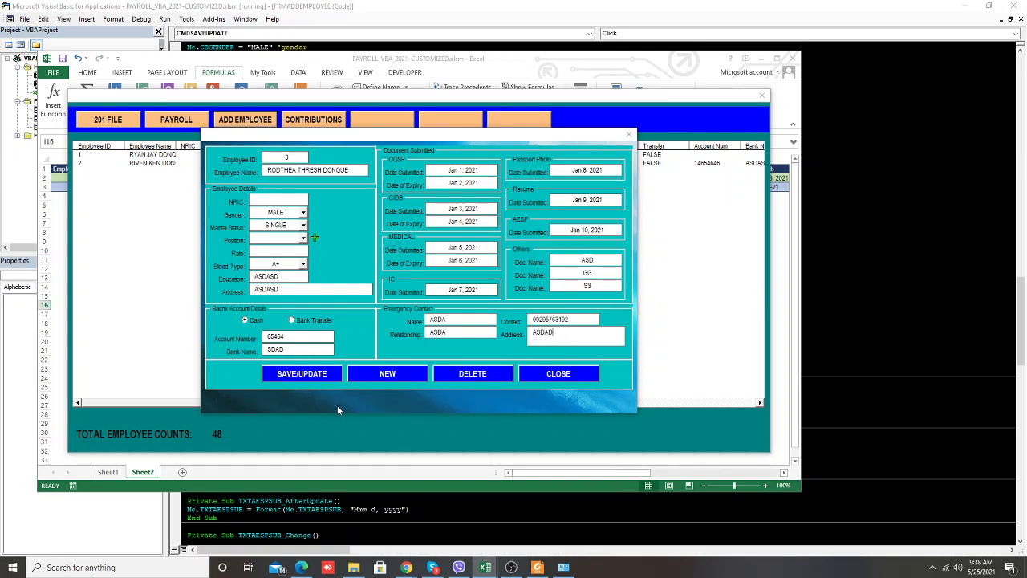
left_click(313, 375)
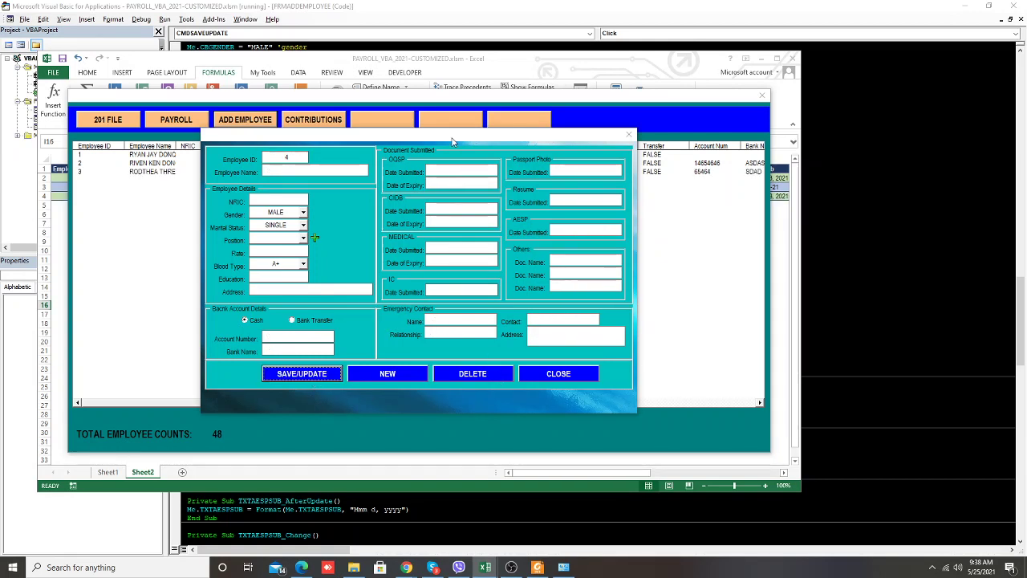
Move the Add Employee form aside and close it to reveal the three-employee list
mouse_move(451, 141)
left_mouse_down()
mouse_move(318, 214)
mouse_move(479, 195)
left_mouse_up()
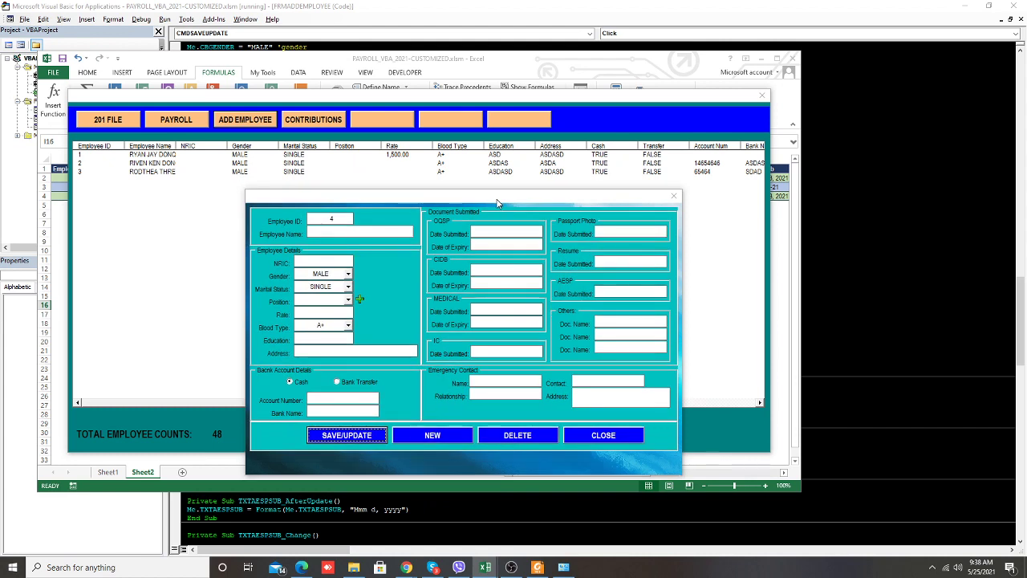
left_click(656, 187)
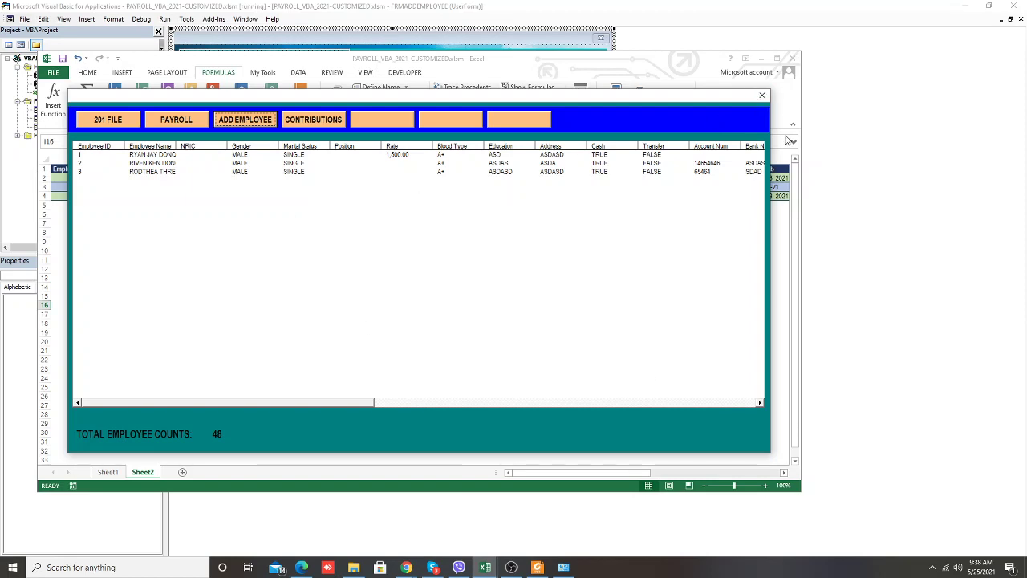
In FRMMENU's UserForm_Initialize, add Me.ListBox1.ColumnWidths = "50,50,..." with repeated 50 widths
left_click(762, 95)
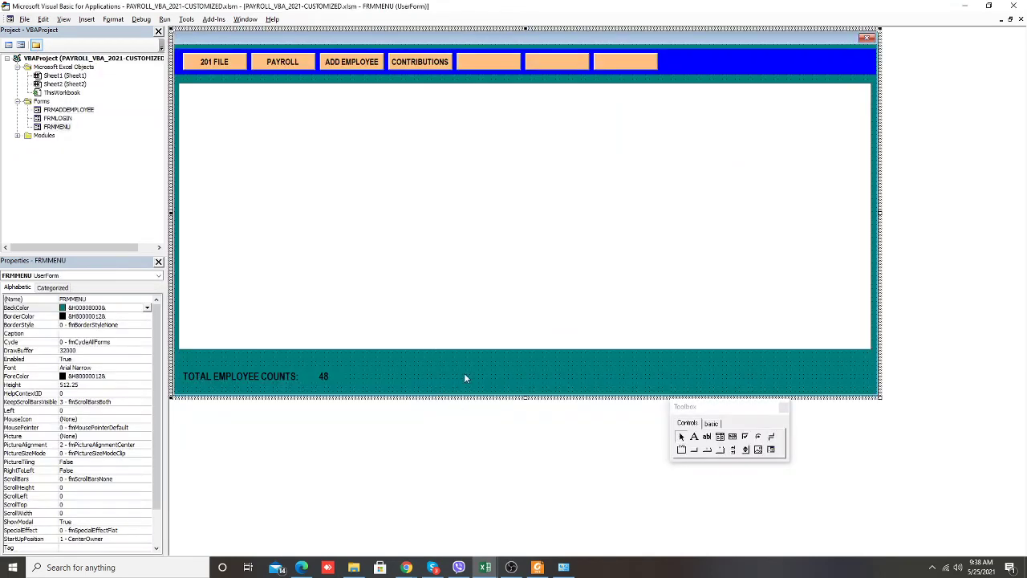
key("F7")
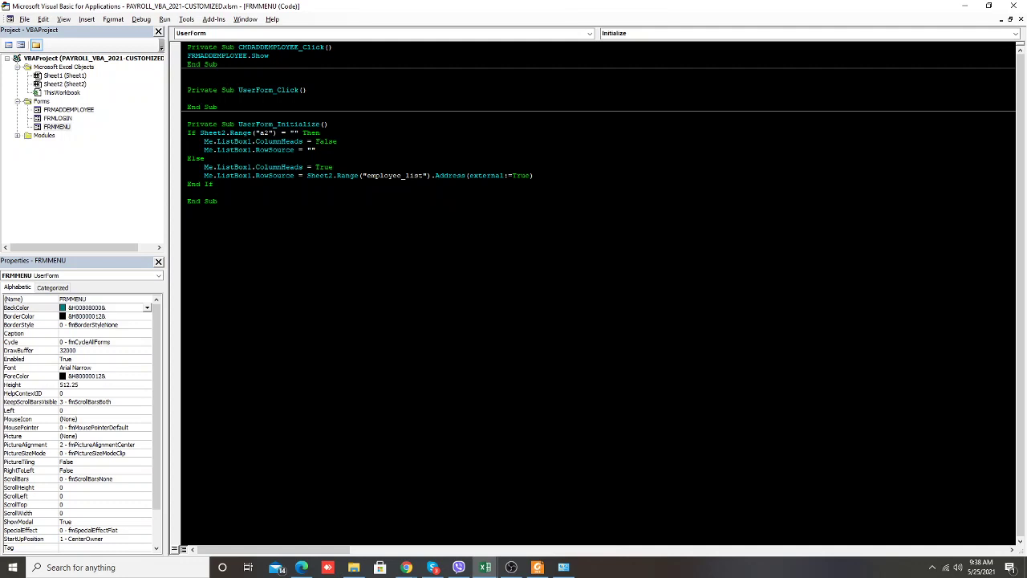
key("Return")
type("Me.")
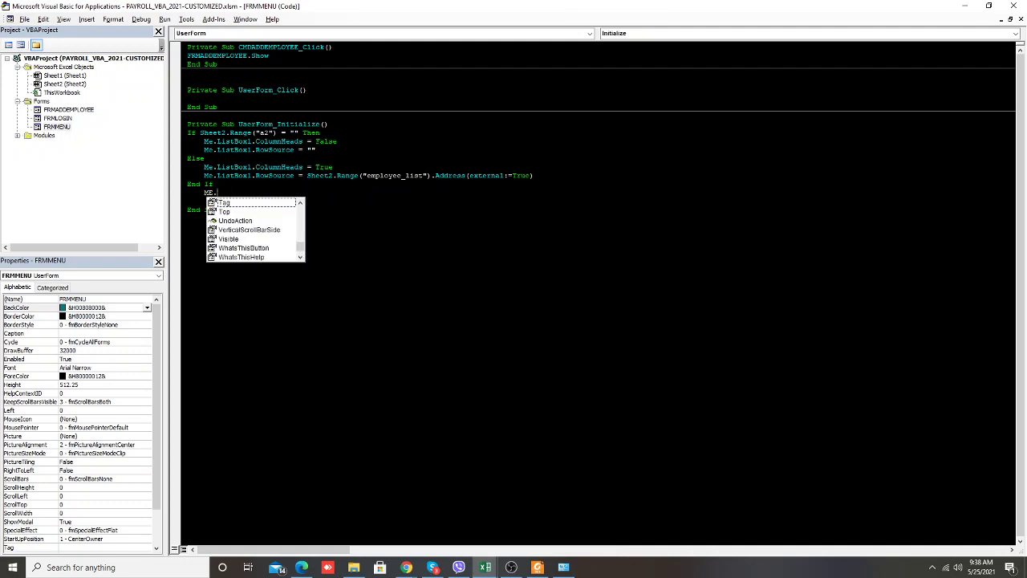
key("BackSpace")
key("BackSpace")
key("BackSpace")
type("Me.li")
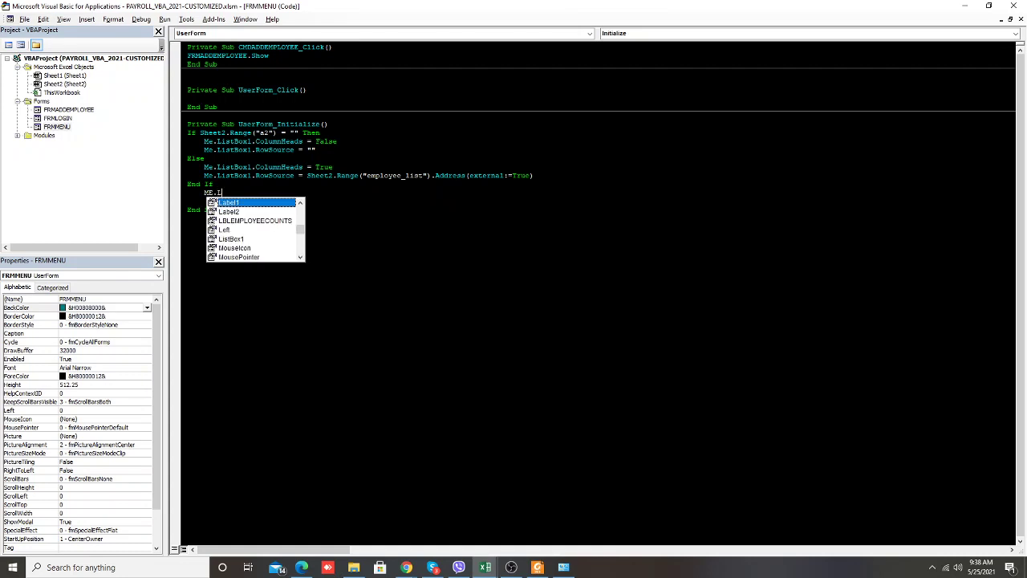
type("st")
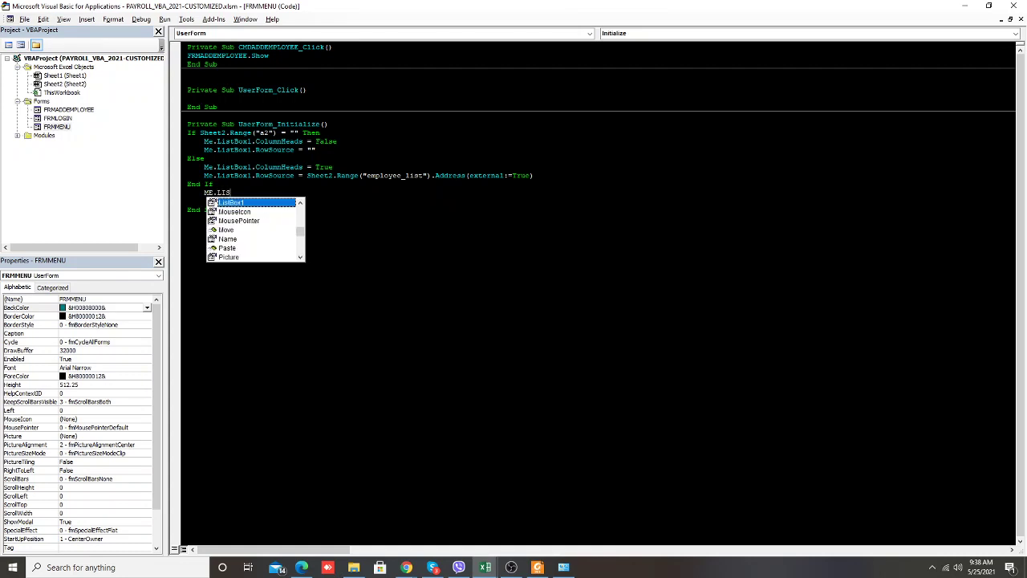
key("Tab")
type(".COLU")
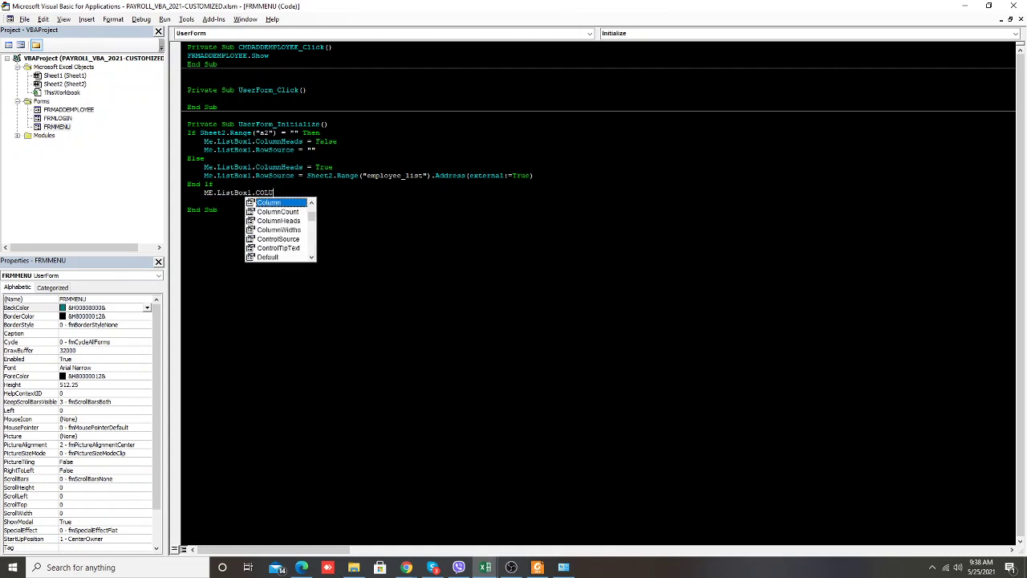
type("mnW")
key("Tab")
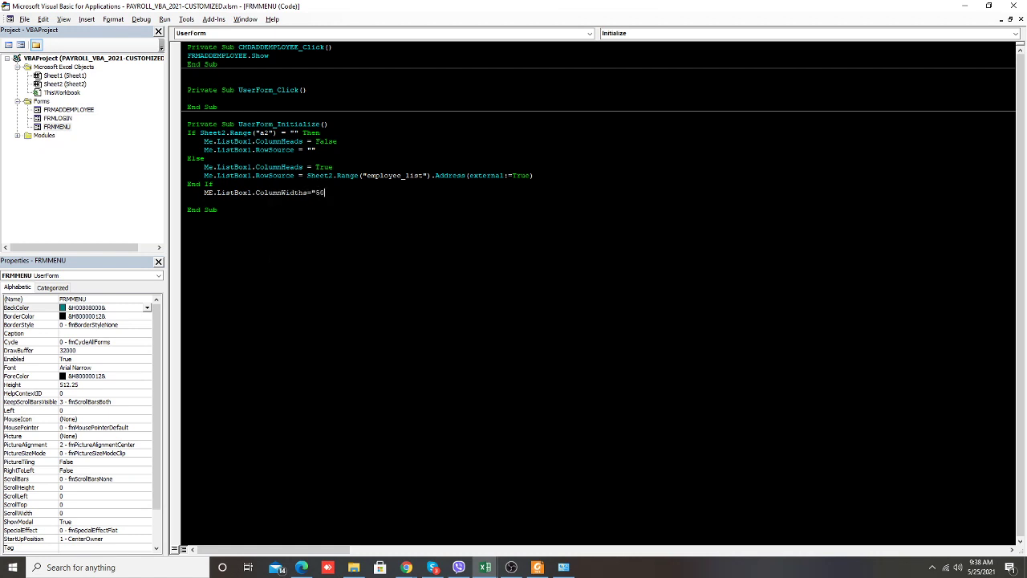
type("50,50,50,50,")
type("50,50,50,50,50,50")
type(",50,50,50,50,50,")
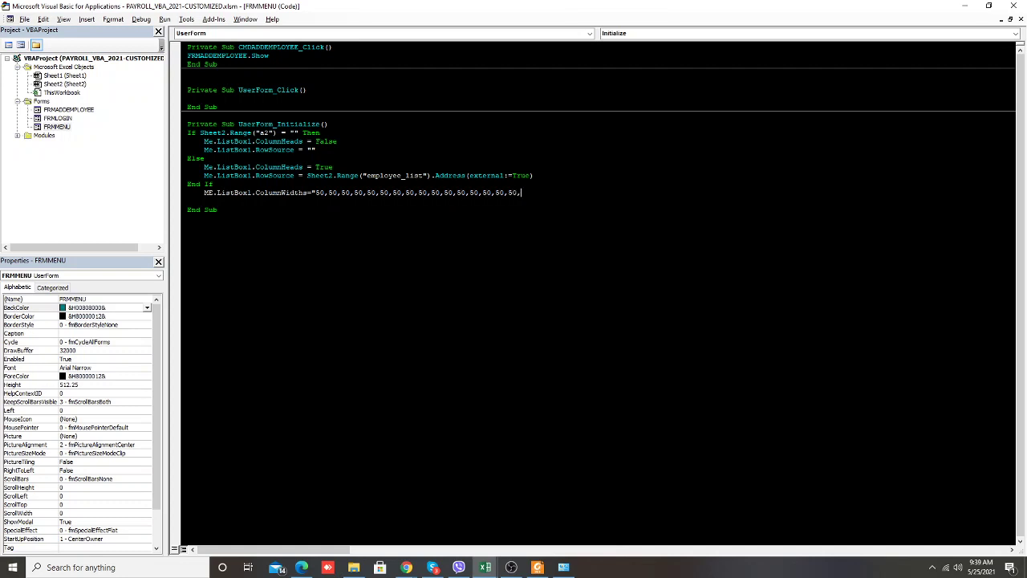
type("50,50,")
type("50,50,")
type("50,50,50,50,50,50,\")")
Fix the compile error by ending the ColumnWidths string with a closing quote, then run the form
left_click(209, 203)
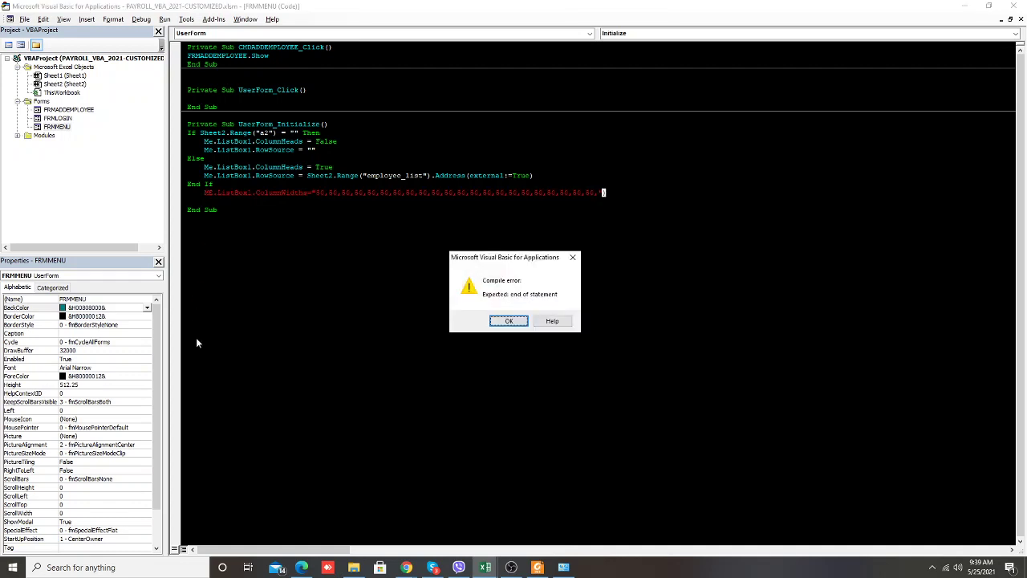
left_click(465, 321)
type("\"")
left_click(205, 201)
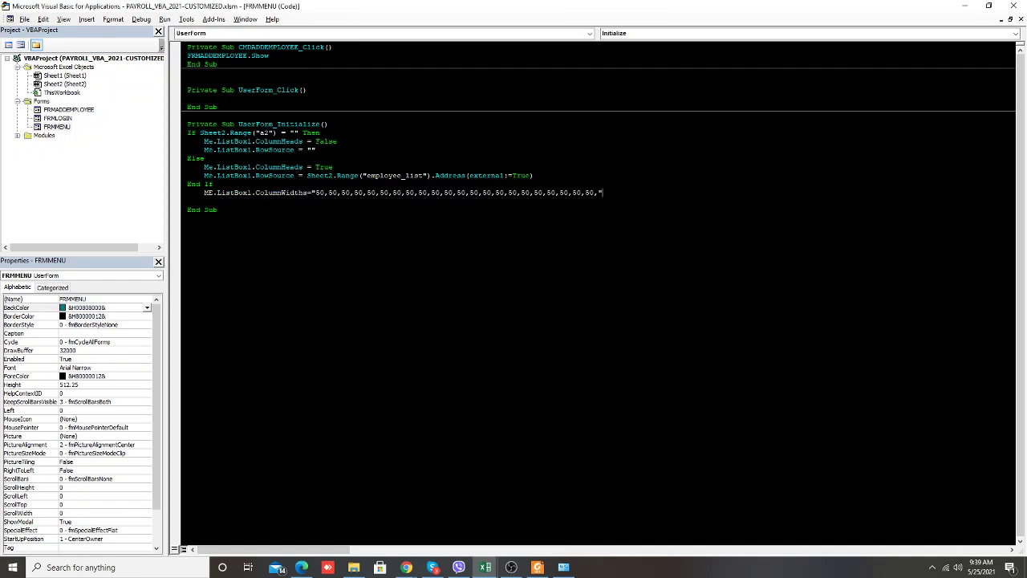
double_click(499, 7)
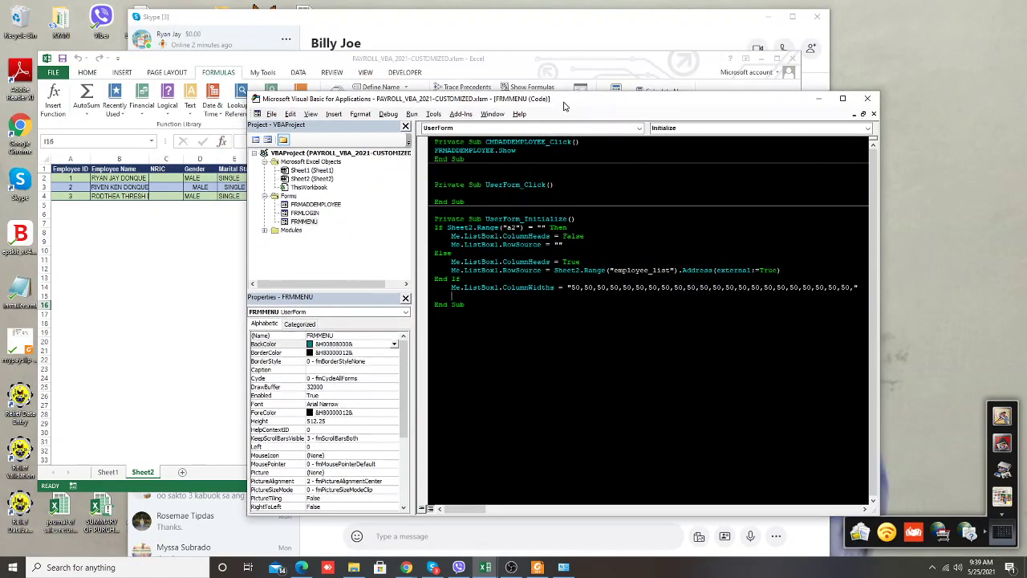
left_click(361, 101)
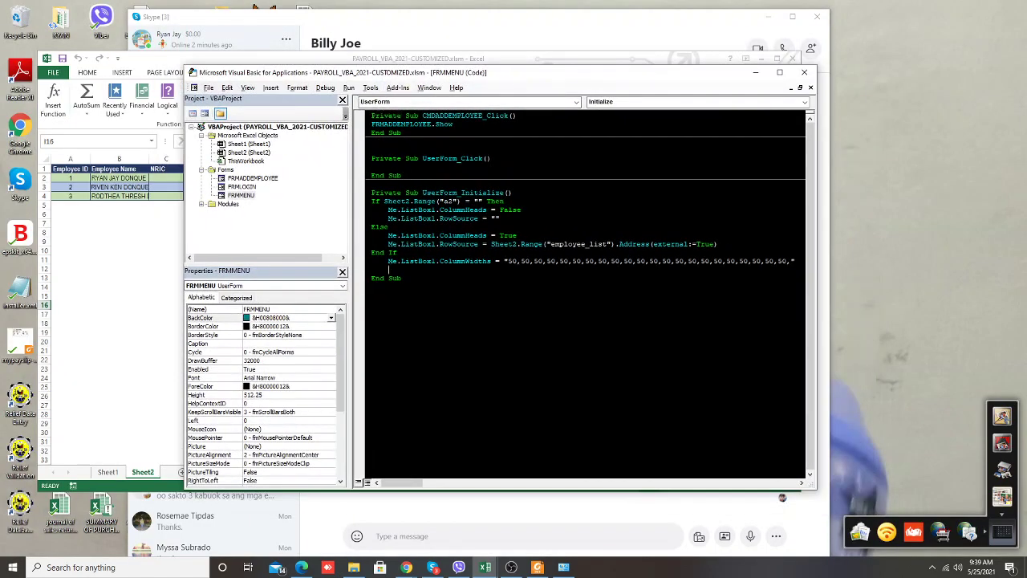
key("F5")
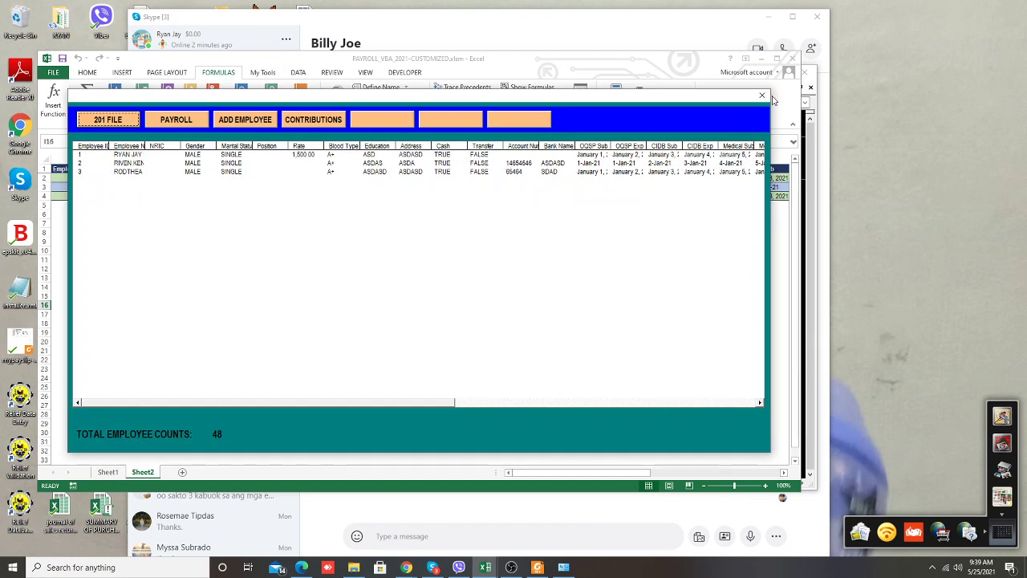
Change the first column width to 70 and rerun the main menu
left_click(761, 97)
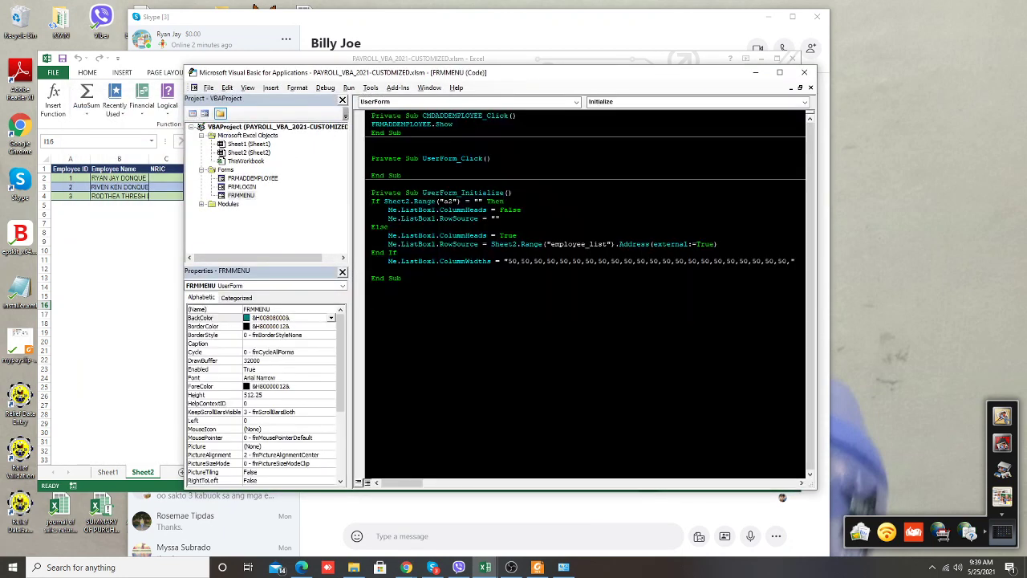
key("BackSpace")
type("7")
key("F5")
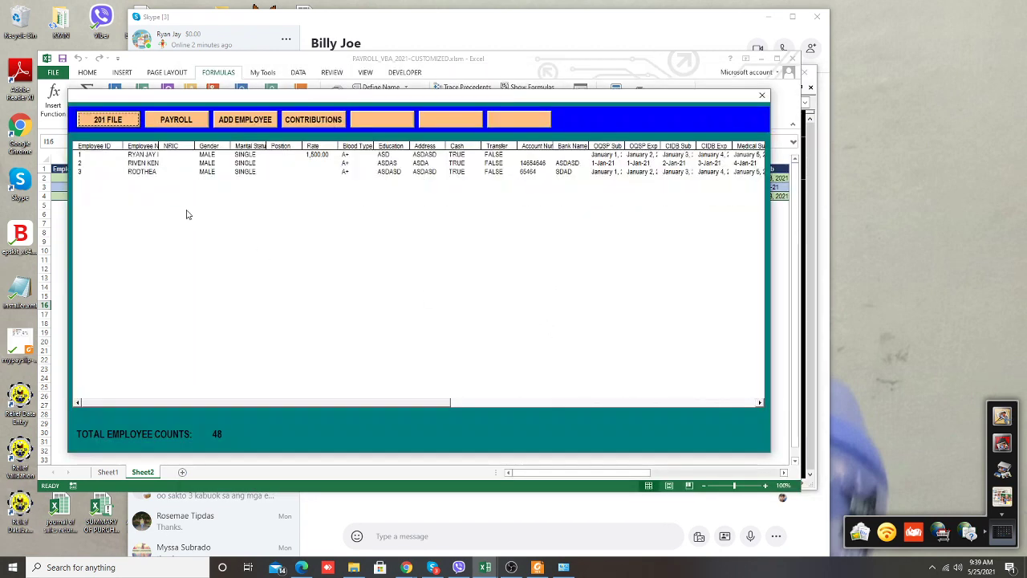
Set the first column width to 55, removing a stray digit, and preview the list
left_click(761, 96)
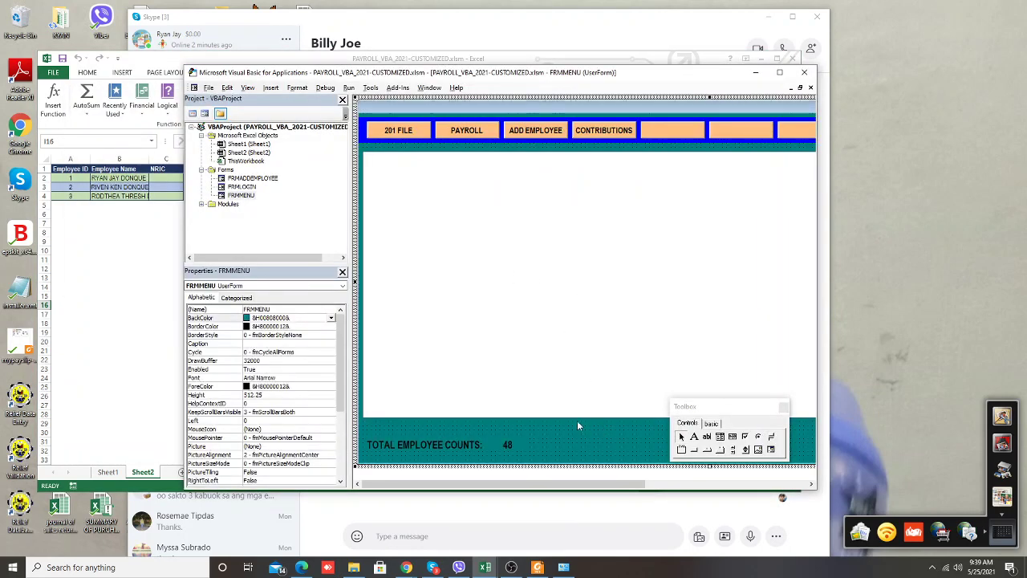
key("F7")
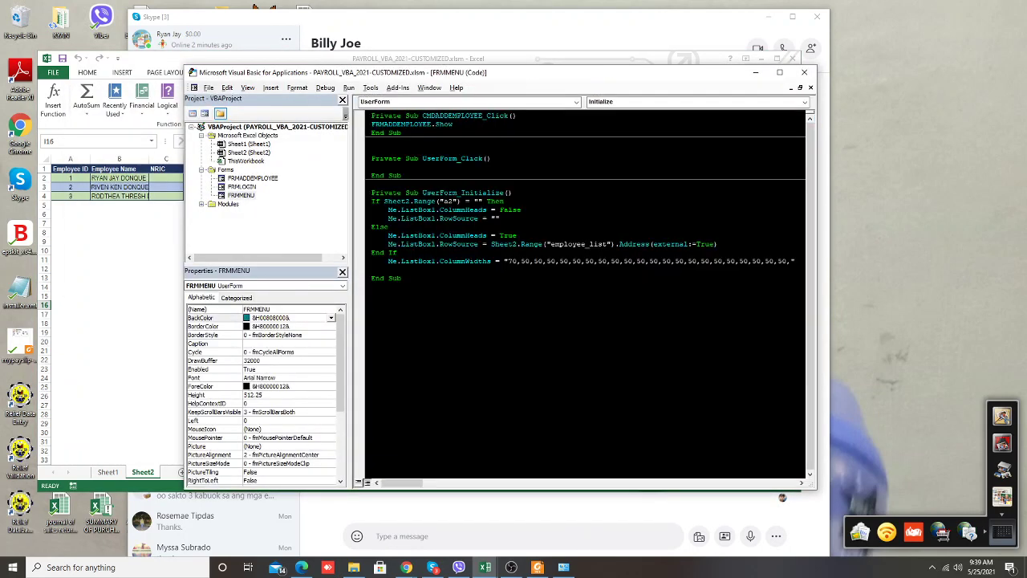
key("BackSpace")
key("BackSpace")
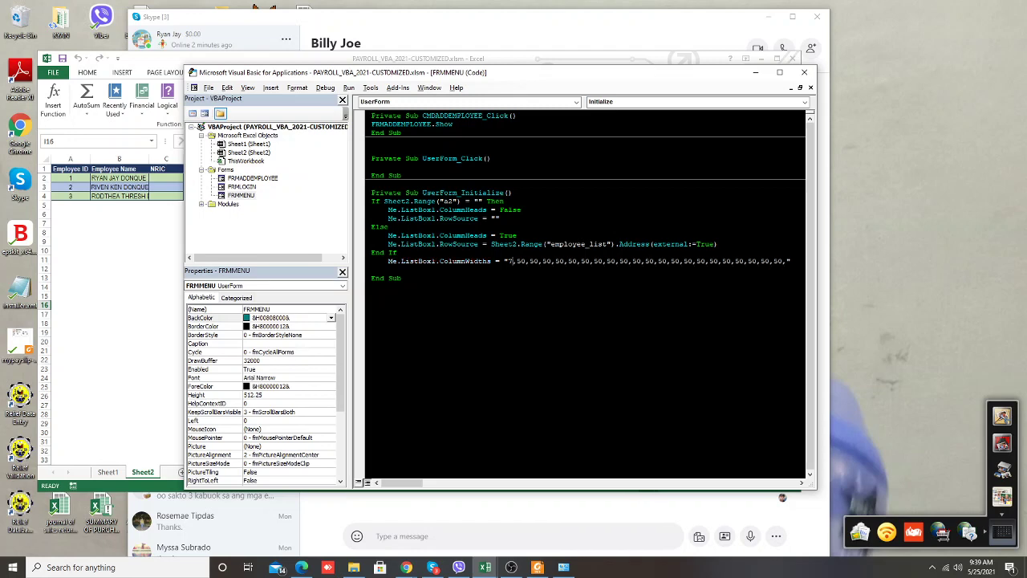
type("55")
key("F5")
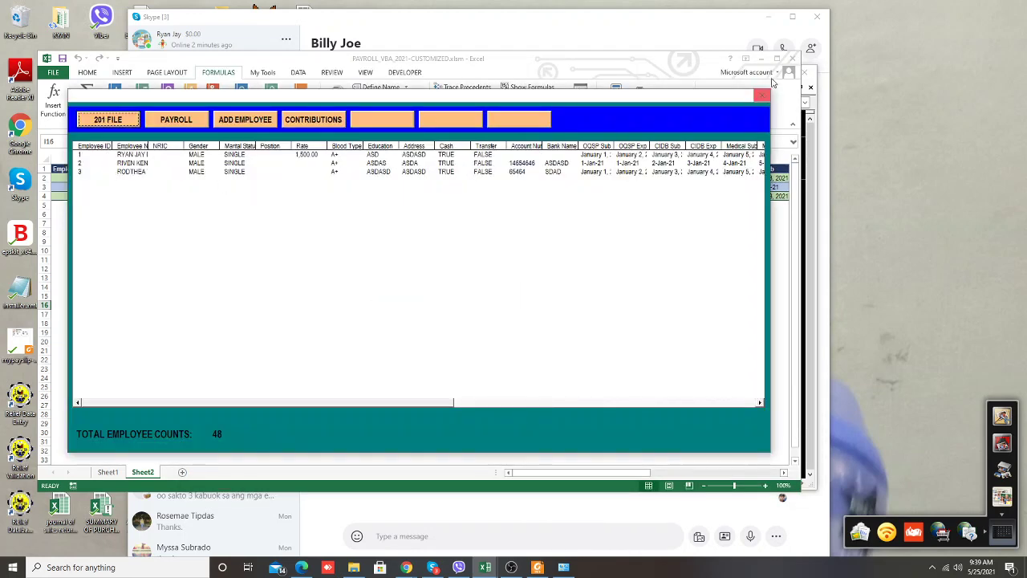
left_click(763, 94)
key("F7")
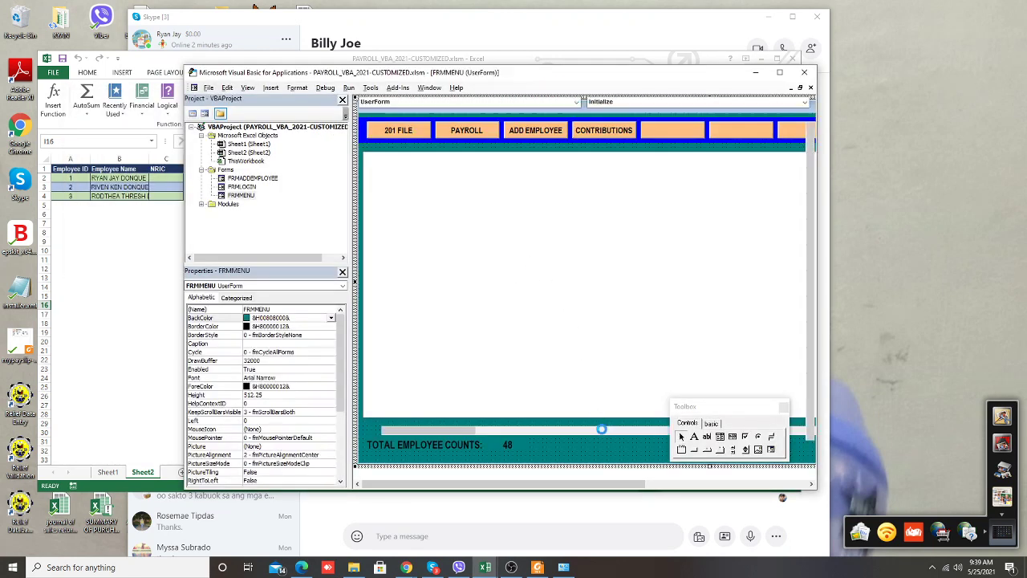
key("BackSpace")
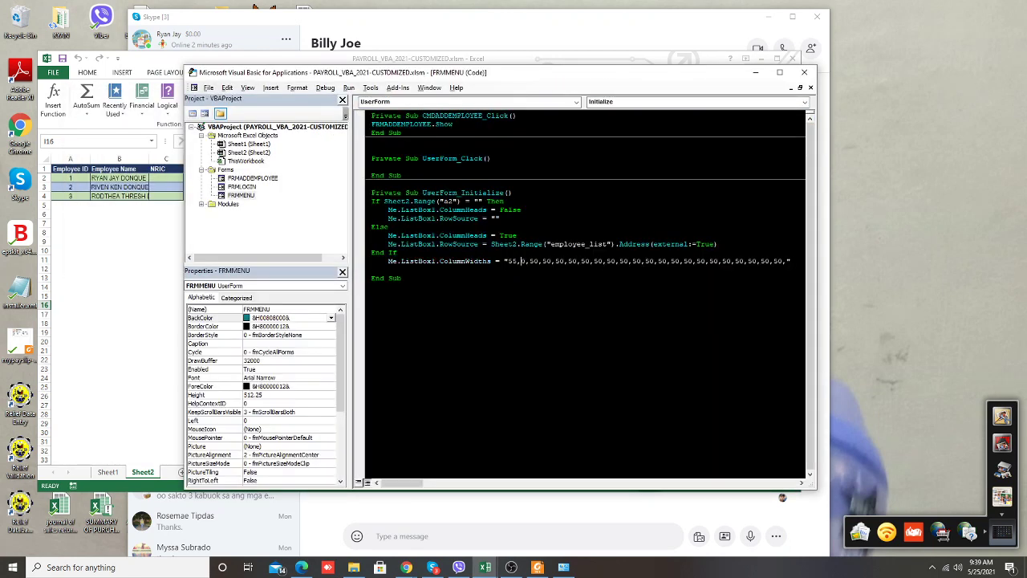
key("F5")
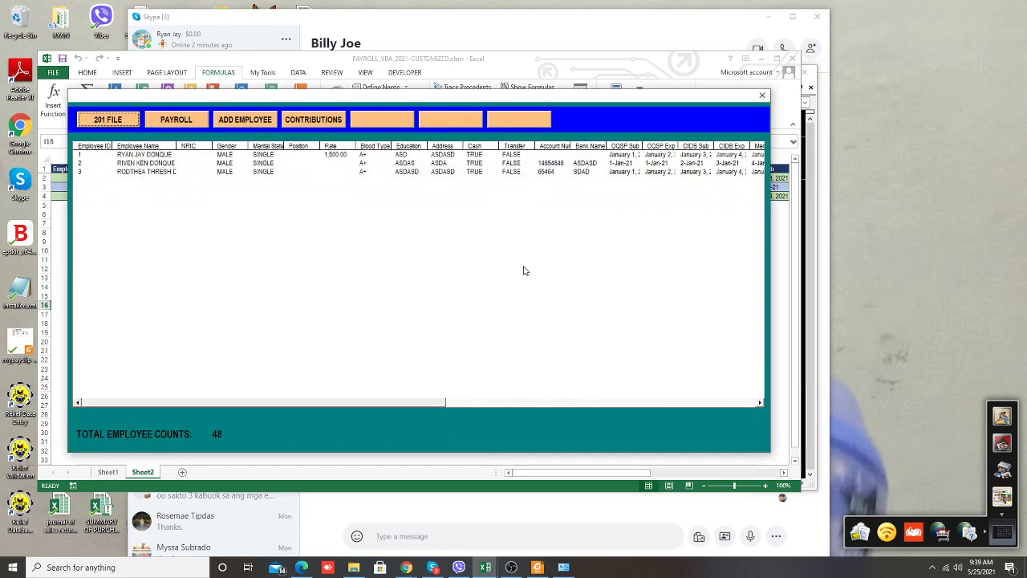
Widen the Employee Name column to 120 and rerun the main menu
left_click(761, 96)
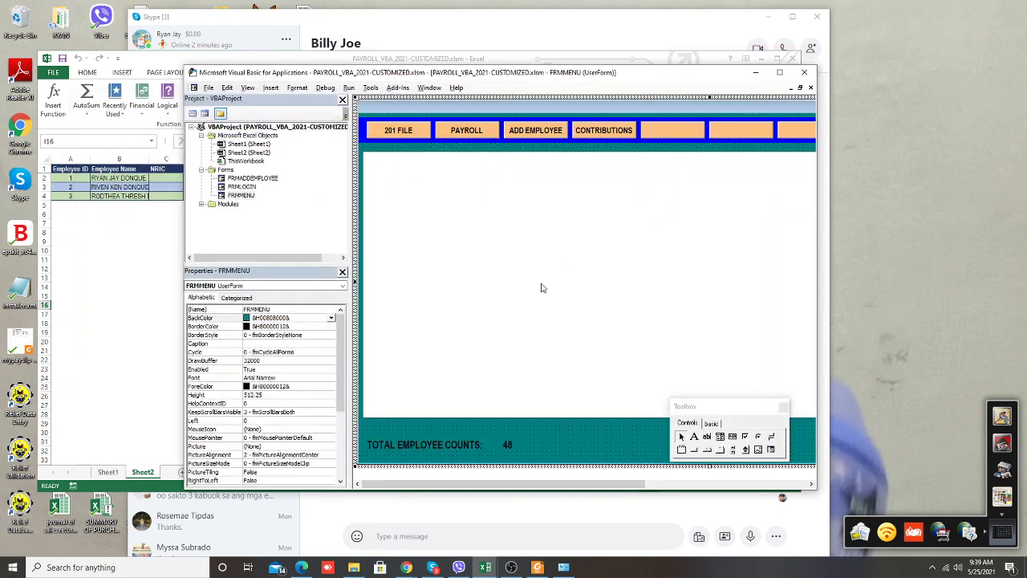
key("F7")
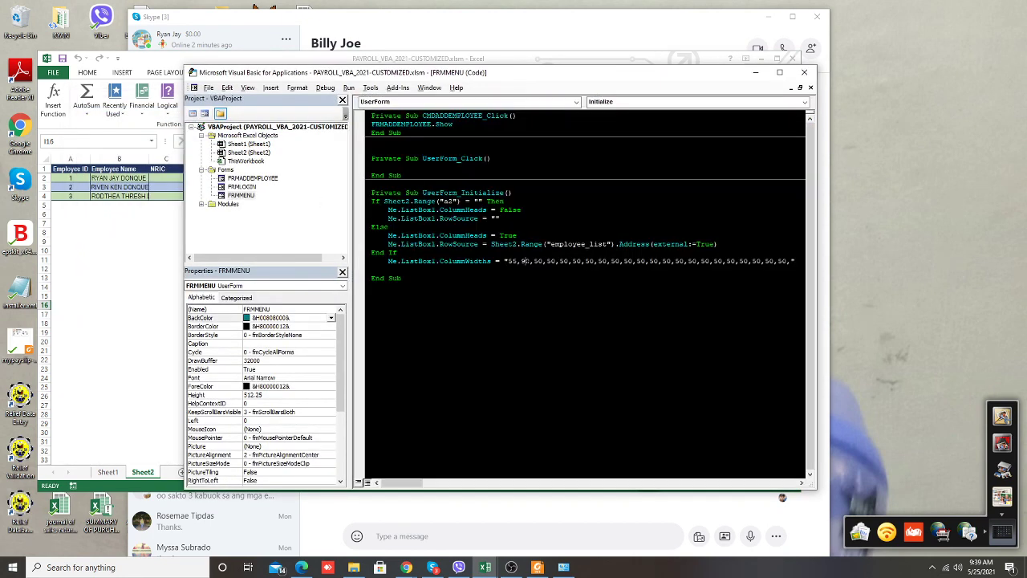
key("BackSpace")
type("12")
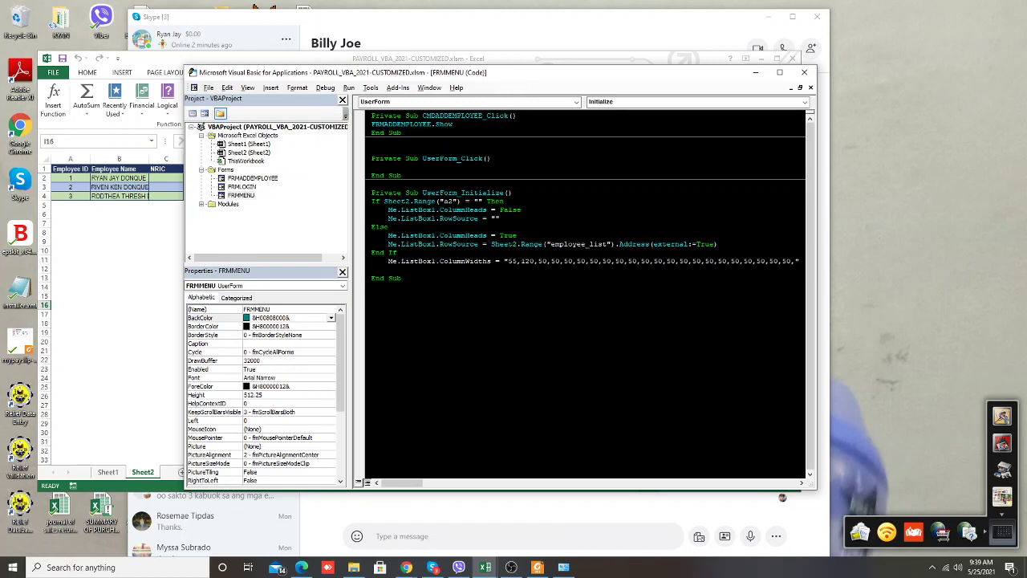
key("F5")
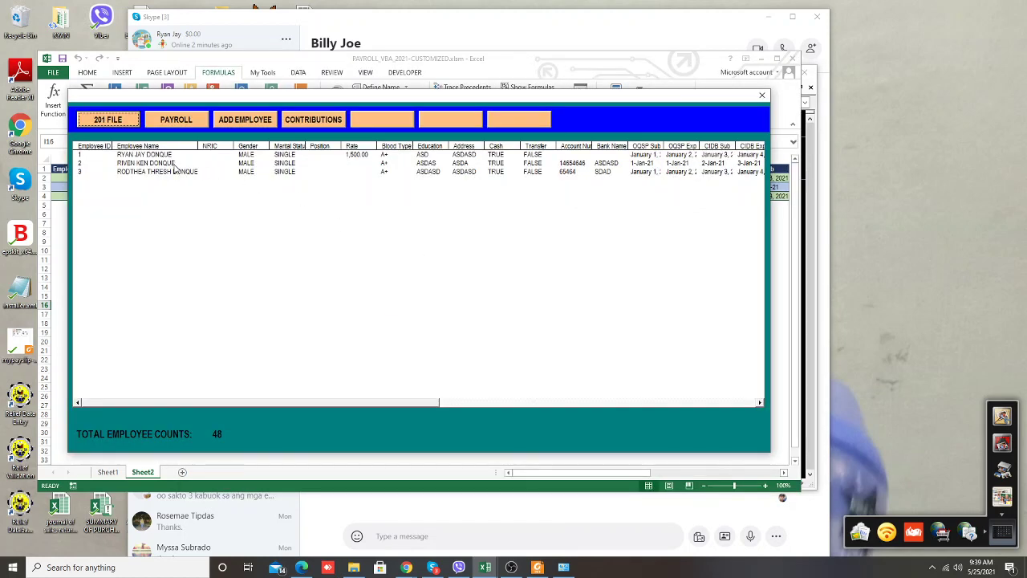
Set the second width to 130 and the third to 55, then run the form
left_click(761, 95)
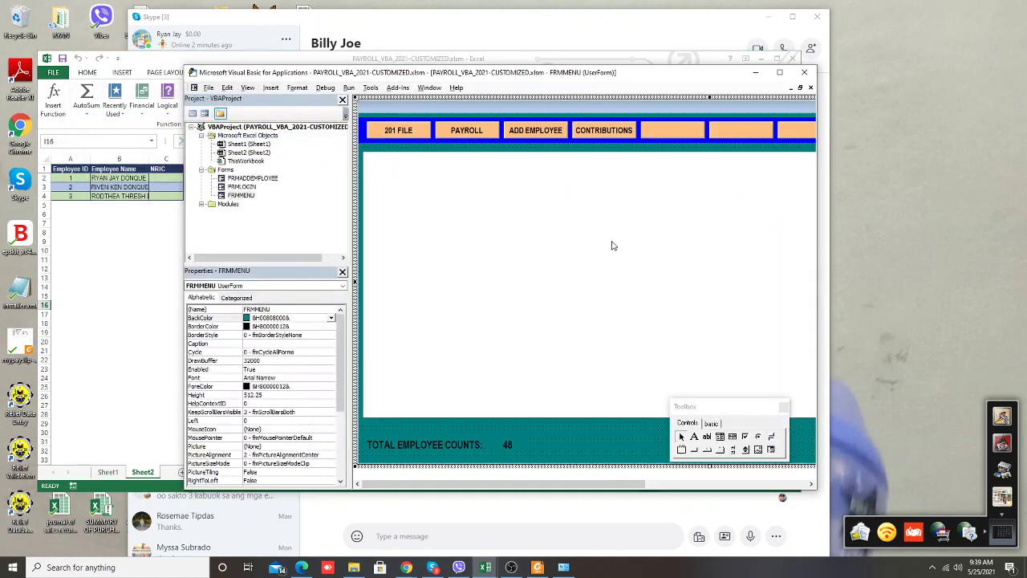
key("F7")
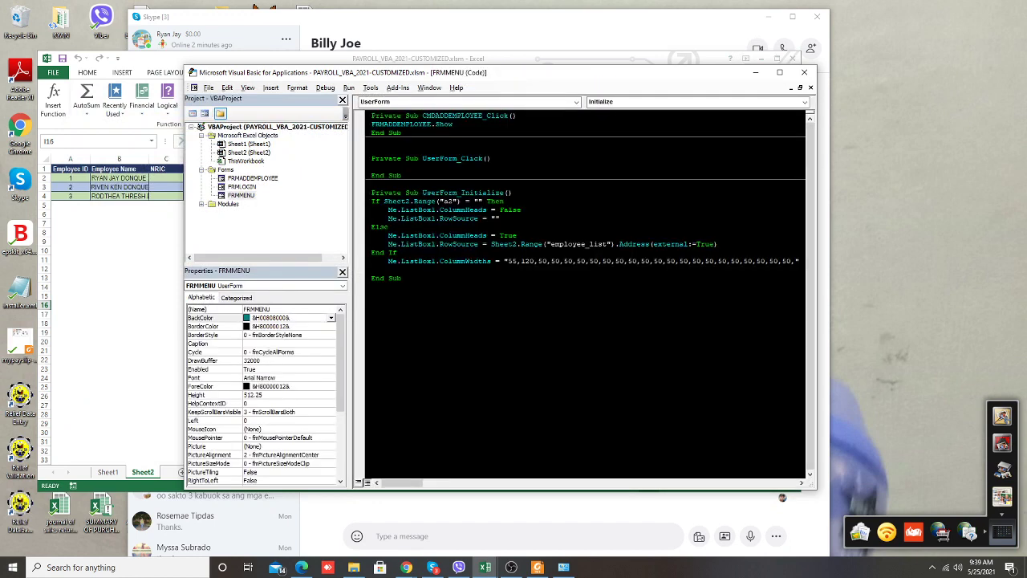
key("BackSpace")
key("BackSpace")
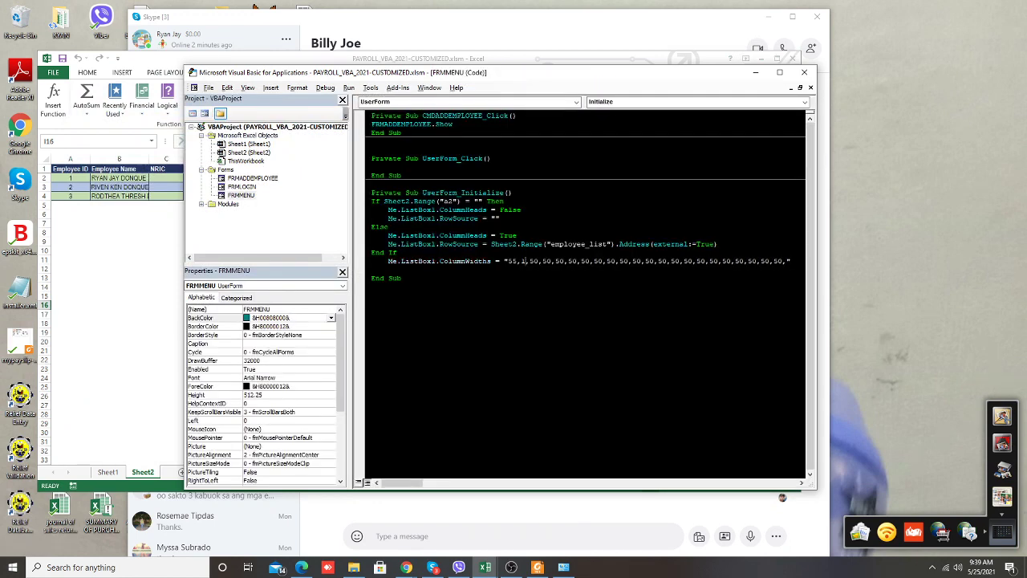
type("63")
key("BackSpace")
type("30")
key("BackSpace")
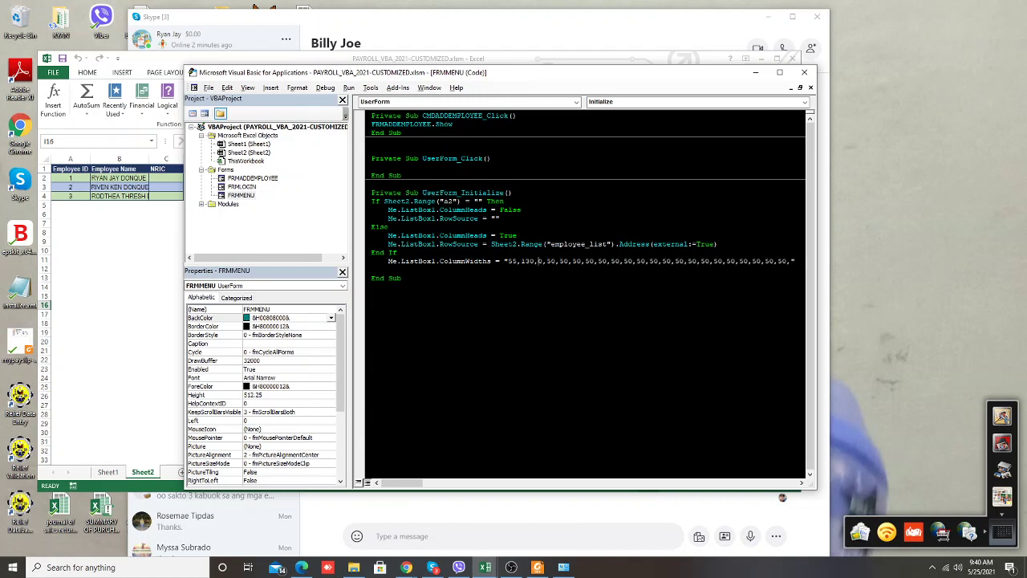
key("BackSpace")
key("BackSpace")
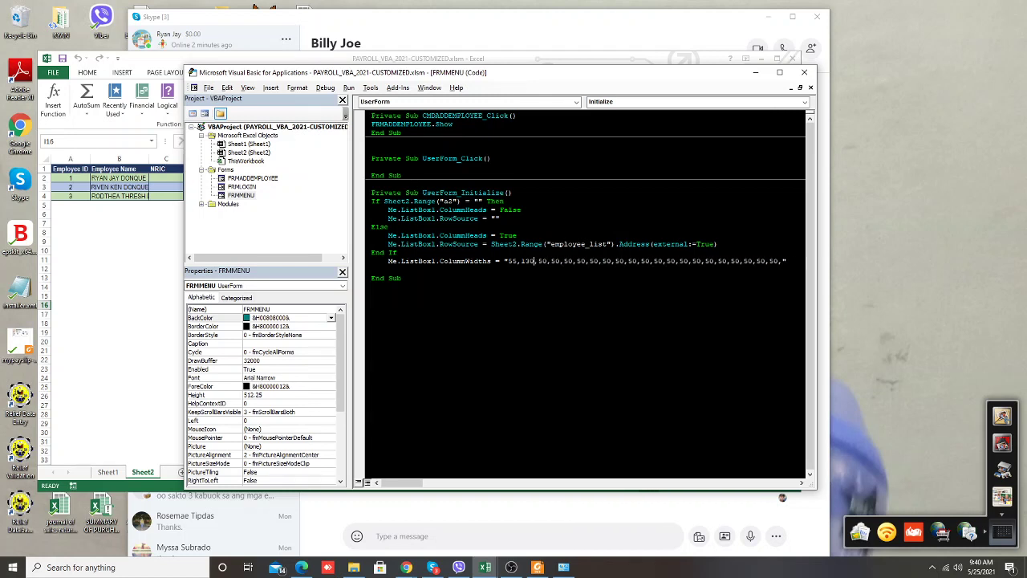
type(",55")
key("F5")
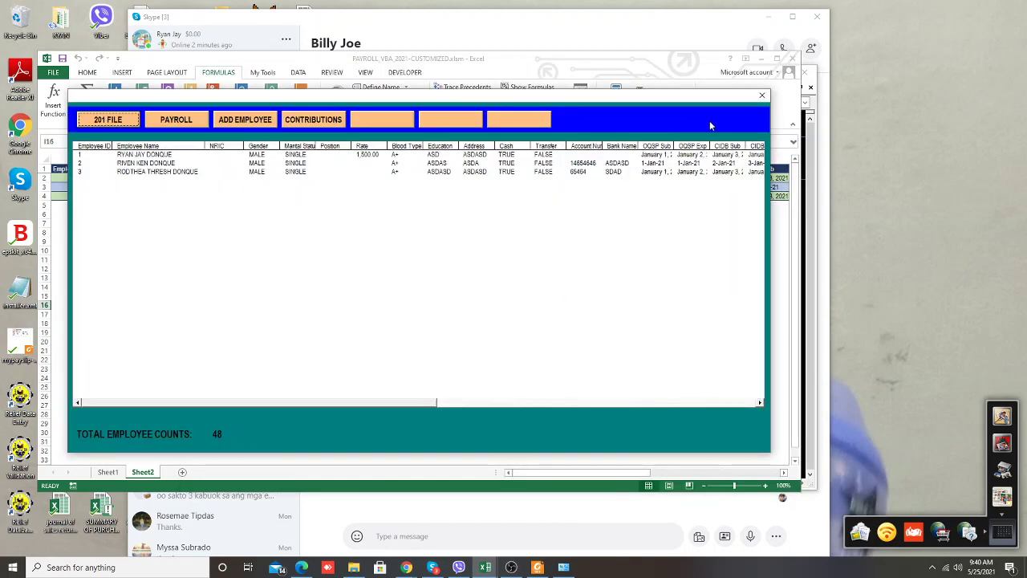
Set the next widths to 60 and 90 for the Position column, checking each run
left_click(762, 95)
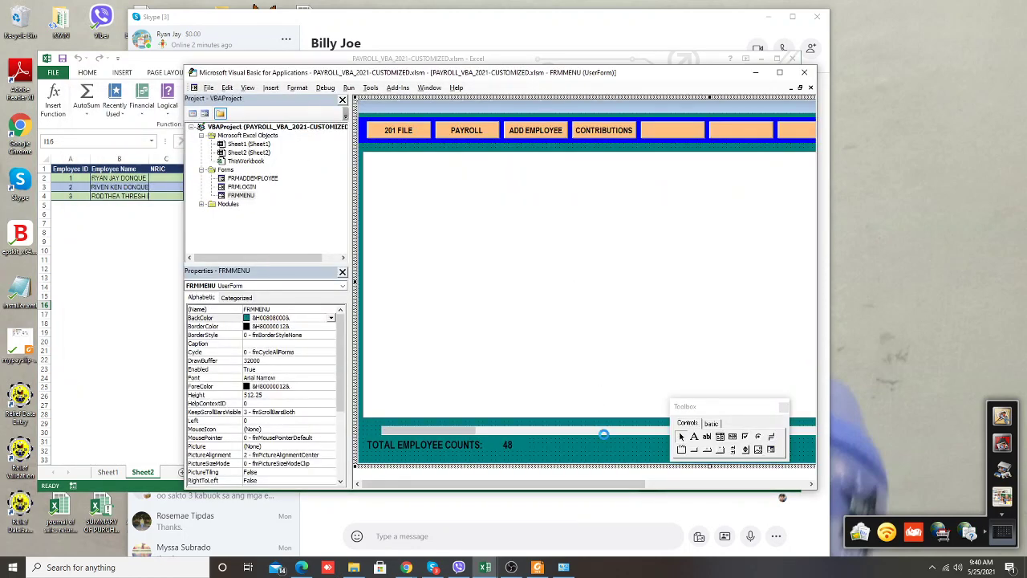
key("BackSpace")
key("BackSpace")
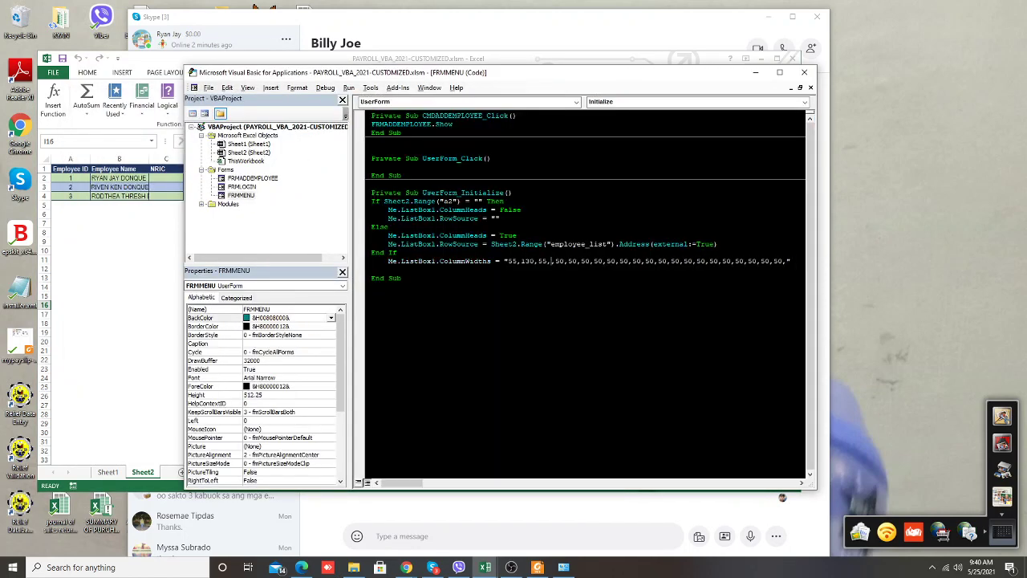
type("60,")
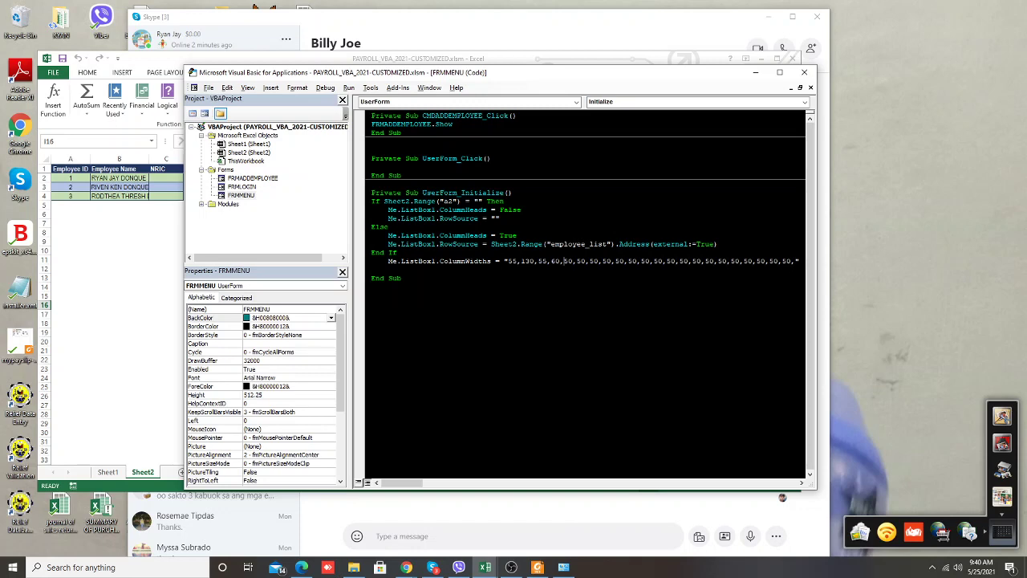
key("F5")
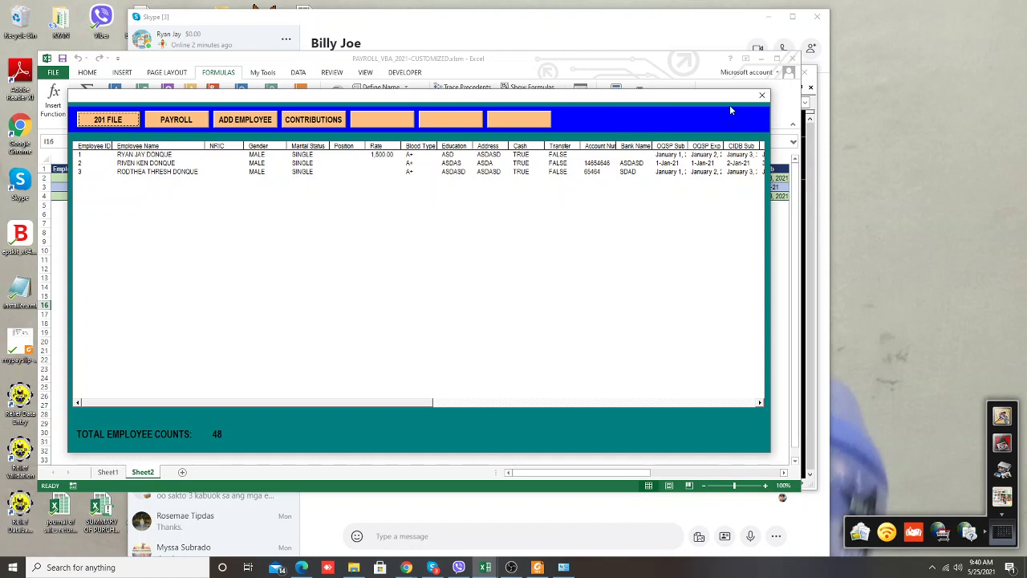
left_click(762, 95)
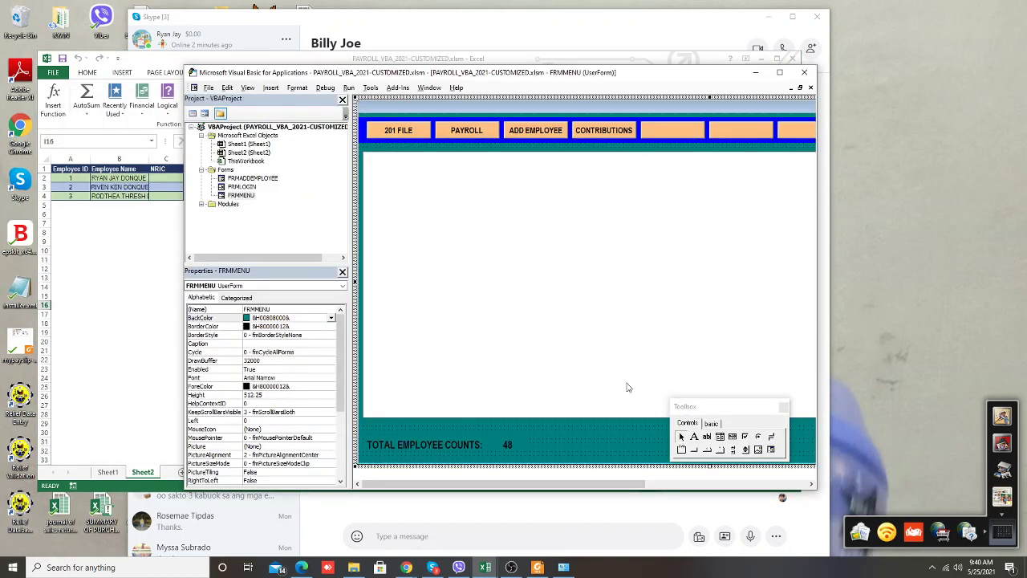
key("F7")
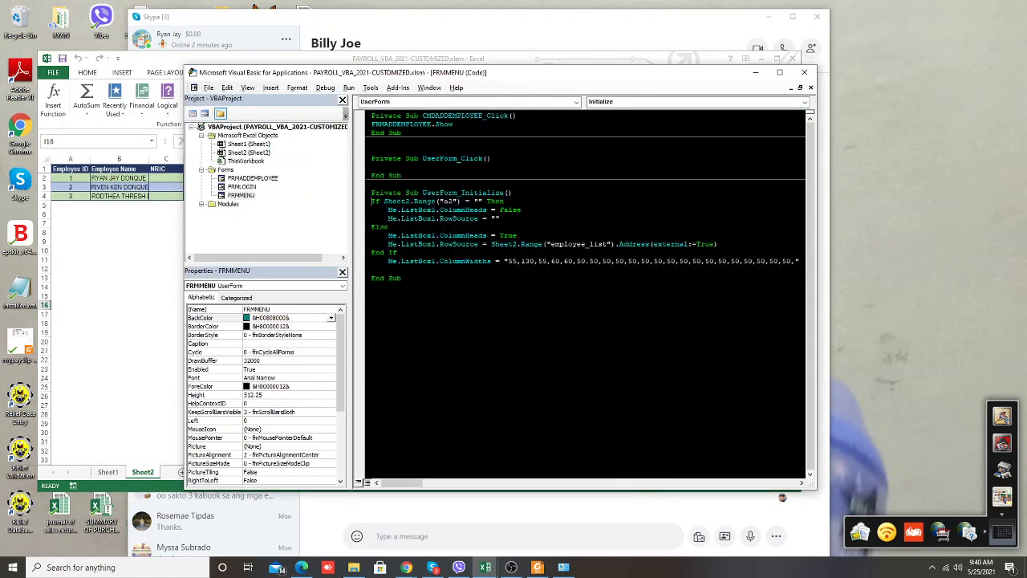
key("BackSpace")
key("BackSpace")
key("BackSpace")
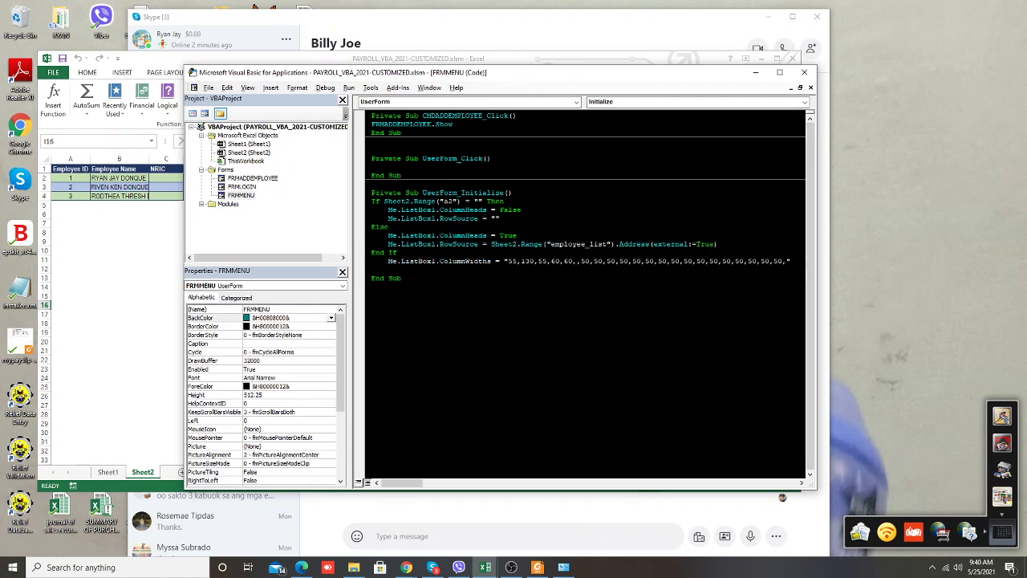
type("90")
key("F5")
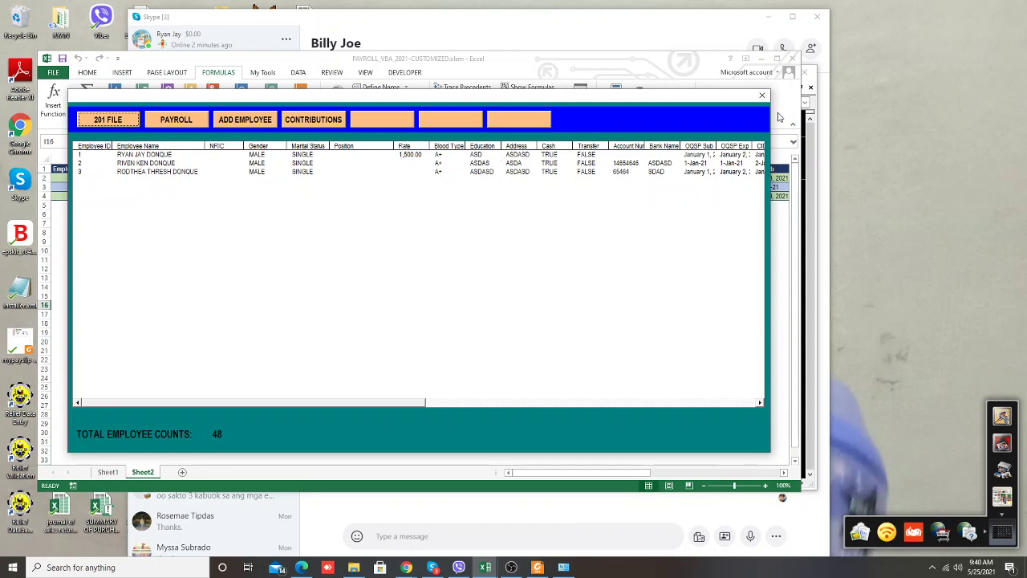
Trim later widths to make a 100-point column, rerunning the form to check
left_click(762, 95)
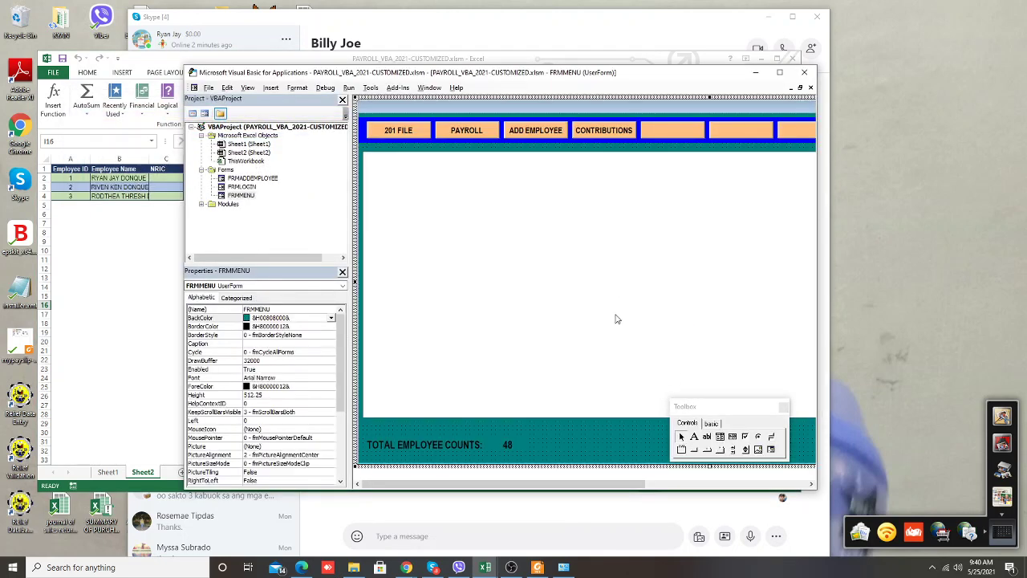
key("F7")
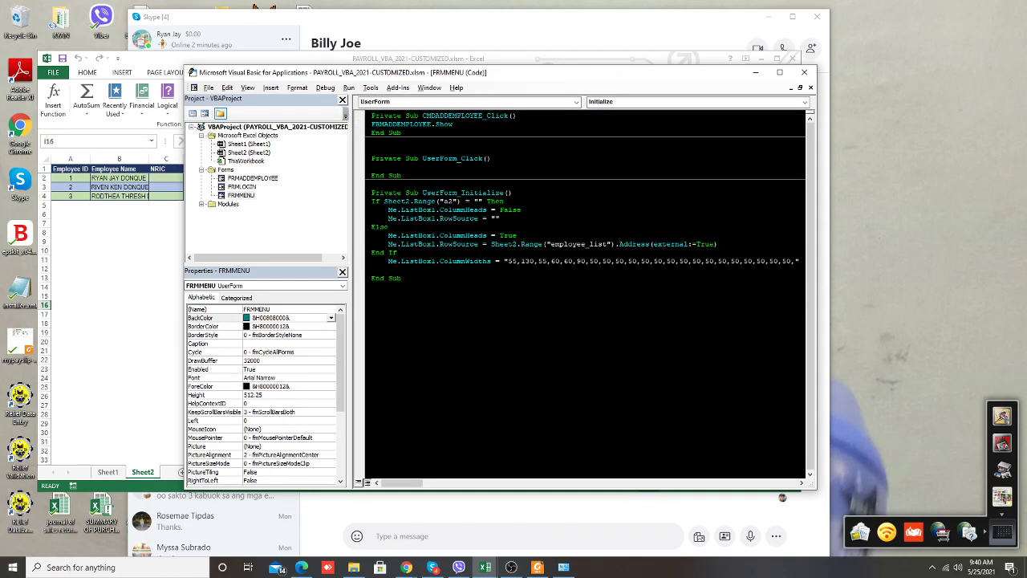
key("BackSpace")
key("BackSpace")
key("F5")
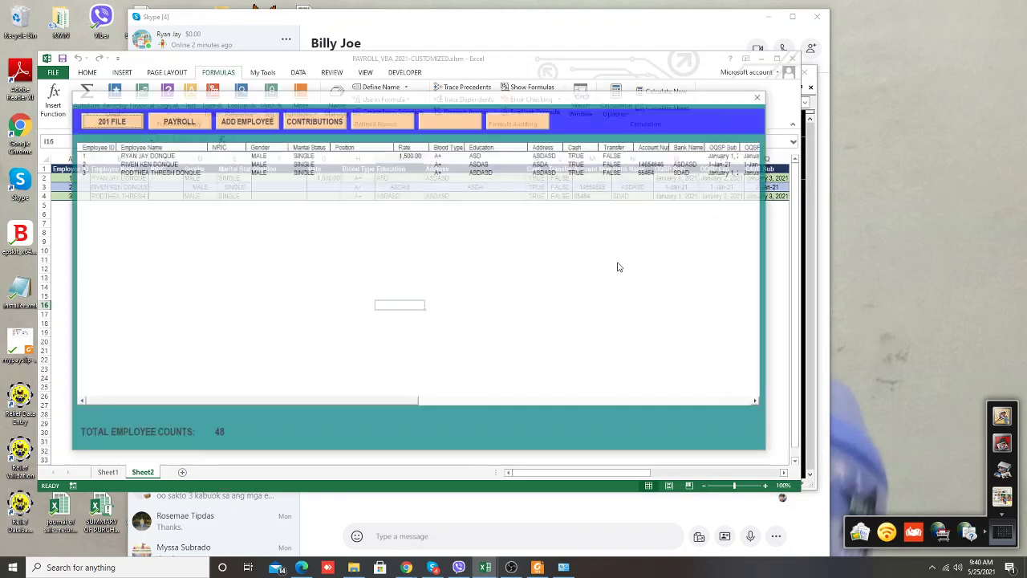
left_click(763, 96)
key("F7")
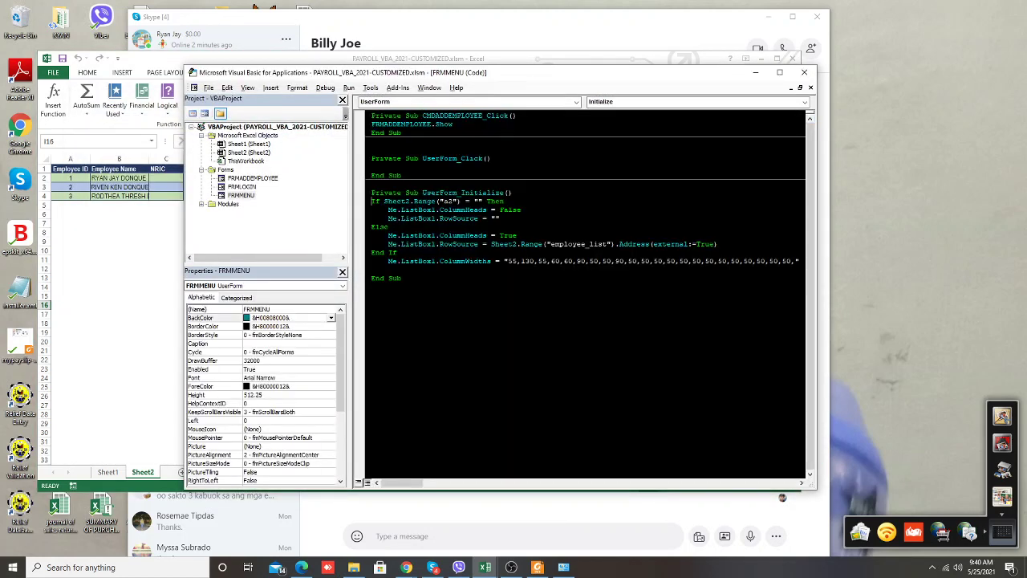
key("BackSpace")
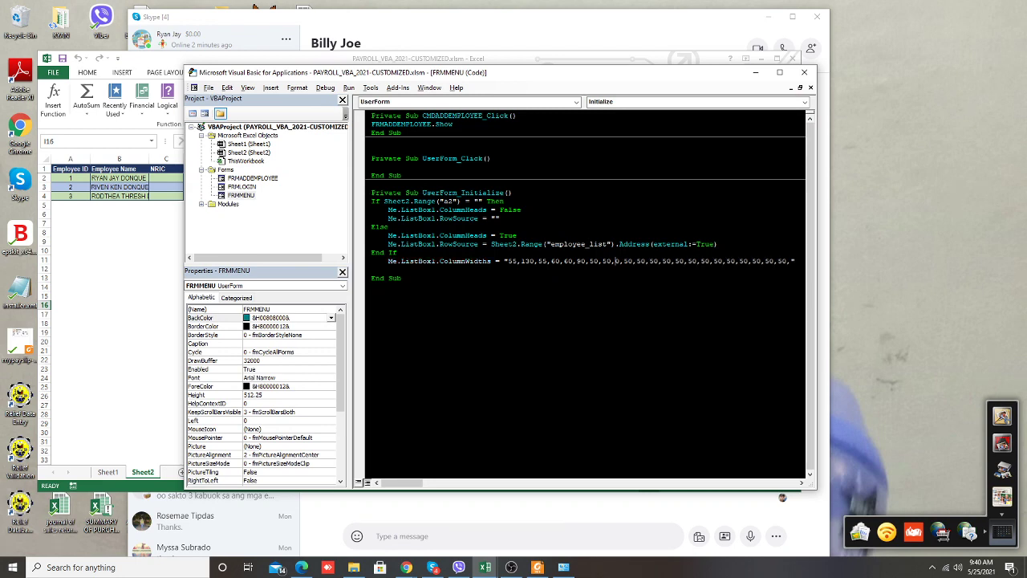
type("10")
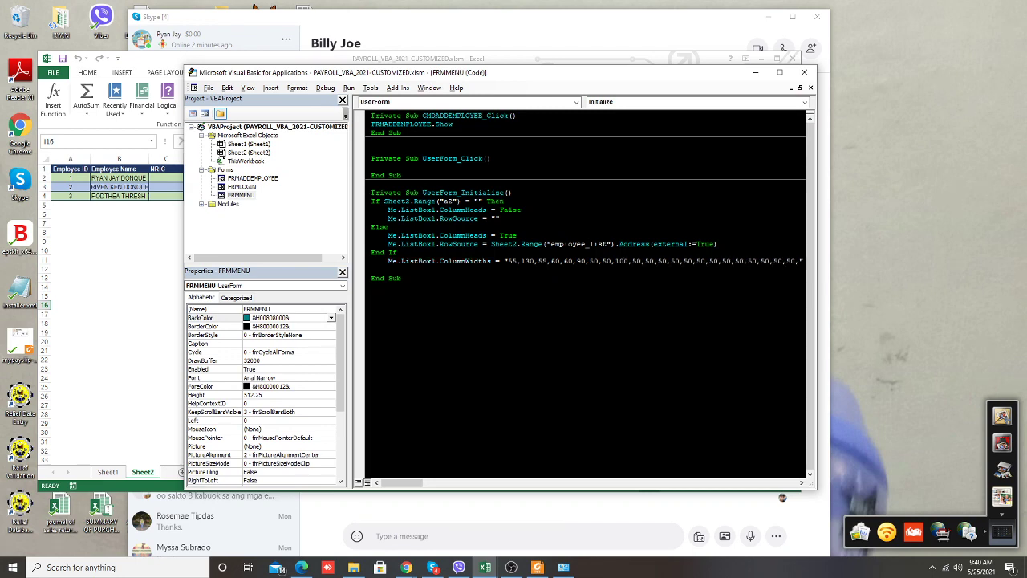
key("F5")
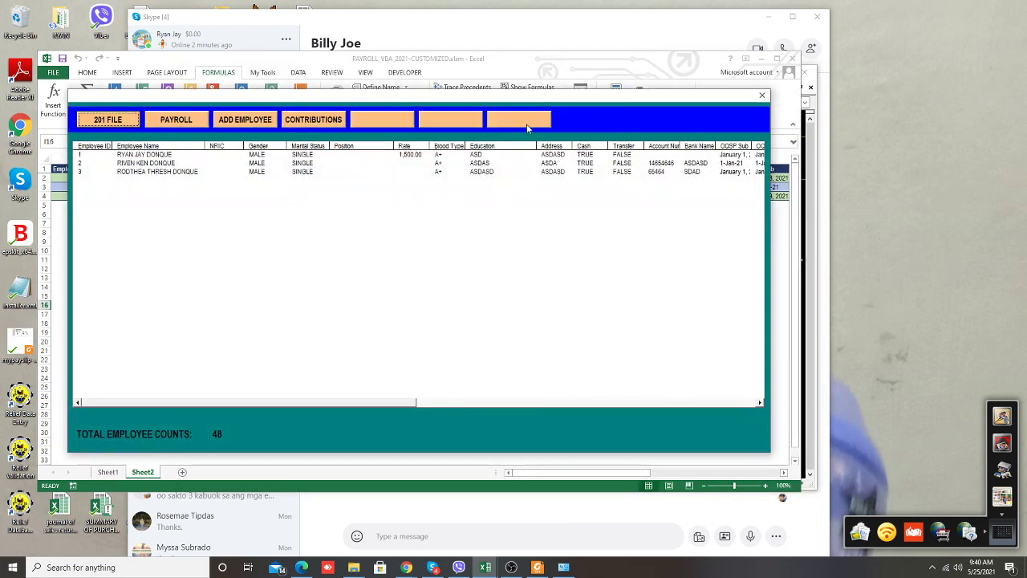
left_click(762, 94)
left_click(591, 444)
key("F7")
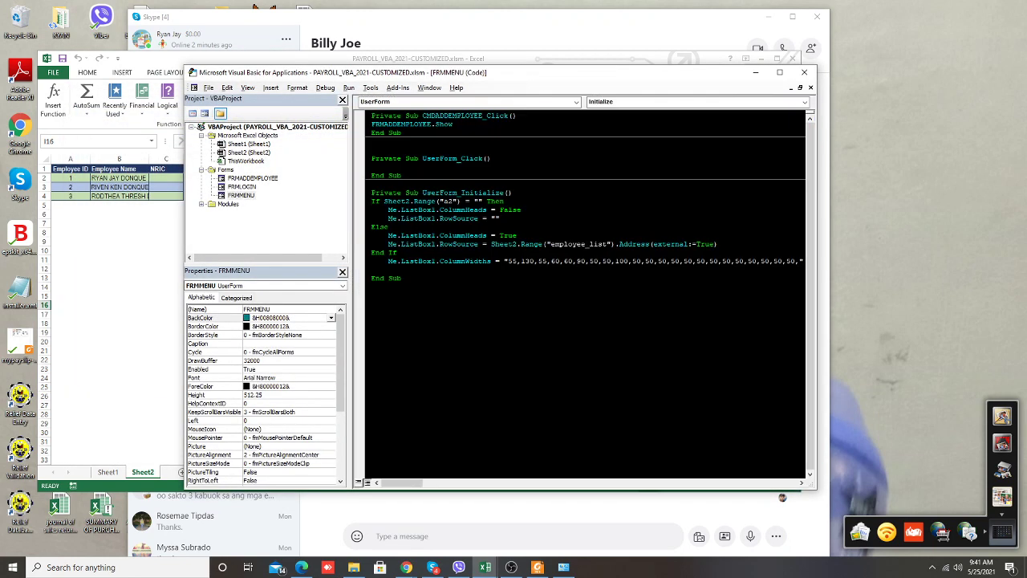
Change the width to 210 and run the menu, scrolling across the list columns
key("BackSpace")
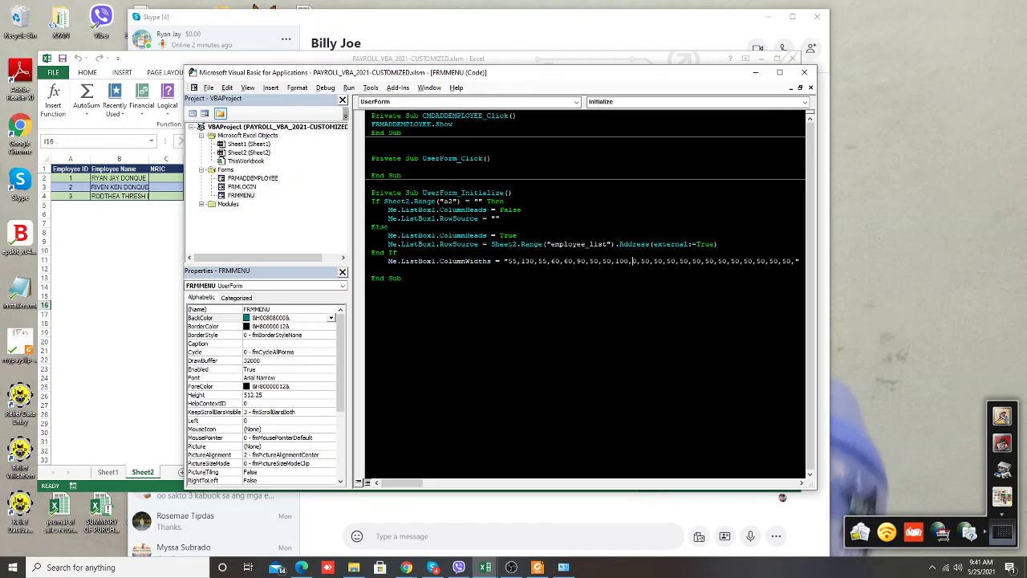
type("210,")
key("F5")
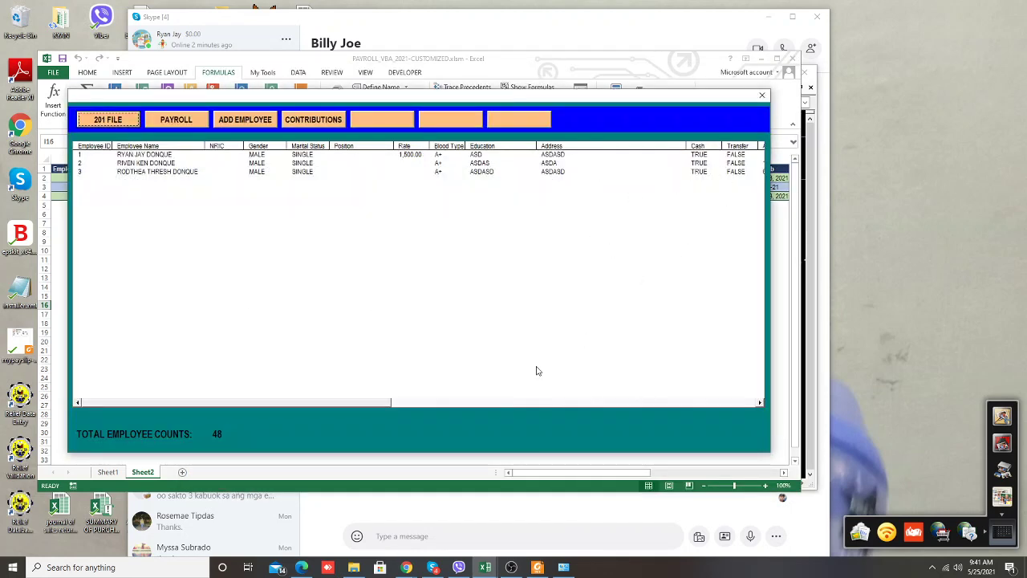
left_click_drag(333, 404, 436, 403)
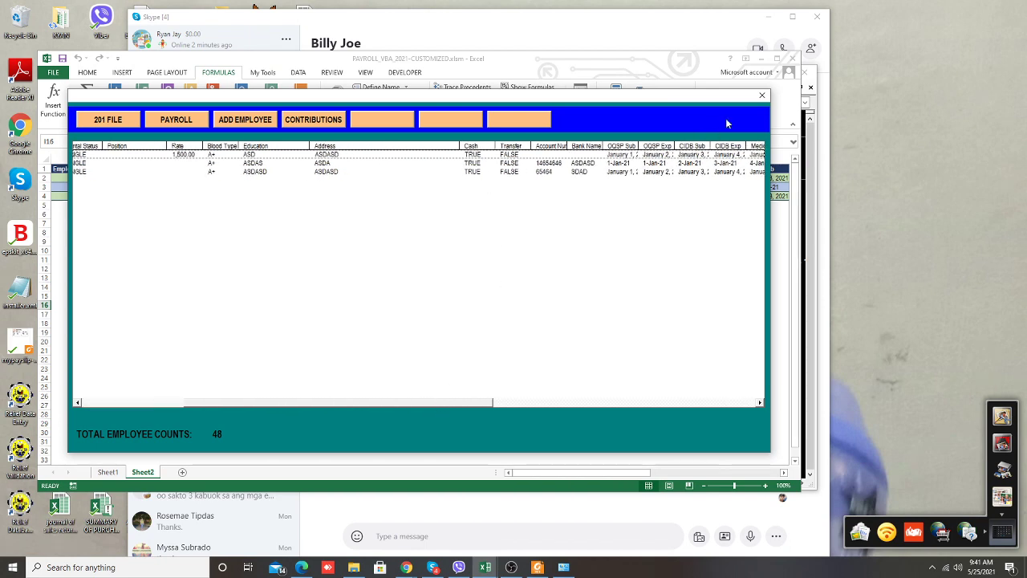
Set the third width after 210 to 70 and rerun, scrolling to inspect it
left_click(761, 94)
key("F7")
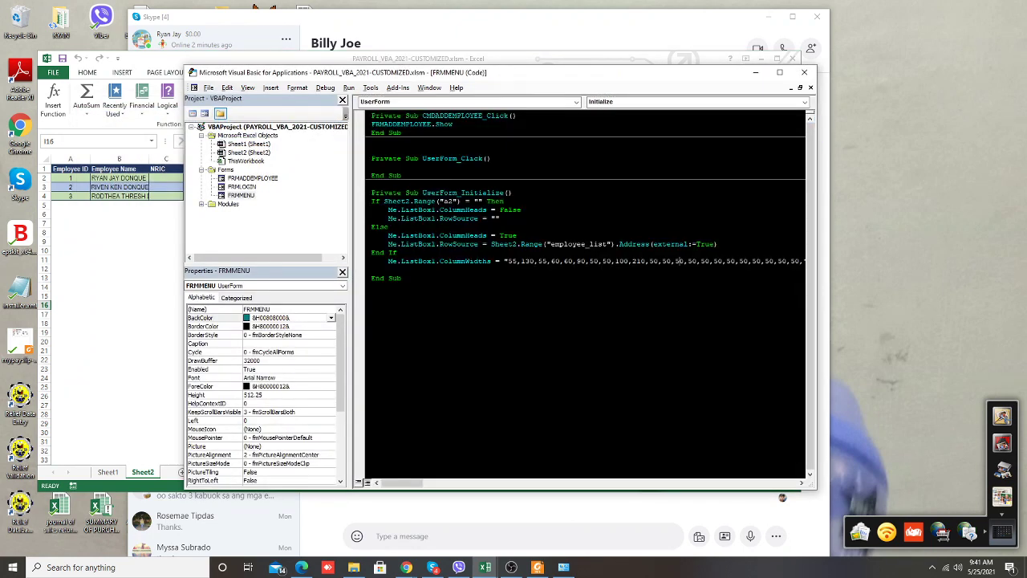
key("BackSpace")
key("BackSpace")
type("70")
key("F5")
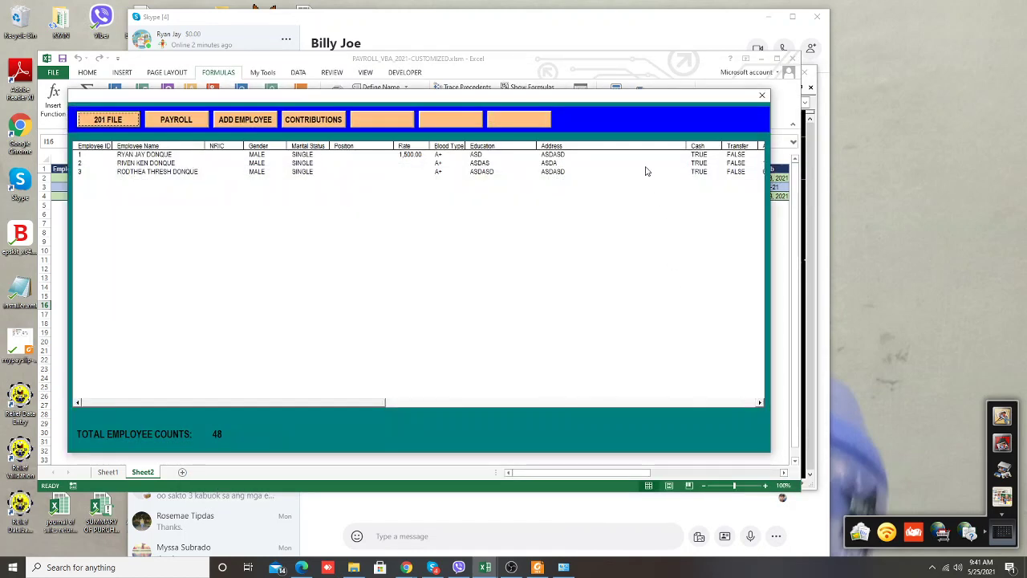
left_click_drag(322, 406, 475, 406)
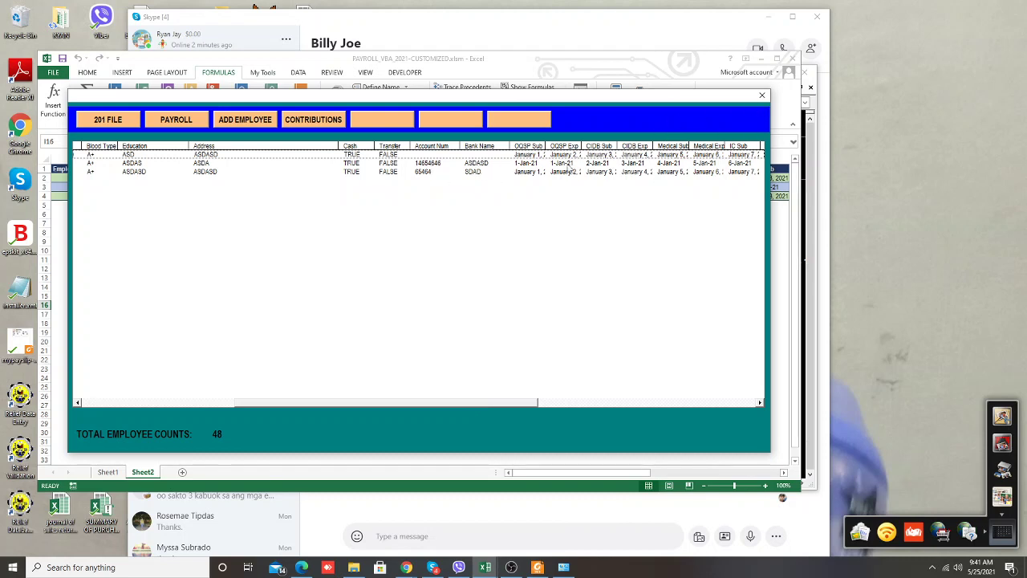
Raise that width to 90 and rerun to check the much wider Address column
left_click(763, 95)
key("F7")
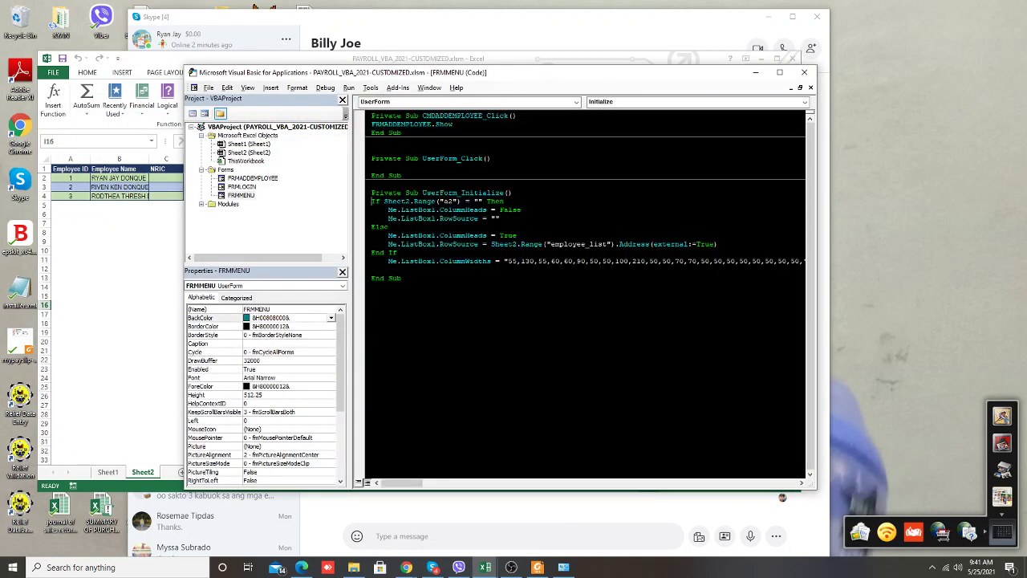
double_click(678, 261)
type("9")
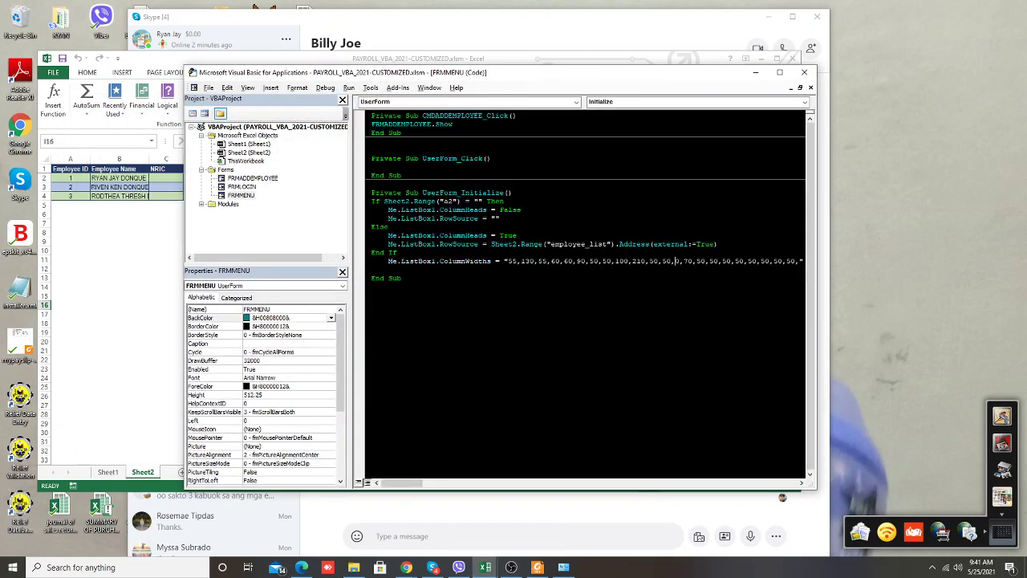
type("0,")
key("F5")
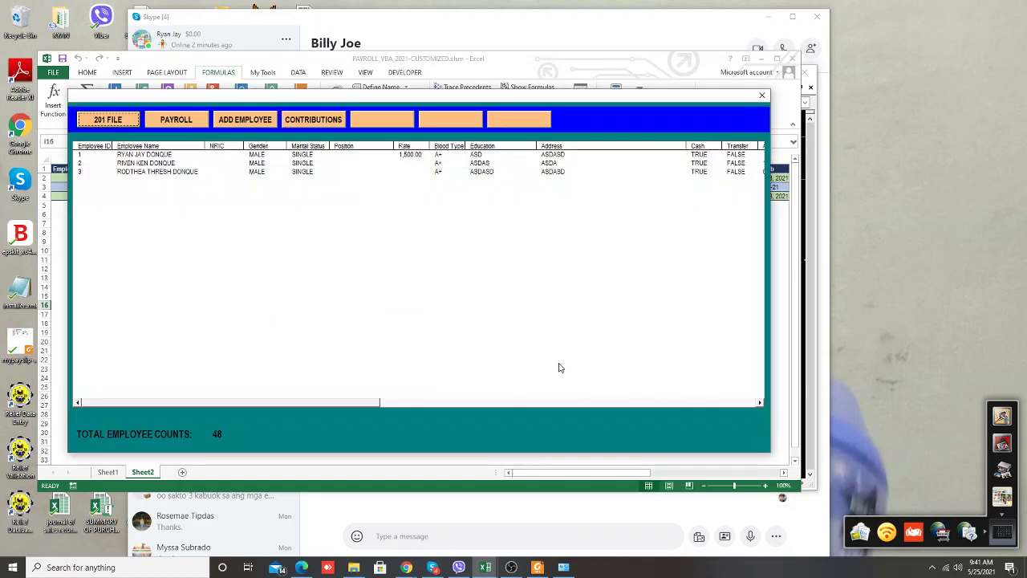
left_click_drag(353, 406, 630, 406)
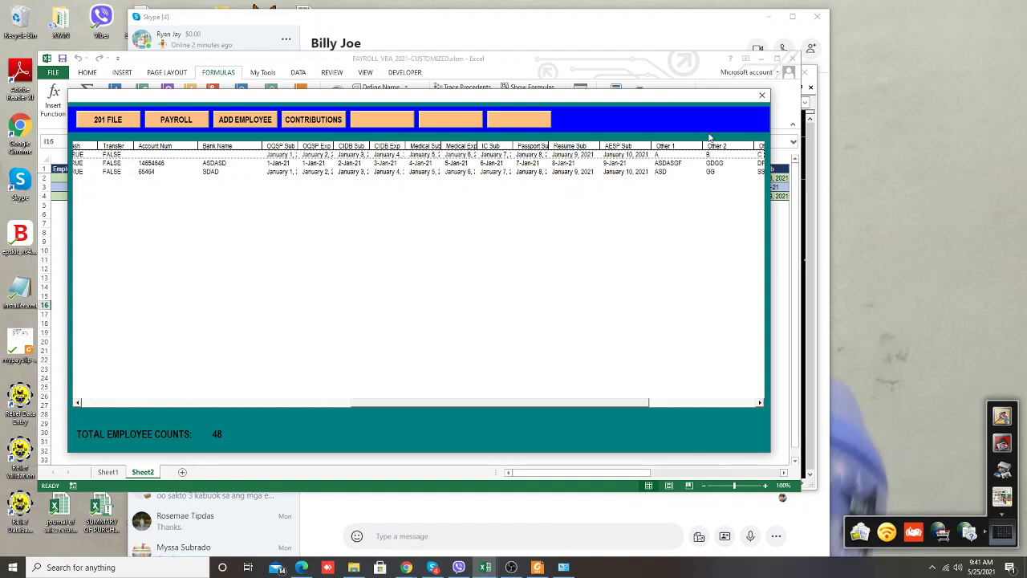
Change the first ColumnWidths value after 90,90 to 60 and test-run the form
left_click(762, 95)
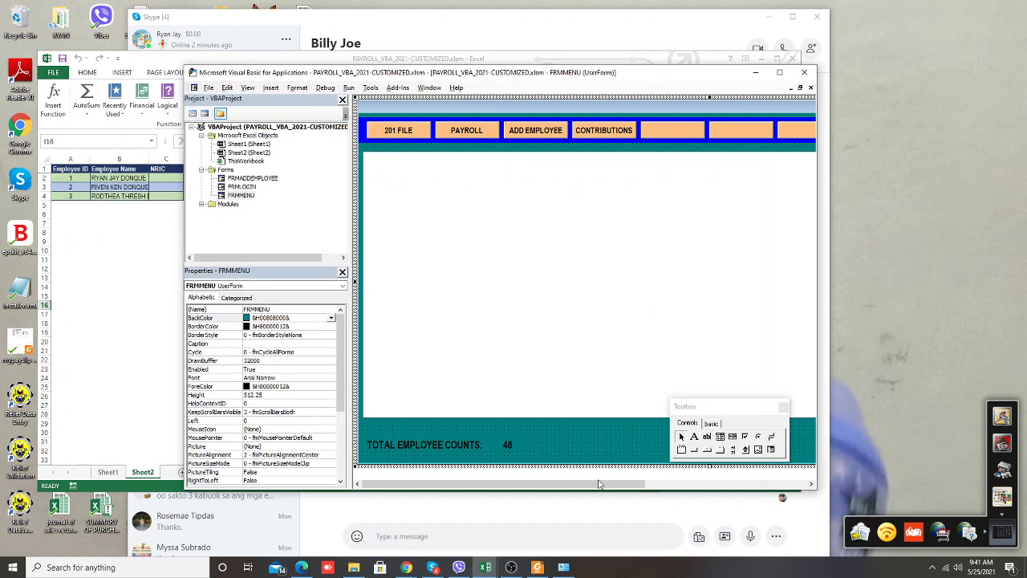
key("F7")
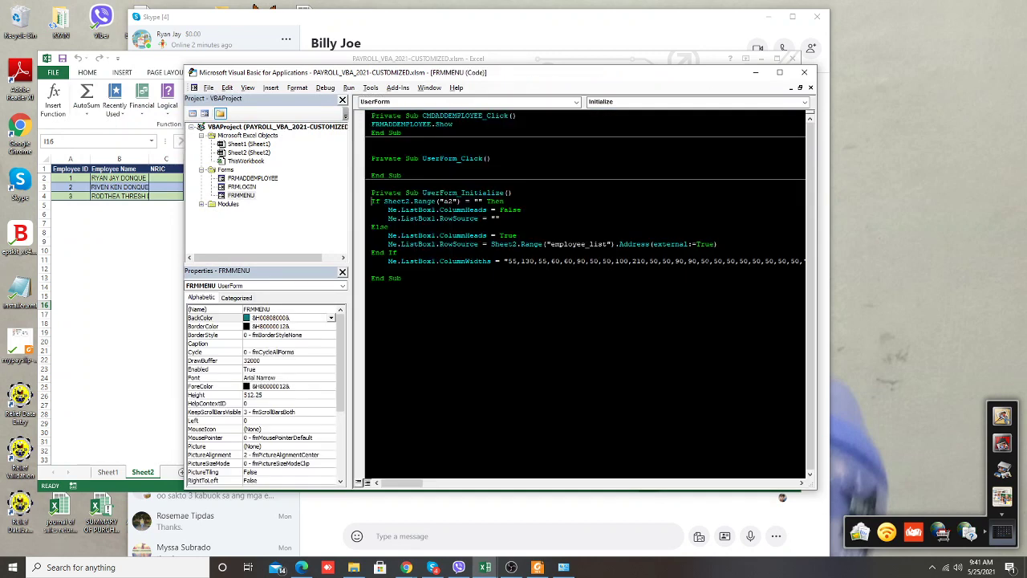
left_click(700, 261)
key("BackSpace")
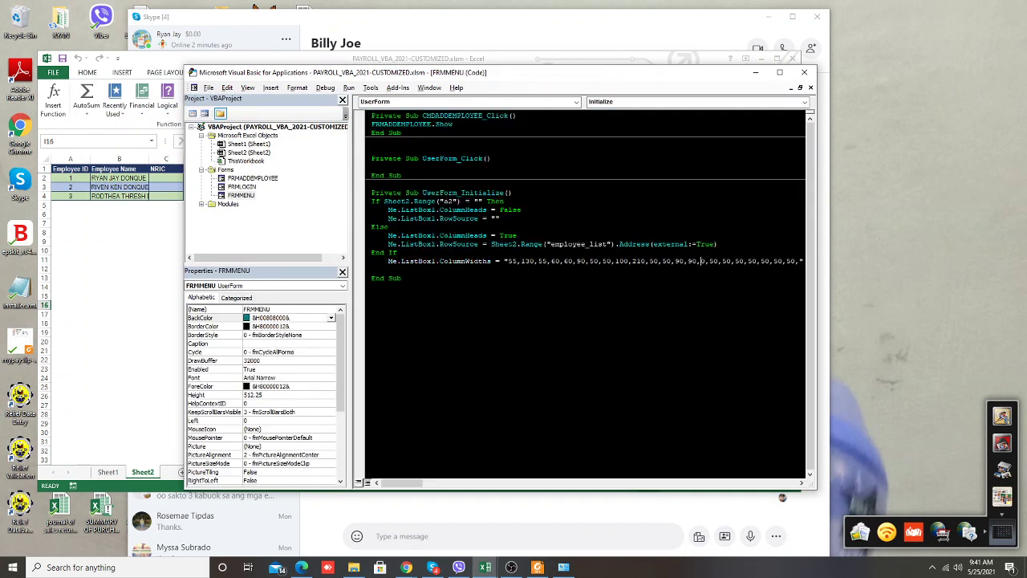
type("60")
key("F5")
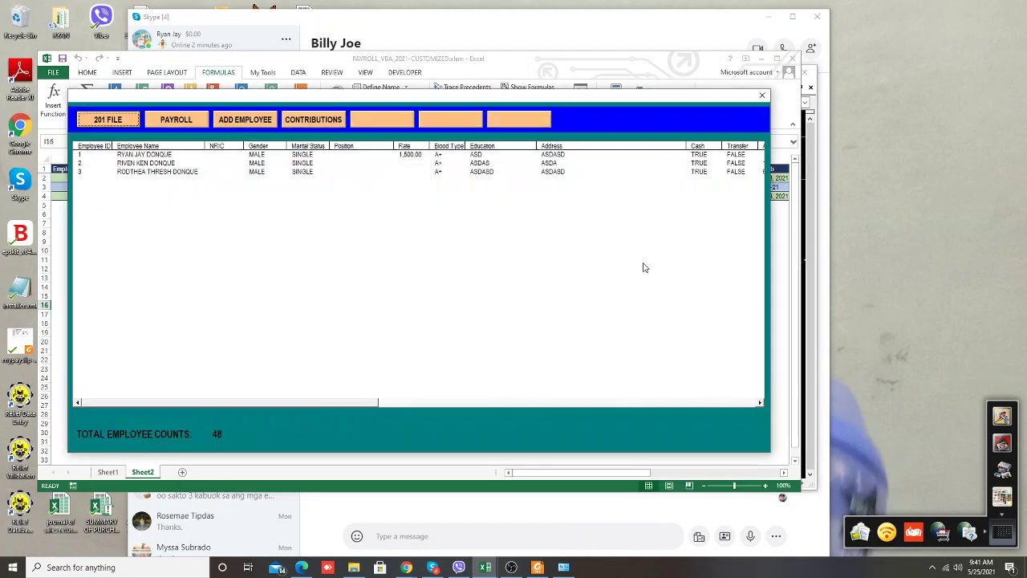
left_click_drag(361, 402, 532, 402)
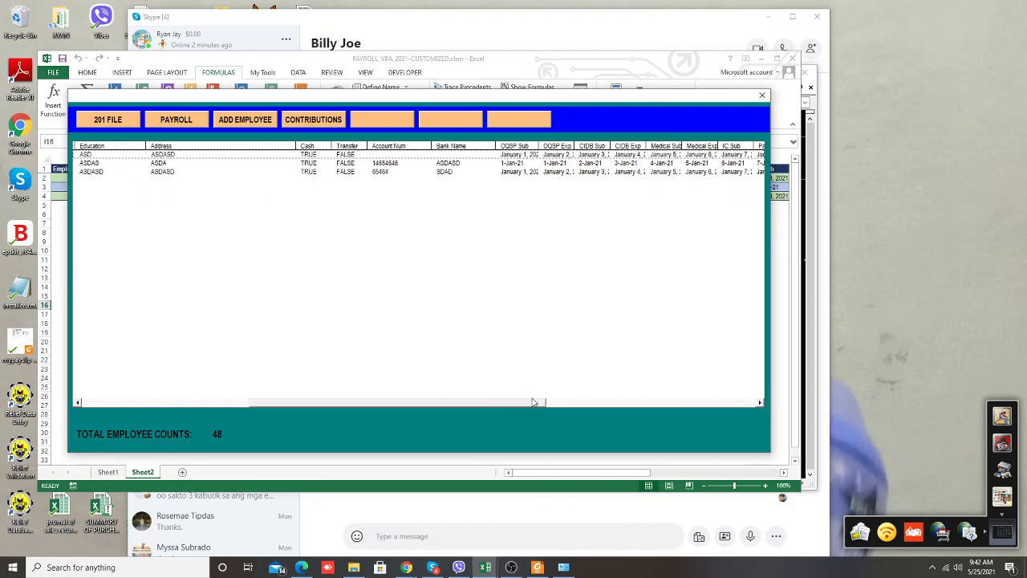
Raise that width from 60 to 80 and run the form again to check it
left_click(762, 95)
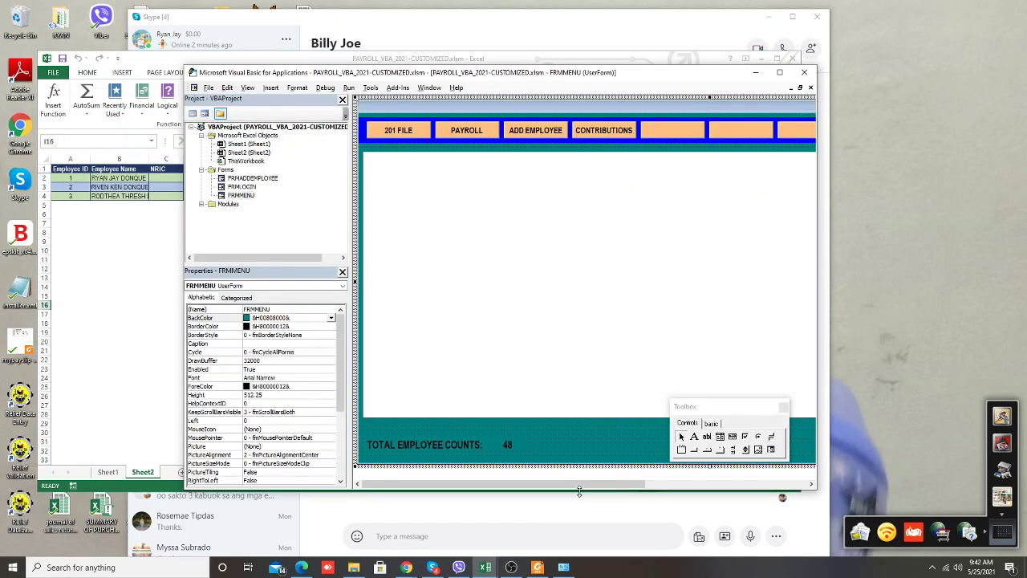
key("F7")
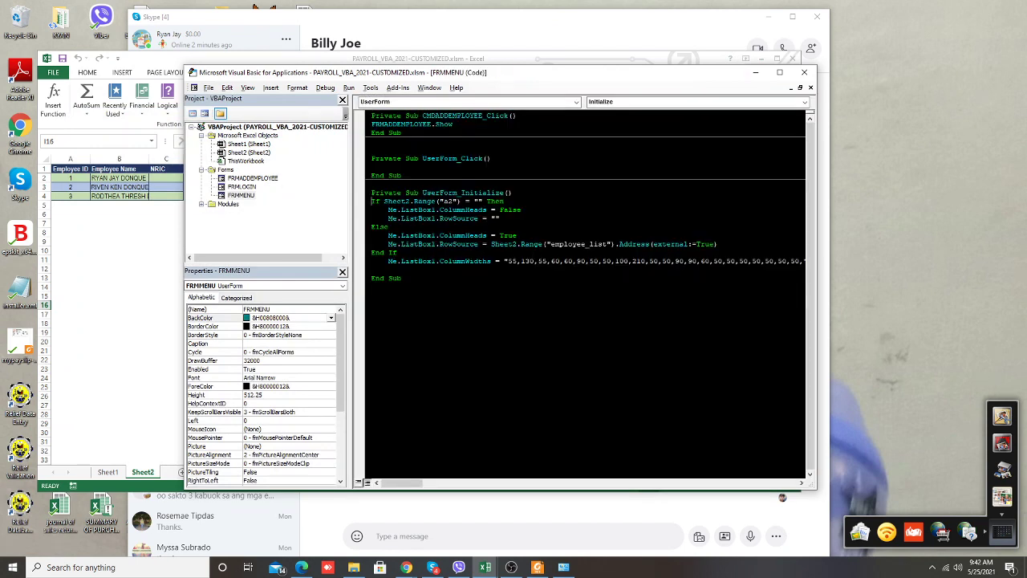
key("BackSpace")
type("8")
key("F5")
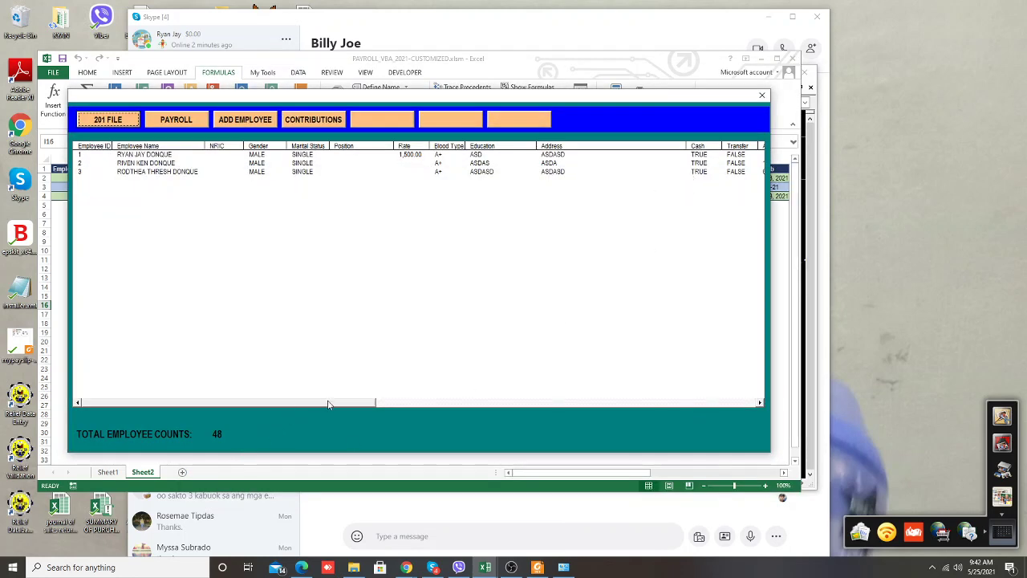
left_click_drag(328, 404, 482, 401)
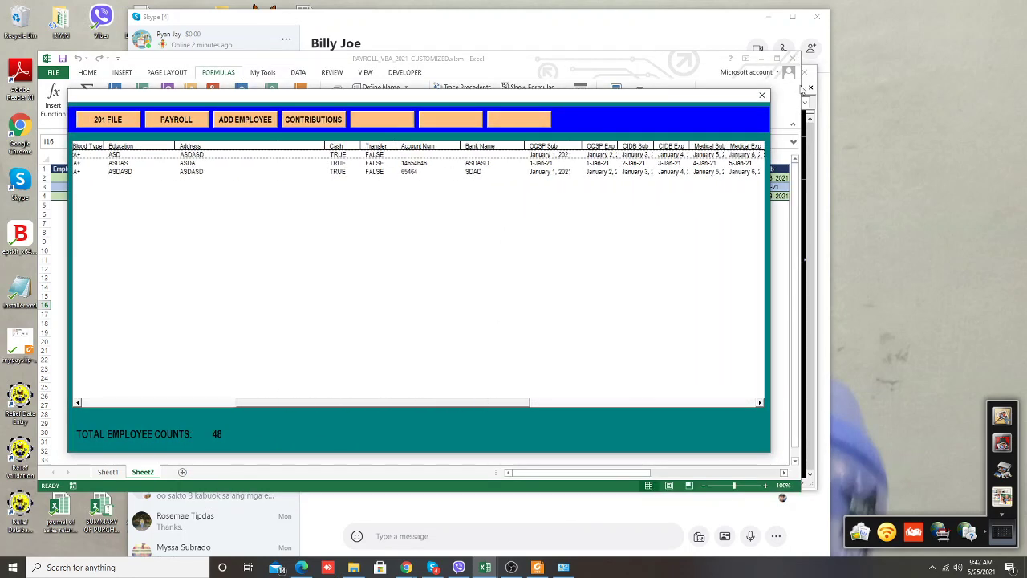
Change the next 50 width in ColumnWidths to 80
left_click(761, 95)
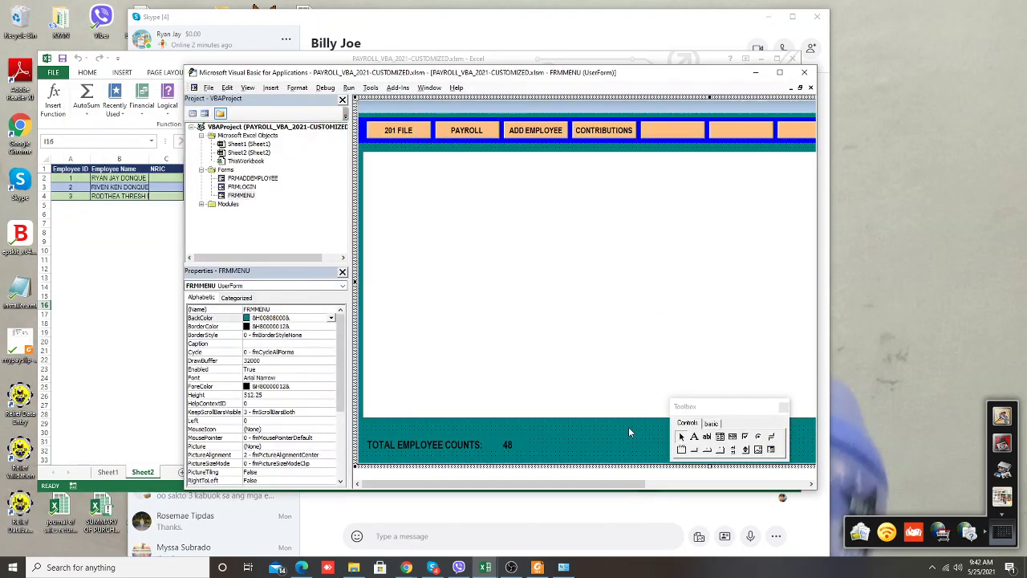
key("F7")
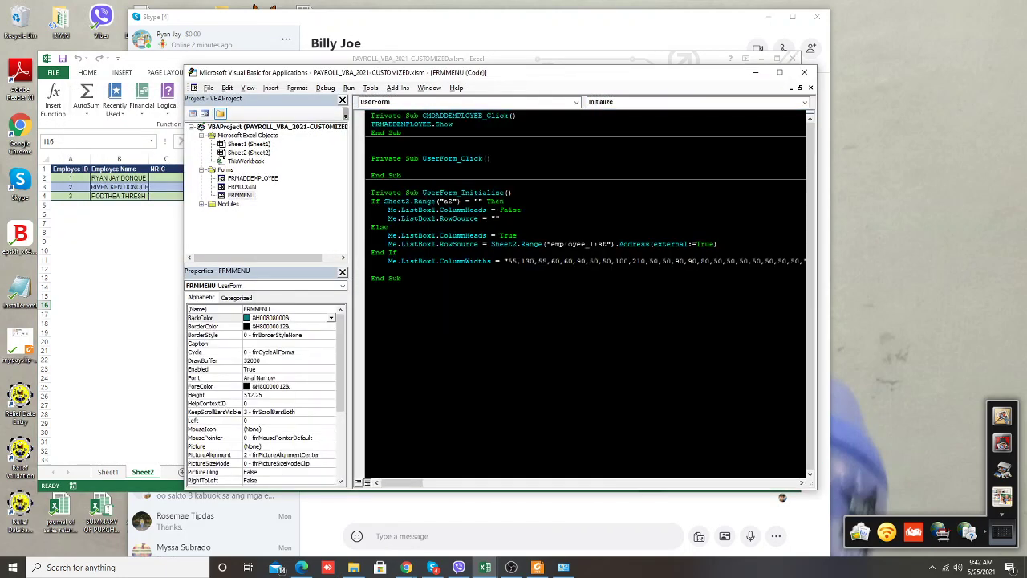
left_click(726, 260)
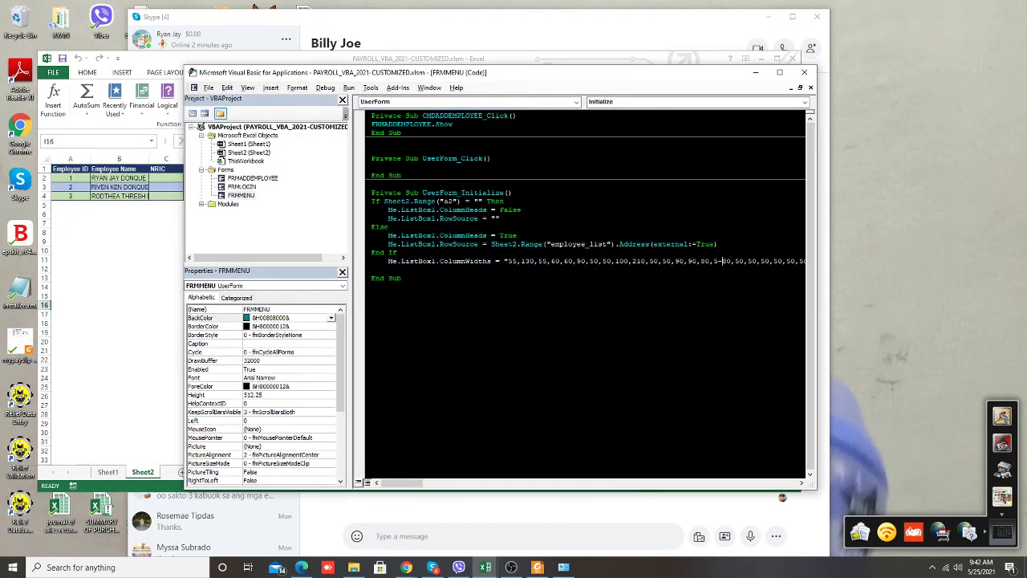
key("BackSpace")
key("BackSpace")
type("0")
key("BackSpace")
type("8")
Make the following three 50 widths 80 each, test-run the form, and return to FRMMENU's code
key("BackSpace")
type("8")
key("Delete")
type("8")
key("Delete")
type("8")
key("F5")
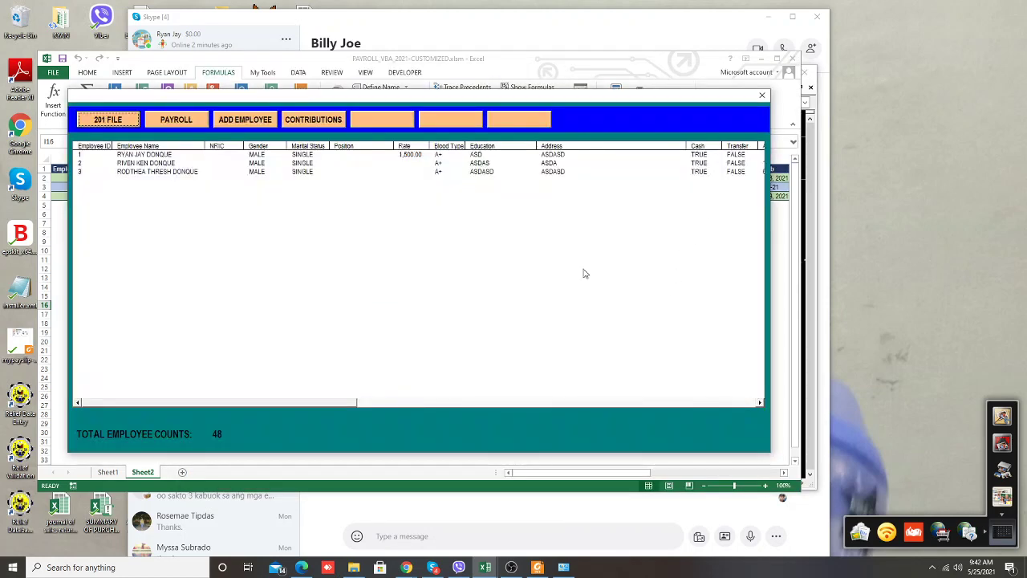
left_click_drag(338, 403, 609, 401)
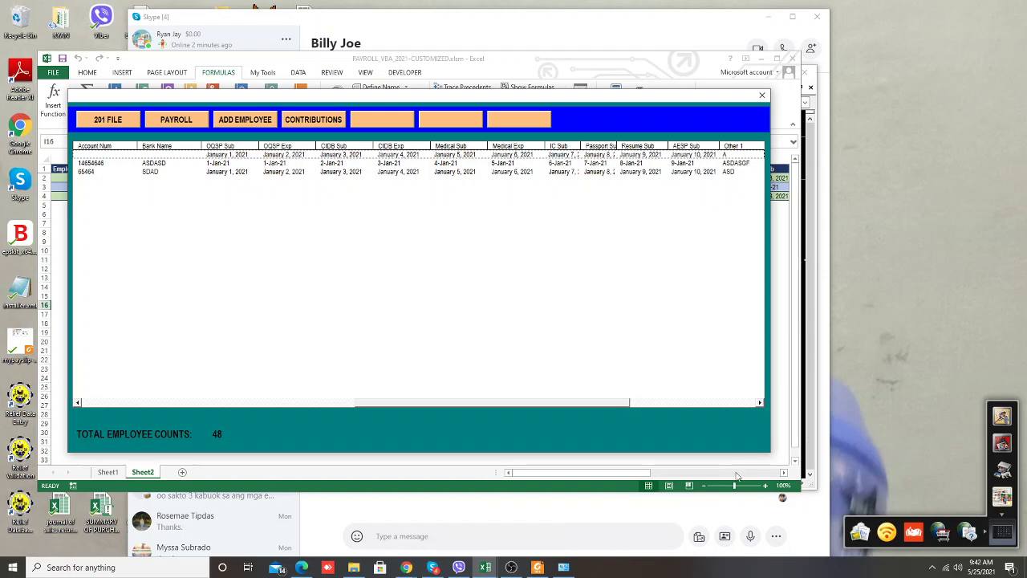
left_click(763, 96)
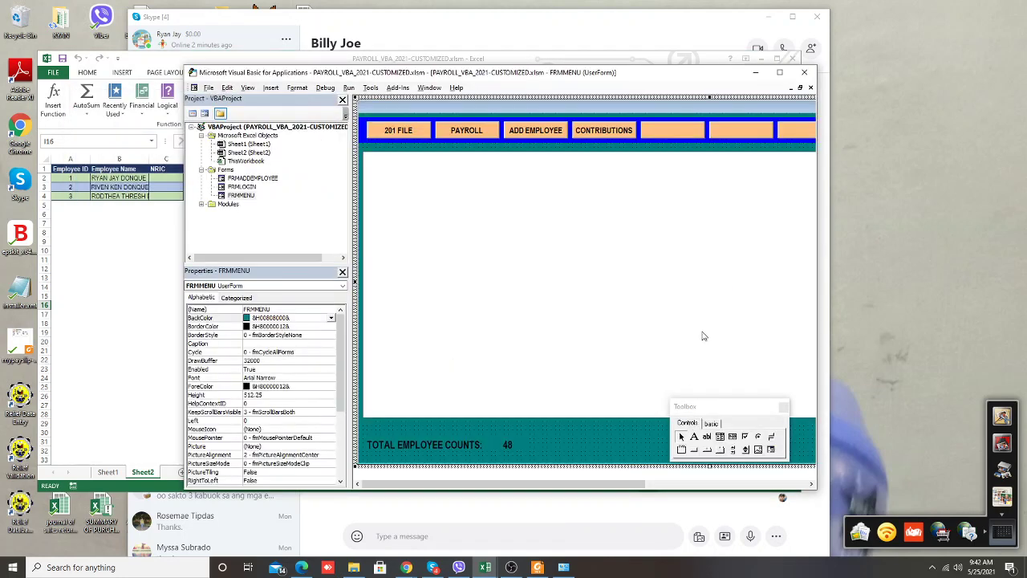
left_click(586, 442)
key("F7")
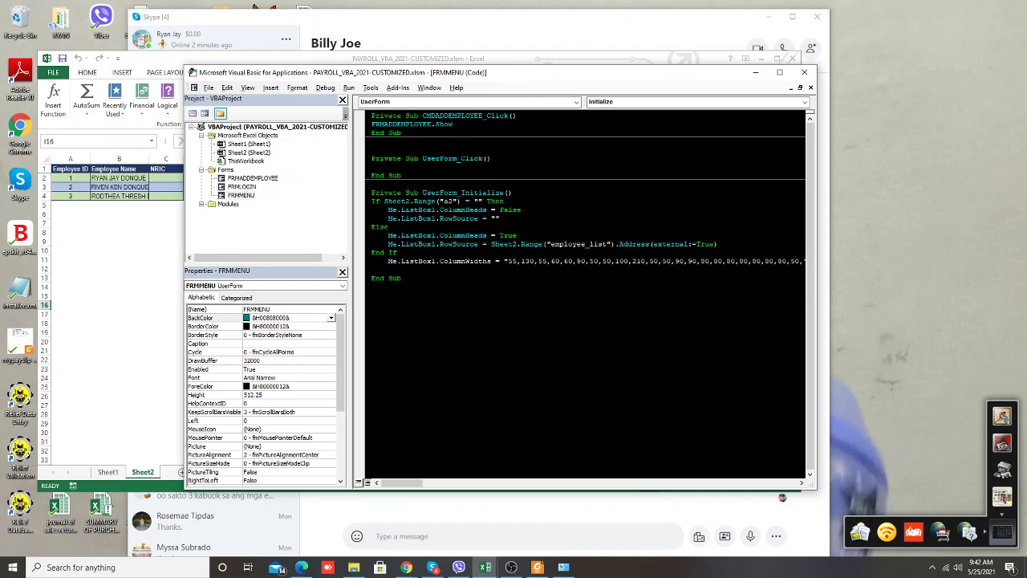
Change the last ColumnWidths value to end in 8 and preview the menu form's list
key("BackSpace")
type("8")
key("F5")
left_click_drag(328, 405, 730, 404)
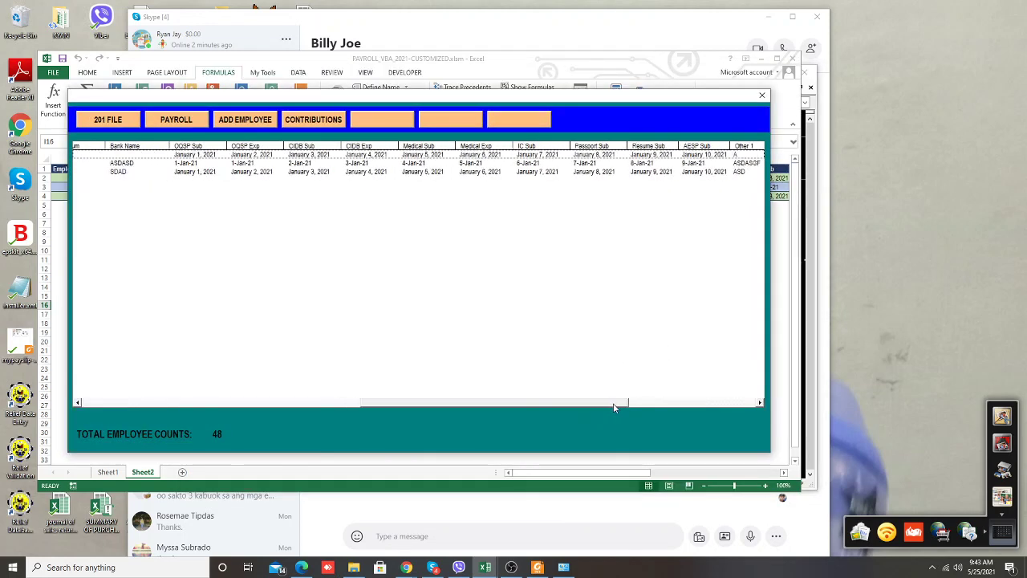
left_click(759, 402)
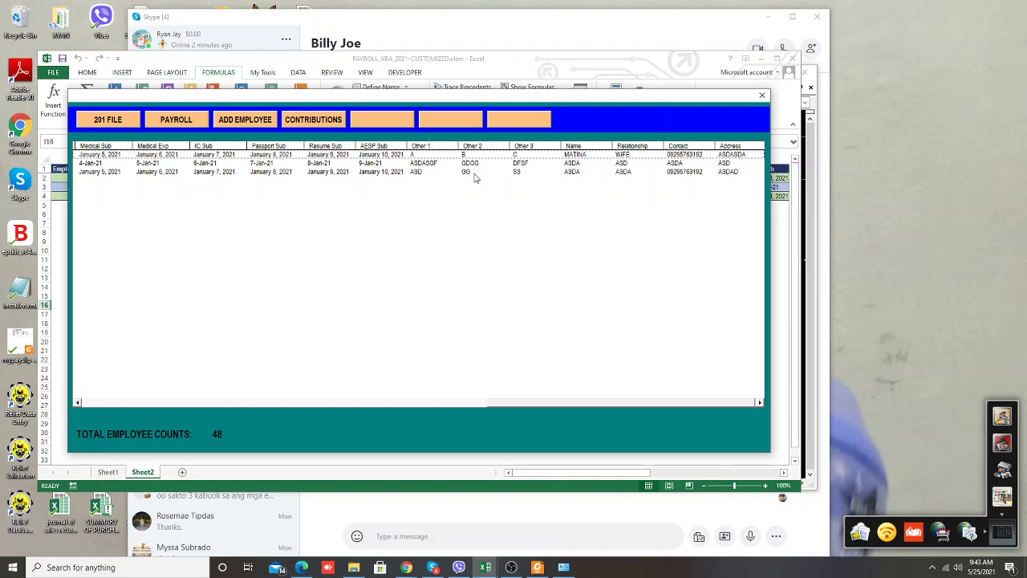
left_click(760, 97)
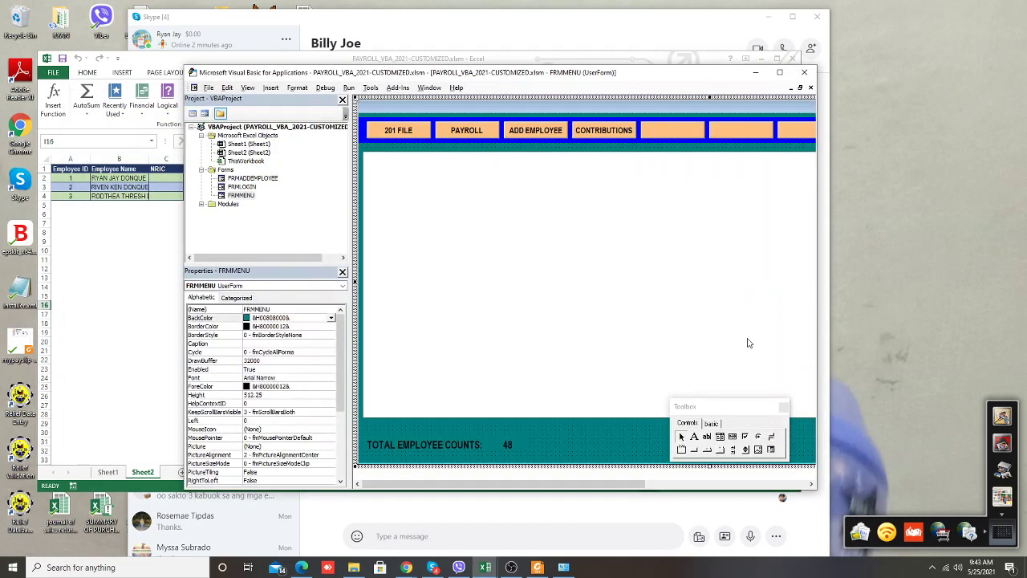
Replace the trailing width with 11, re-test the list, then maximize the code editor
double_click(631, 435)
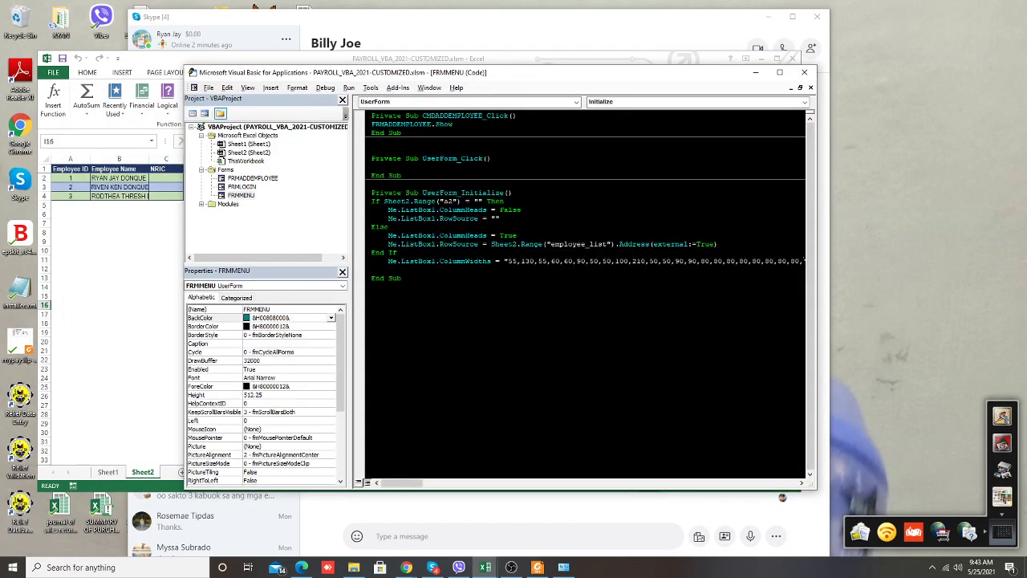
key("End")
key("BackSpace")
key("BackSpace")
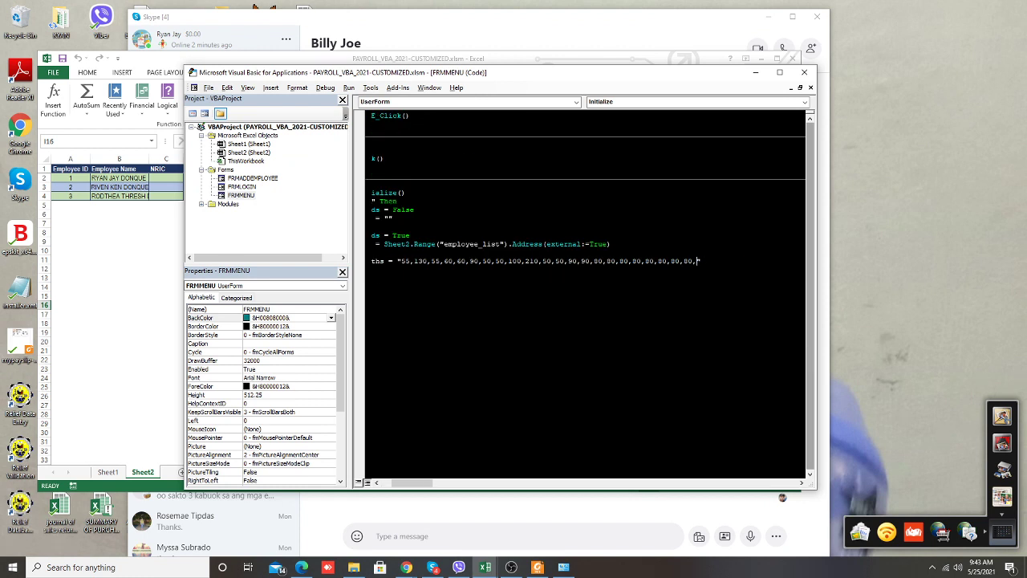
type("110")
key("F5")
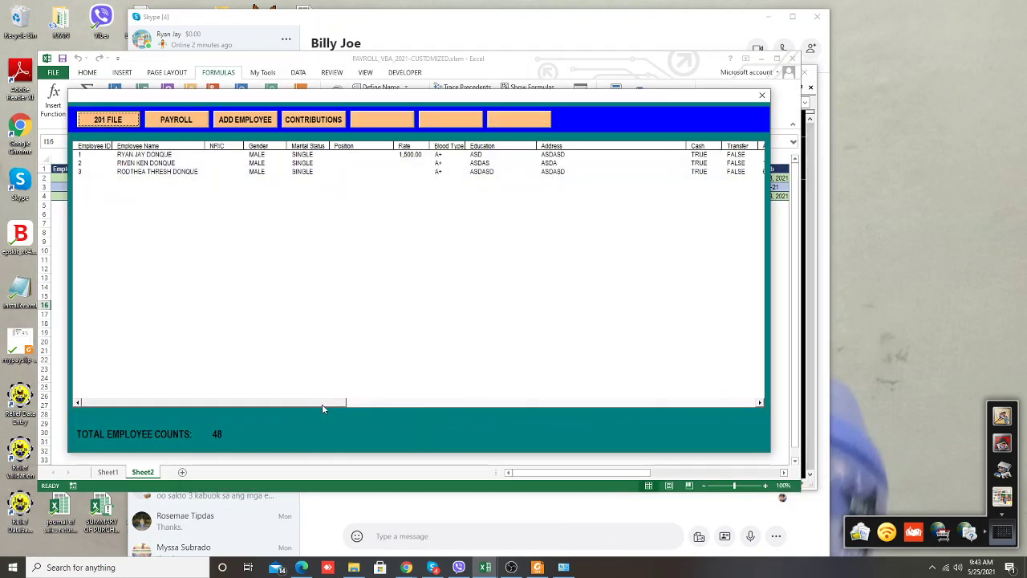
left_click_drag(322, 406, 736, 401)
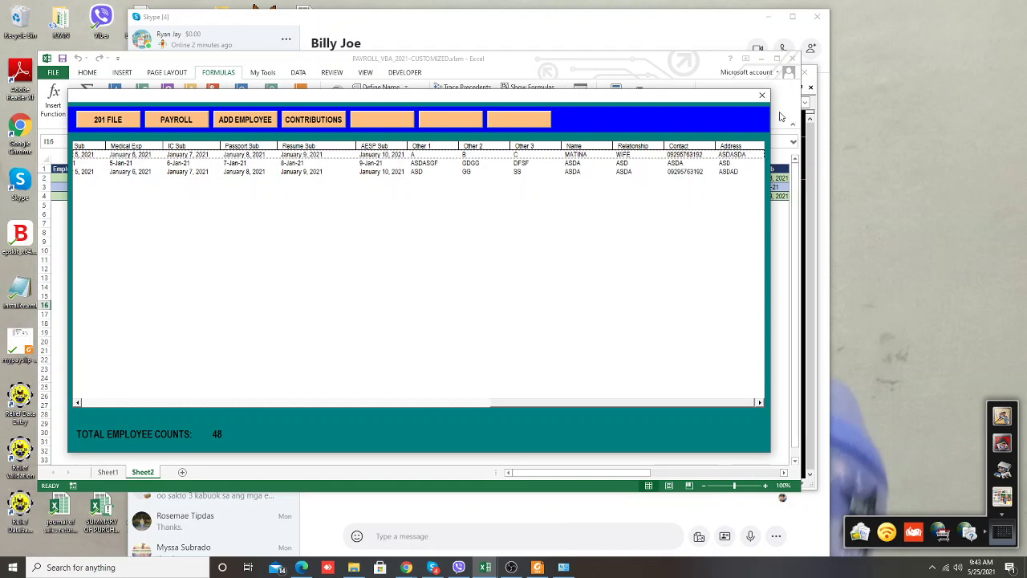
left_click(761, 95)
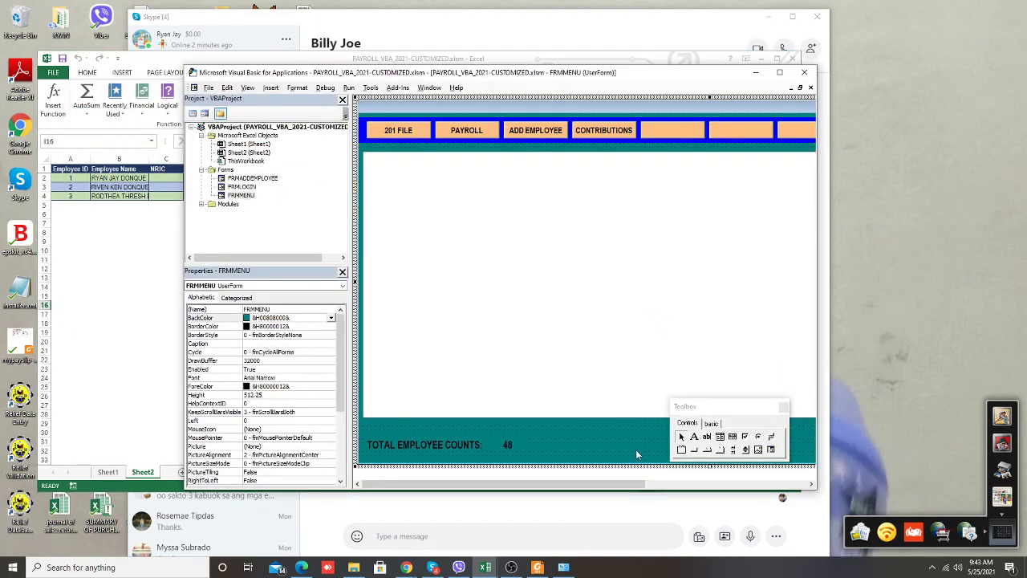
key("F7")
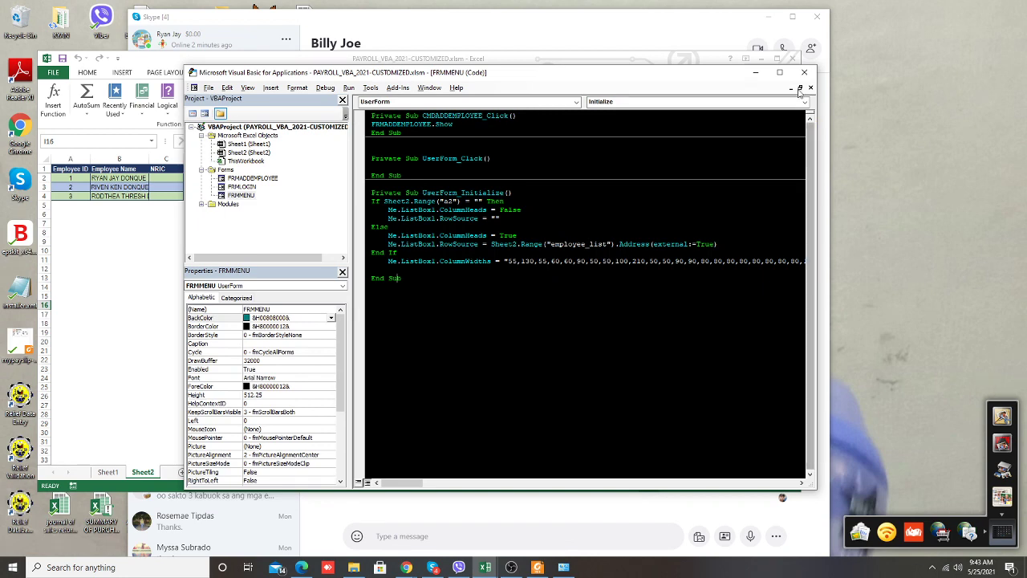
left_click(779, 72)
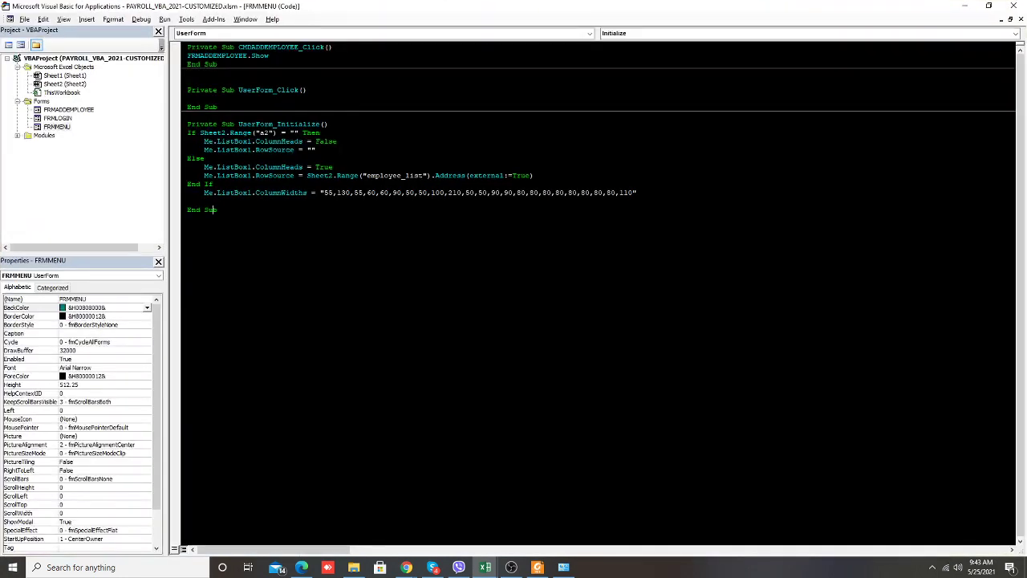
End the ColumnWidths string with 80,80,110 and test the menu form's list
key("BackSpace")
key("BackSpace")
type("80,")
type("80,")
type("110")
key("F5")
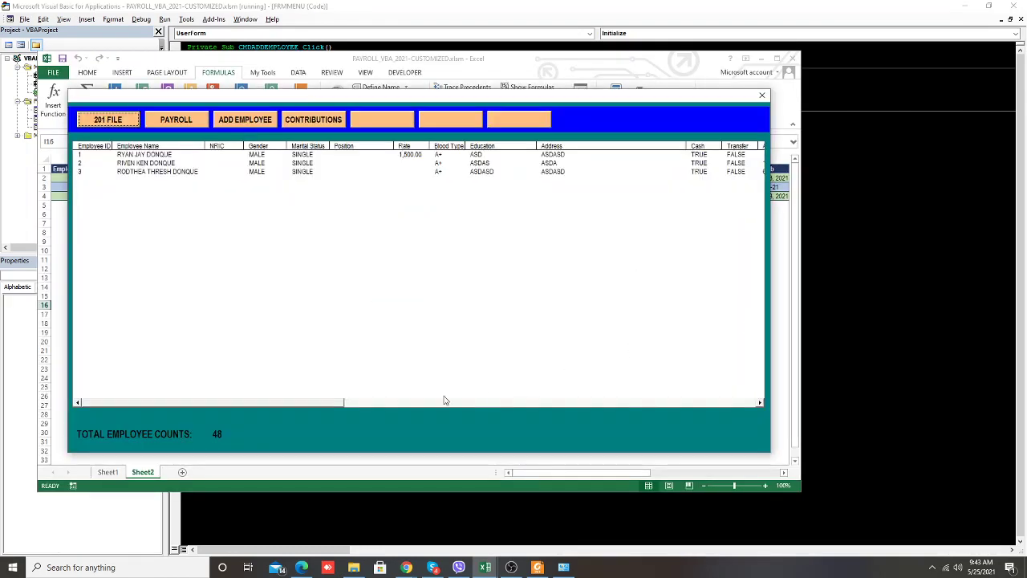
left_click_drag(328, 406, 722, 393)
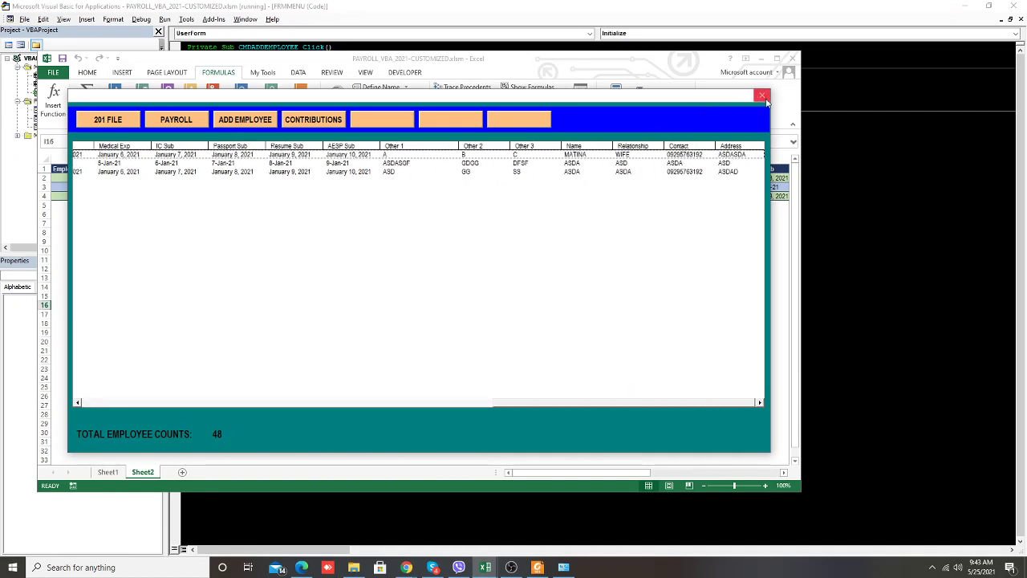
left_click(762, 96)
Append ,110,110,13 to the column widths and re-check the list columns
key("F7")
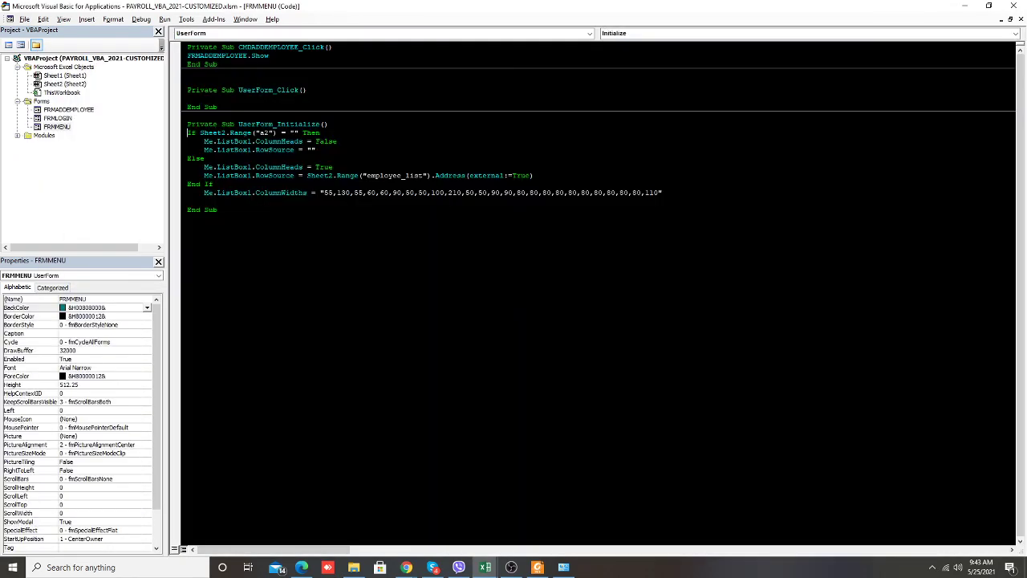
type(",1")
type("10,110,")
type("130")
key("F5")
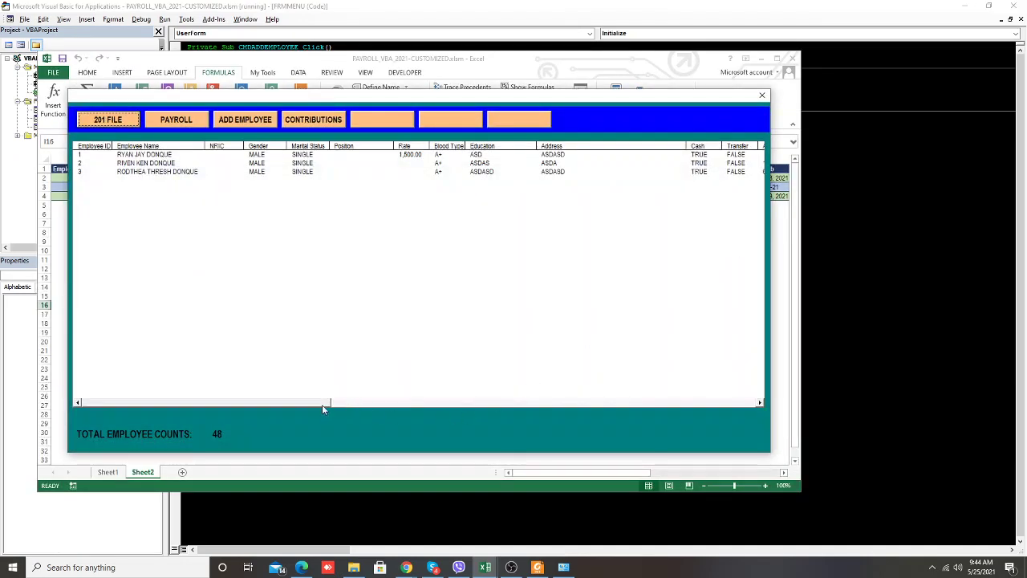
left_click_drag(322, 404, 682, 404)
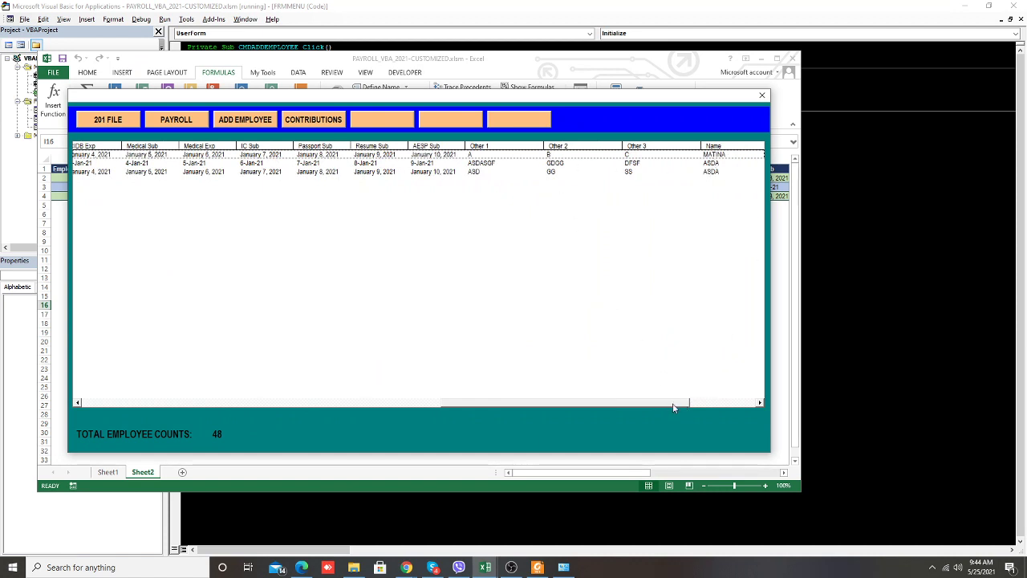
left_click_drag(674, 408, 758, 399)
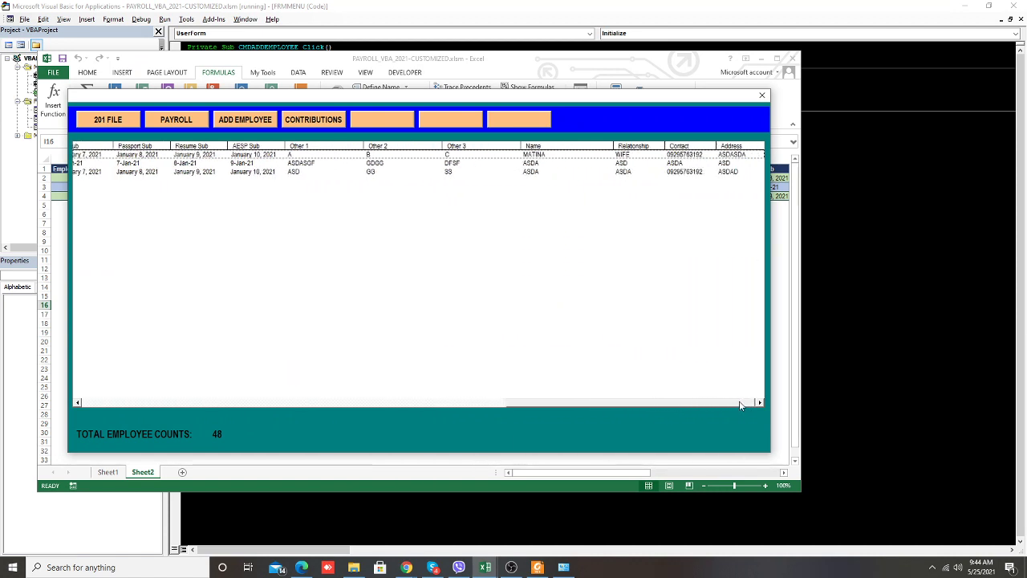
left_click(763, 97)
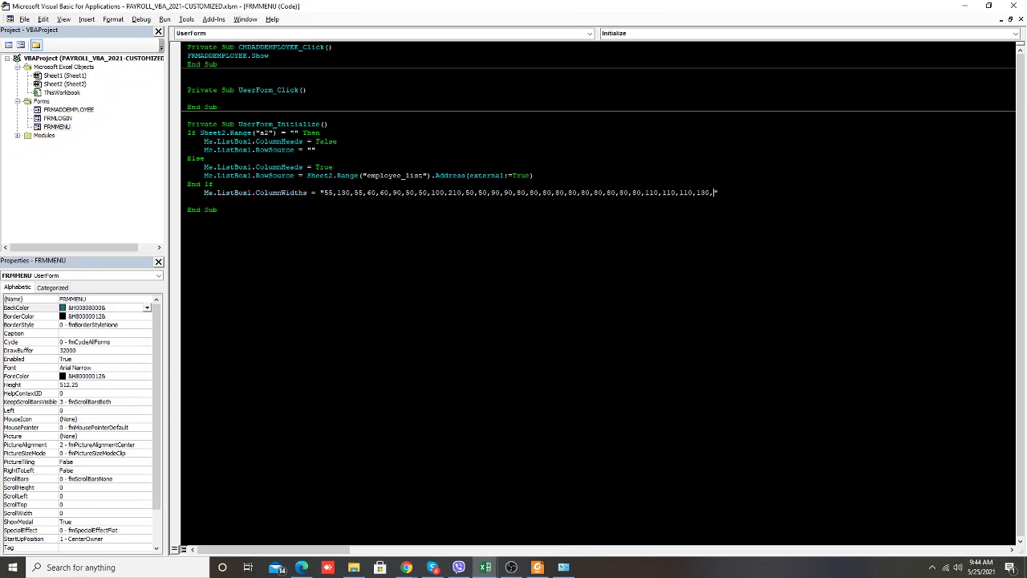
Add widths 55 and 210 to ColumnWidths and run the menu form
type(",55")
type("210")
key("F5")
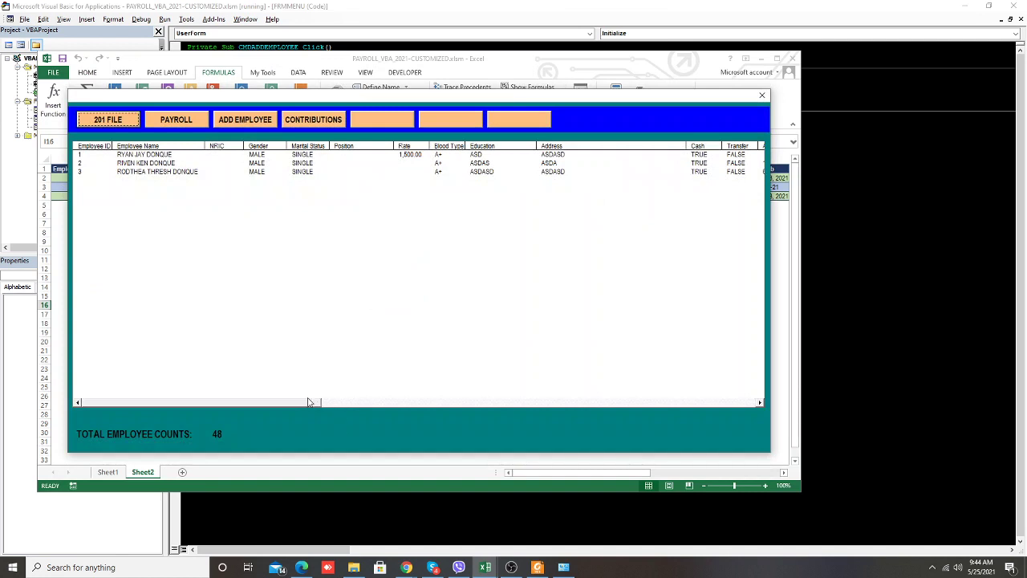
left_click(309, 402)
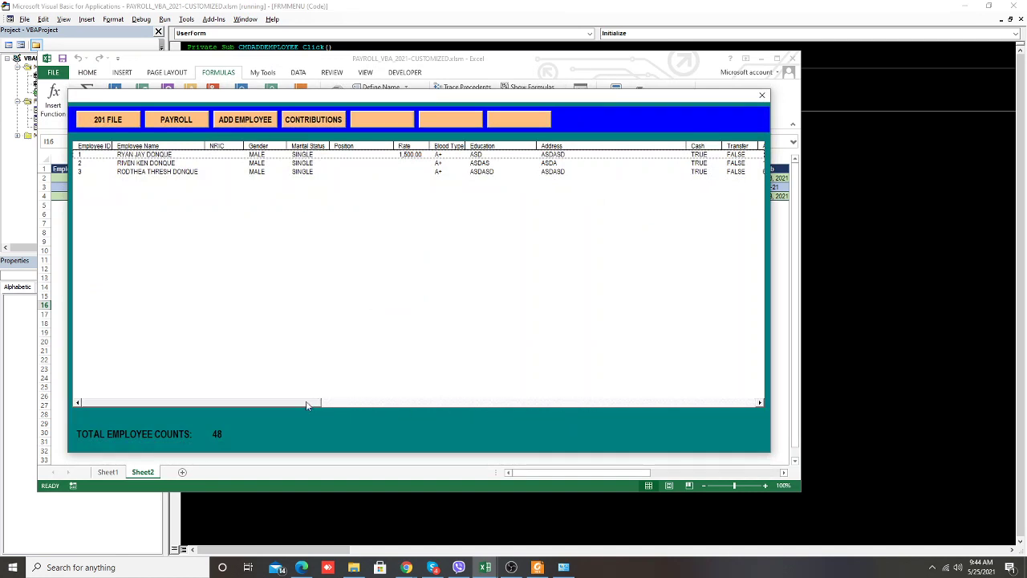
left_click_drag(310, 404, 759, 399)
Scroll across the employee list and click through its first three rows
key("Down")
key("Down")
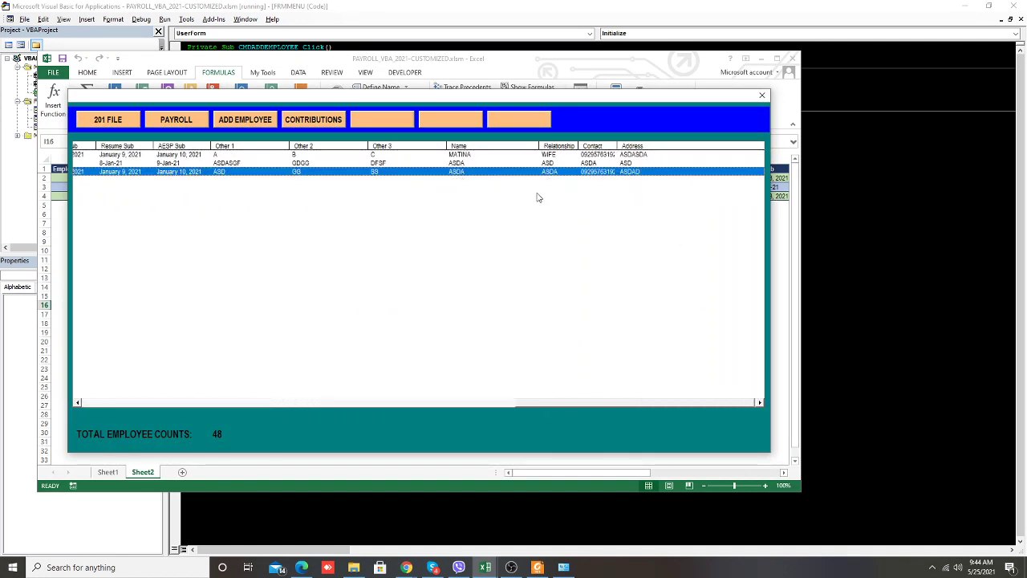
mouse_move(654, 402)
left_mouse_down()
mouse_move(461, 406)
mouse_move(254, 391)
left_mouse_up()
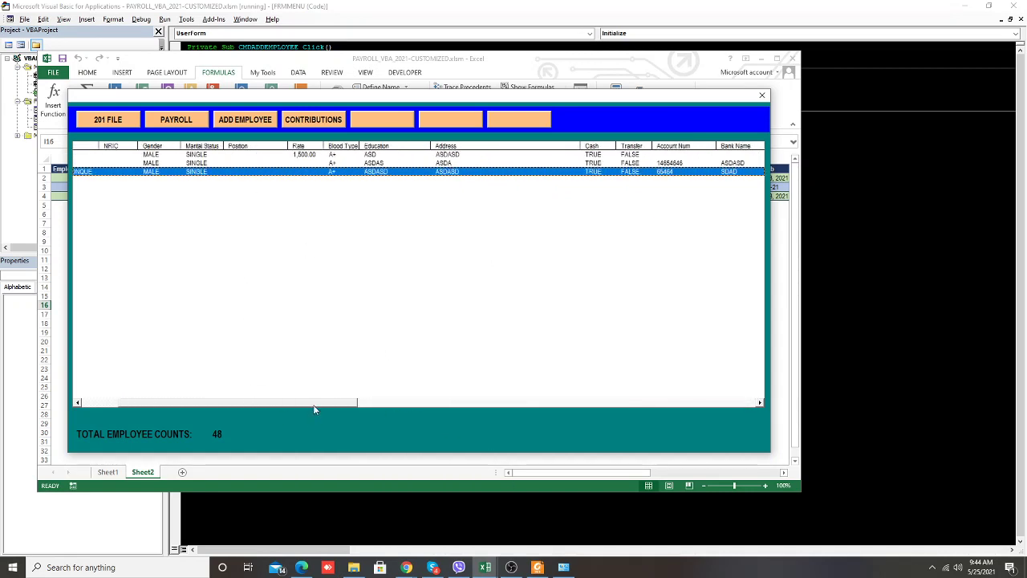
left_click_drag(314, 410, 95, 409)
left_click(205, 165)
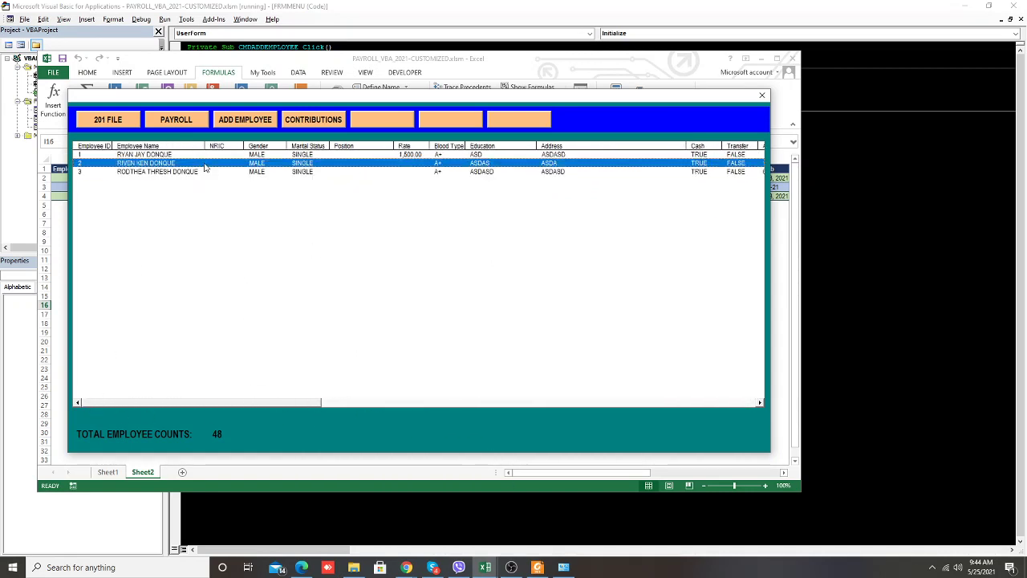
left_click(419, 154)
left_click(419, 172)
left_click(413, 164)
left_click(402, 172)
left_click(345, 154)
Open the Add Employee form and enter the new employee's name
left_click(345, 172)
left_click(262, 122)
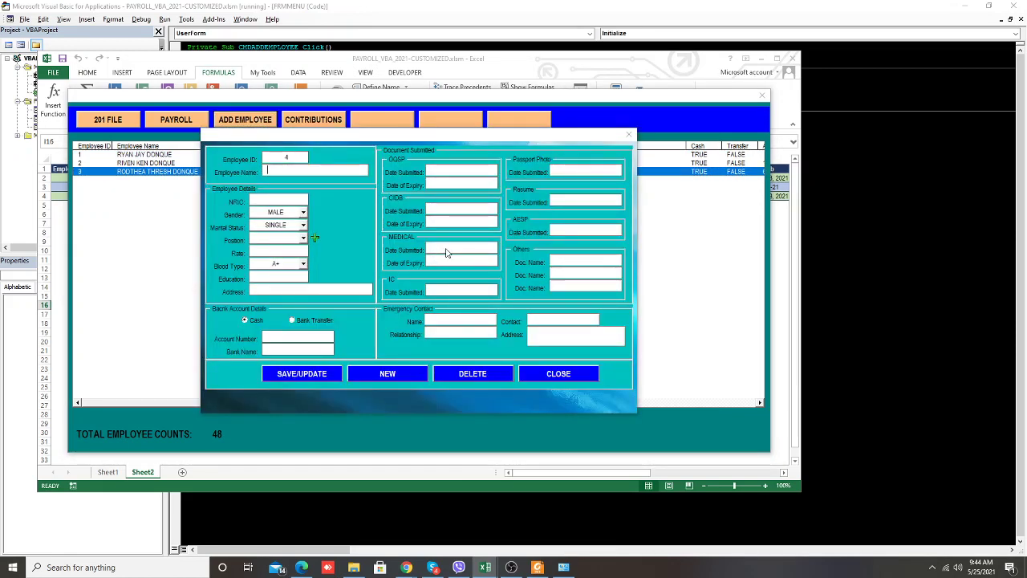
type("MA TIUN")
key("BackSpace")
key("BackSpace")
type("PORTA")
type("L")
Fill in rate 2500, education, address, contact number and bank details
key("Tab")
key("Tab")
key("Tab")
type("2500")
key("Tab")
key("Tab")
type("ASD")
key("Tab")
type("ASD")
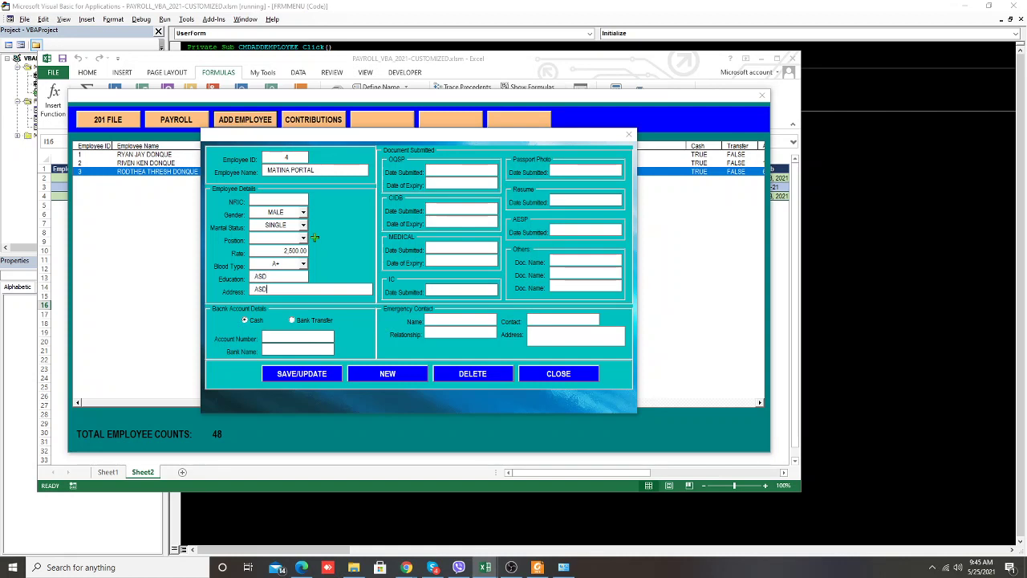
key("Tab")
key("Tab")
type("16545464")
key("Tab")
type("SDASD")
Enter document dates 1/1 through 1/12 in the submission and expiry fields
key("Tab")
type("1/1")
key("Tab")
type("1/2")
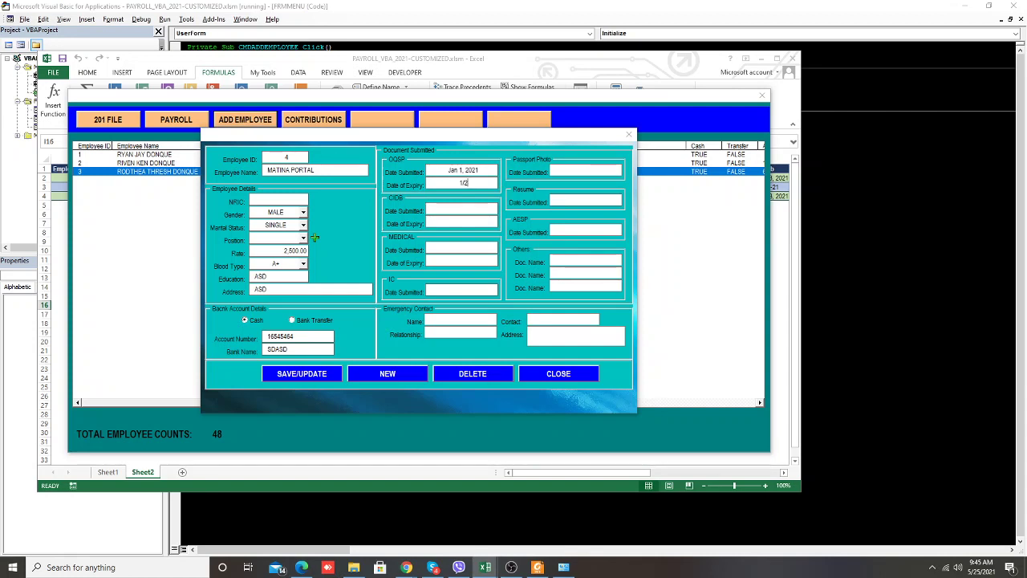
key("Tab")
type("1/3")
key("Tab")
type("1/4")
key("Tab")
type("1/5")
key("Tab")
type("1/6")
key("Tab")
type("1/7")
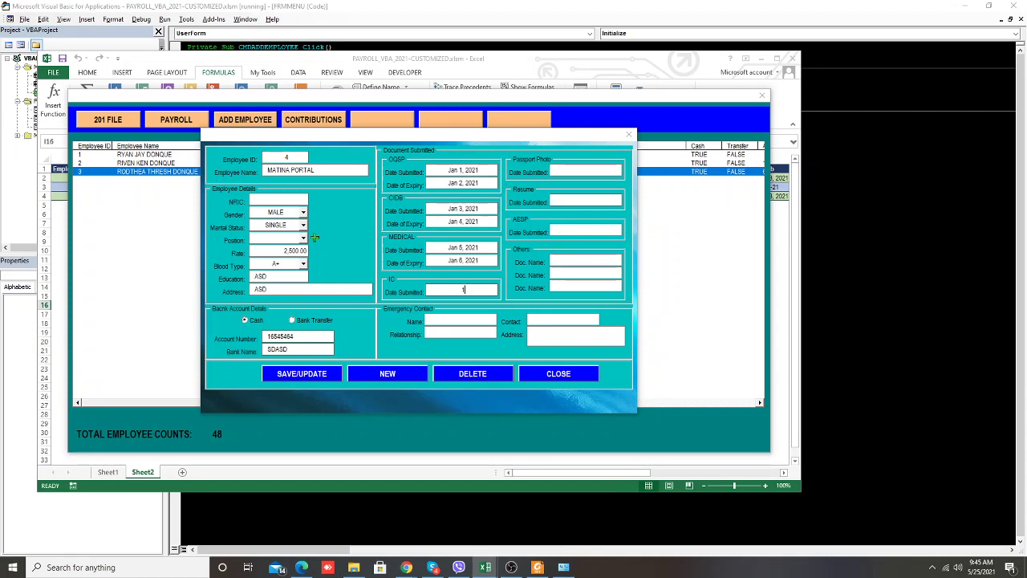
key("Tab")
type("1/8")
key("Tab")
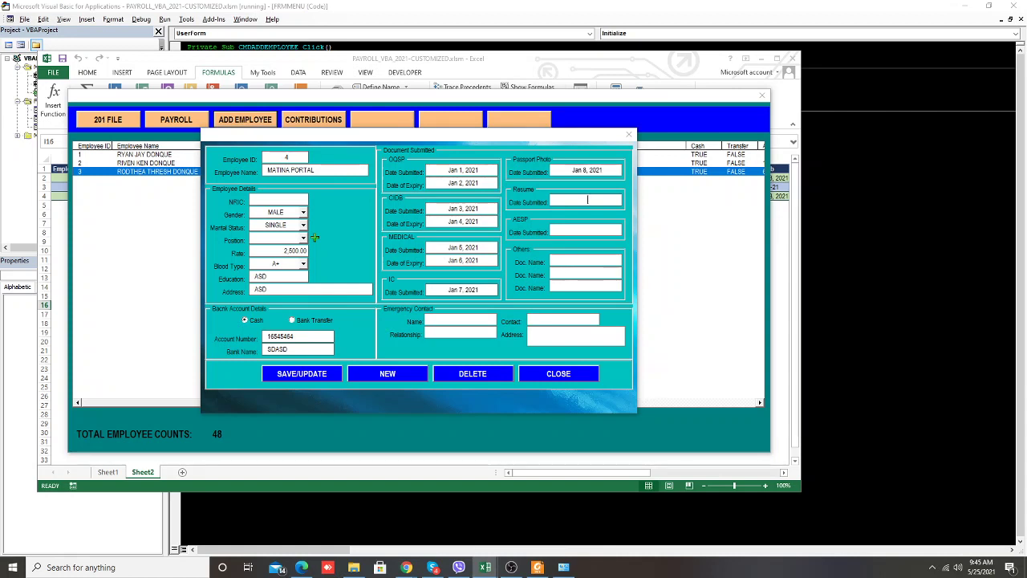
type("1/9")
key("Tab")
type("1/10")
key("Tab")
type("1")
type("/11")
key("Tab")
type("1/1")
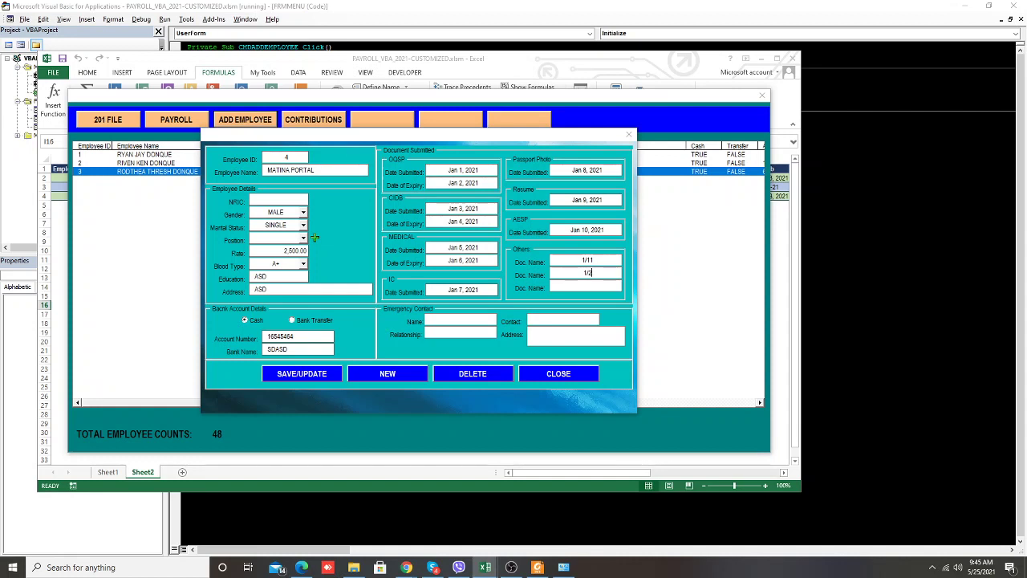
type("2")
Enter date 1/13 and the emergency contact (name, HUSBAND, number, address), then save
key("Tab")
type("1/")
type("13")
type("RYAN JAY")
key("Tab")
type("HUSBAND")
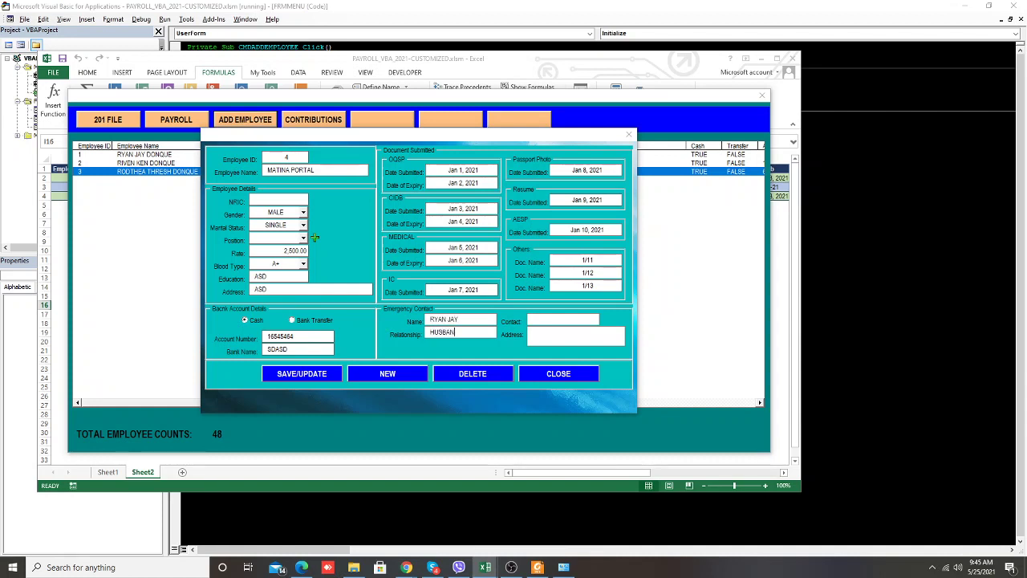
key("Tab")
type("295763")
type("192")
key("Tab")
type("ASDASDASD")
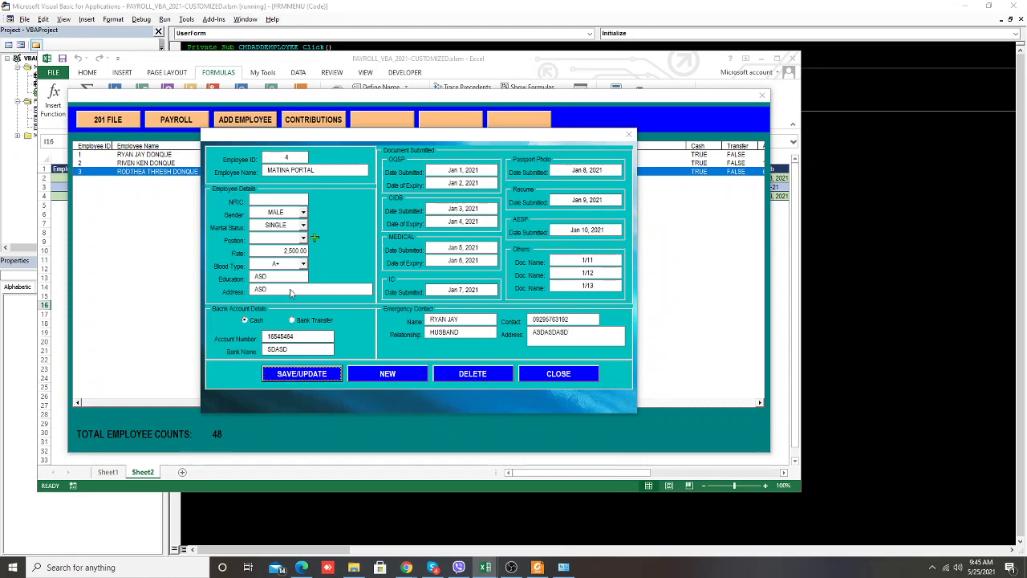
left_click(325, 373)
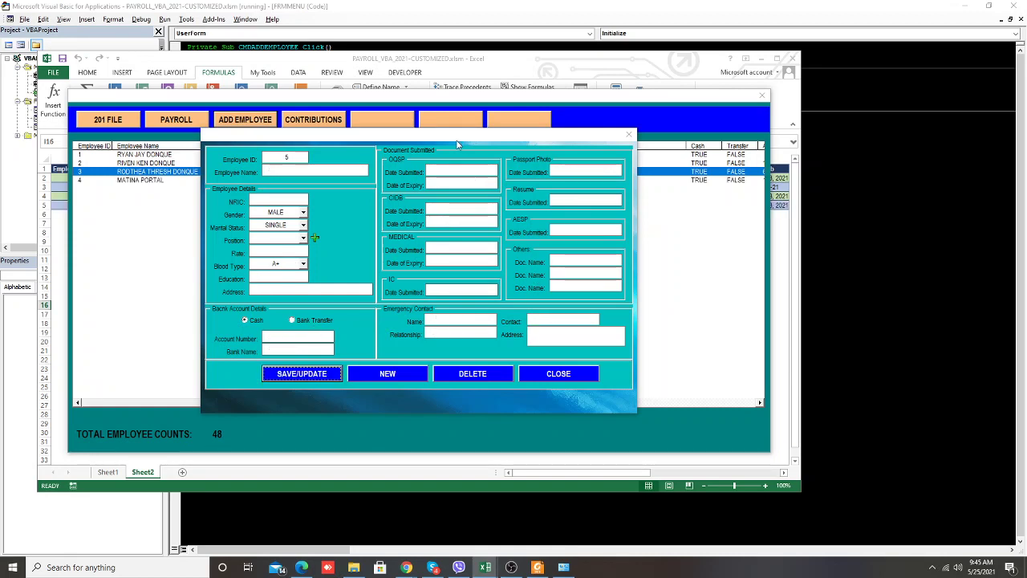
Move the Add Employee window aside, then close it and the running menu form
mouse_move(458, 142)
left_mouse_down()
mouse_move(400, 214)
mouse_move(493, 225)
left_mouse_up()
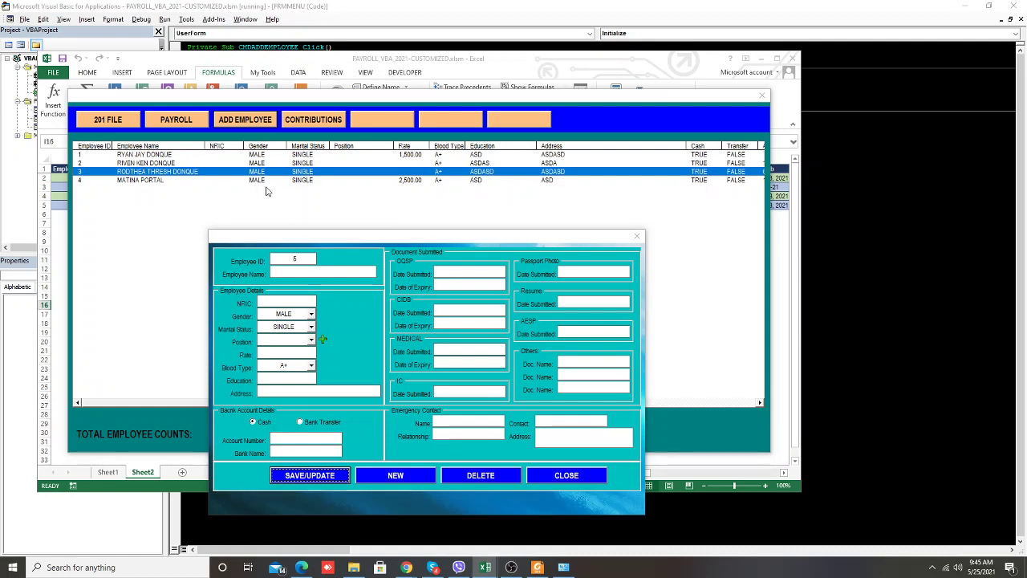
left_click(567, 475)
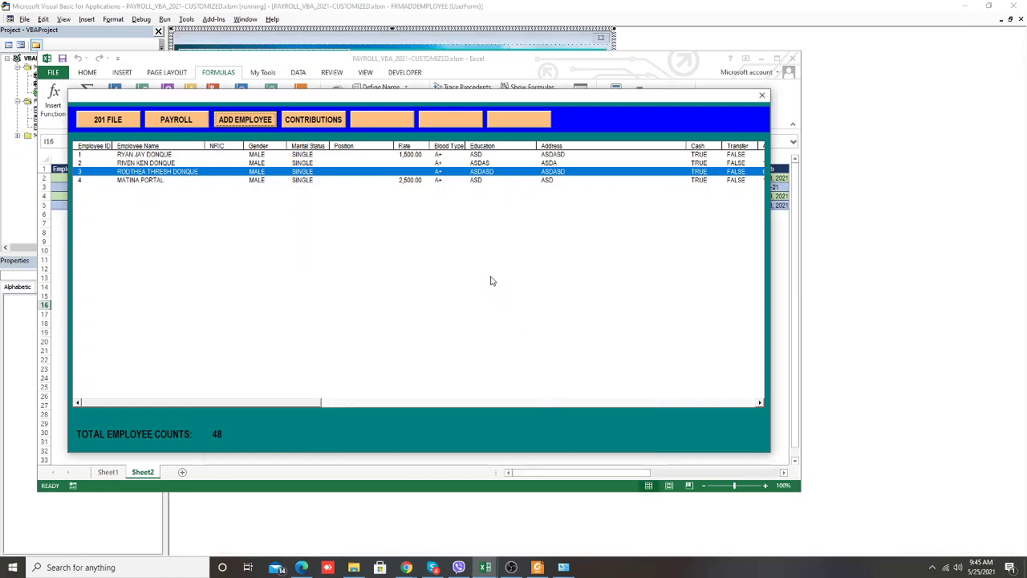
left_click(762, 95)
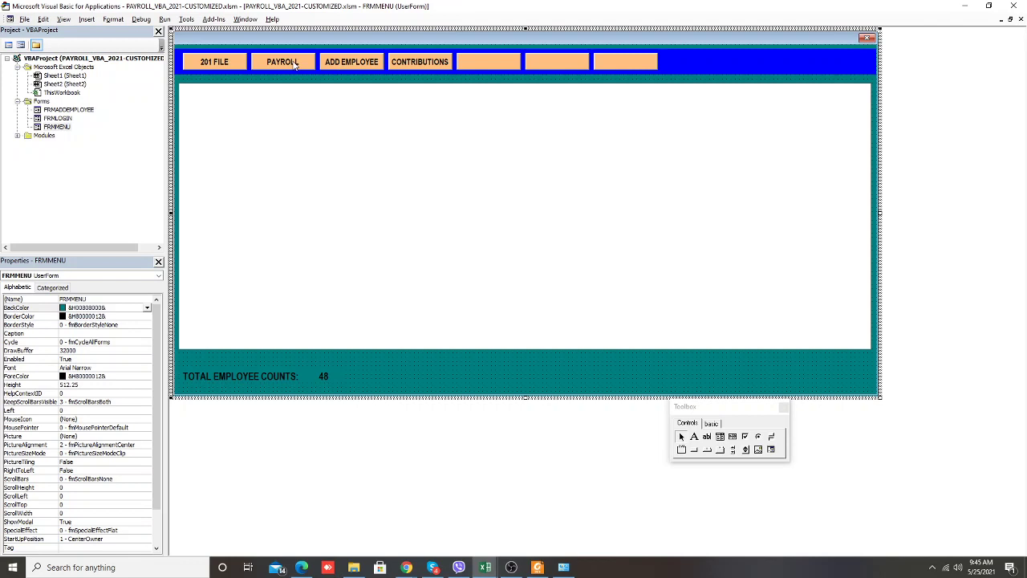
Open the Add Employee form's CMDSAVEUPDATE_Click code and locate its variable declarations
double_click(367, 63)
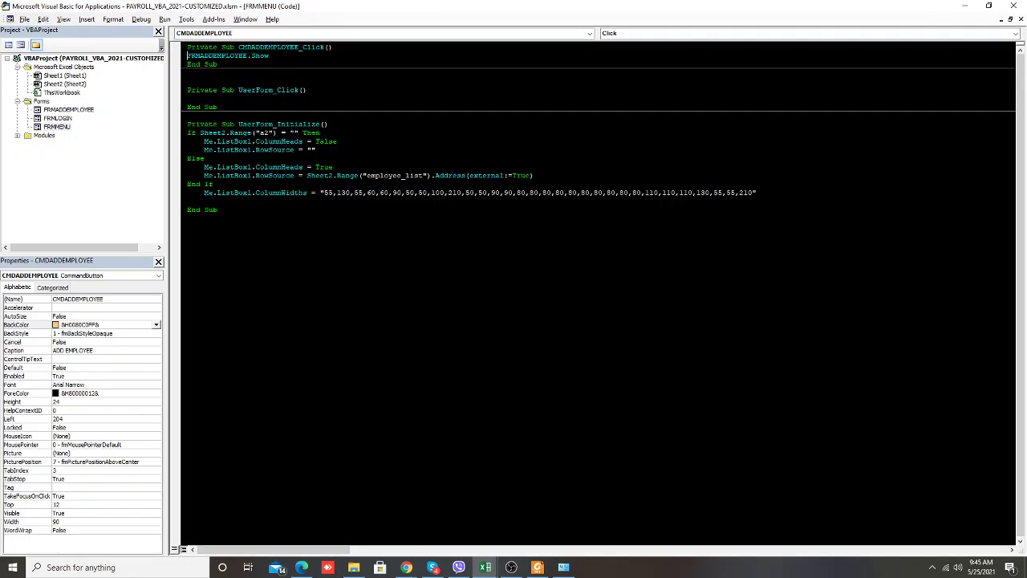
left_click(68, 110)
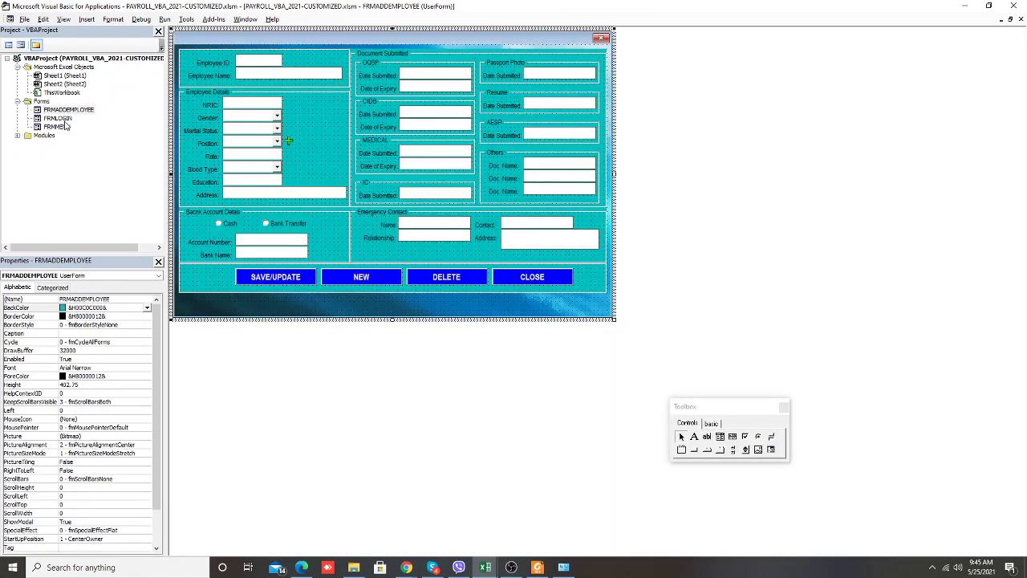
double_click(306, 281)
scroll(597, 289, "down", 5)
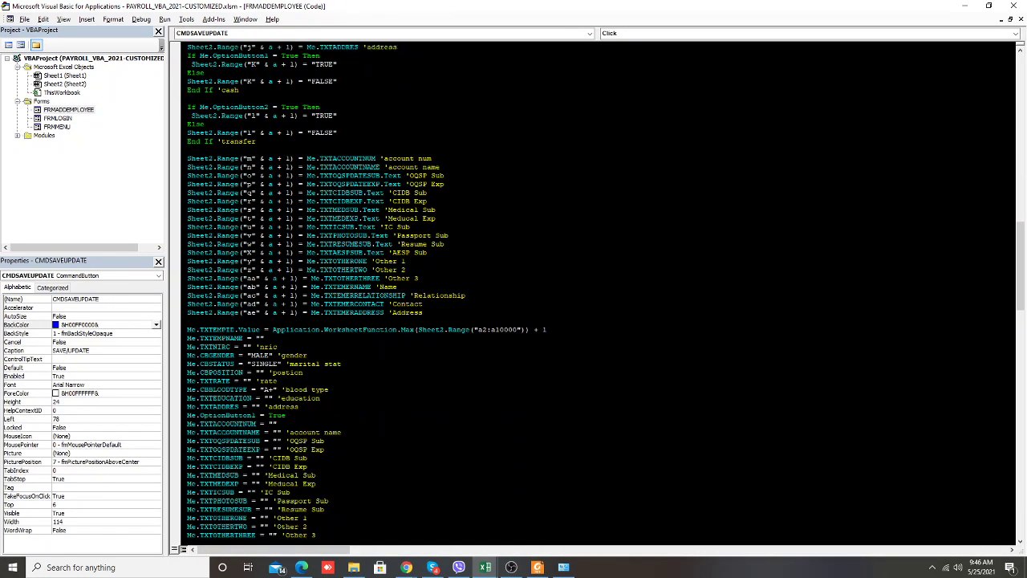
scroll(598, 288, "down", 4)
scroll(598, 289, "down", 11)
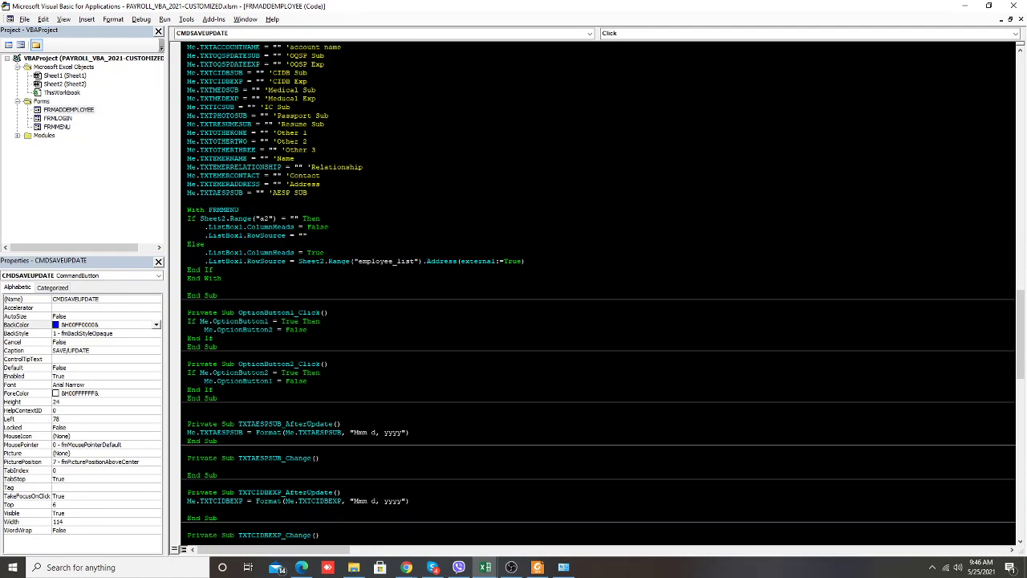
scroll(598, 289, "up", 5)
scroll(598, 289, "up", 5)
scroll(598, 289, "up", 9)
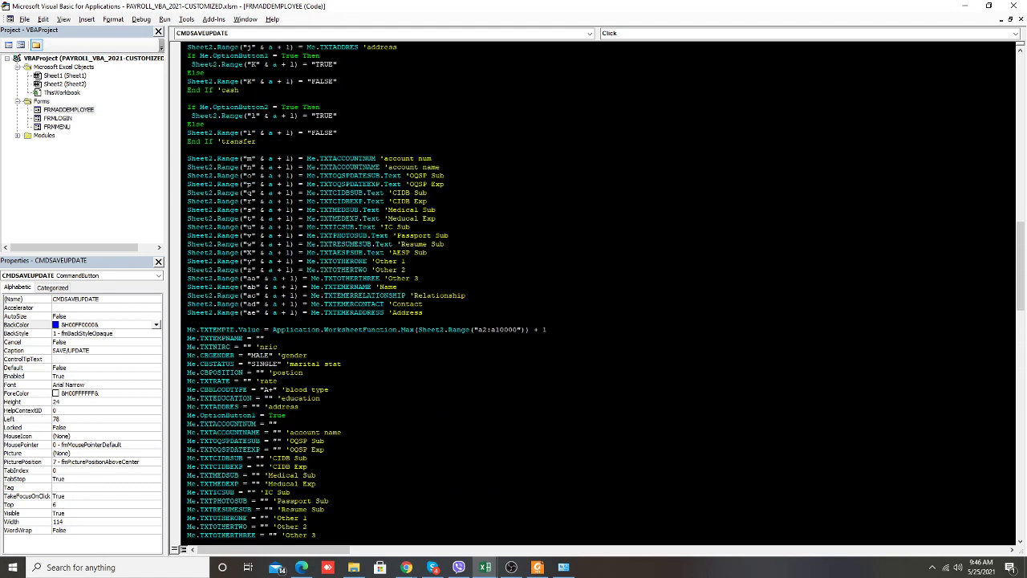
scroll(598, 289, "up", 1)
scroll(597, 289, "up", 11)
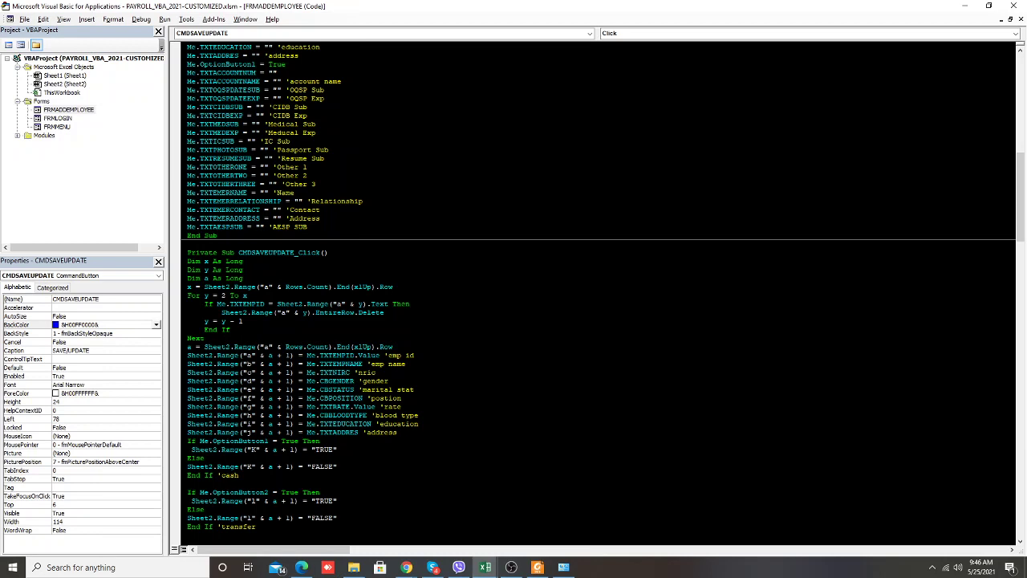
Add If Me.TXTEMPNAME = "" Then with MsgBox "Please Input Employee Name!", vbInformation + vbOKOnly
key("Return")
type("If Me")
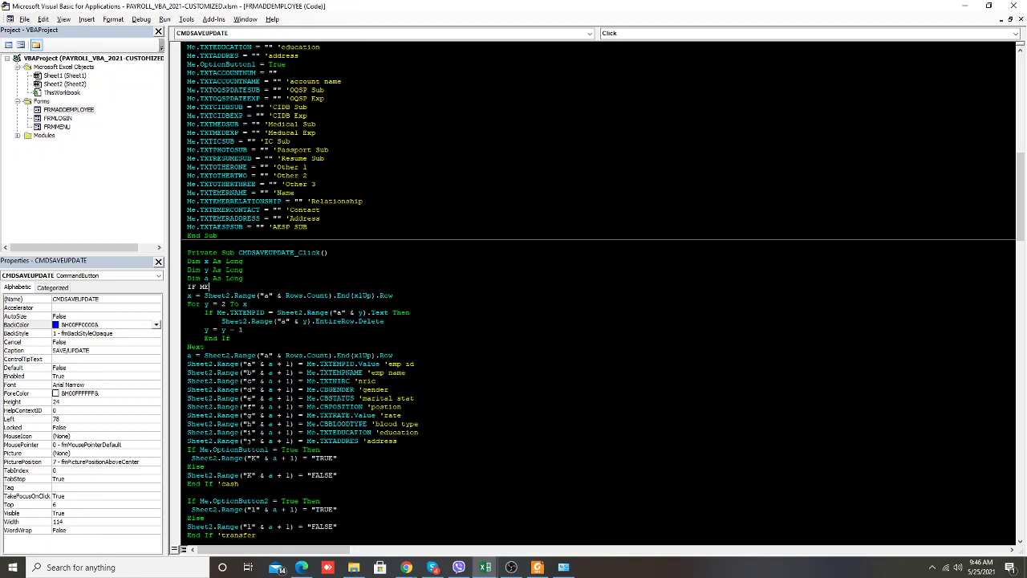
type(".TXTE")
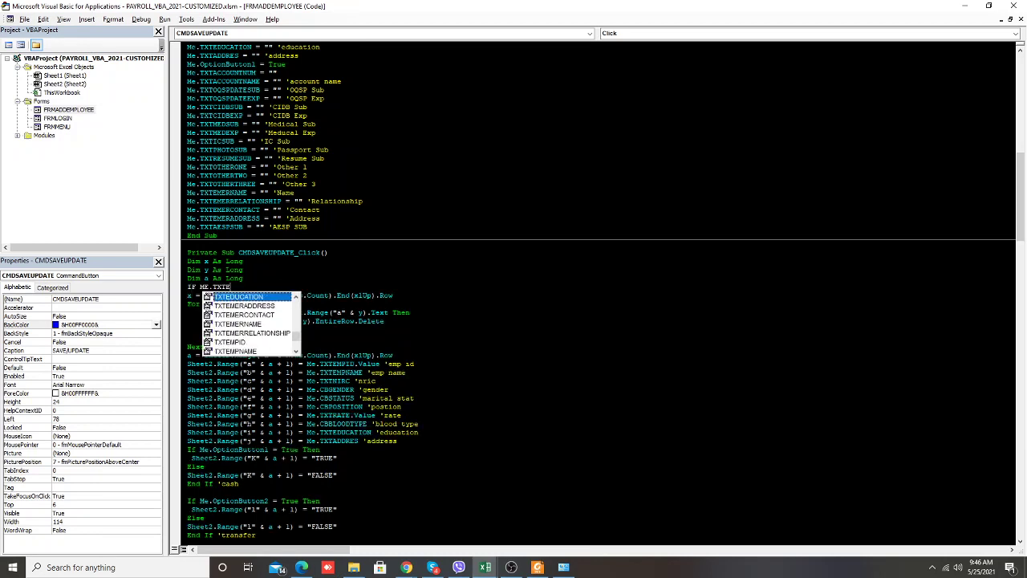
type("MPN")
key("Tab")
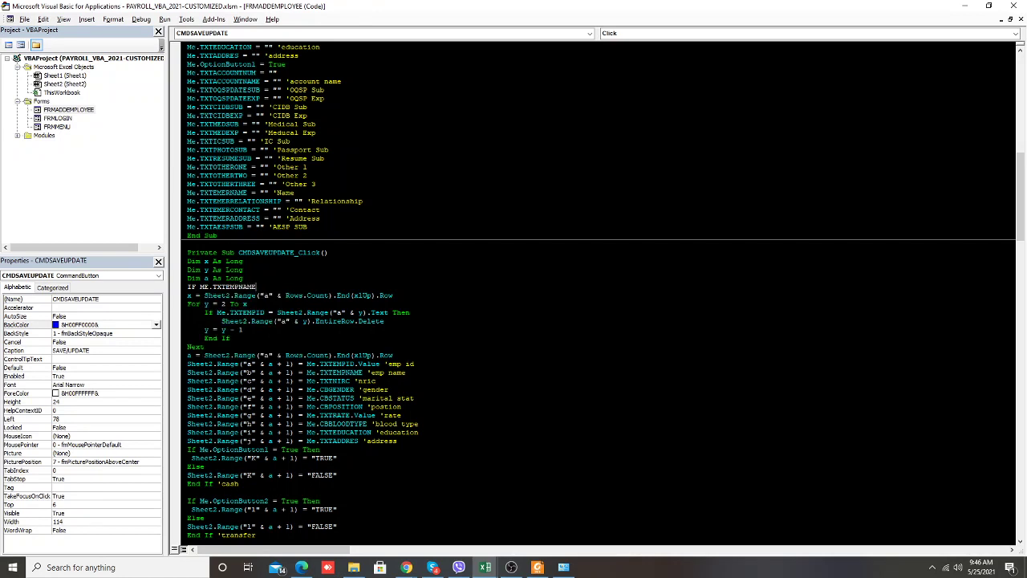
type("=hen")
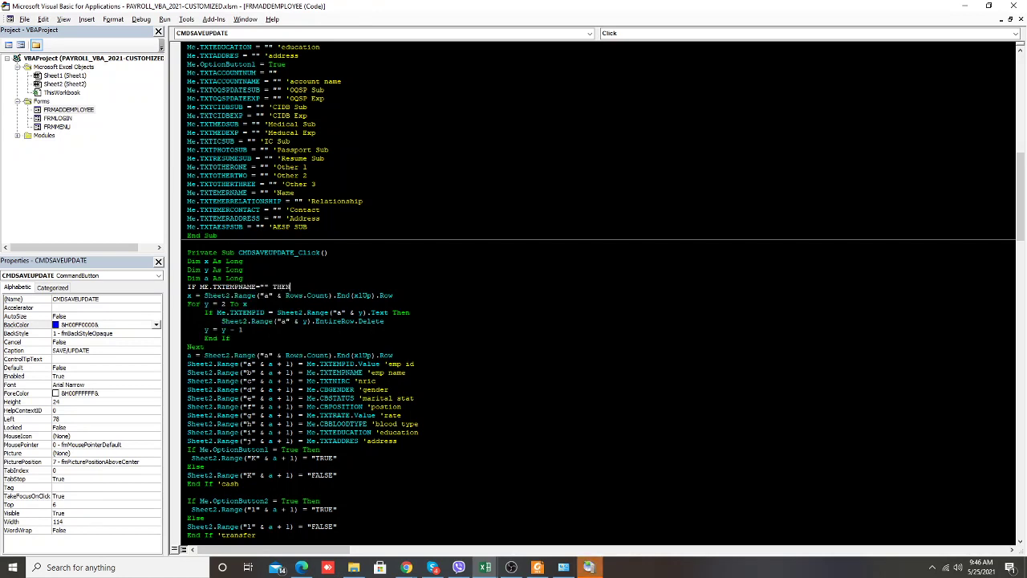
key("Return")
type("box")
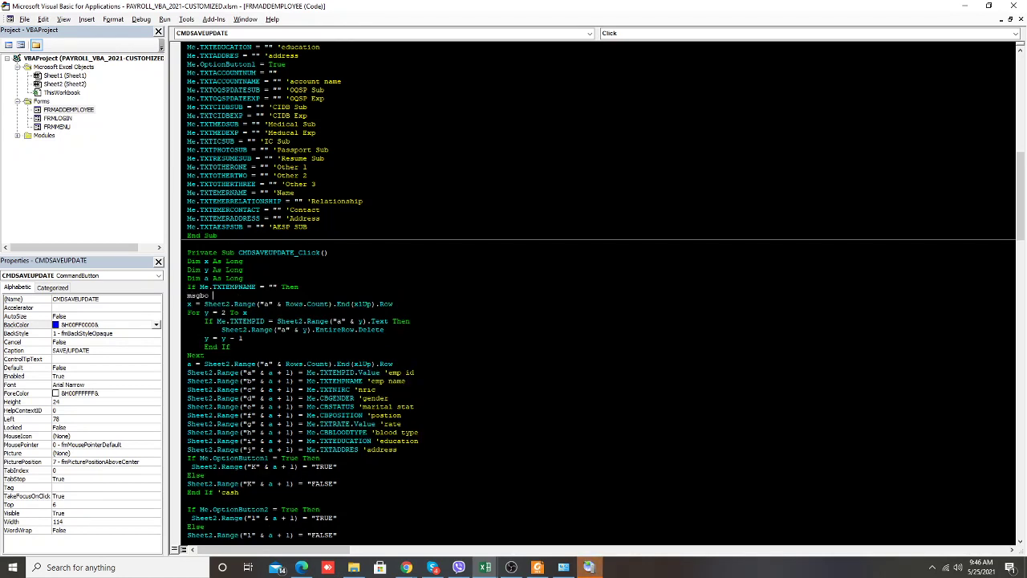
type(" \"P")
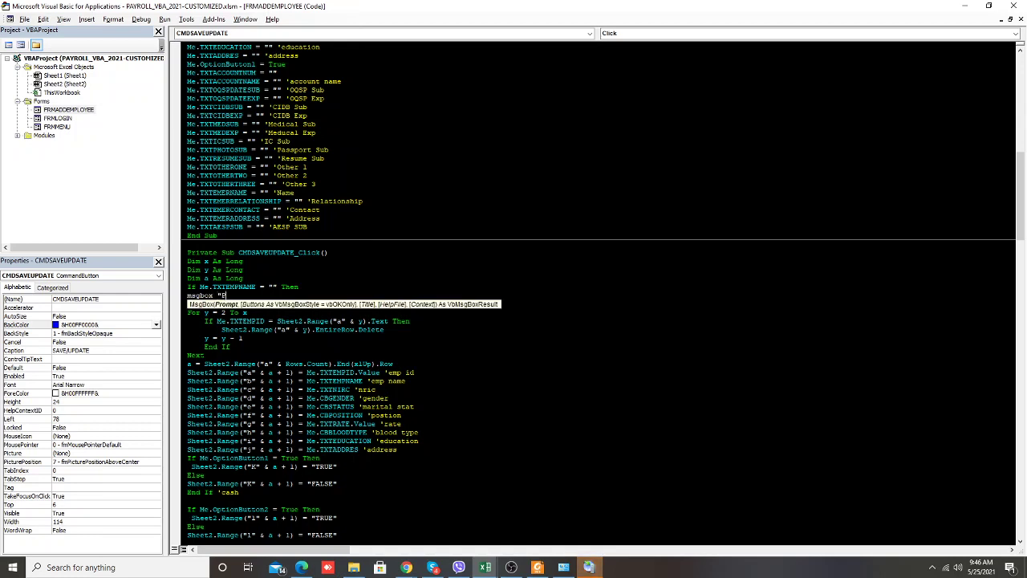
type("lease ")
type("Input")
type(" Empl")
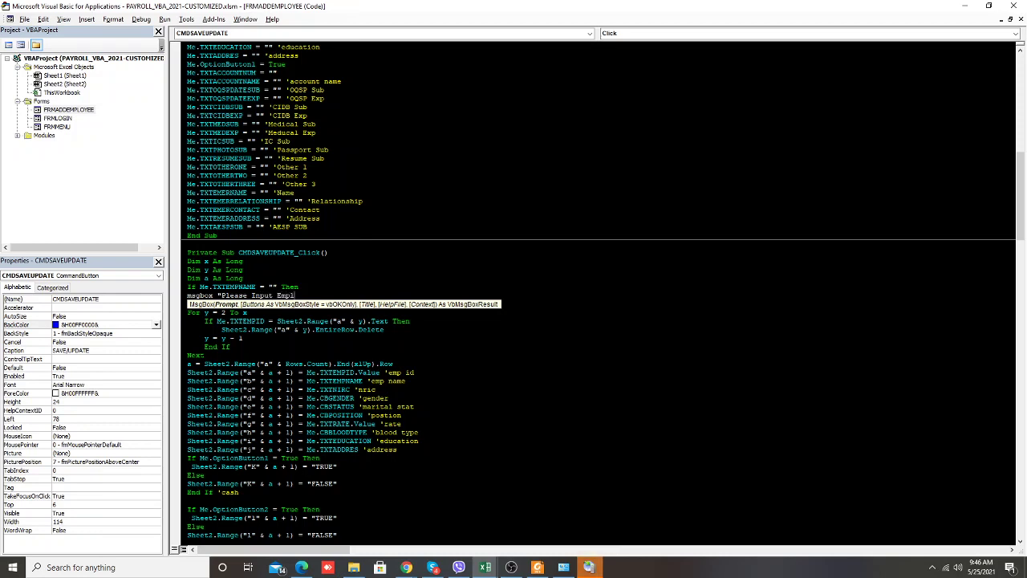
type("oyee Name")
type("!\",")
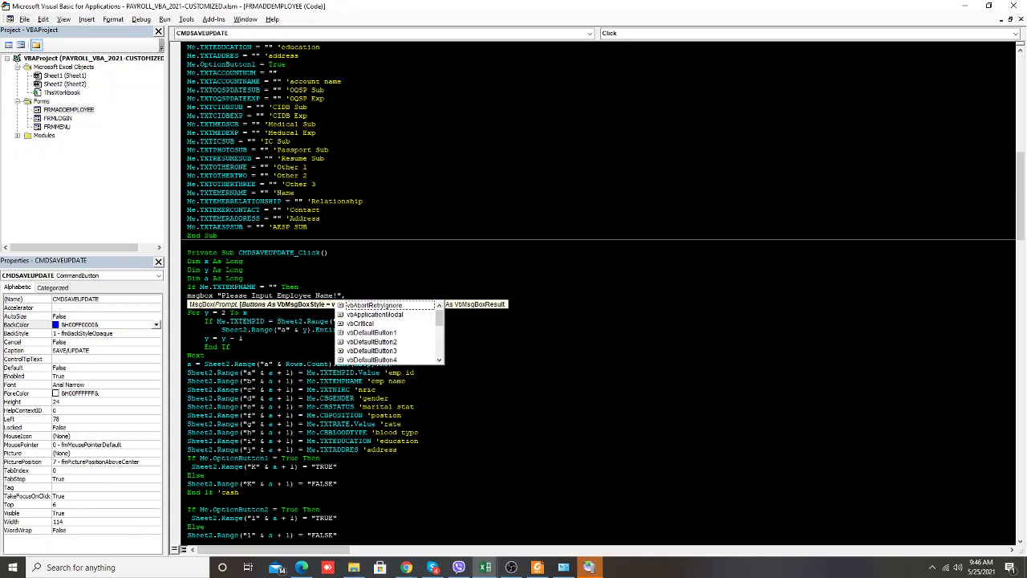
type("vbinf")
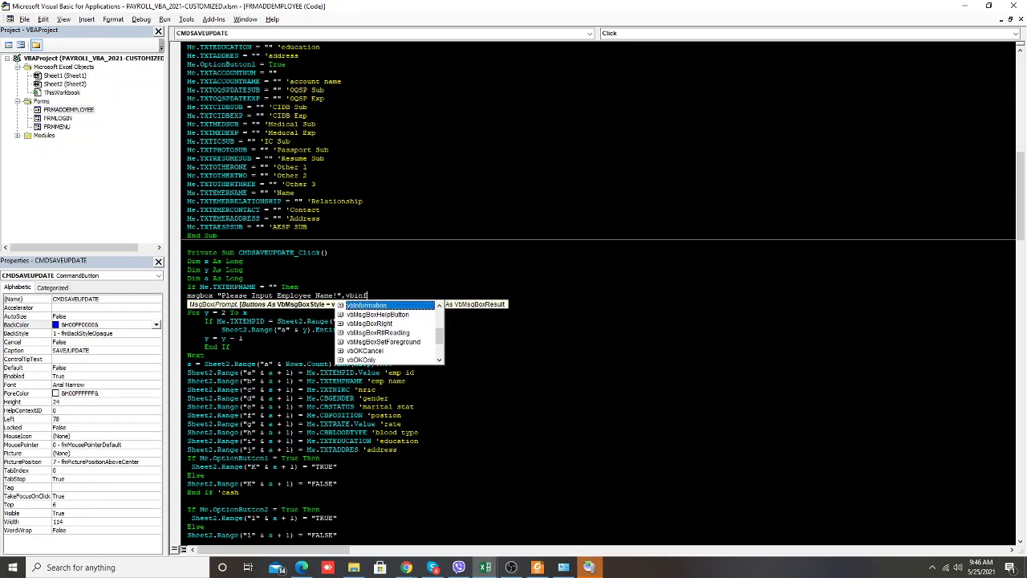
key("Tab")
type("+")
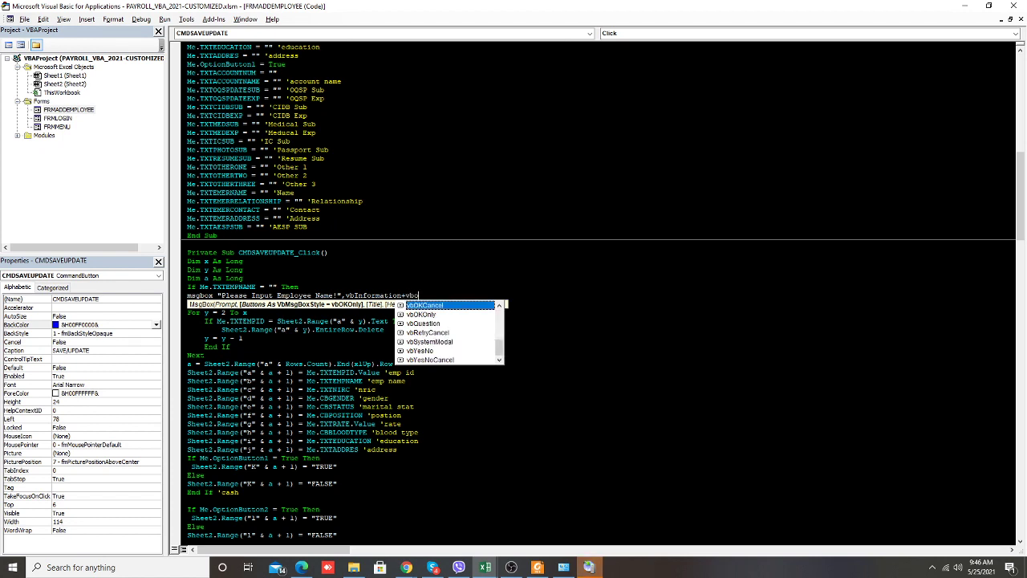
type("vbokon")
key("Tab")
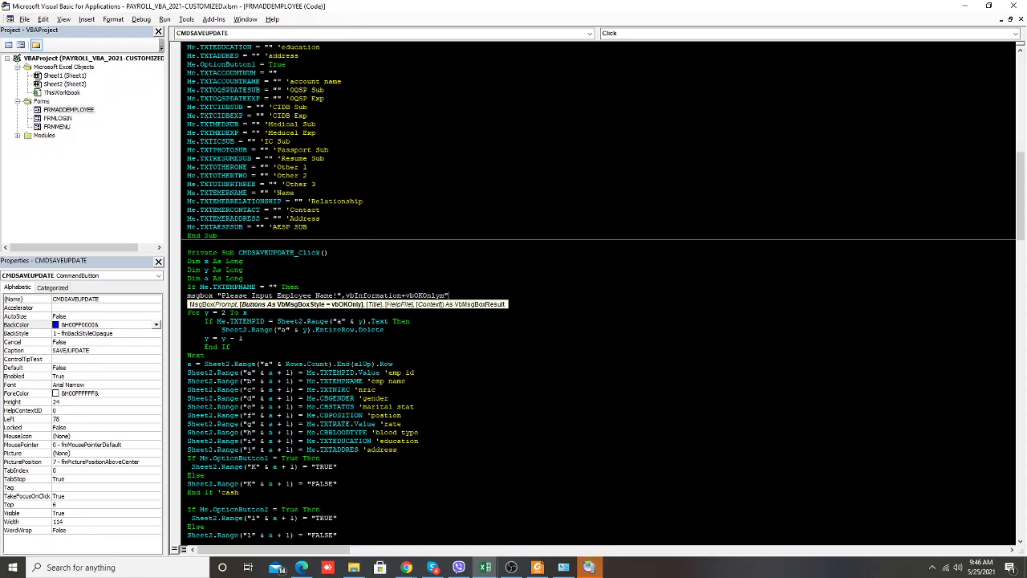
type("Er")
type(" I")
type("put!")
type("\"")
type("!\"")
key("Return")
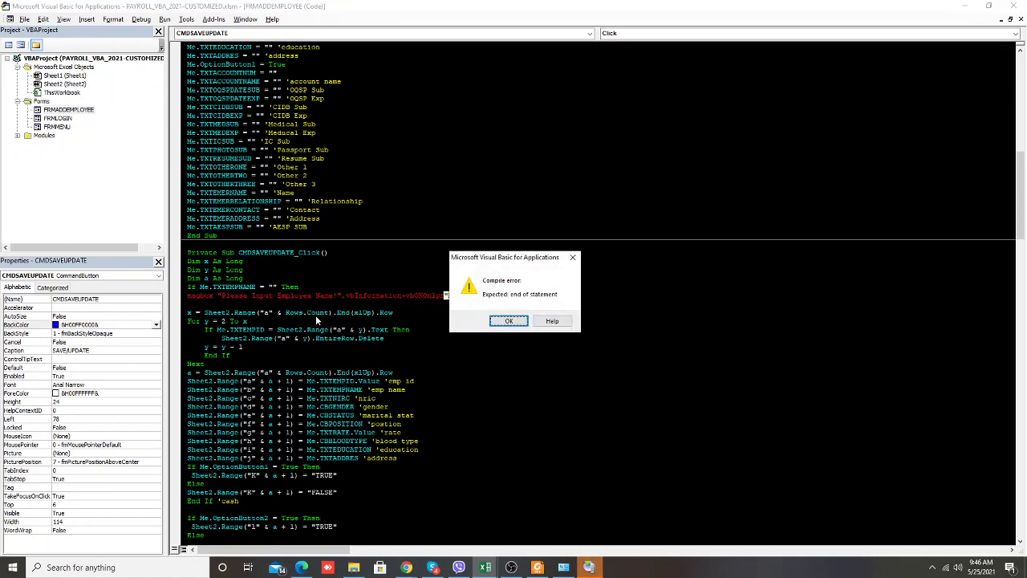
Fix the MsgBox title argument to "Error Input!" and add Exit Sub and Else
key("Return")
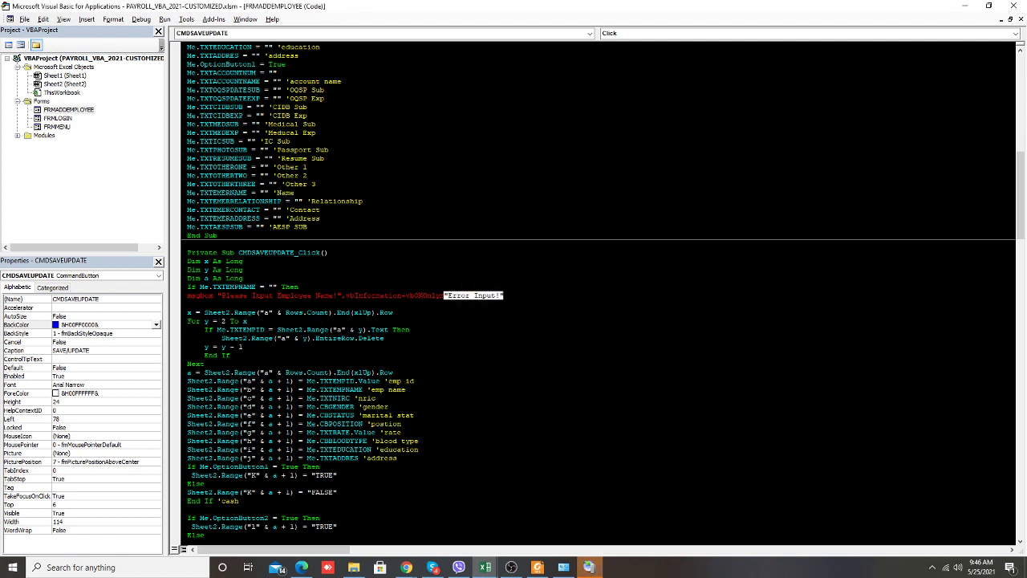
key("Right")
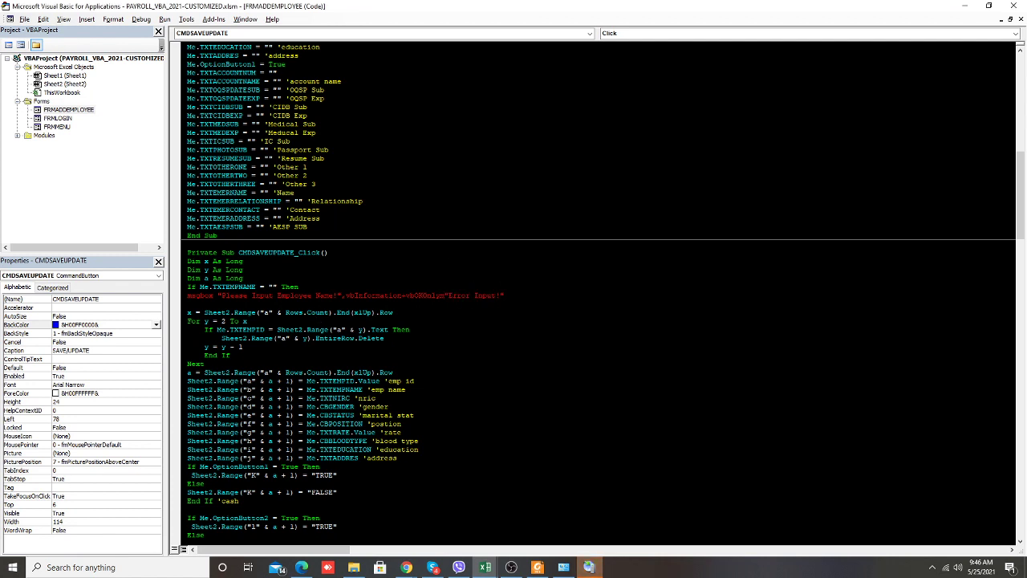
left_click(444, 295)
type(",")
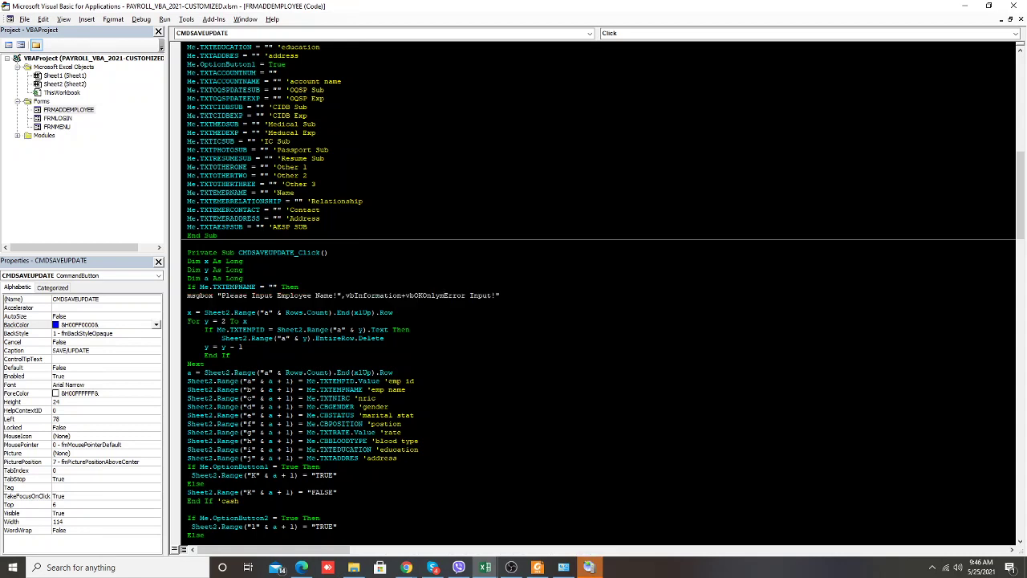
type(",\"")
left_click(188, 303)
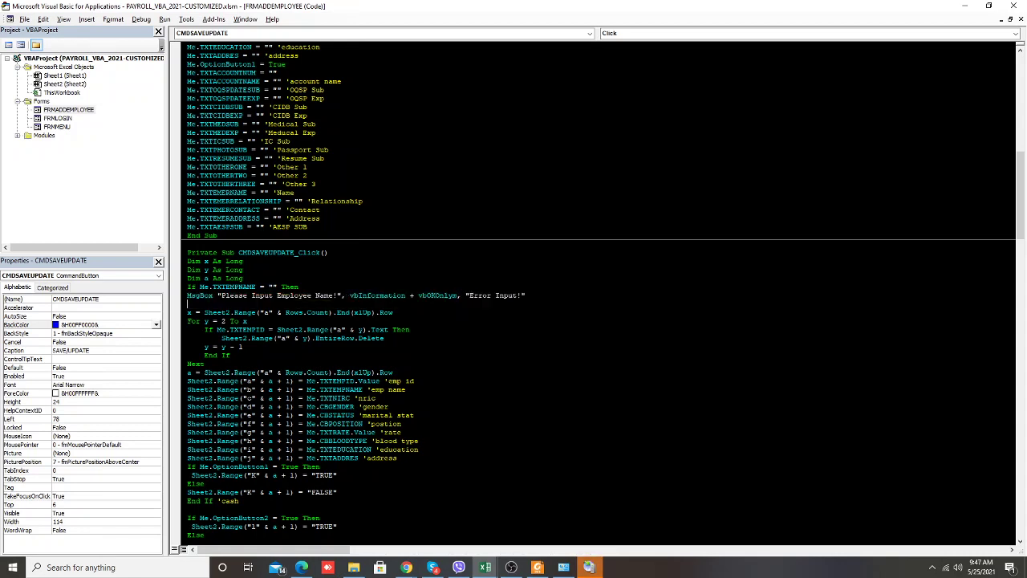
type("else")
left_click(299, 286)
key("Return")
type("exit sub")
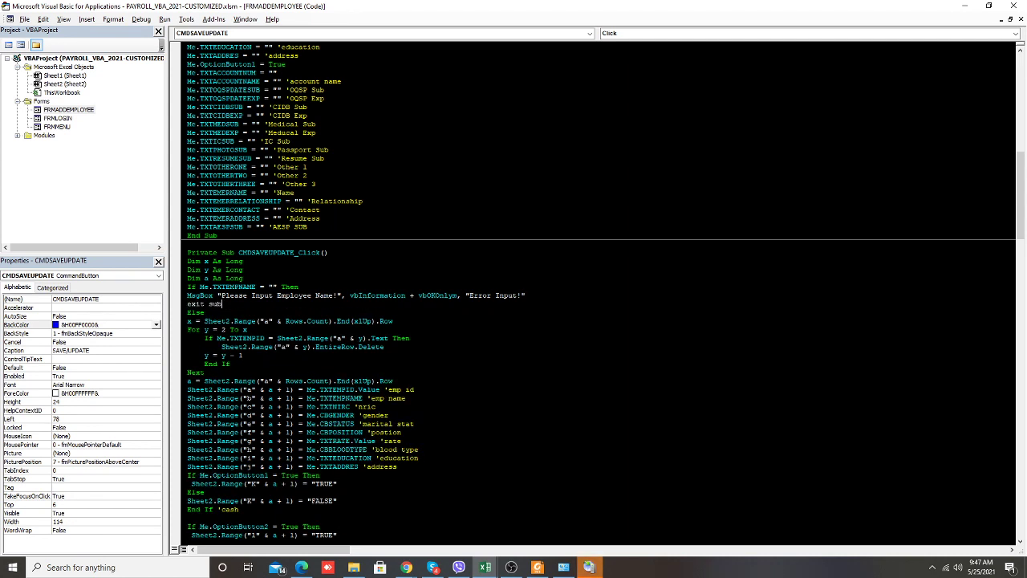
key("Down")
Close the If block with End If after the End With line
scroll(598, 297, "down", 5)
scroll(598, 297, "down", 5)
scroll(598, 297, "down", 7)
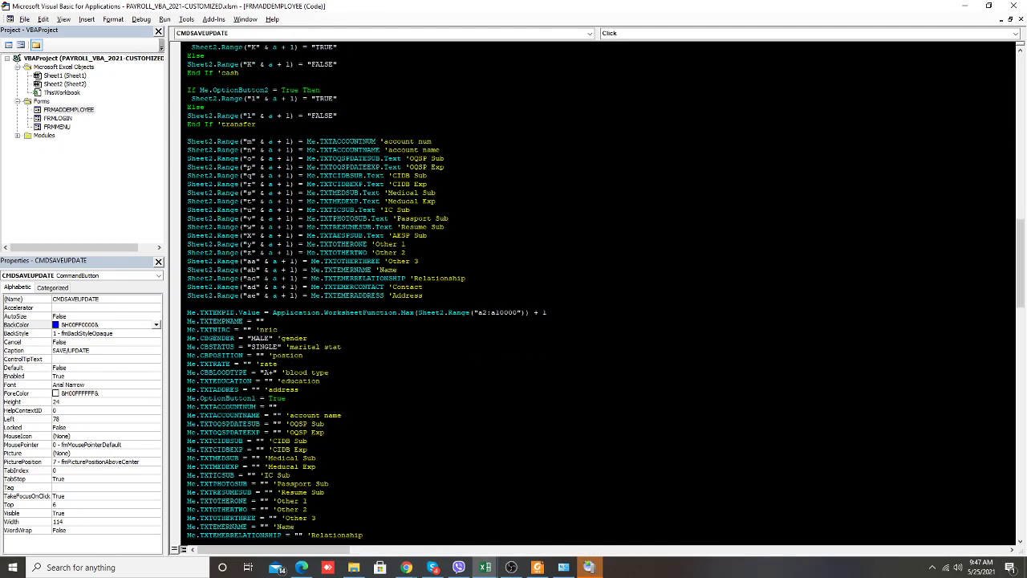
scroll(597, 296, "down", 8)
scroll(598, 297, "down", 3)
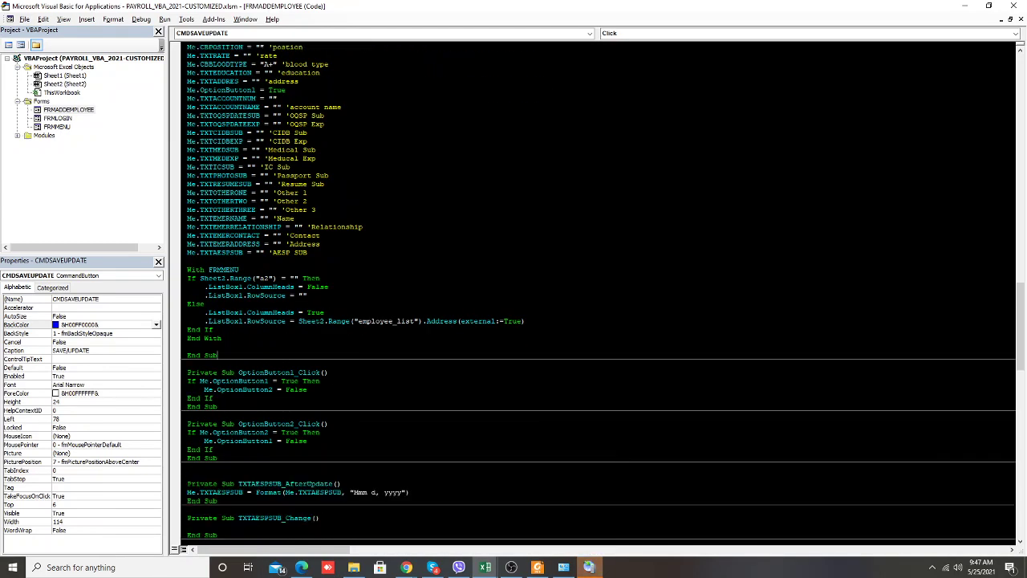
key("Return")
type("end")
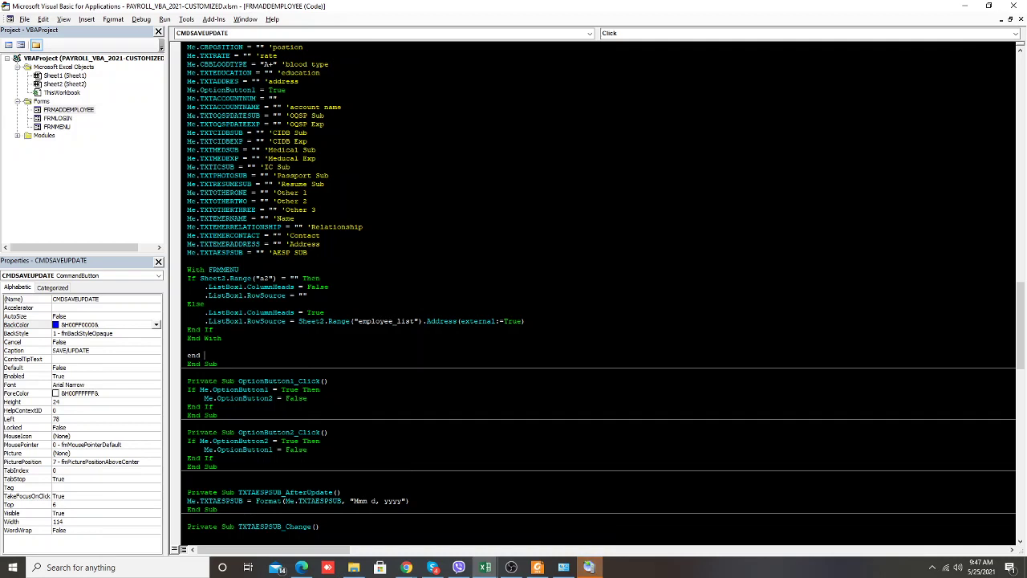
type("if")
key("Up")
Add a MsgBox 'Employee Succesfully Added!' with vbInformation+vbOKOnly and title 'Success!', then run the form
key("Return")
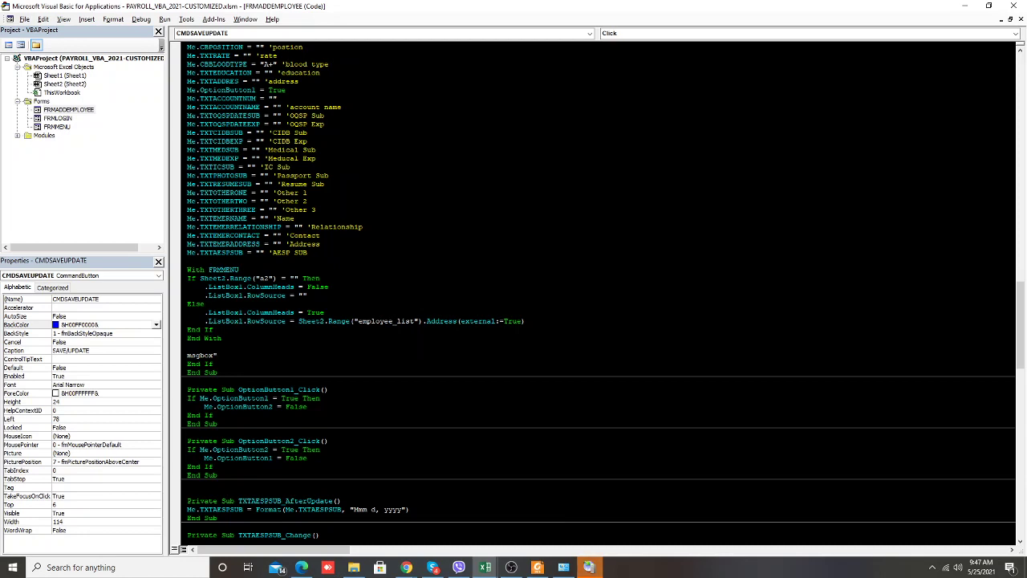
type("ployee ")
type("Succesfu")
type("lly Added!")
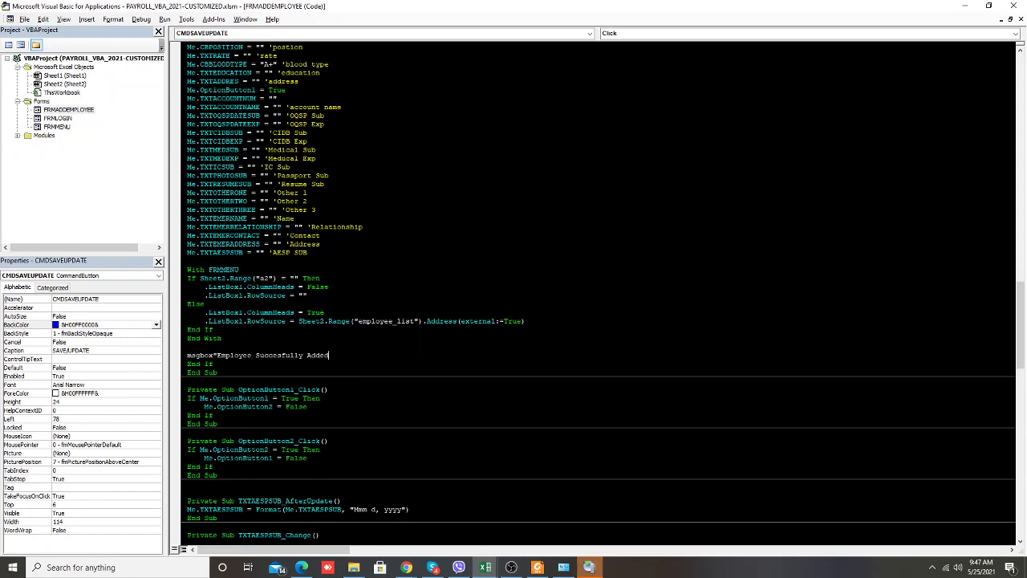
type("\",v")
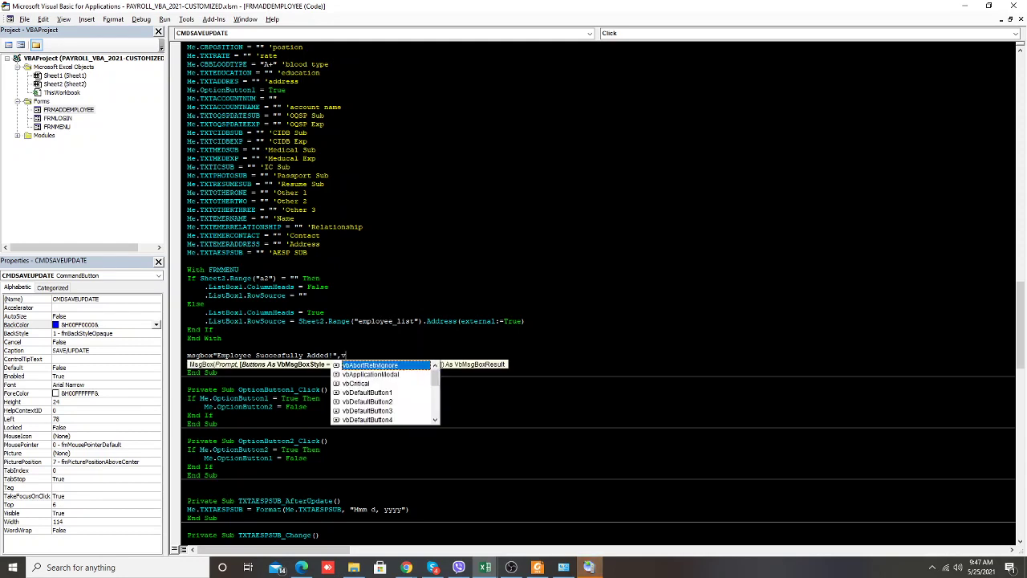
type("bIn")
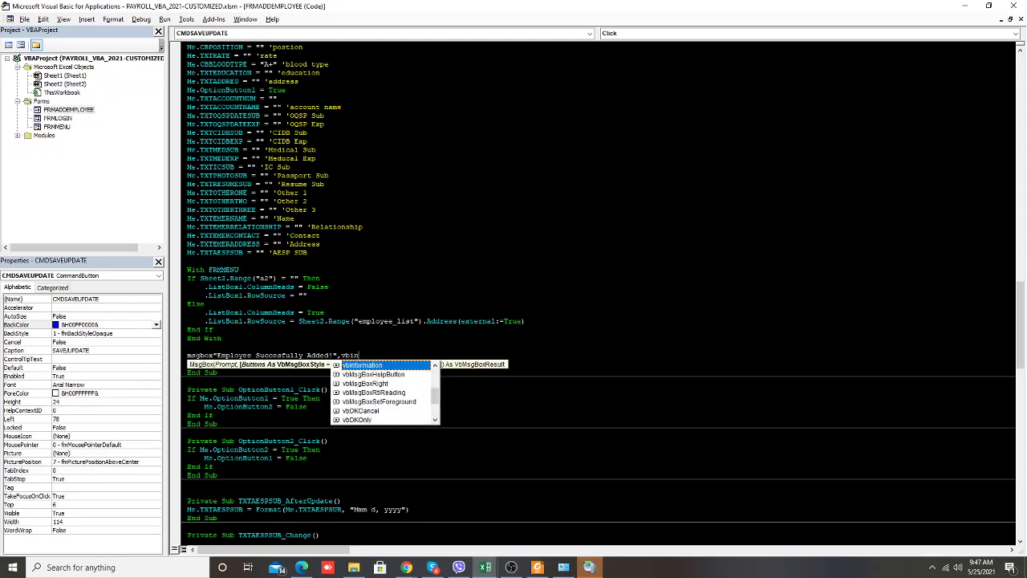
key("Tab")
type("+vb")
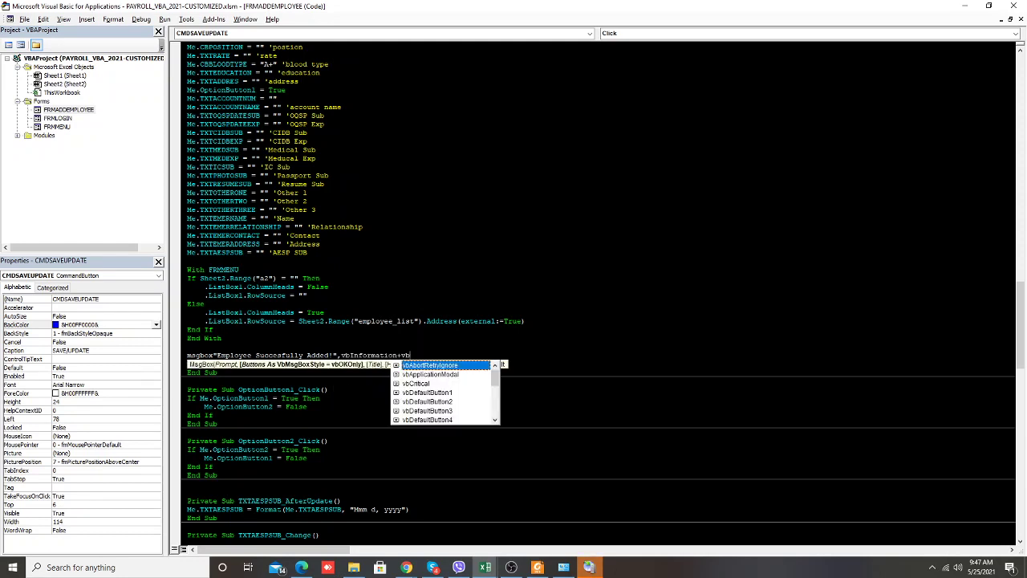
key("BackSpace")
key("BackSpace")
key("BackSpace")
type("yes")
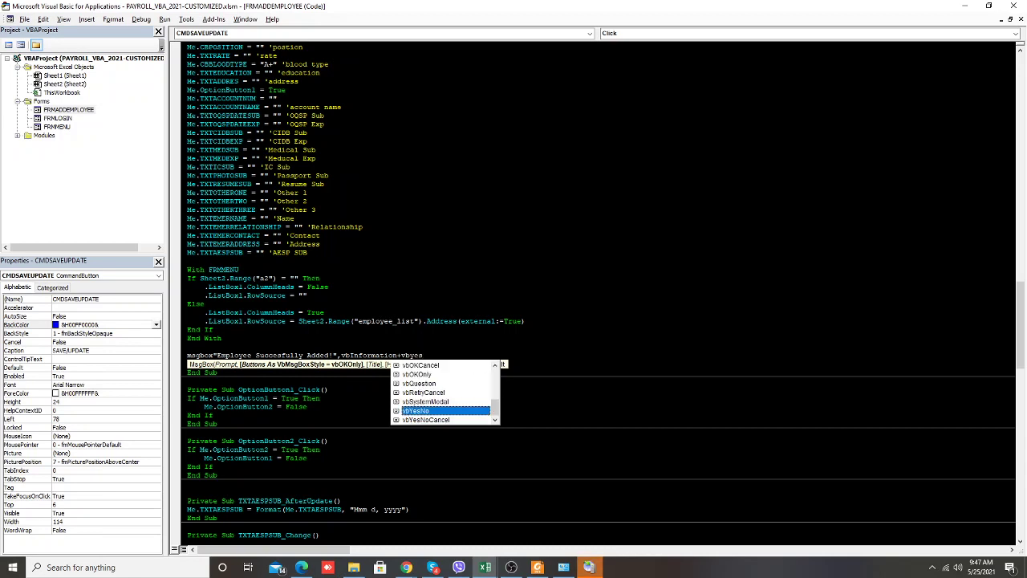
key("Up")
key("Up")
key("Up")
key("Up")
key("Tab")
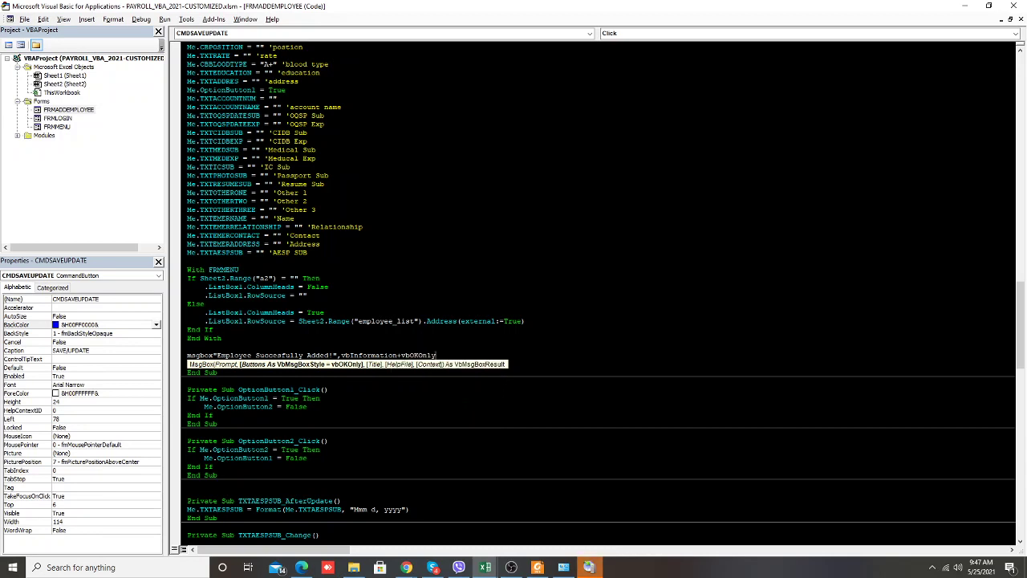
type(",\"S")
type("ucce")
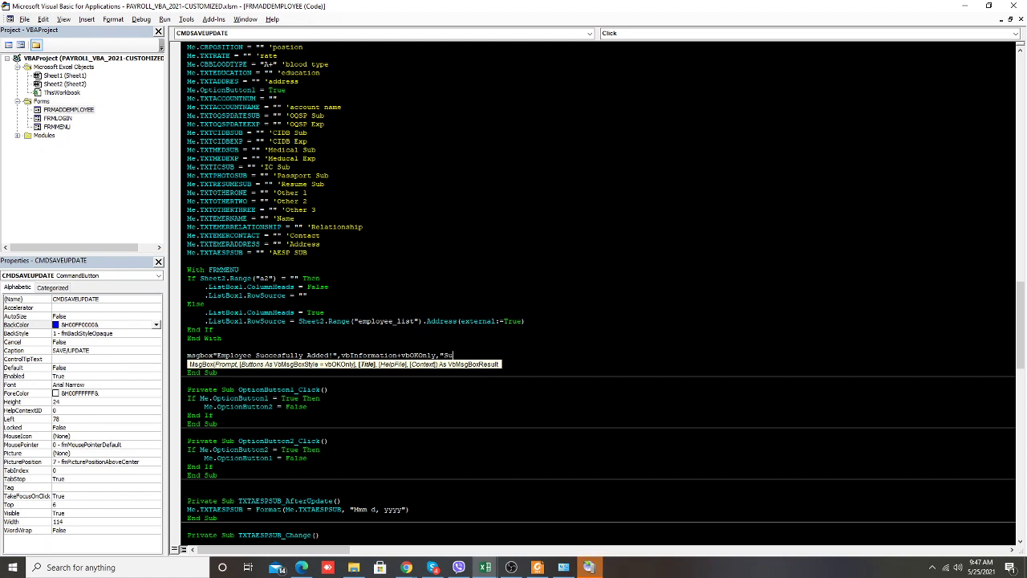
type("ss!\"")
key("Down")
key("F5")
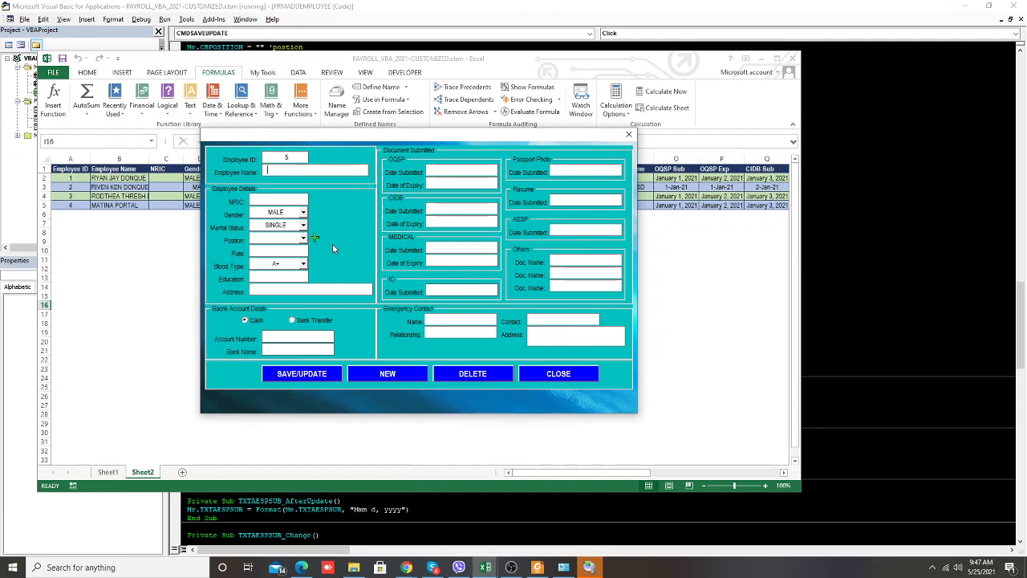
Try saving with a blank Employee Name and dismiss the resulting missing-name error
type("asdasdasd")
key("BackSpace")
key("BackSpace")
key("BackSpace")
key("BackSpace")
key("BackSpace")
key("BackSpace")
left_click(318, 374)
left_click(552, 319)
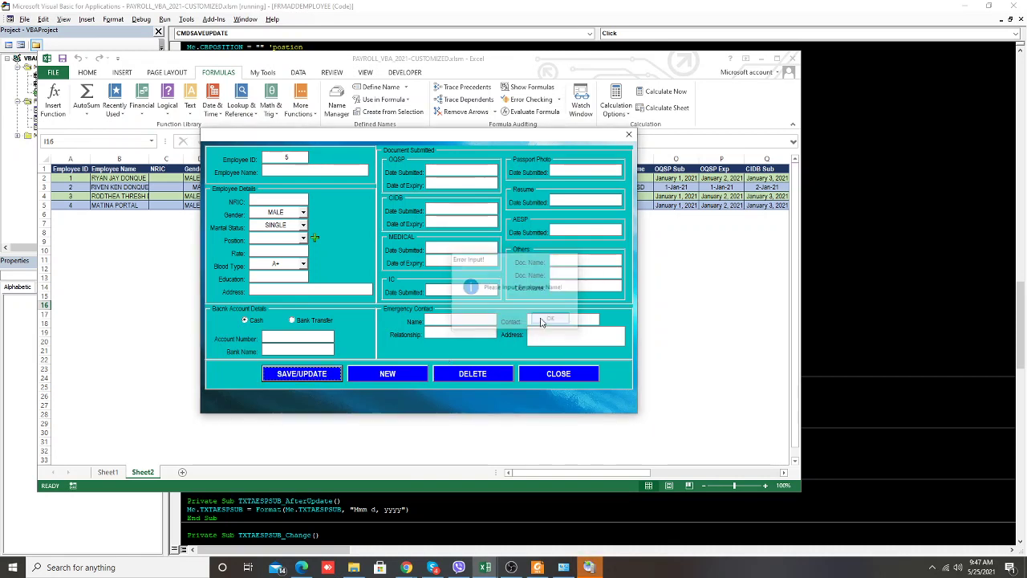
left_click(286, 372)
left_click(552, 319)
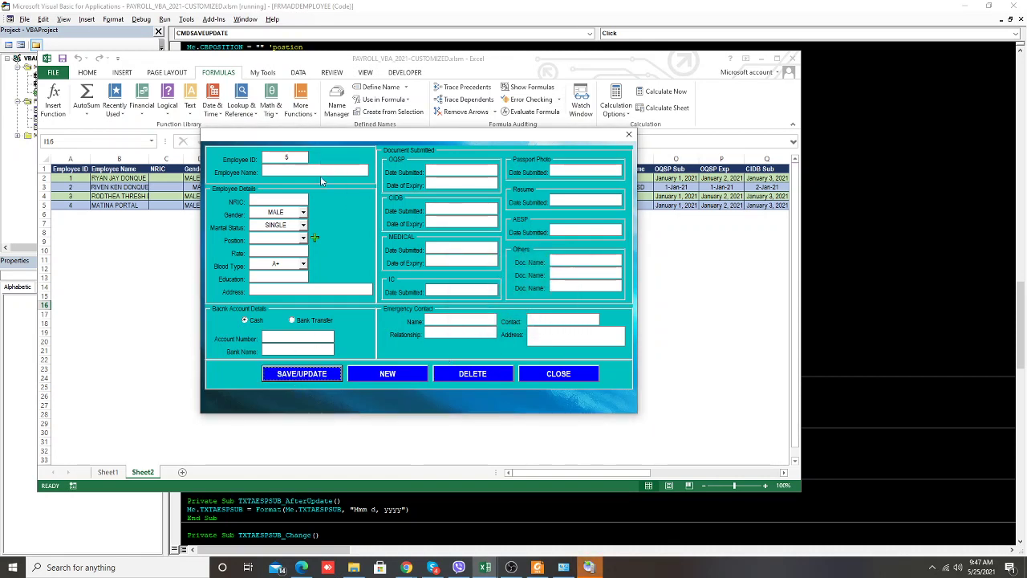
Close the running form and bring up the SAVE/UPDATE button's code
left_click(623, 138)
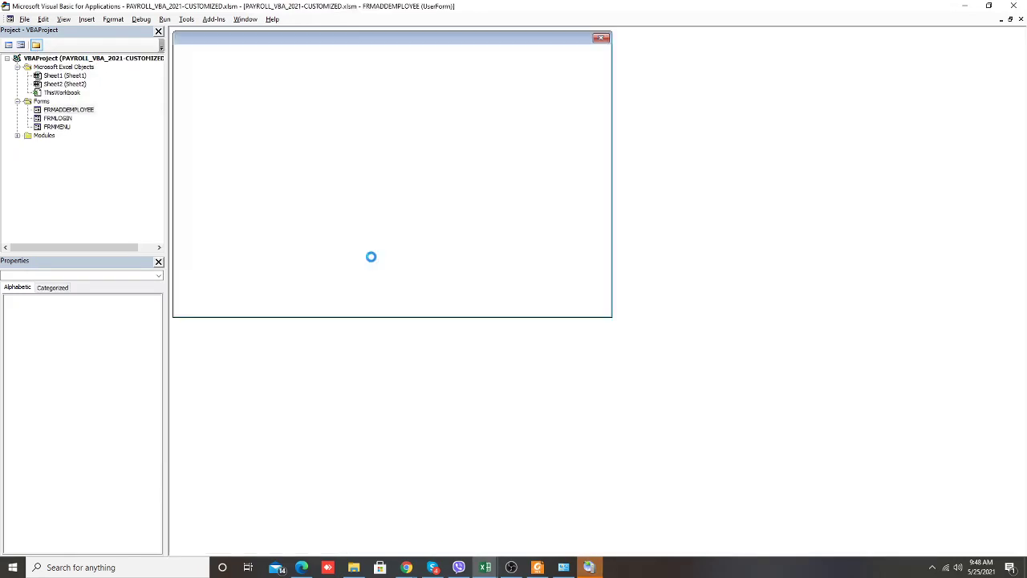
double_click(266, 280)
scroll(514, 289, "up", 3)
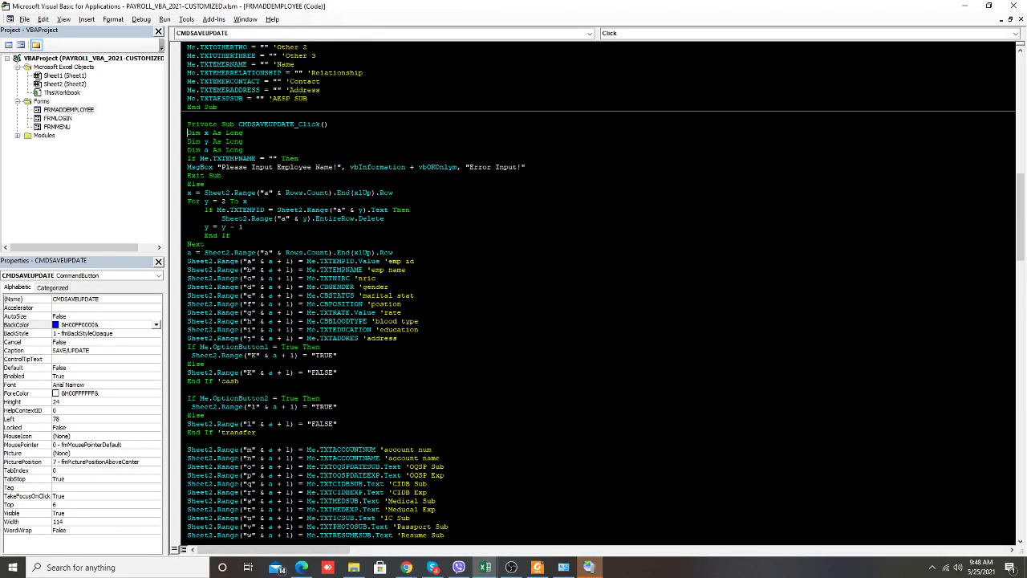
Add Me.TXTEMPNAME.SetFocus inside the empty-name check and rerun the form
left_click(299, 158)
key("Return")
type("me")
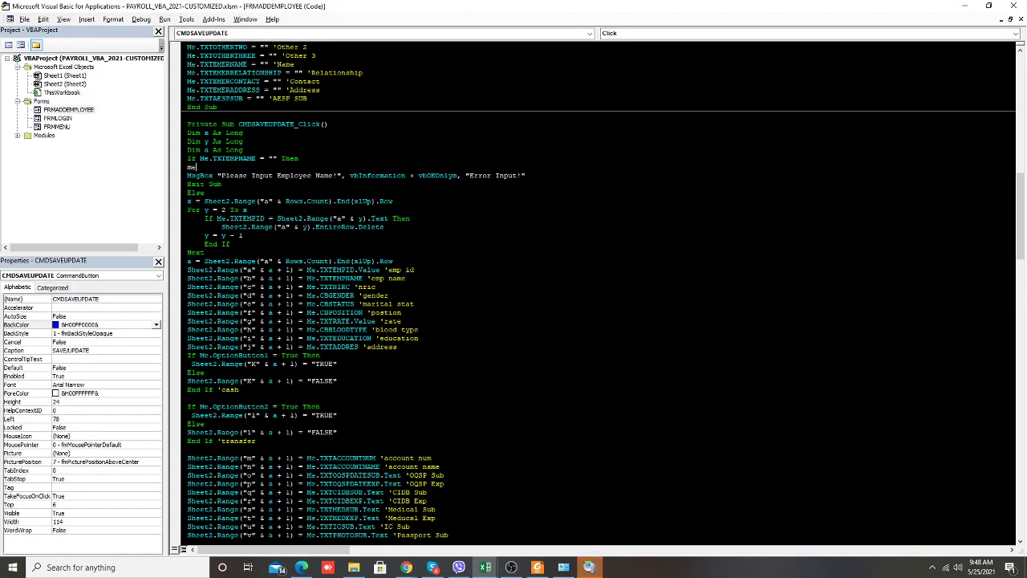
type(".txte")
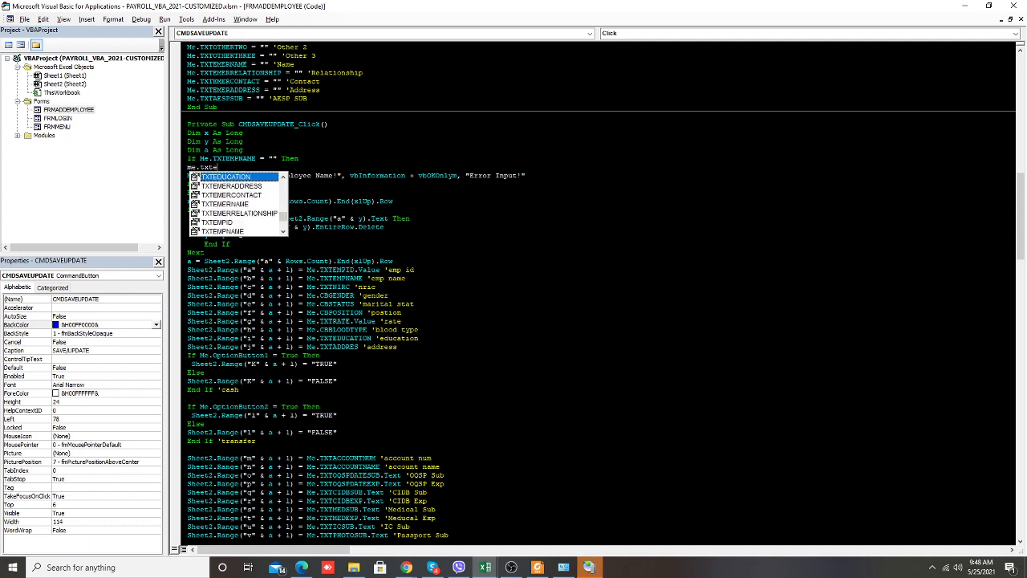
type("m,p")
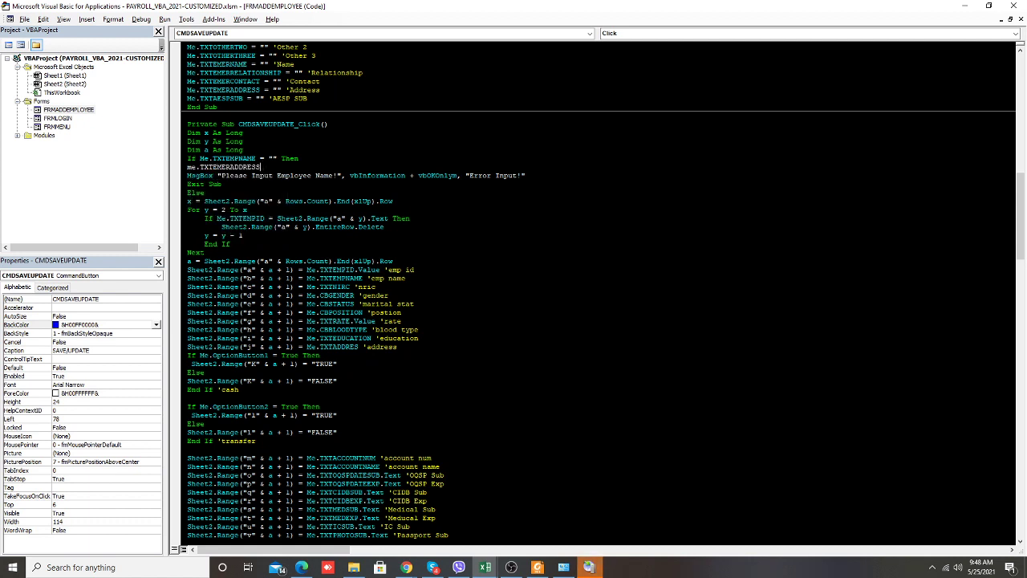
key("BackSpace")
key("BackSpace")
key("BackSpace")
key("BackSpace")
key("BackSpace")
key("BackSpace")
key("BackSpace")
key("BackSpace")
key("BackSpace")
type(".txtemp")
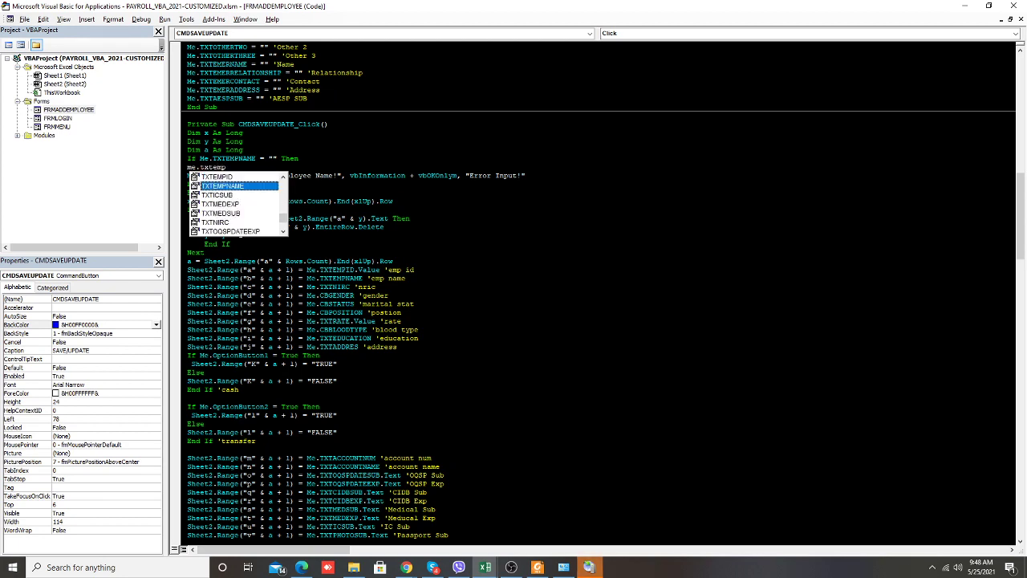
key("Tab")
type(".set")
key("Tab")
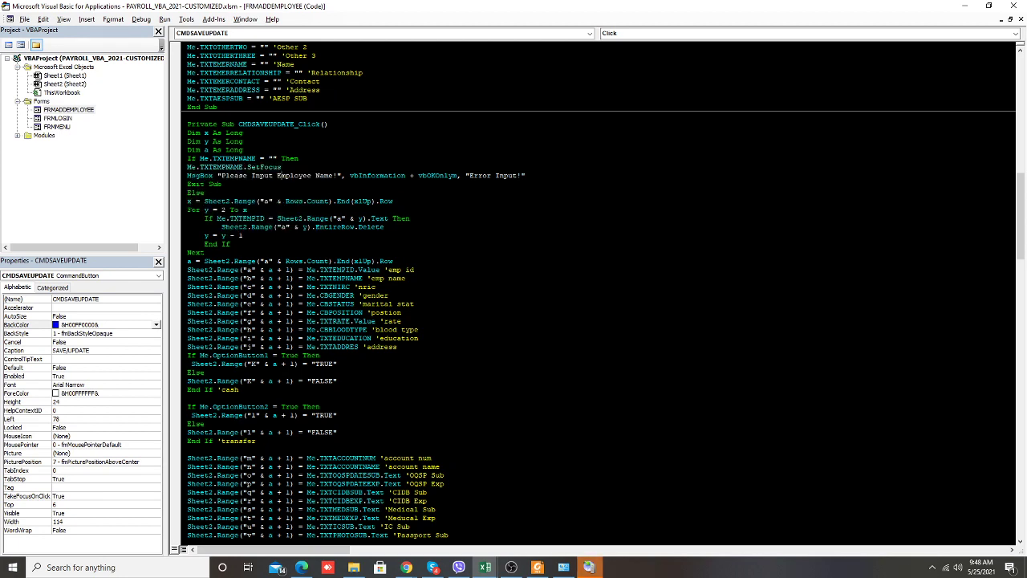
key("F5")
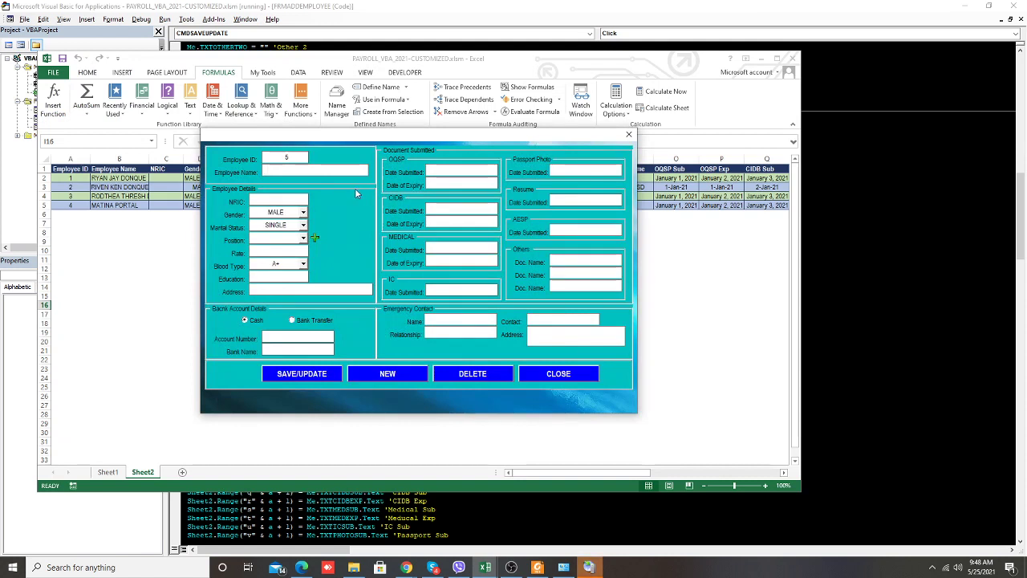
Confirm the blank-name error again, then enter the employee's name, NRIC and following text fields
left_click(301, 374)
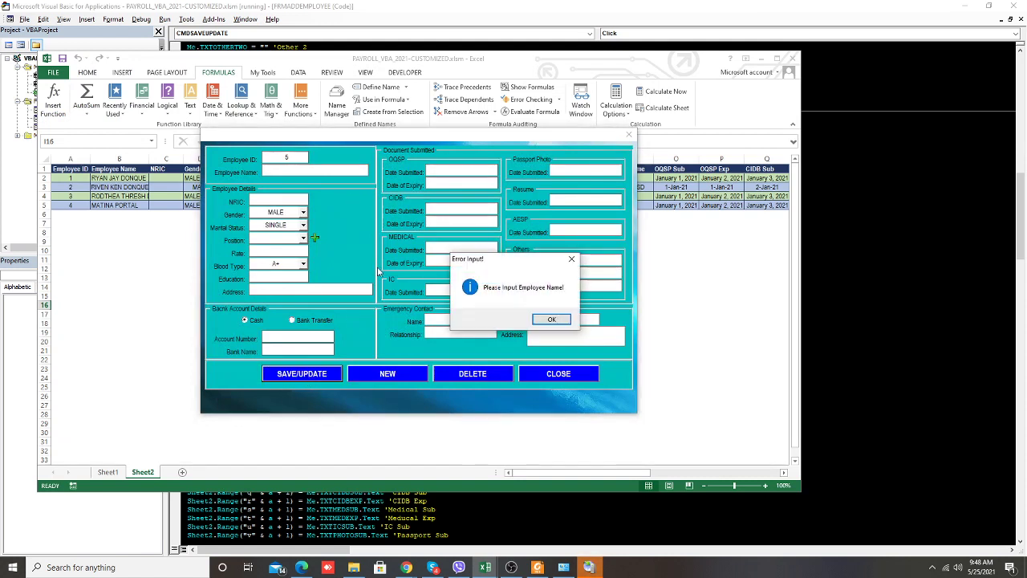
left_click(552, 319)
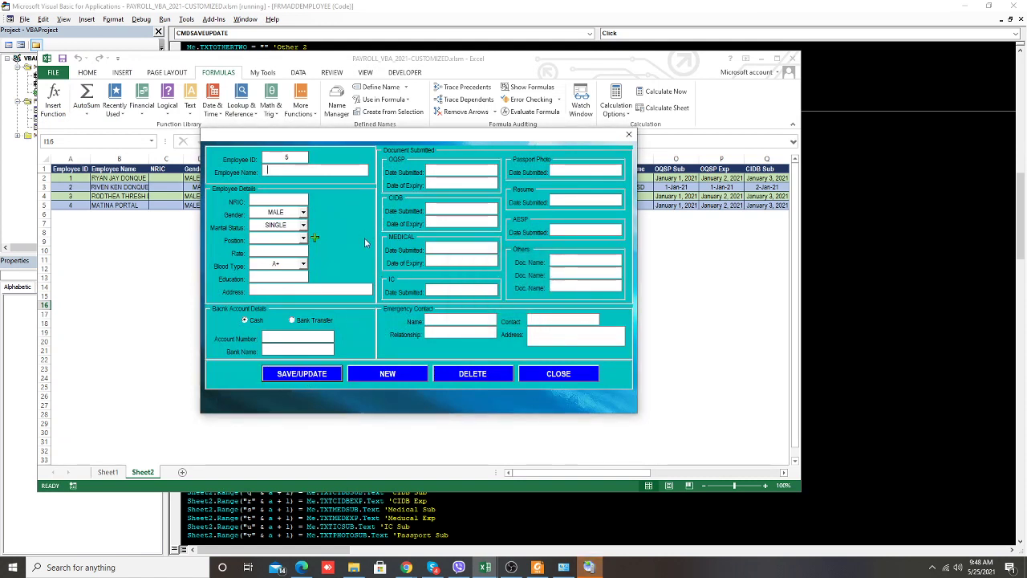
left_click(315, 171)
type("Jju")
type("JUAN ")
type("DELA CR")
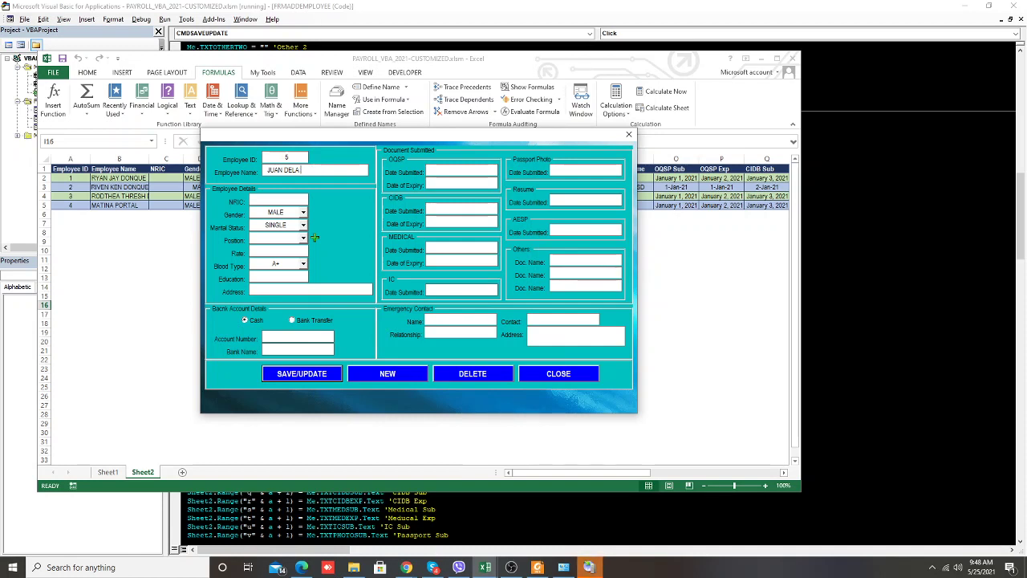
type("UZ")
key("Tab")
key("Tab")
key("Tab")
key("Tab")
key("Tab")
type("1100")
key("Tab")
key("Tab")
type("ASDAS")
Fill in an account number and filler text for the address and bank name
key("Tab")
type("ASDA")
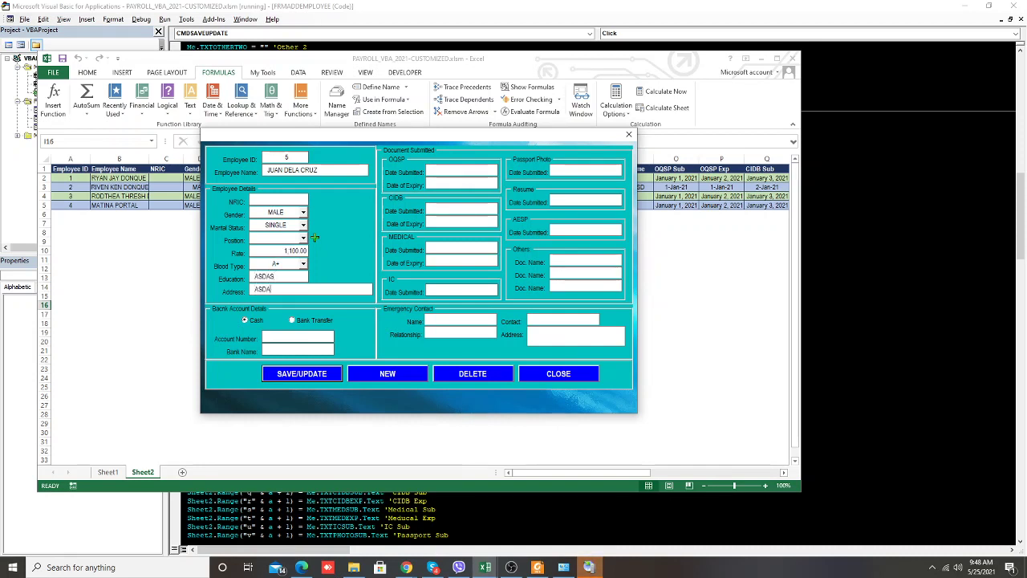
key("Tab")
left_click(470, 181)
left_click(325, 337)
type("ASDASD")
key("BackSpace")
key("BackSpace")
key("BackSpace")
key("BackSpace")
type("1231234")
key("Tab")
type("18416548")
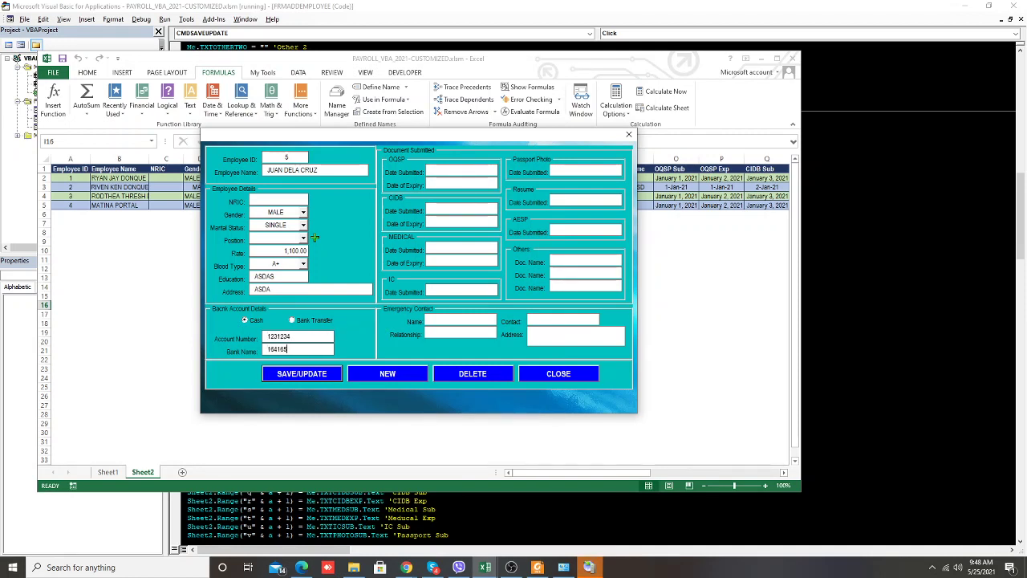
key("BackSpace")
key("BackSpace")
key("BackSpace")
type("ASDASD")
Enter the document dates, 1/1 through 1/11, in the submission and expiry fields
key("Tab")
type("1/1")
key("Tab")
type("1/2")
key("Tab")
type("3")
key("Tab")
type("1/4")
key("Tab")
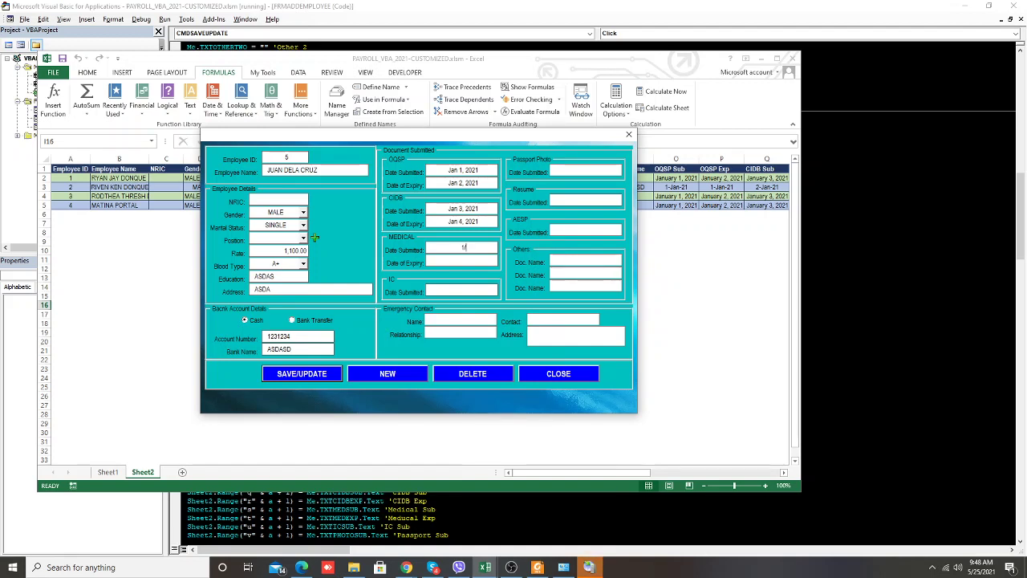
type("1/5\t1/6")
key("Tab")
type("1")
key("Tab")
type("1")
key("Tab")
type("1/9")
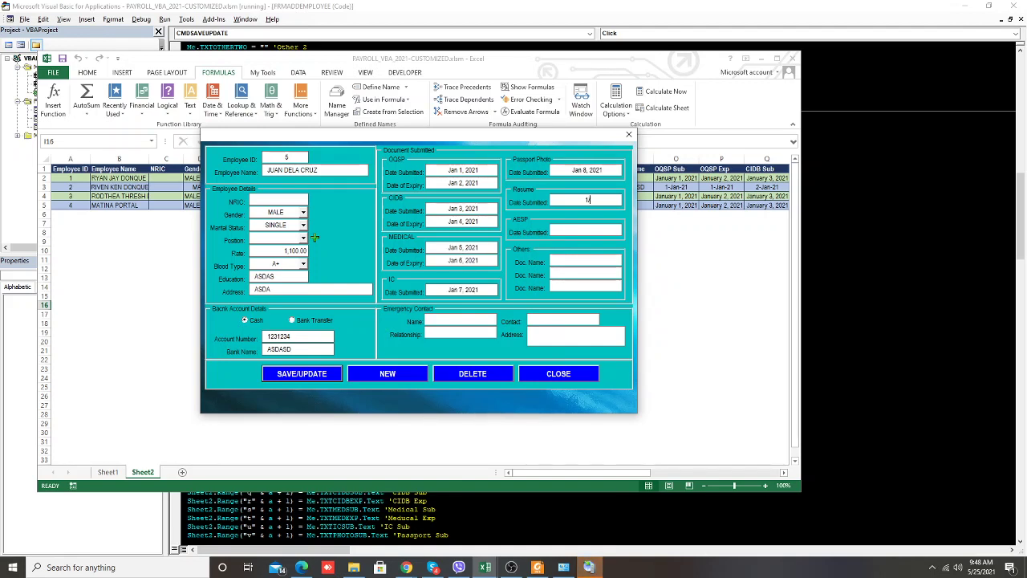
key("Tab")
type("1/10")
key("Tab")
type("1")
type("/11")
type("/12")
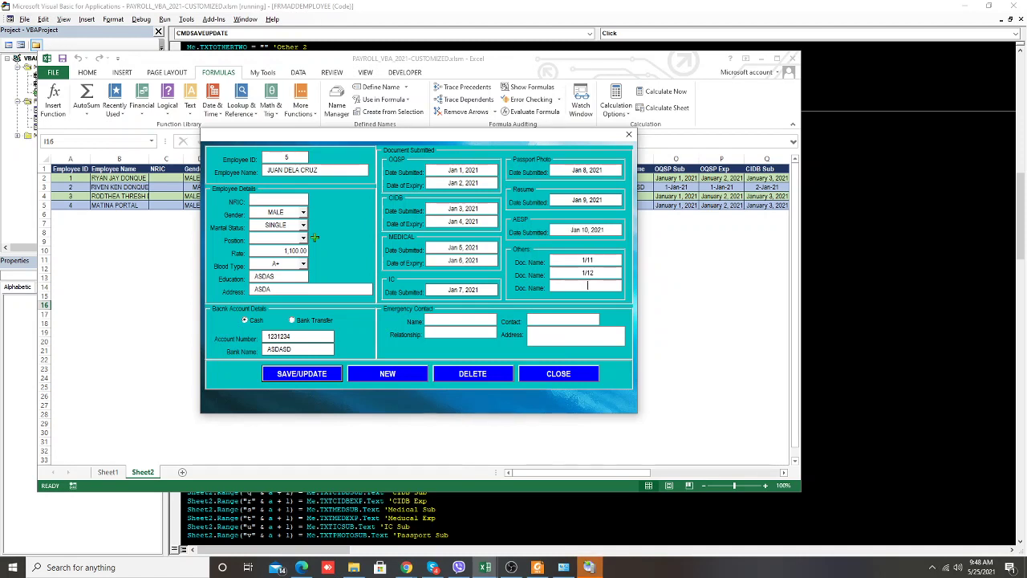
type("1")
type("DASD")
Fill the emergency relationship, a contact phone number and address, then save the record
key("Tab")
type("ASDA")
key("Tab")
type("DASDAS")
key("BackSpace")
key("BackSpace")
key("BackSpace")
key("BackSpace")
key("BackSpace")
key("BackSpace")
key("Tab")
type("ASDASDADS")
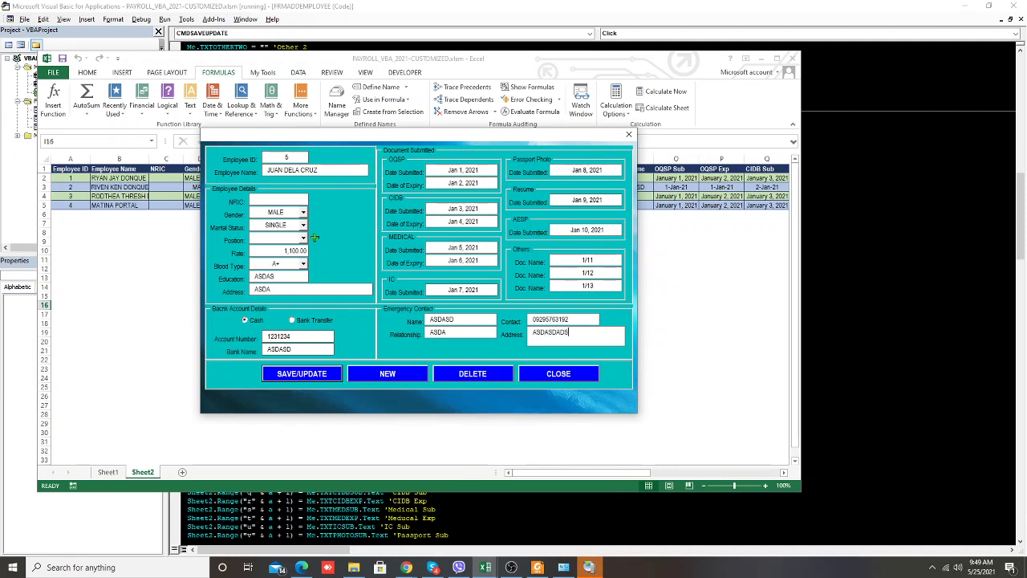
left_click(318, 376)
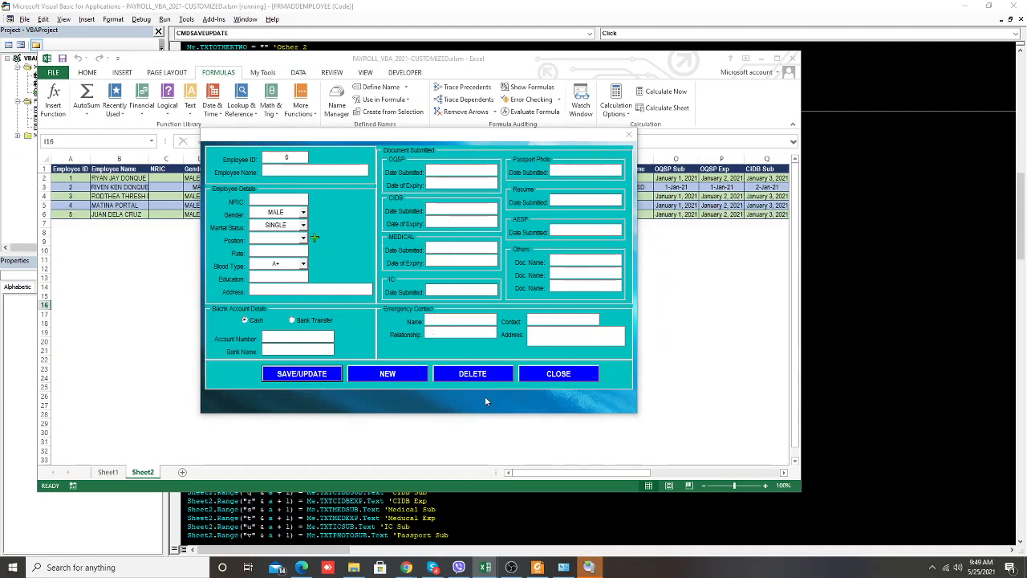
left_click(552, 320)
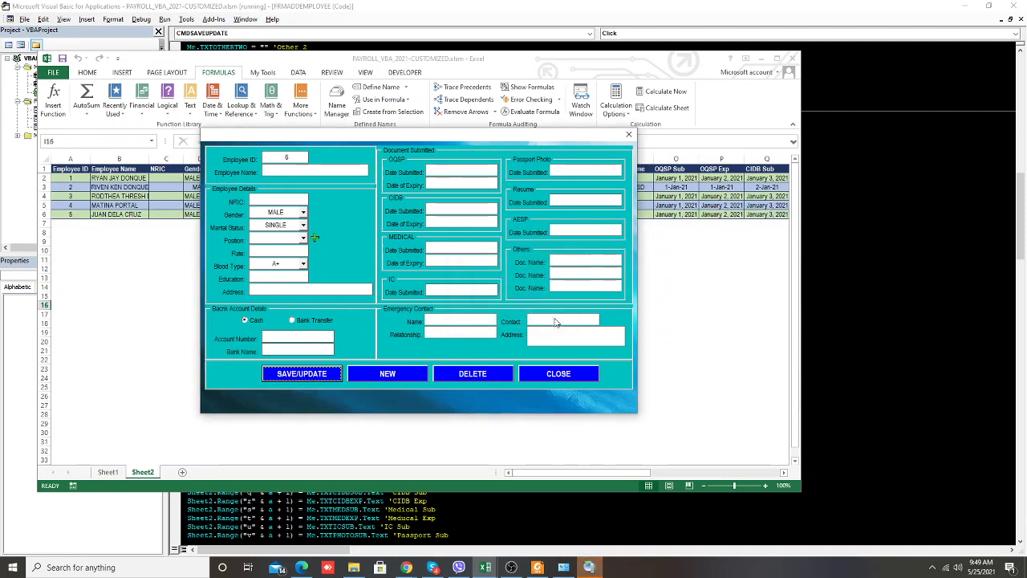
Create a ListBox1_DblClick event procedure in the FRMMENU code window
mouse_move(436, 134)
left_mouse_down()
mouse_move(432, 286)
mouse_move(353, 108)
left_mouse_up()
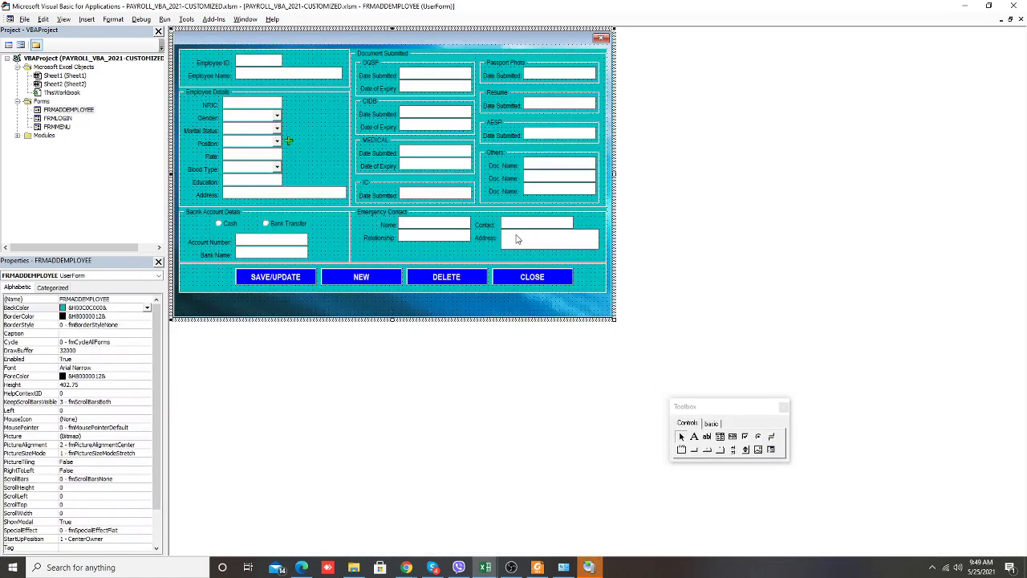
double_click(69, 130)
double_click(371, 207)
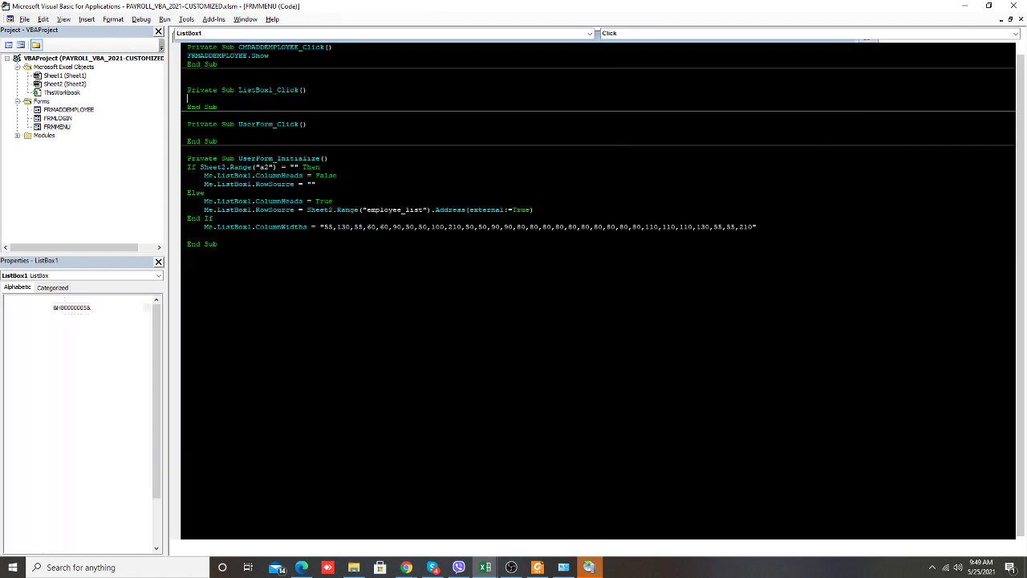
left_click(723, 34)
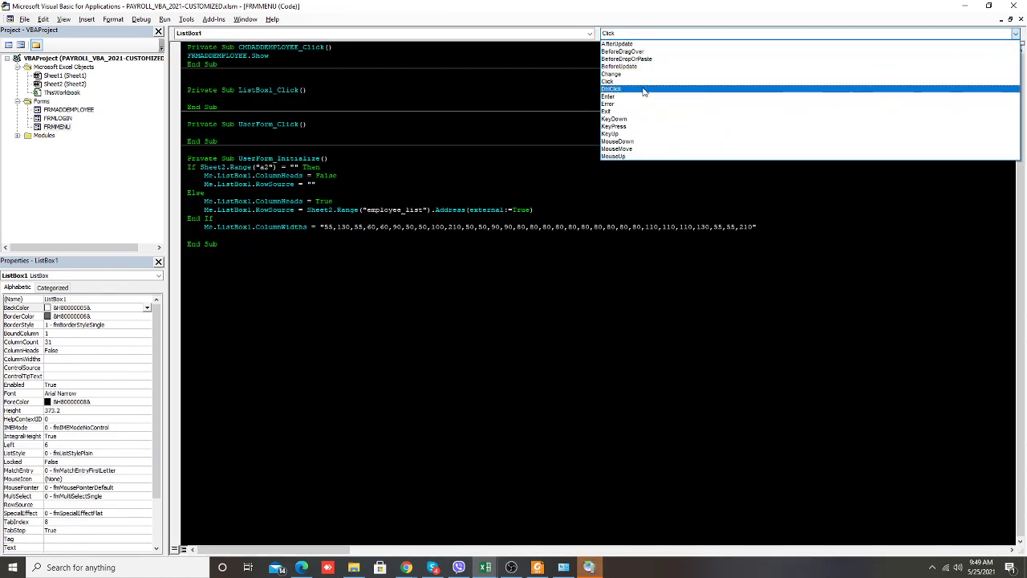
left_click(644, 88)
Delete the unused ListBox1_Click stub and its leftover blank lines
left_click_drag(187, 81, 217, 107)
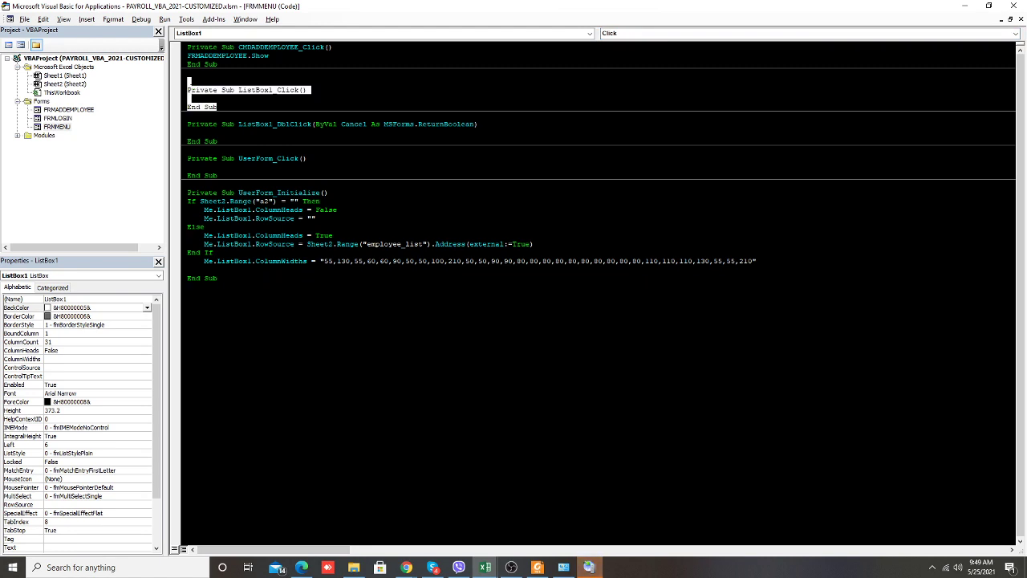
key("Delete")
key("BackSpace")
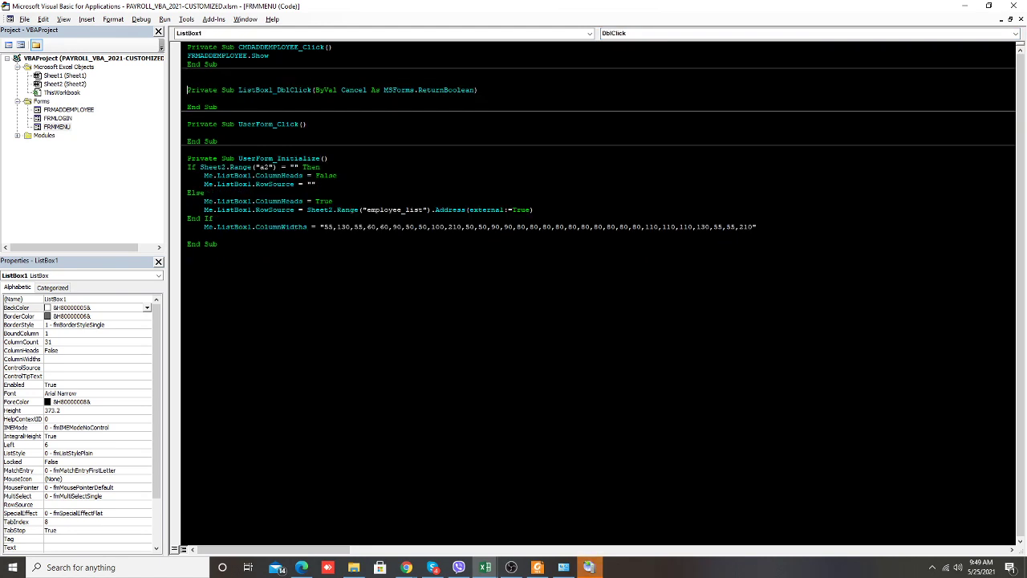
key("BackSpace")
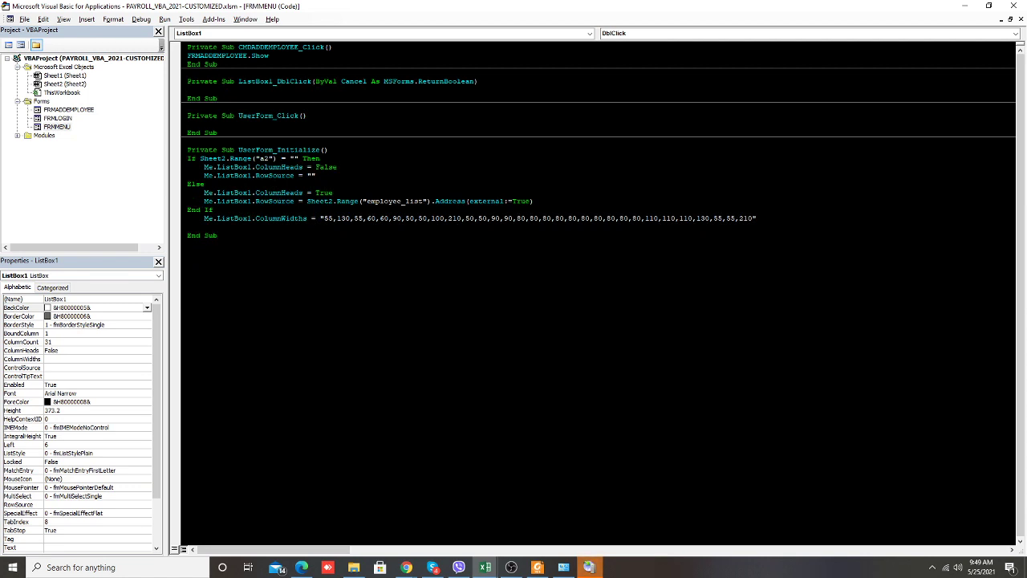
Write a With FRMADDEMPLOYEE ... End With block in ListBox1_DblClick
key("Down")
type("ME.TXT")
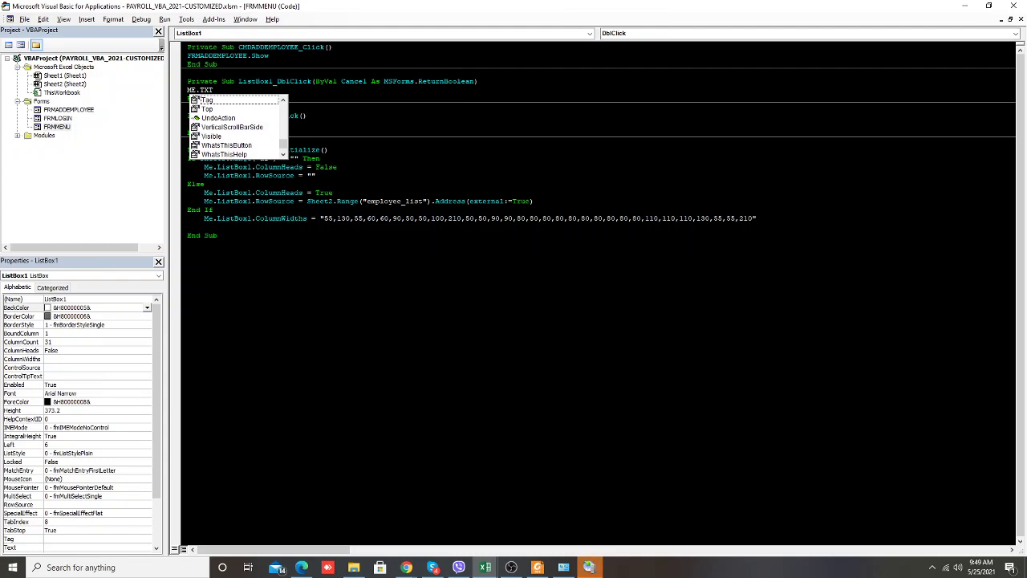
key("BackSpace")
key("BackSpace")
key("BackSpace")
key("BackSpace")
type("WI")
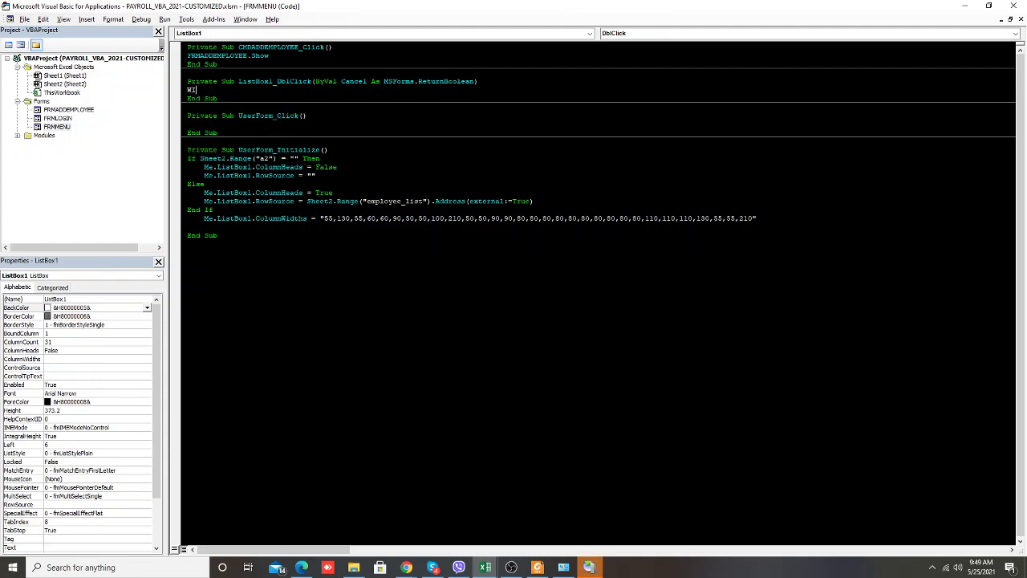
type("TH")
type("RM")
type("ADDEMPL")
type("OYEE")
key("Return")
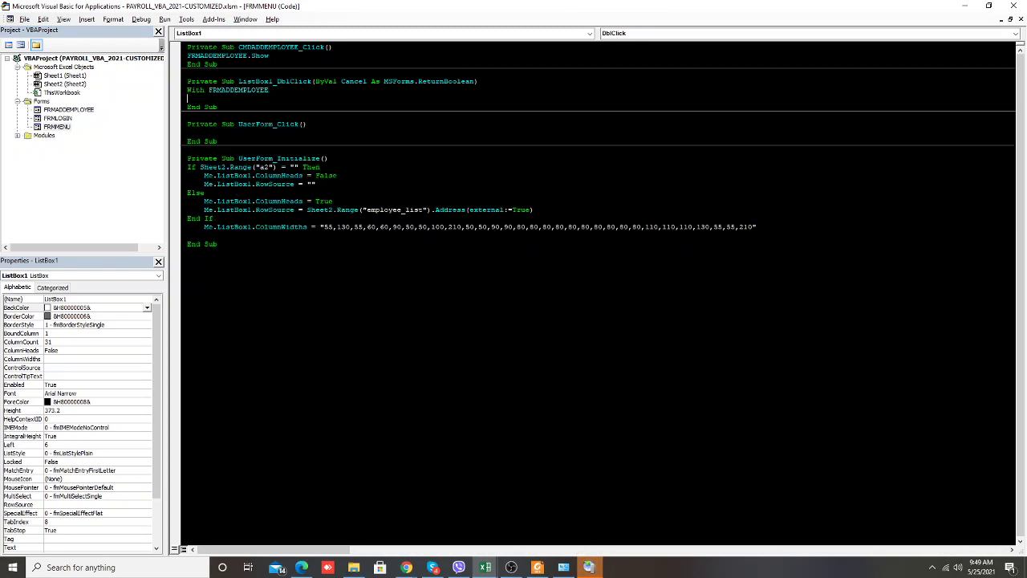
key("Return")
type("ND WITH")
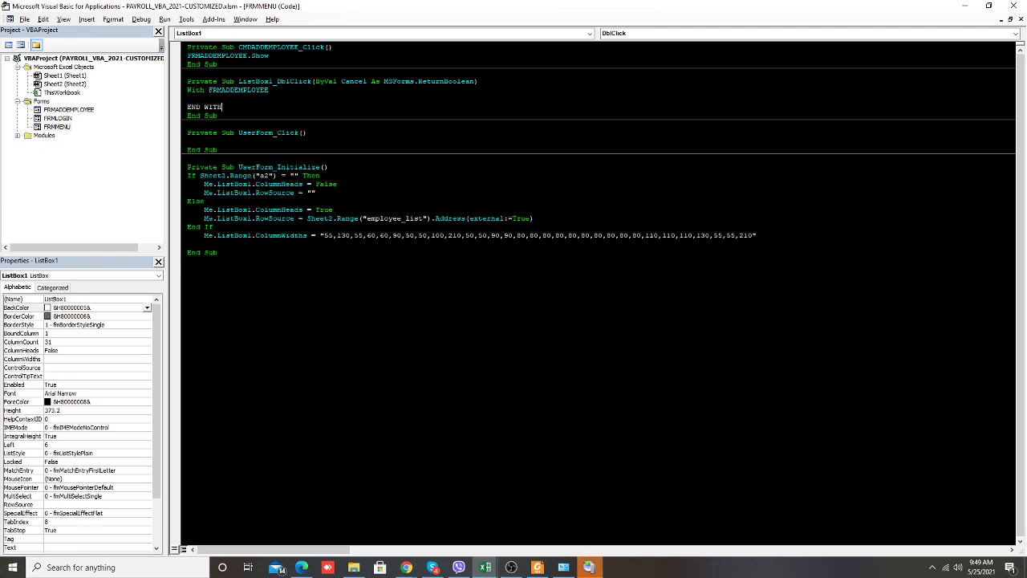
left_click(188, 98)
Start a .TXTEMPID assignment inside the block, discarding an attempted Sheet2.Range expression
type(".TXTE")
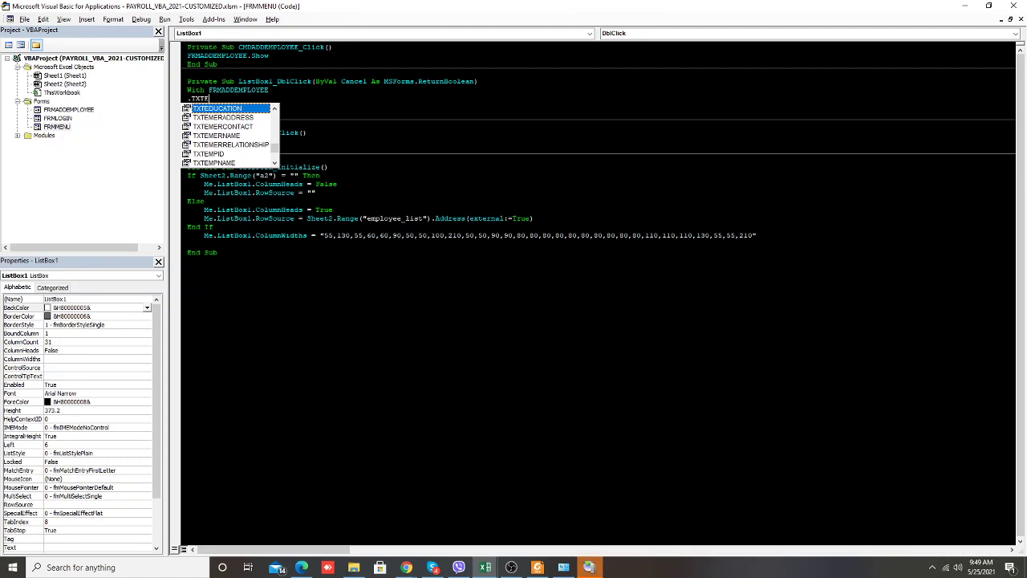
type("M")
key("Down")
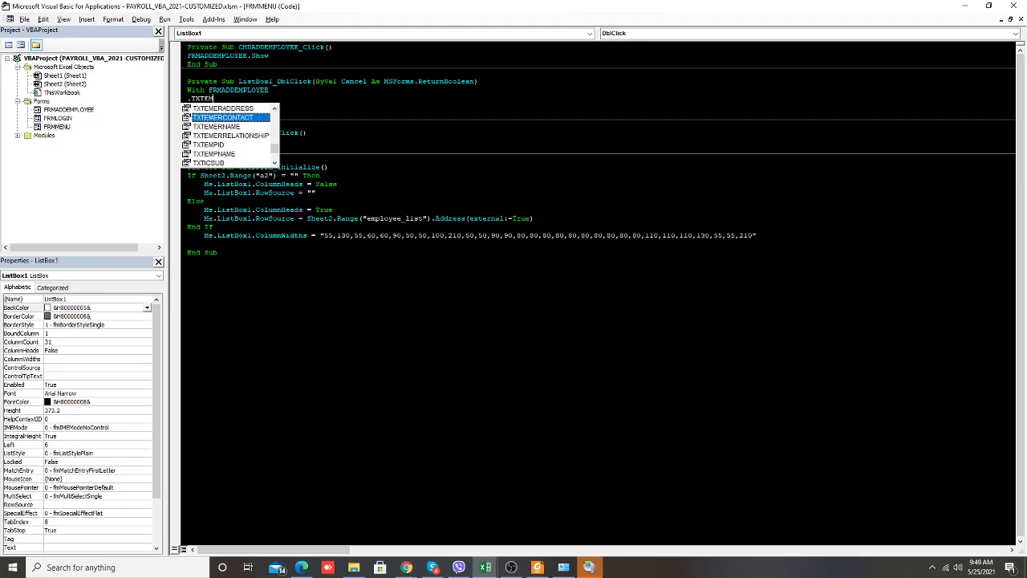
key("Down")
key("Down")
key("Down")
key("Tab")
type("=she")
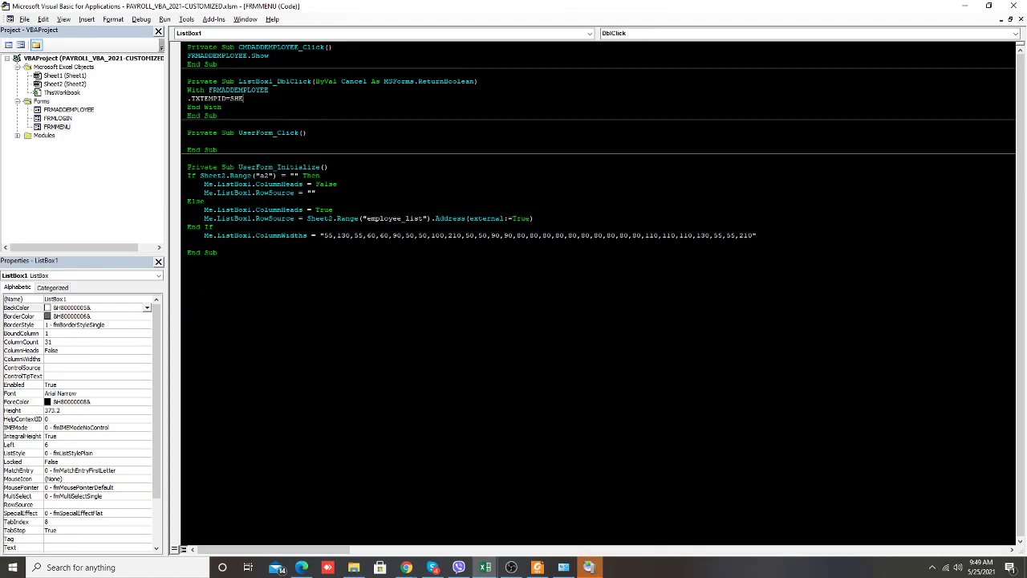
type(".")
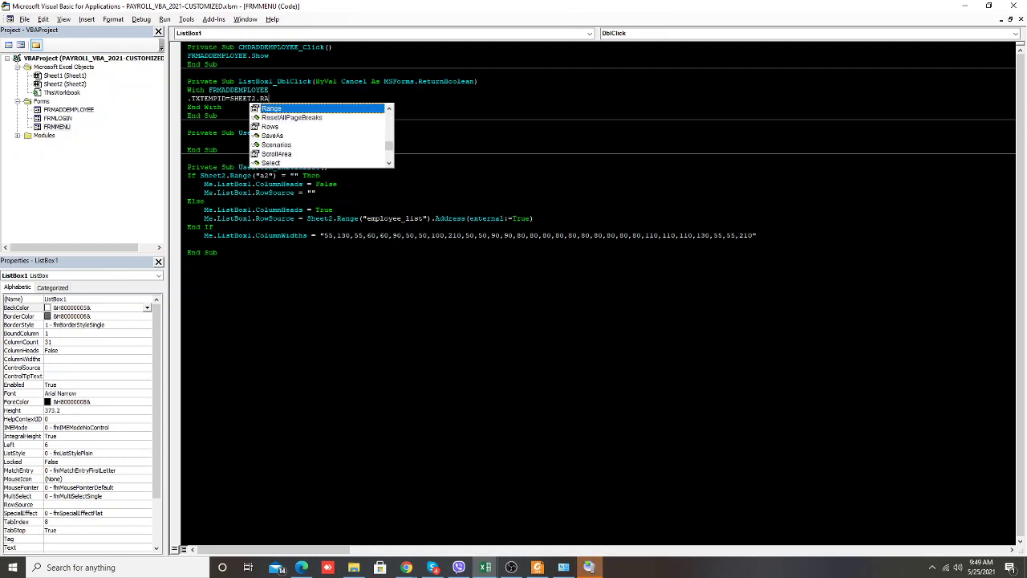
type("ra")
key("Tab")
type("(")
type("A")
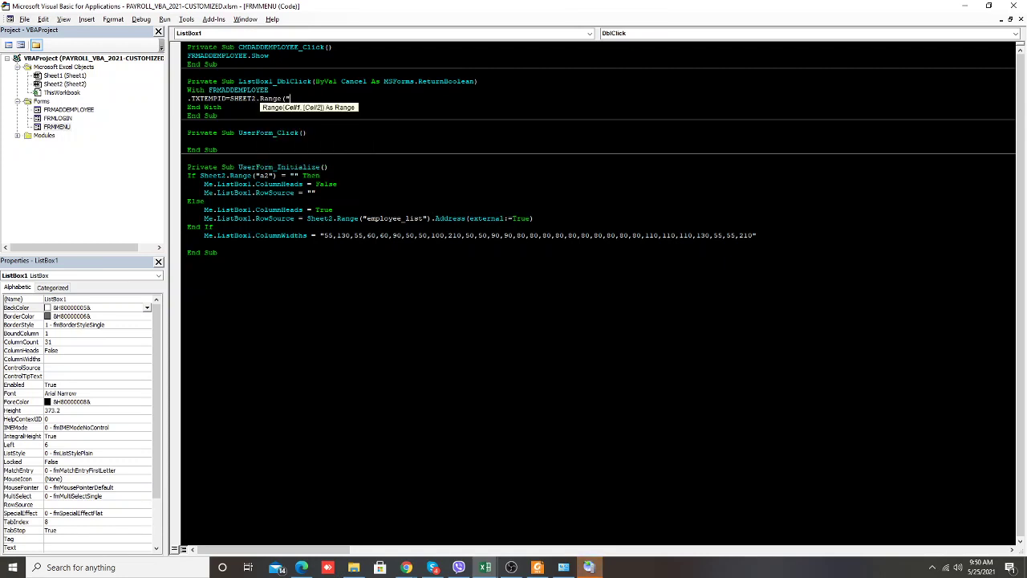
key("Right")
type("&")
key("BackSpace")
key("BackSpace")
key("BackSpace")
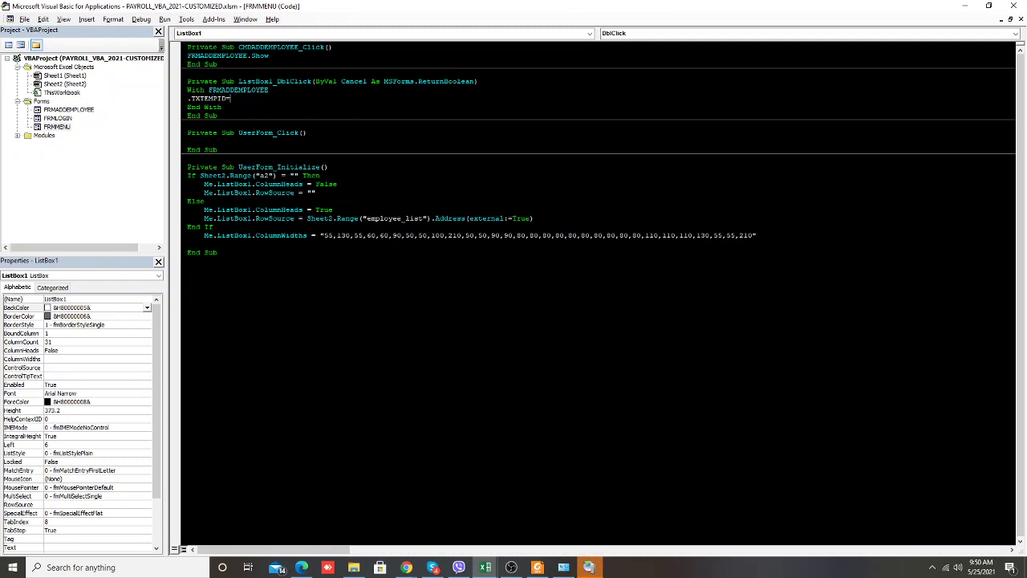
type("IN")
key("BackSpace")
key("BackSpace")
key("BackSpace")
key("BackSpace")
type(".TXTE")
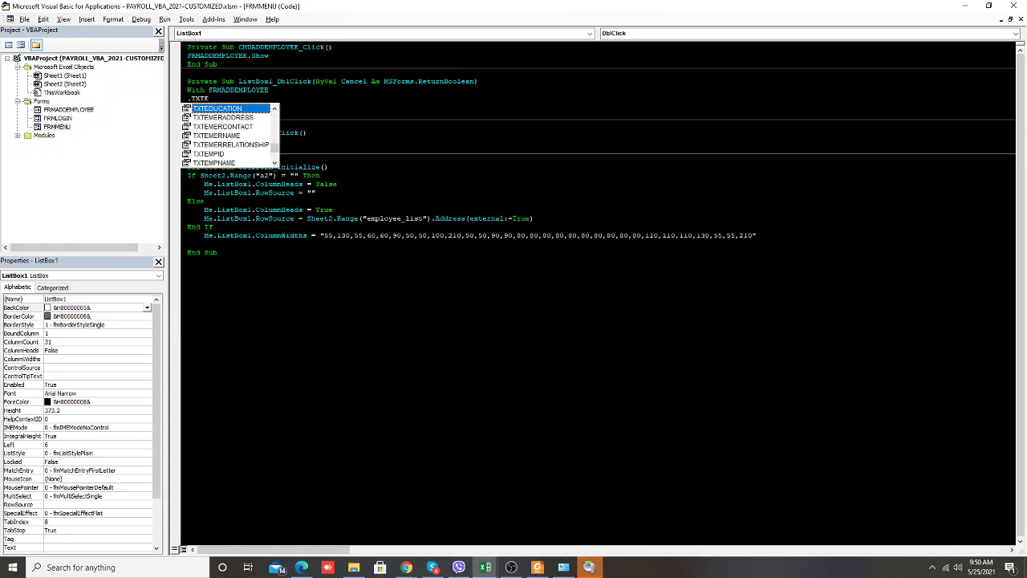
type("MP")
key("Tab")
Complete the line as .TXTEMPID = Me.ListBox1.Column() and run the menu form
type("=")
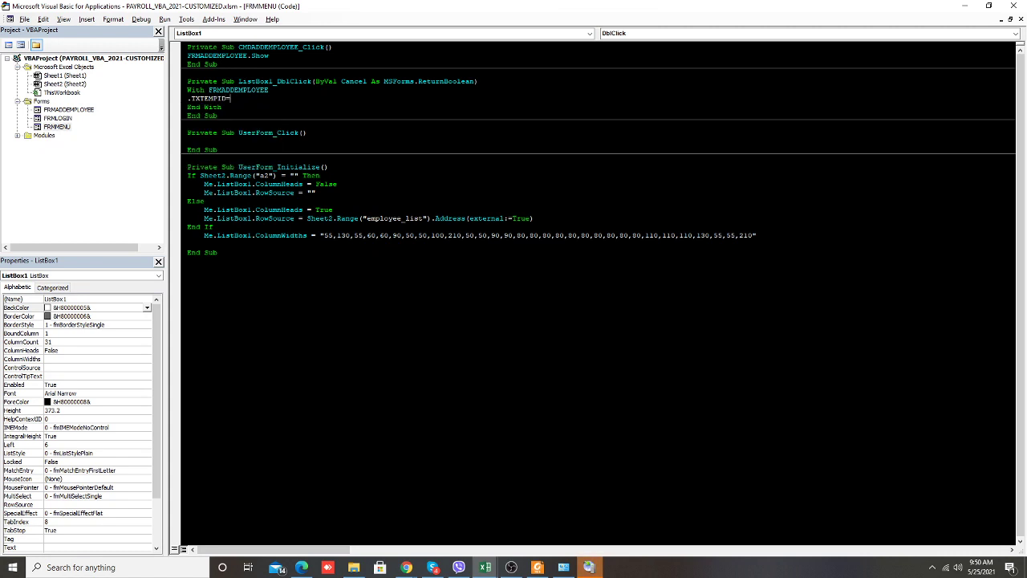
type("ME")
type(".LSI")
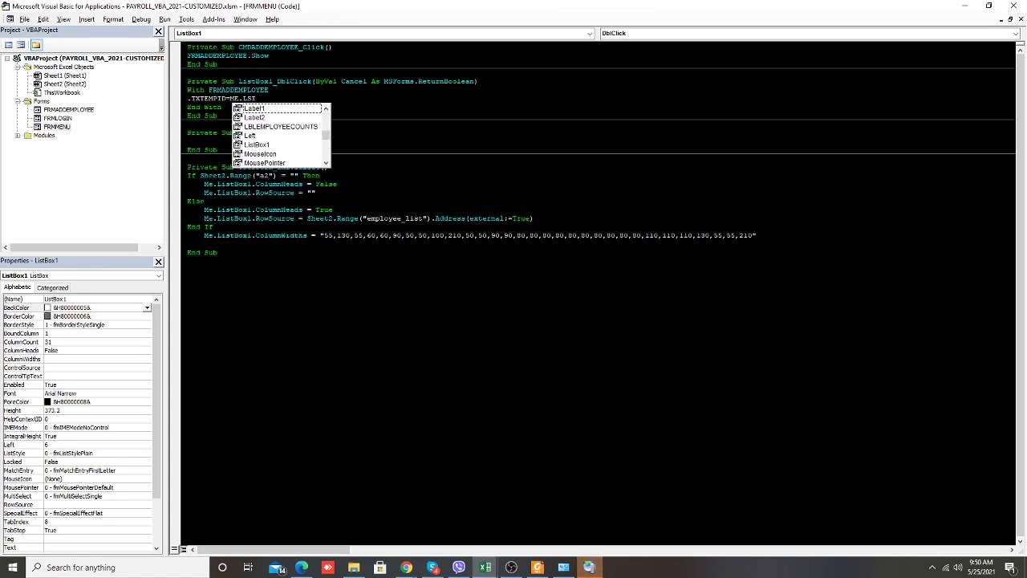
key("BackSpace")
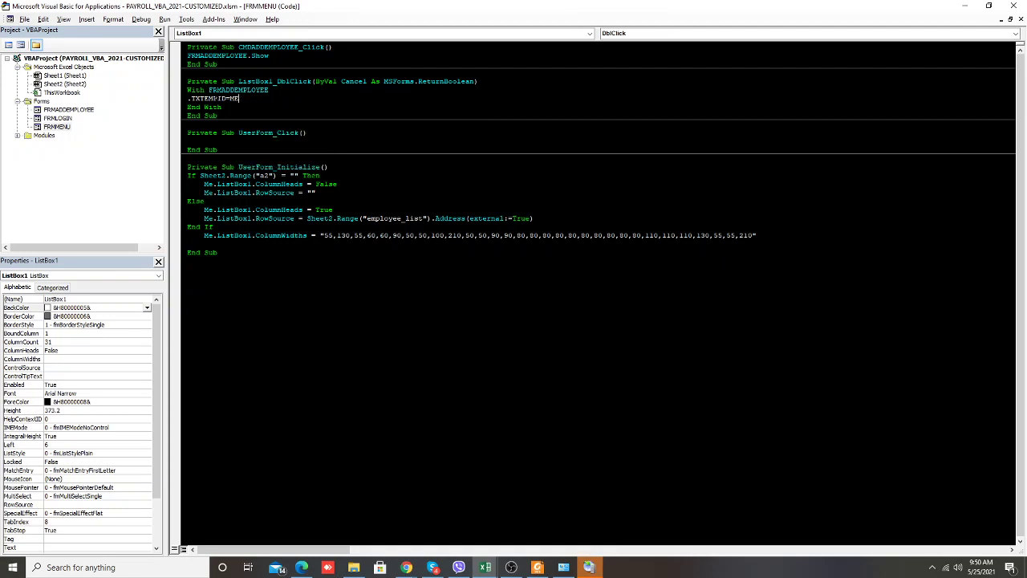
type(".LIST")
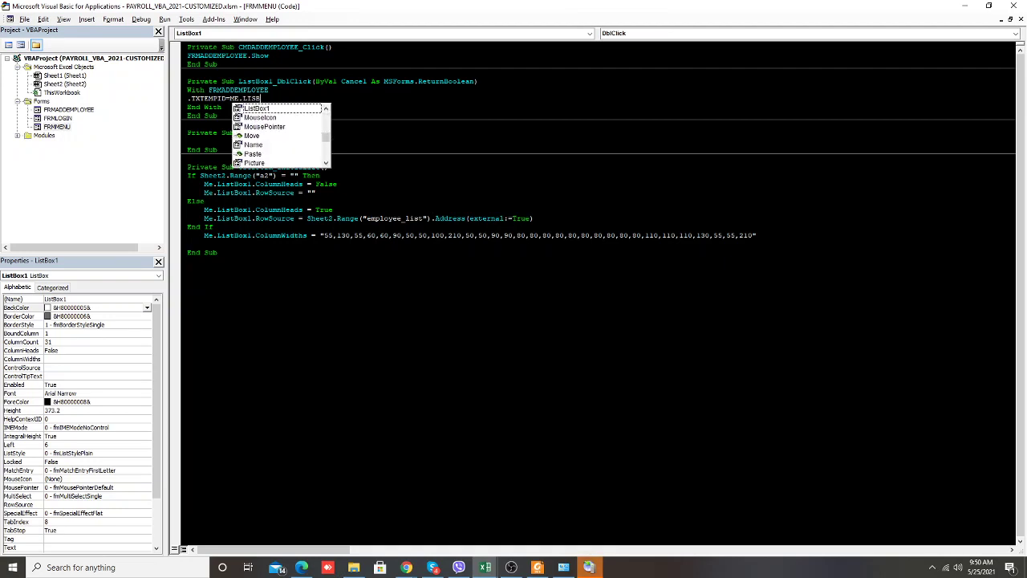
key("Tab")
type(".COL")
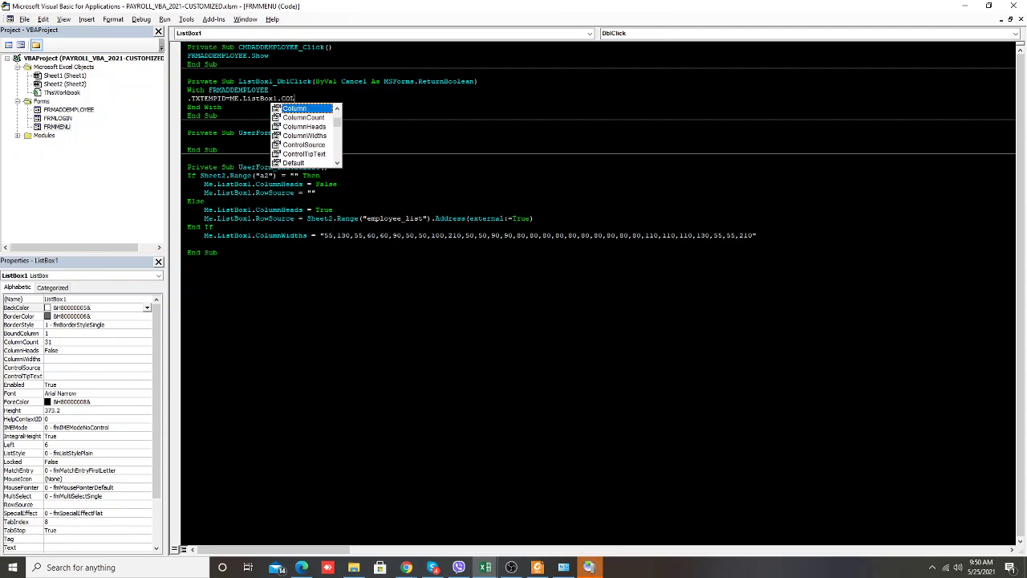
key("Tab")
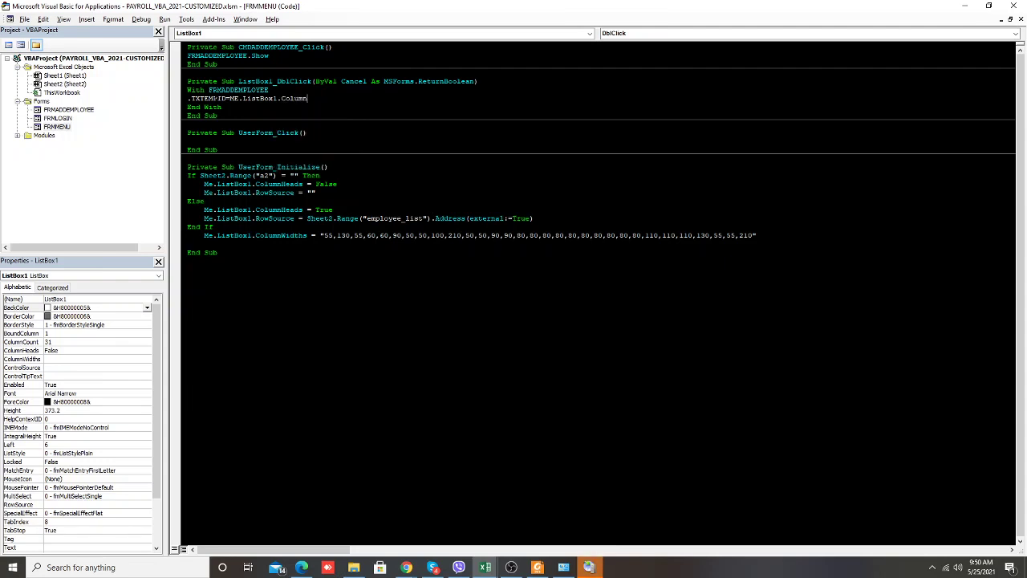
key("BackSpace")
key("BackSpace")
key("BackSpace")
type("CL")
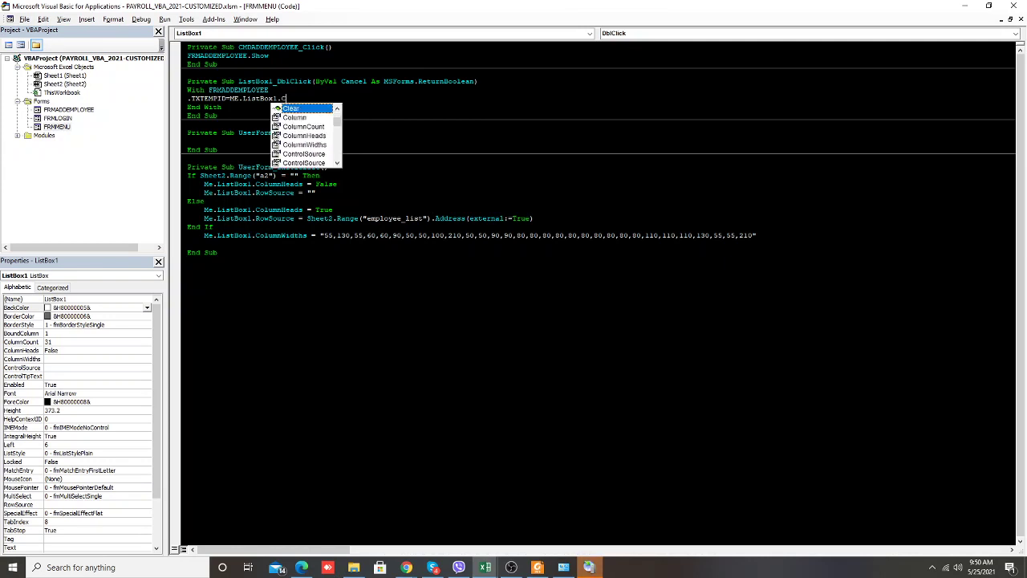
type("O")
key("BackSpace")
key("BackSpace")
type("o")
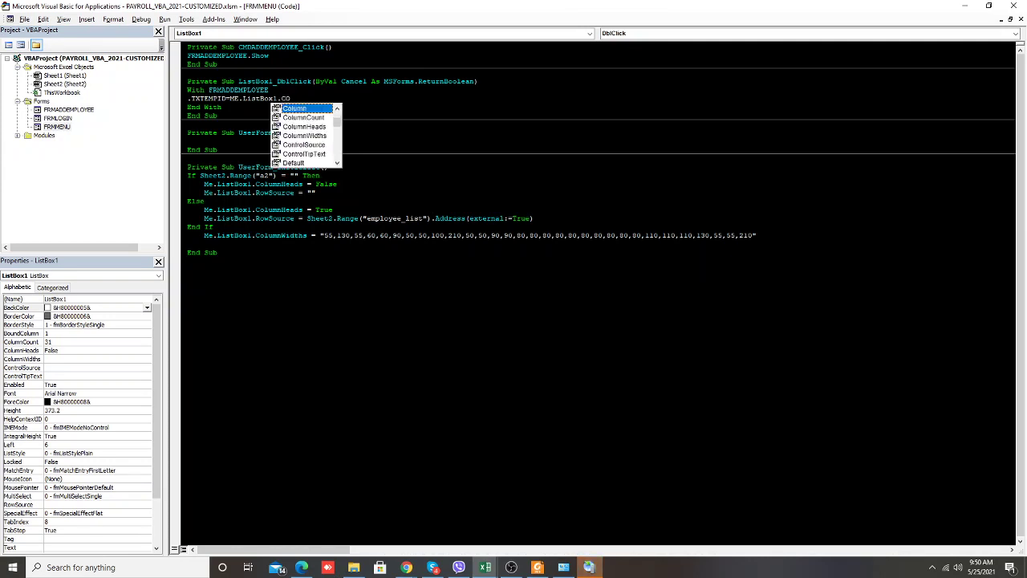
key("Tab")
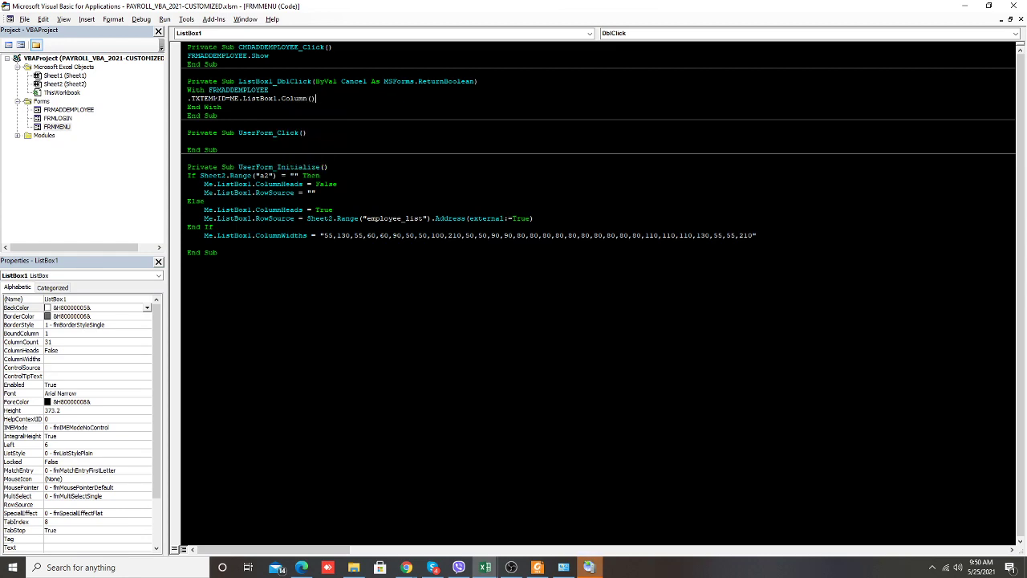
key("Return")
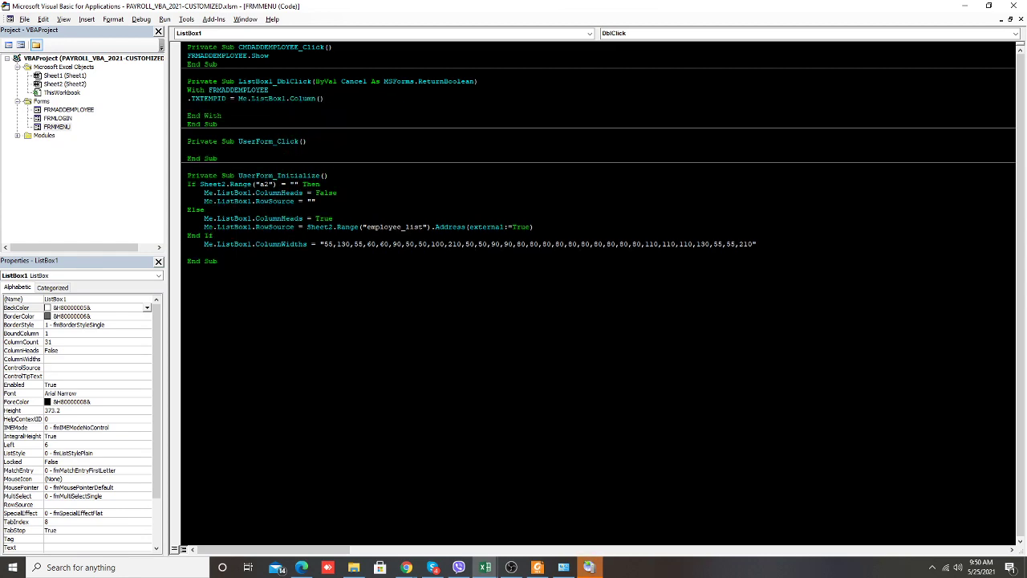
key("F5")
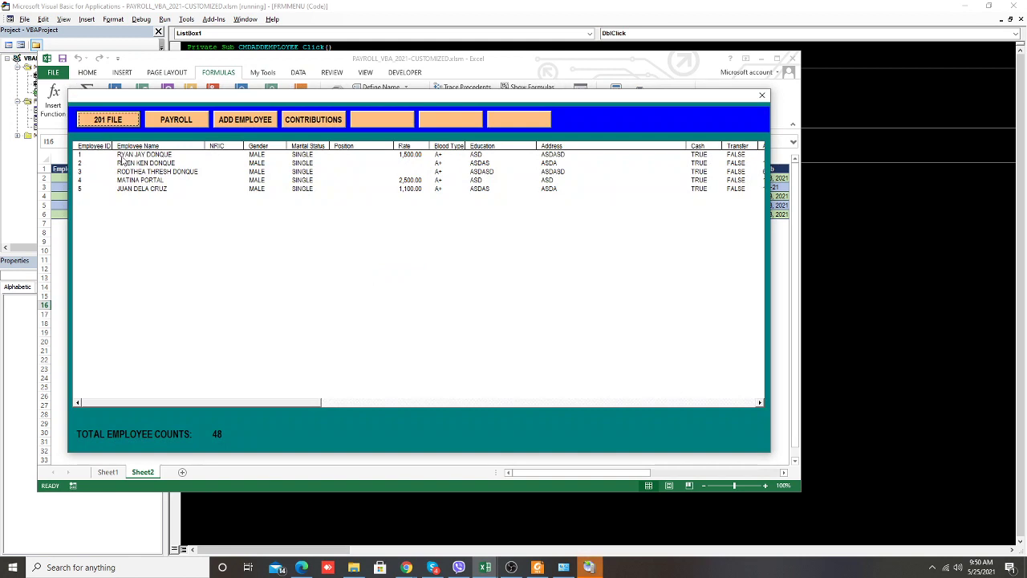
Double-click a list row, debug the error, and change the line to Column(0).Value
double_click(121, 161)
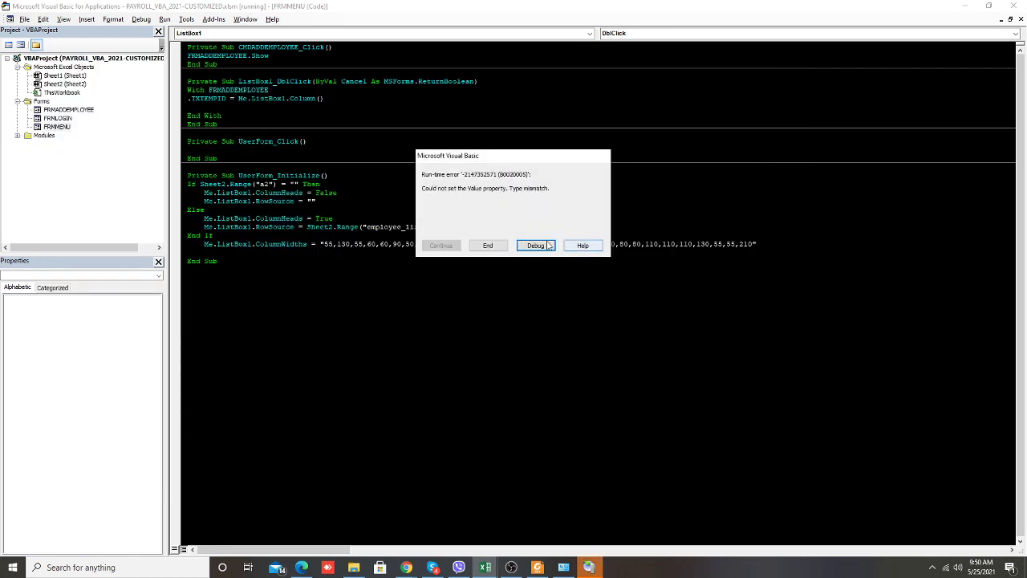
left_click(536, 246)
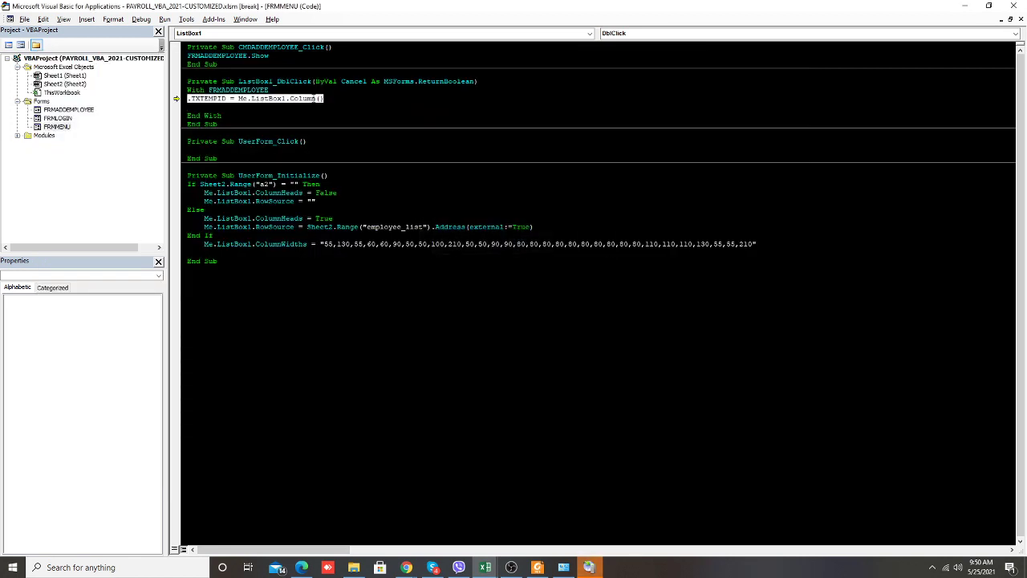
type("0)")
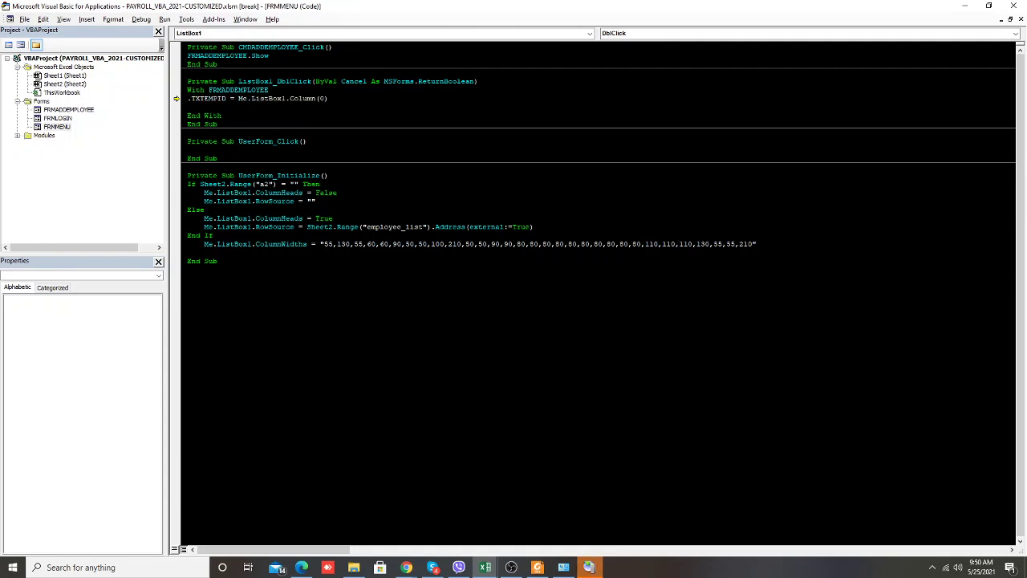
type(".VALUE")
key("Down")
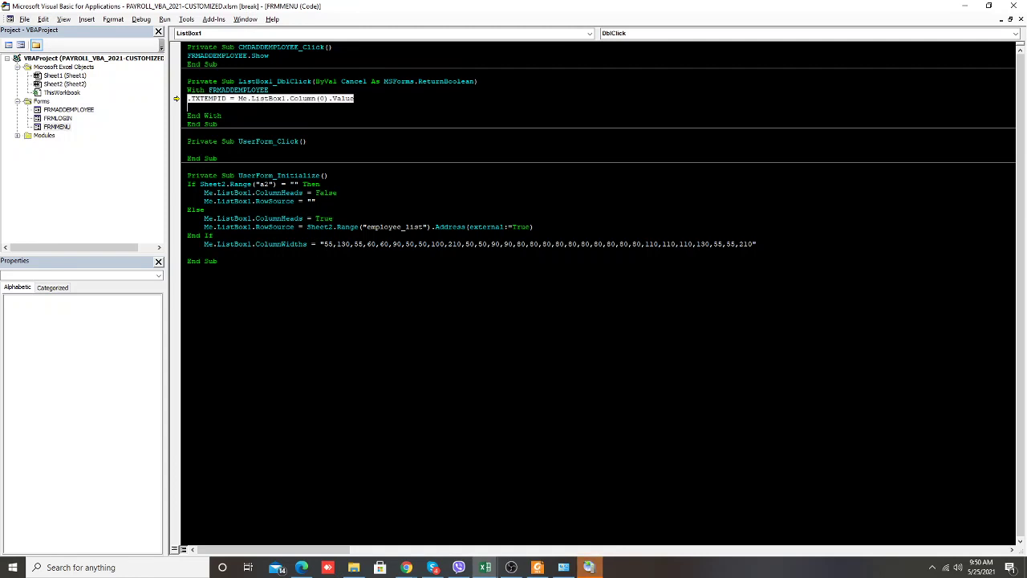
Rerun, debug the new error, then reset the run and show the FRMADDEMPLOYEE design
key("F5")
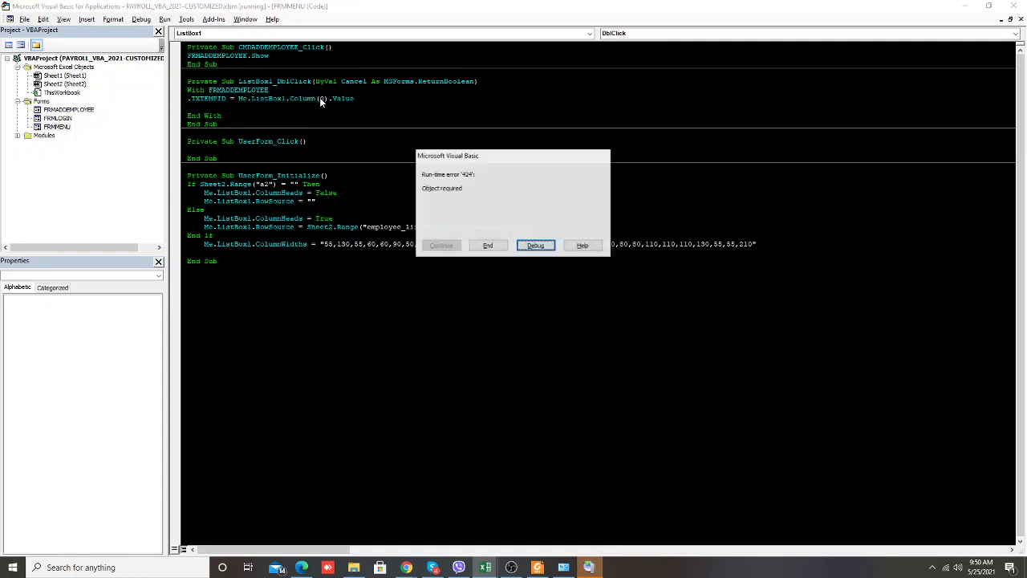
left_click(536, 245)
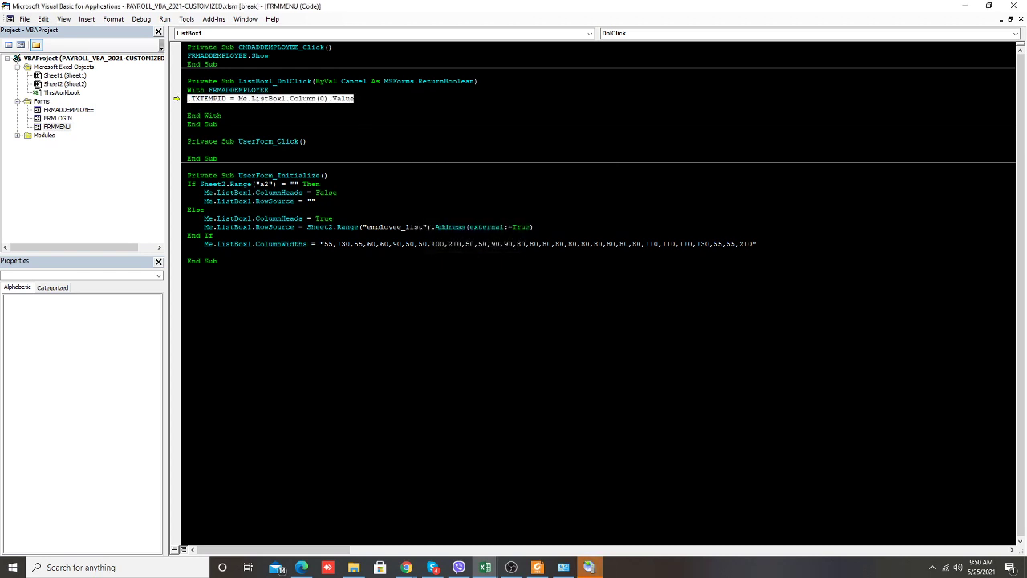
left_click(164, 19)
left_click(186, 47)
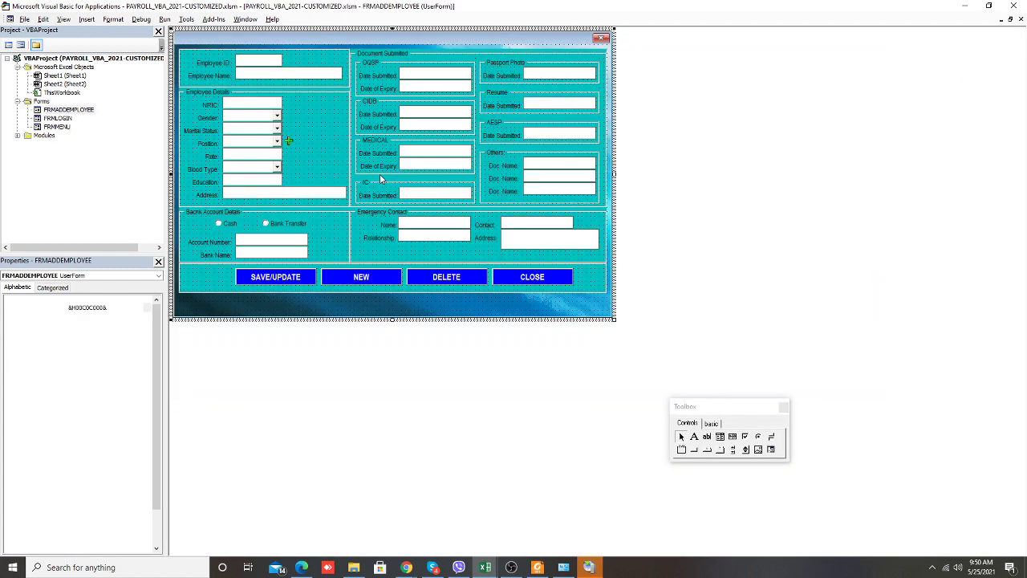